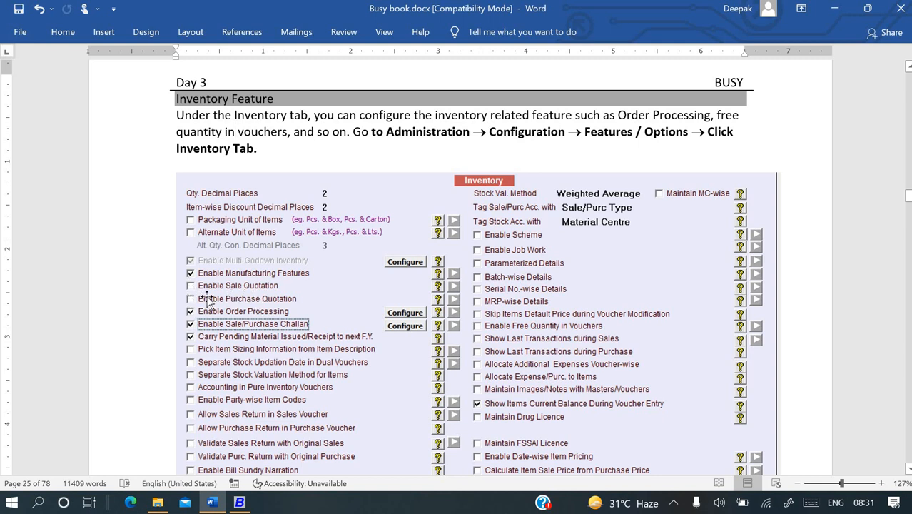
Select Abhishek Company Ltd (F.Y. 2022-23) from Busy 21's company list.
{"action": "scroll", "coordinate": [218, 302], "scroll_direction": "up", "scroll_amount": 5, "text": "ctrl"}
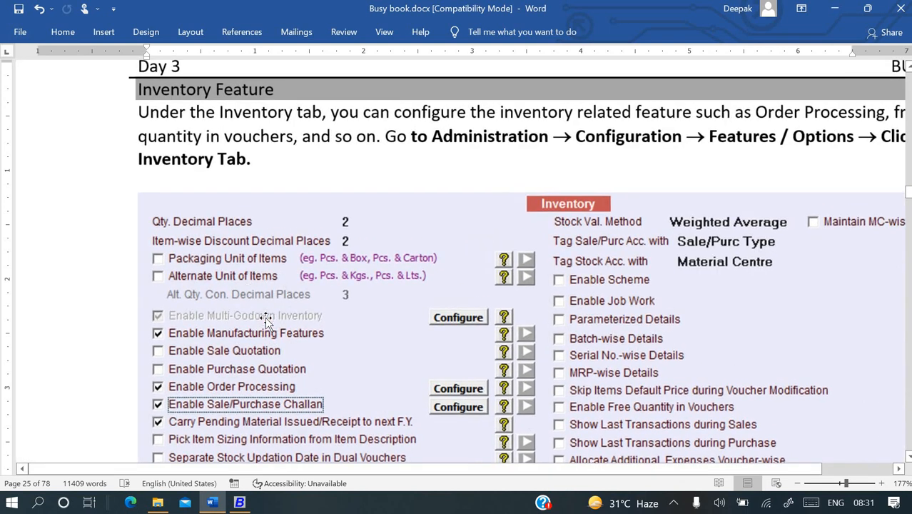
{"action": "scroll", "coordinate": [266, 322], "scroll_direction": "down", "scroll_amount": 3}
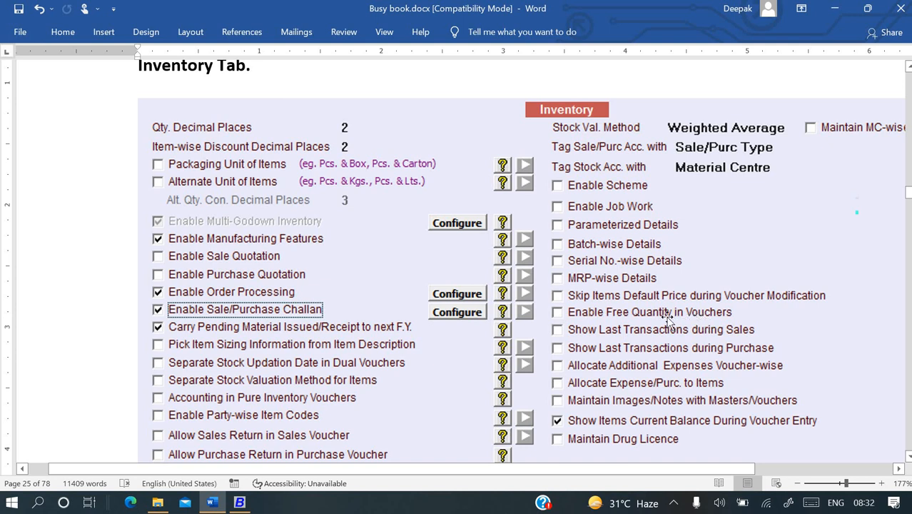
{"action": "scroll", "coordinate": [664, 319], "scroll_direction": "down", "scroll_amount": 2, "text": "ctrl"}
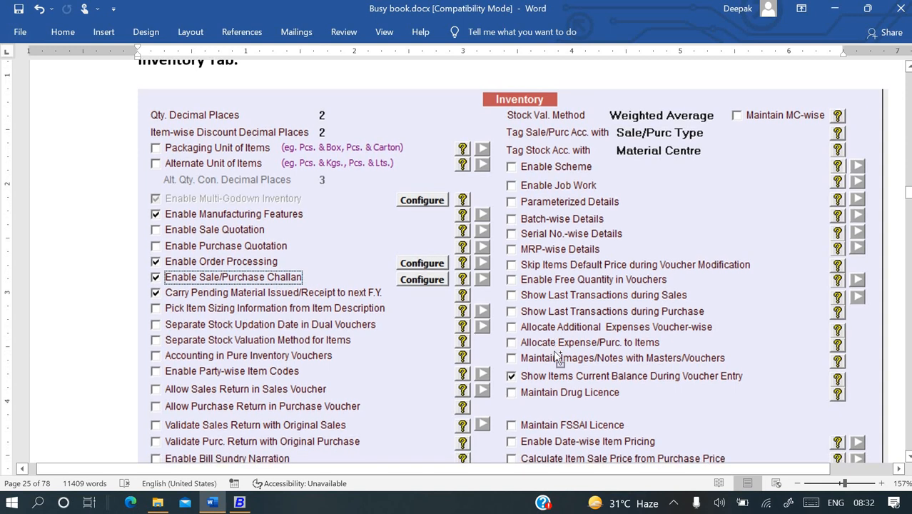
{"action": "scroll", "coordinate": [556, 358], "scroll_direction": "down", "scroll_amount": 1, "text": "ctrl"}
{"action": "scroll", "coordinate": [556, 358], "scroll_direction": "up", "scroll_amount": 3}
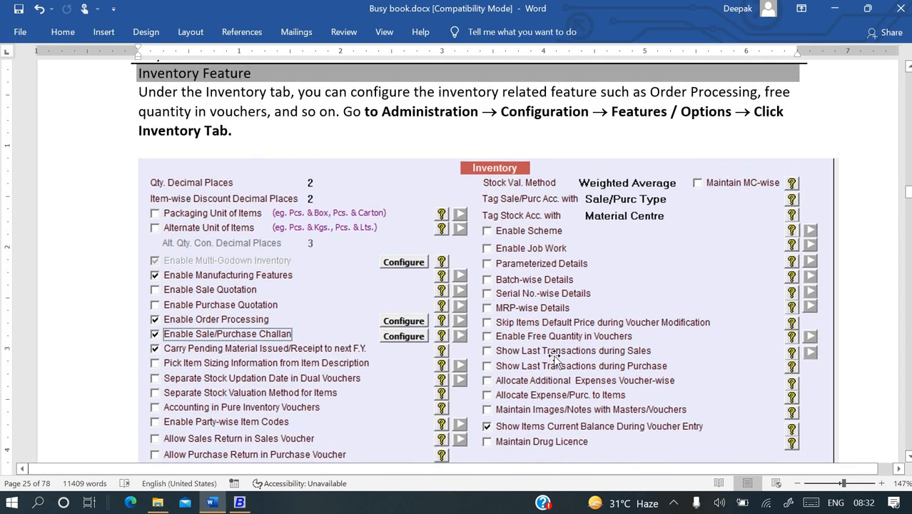
{"action": "key", "text": "alt+Tab"}
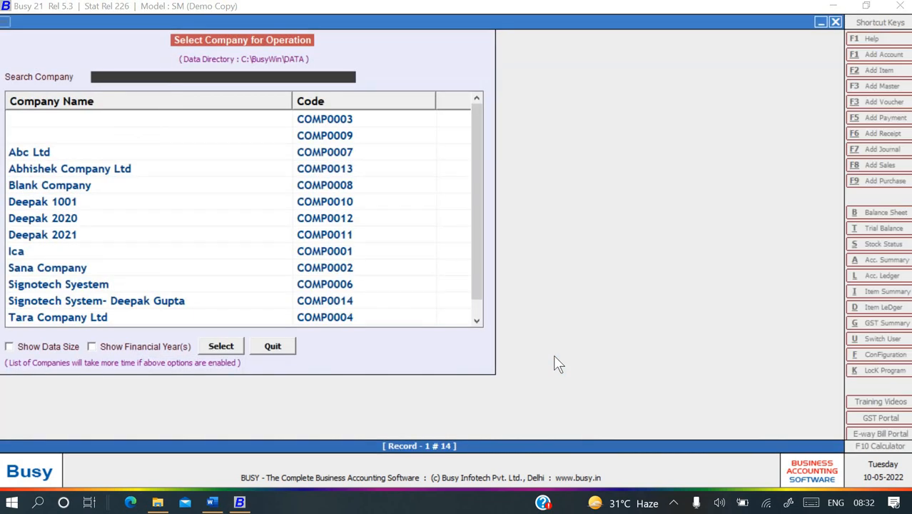
{"action": "key", "text": "Down"}
{"action": "key", "text": "Down"}
{"action": "key", "text": "Down"}
{"action": "key", "text": "Down"}
{"action": "key", "text": "Down"}
{"action": "key", "text": "Down"}
{"action": "key", "text": "Down"}
{"action": "key", "text": "Down"}
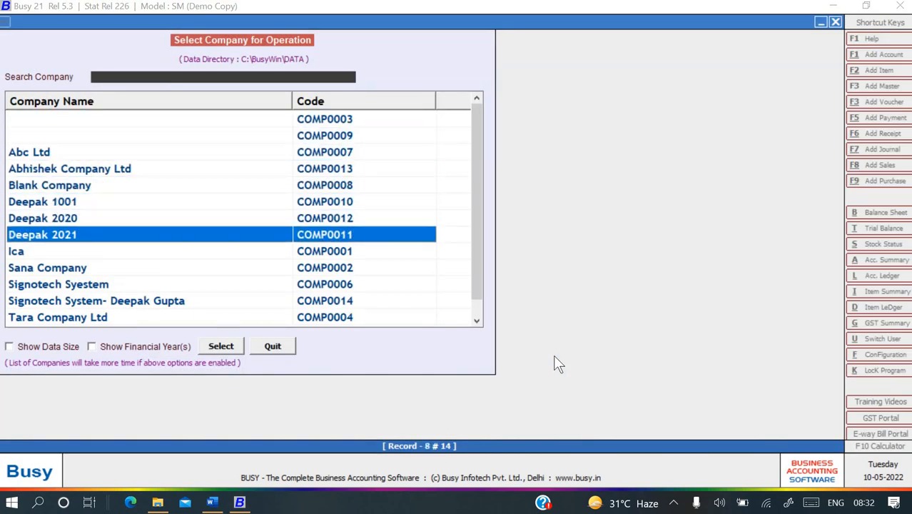
{"action": "key", "text": "Down"}
{"action": "key", "text": "Down"}
{"action": "key", "text": "Down"}
{"action": "key", "text": "Down"}
{"action": "key", "text": "Up"}
{"action": "key", "text": "Up"}
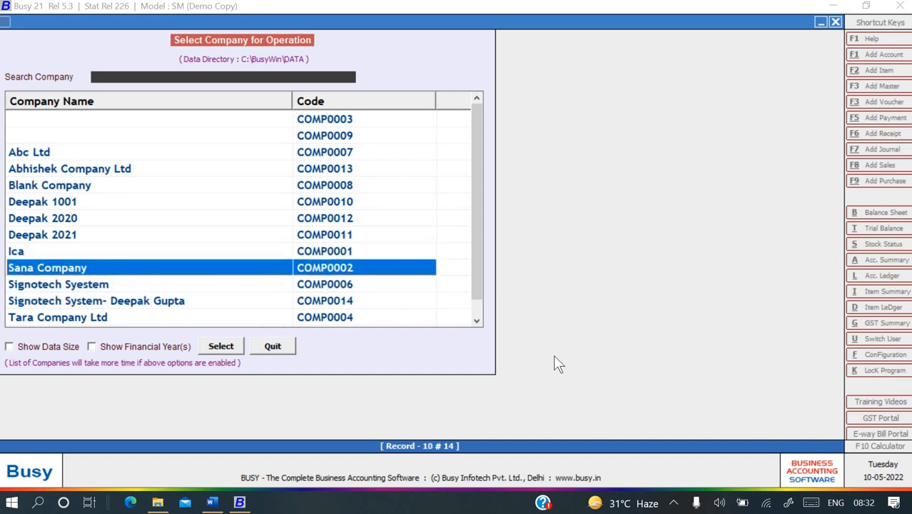
{"action": "key", "text": "Up"}
{"action": "key", "text": "Up"}
{"action": "key", "text": "Up"}
{"action": "key", "text": "Up"}
{"action": "key", "text": "Up"}
{"action": "key", "text": "Up"}
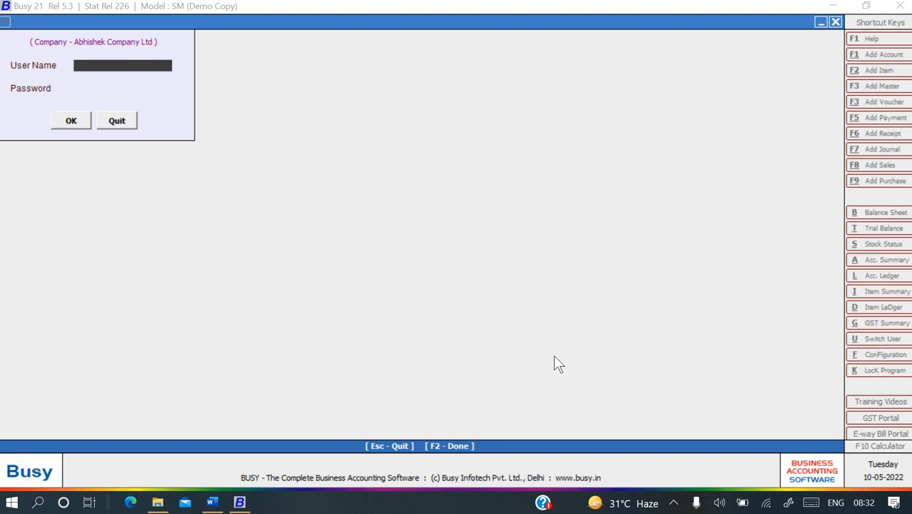
Log in with the user name and password, retrying after invalid user name errors.
{"action": "type", "text": "123"}
{"action": "key", "text": "Return"}
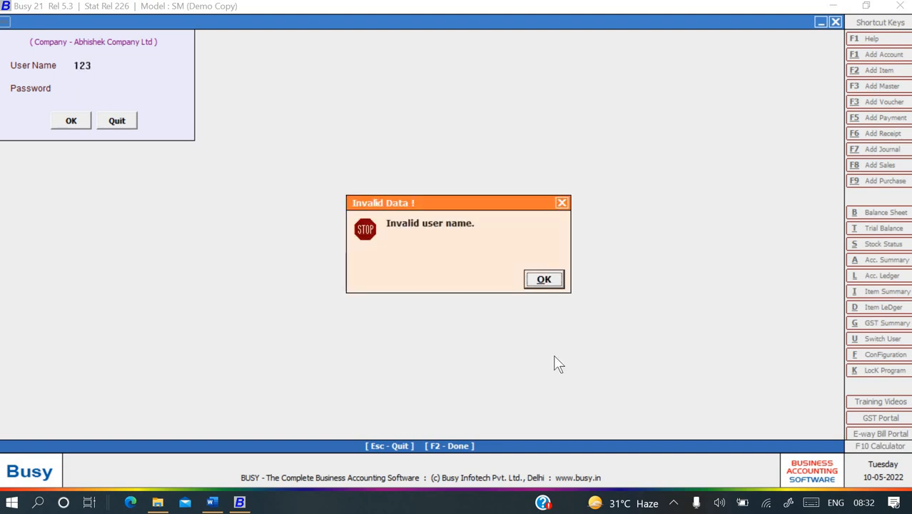
{"action": "key", "text": "Return"}
{"action": "key", "text": "Return"}
{"action": "key", "text": "Return"}
{"action": "type", "text": "a"}
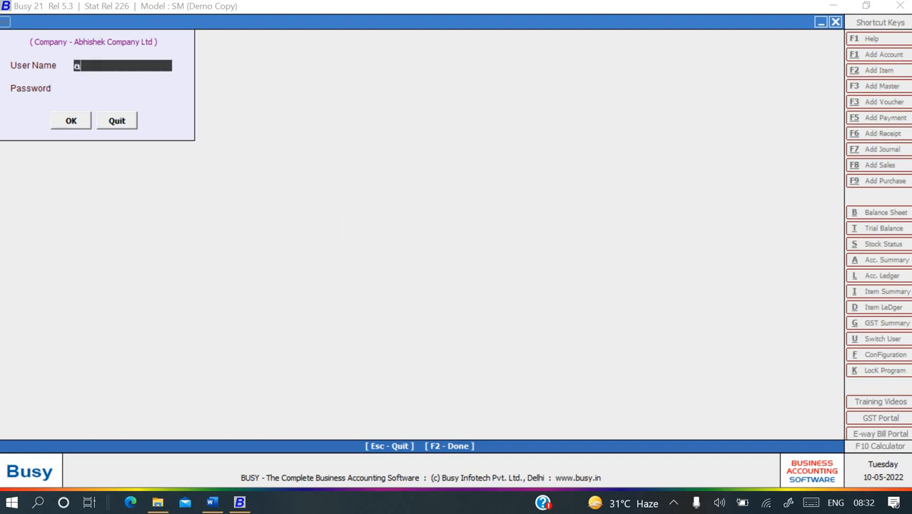
{"action": "type", "text": "bhi"}
{"action": "key", "text": "Return"}
{"action": "type", "text": "**"}
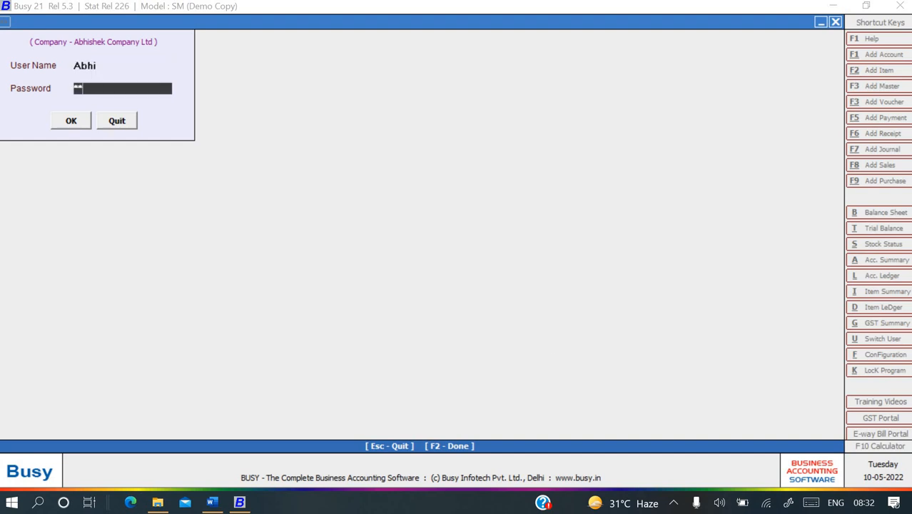
{"action": "type", "text": "*"}
{"action": "key", "text": "Return"}
{"action": "key", "text": "Return"}
{"action": "type", "text": "****"}
{"action": "key", "text": "Return"}
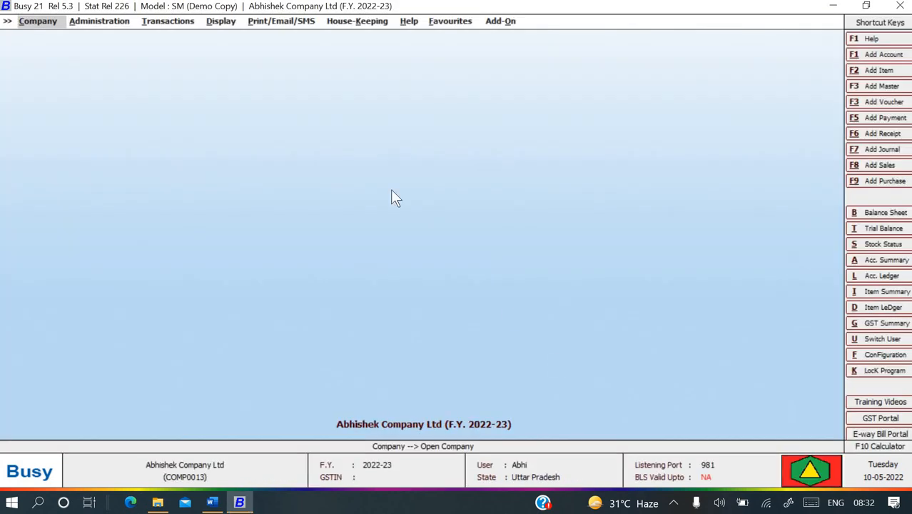
Open Administration > Configuration > Features / Options > Inventory.
{"action": "key", "text": "Right"}
{"action": "key", "text": "Right"}
{"action": "key", "text": "Left"}
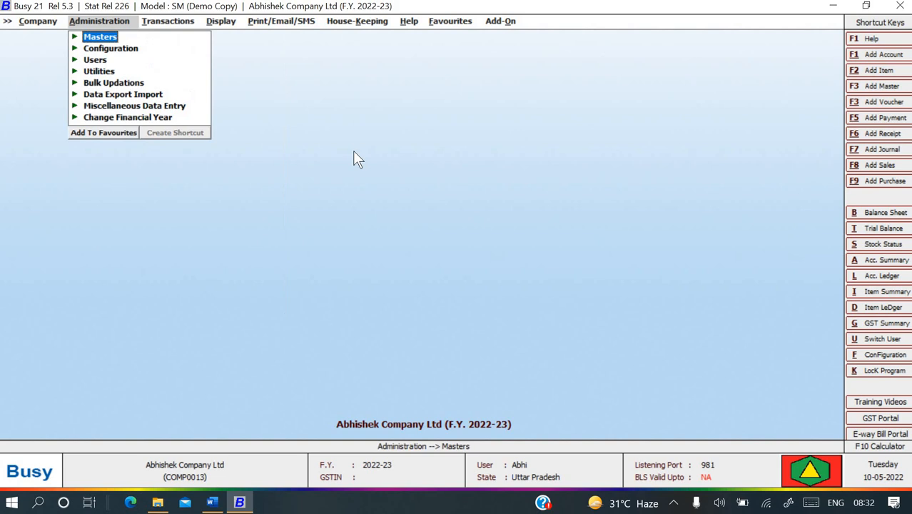
{"action": "key", "text": "Down"}
{"action": "key", "text": "Return"}
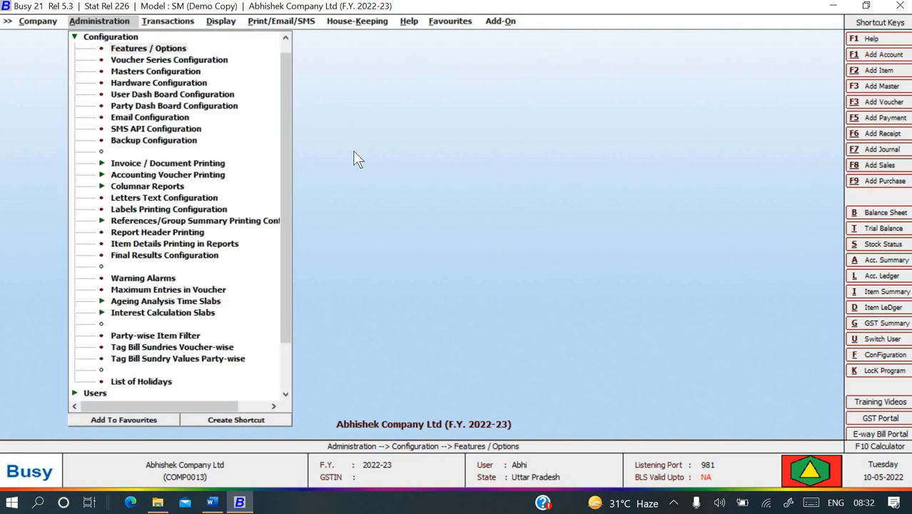
{"action": "key", "text": "Return"}
{"action": "key", "text": "Down"}
{"action": "key", "text": "Down"}
{"action": "key", "text": "Down"}
{"action": "key", "text": "Down"}
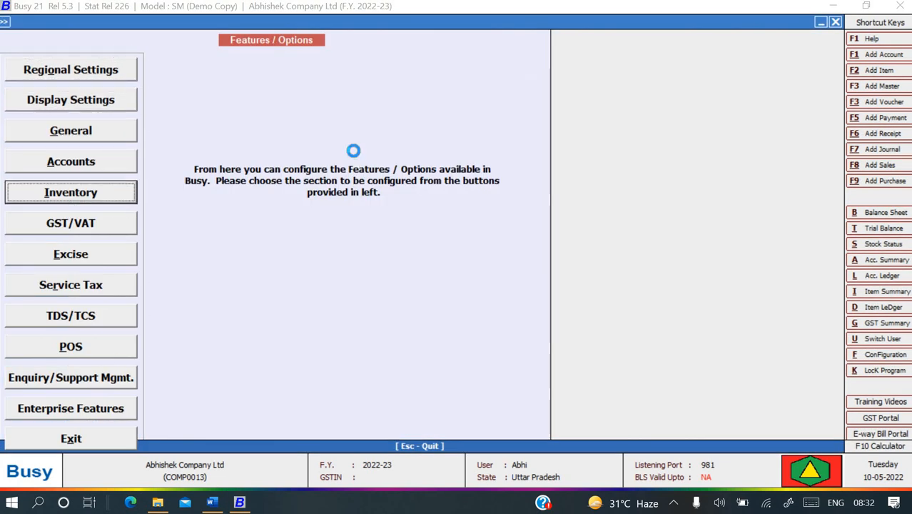
{"action": "key", "text": "Return"}
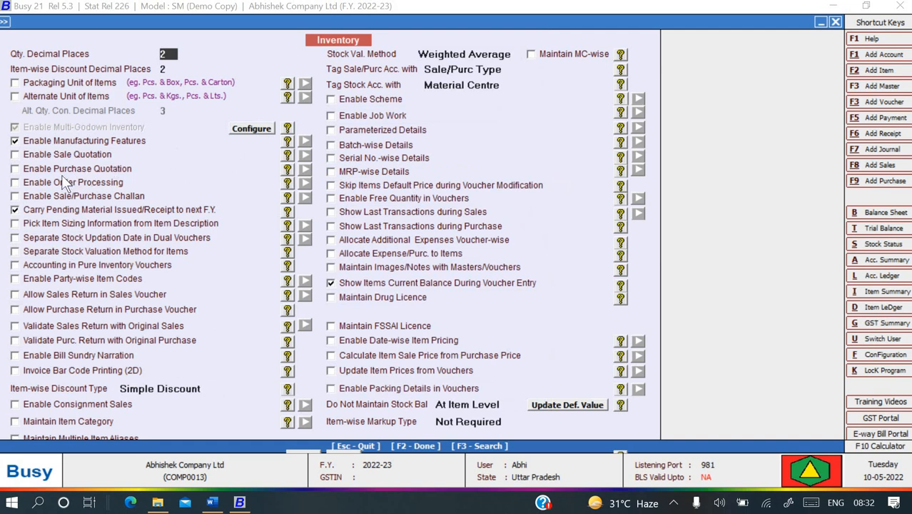
Tick Enable Order Processing with Consolidate Items While Picking from Orders, and confirm with OK.
{"action": "left_click", "coordinate": [35, 186]}
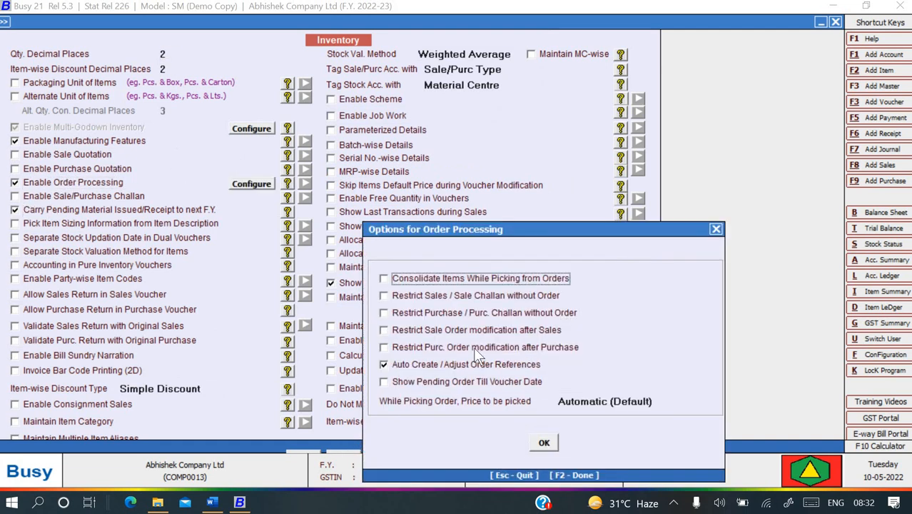
{"action": "left_click", "coordinate": [386, 279]}
{"action": "left_click", "coordinate": [546, 443]}
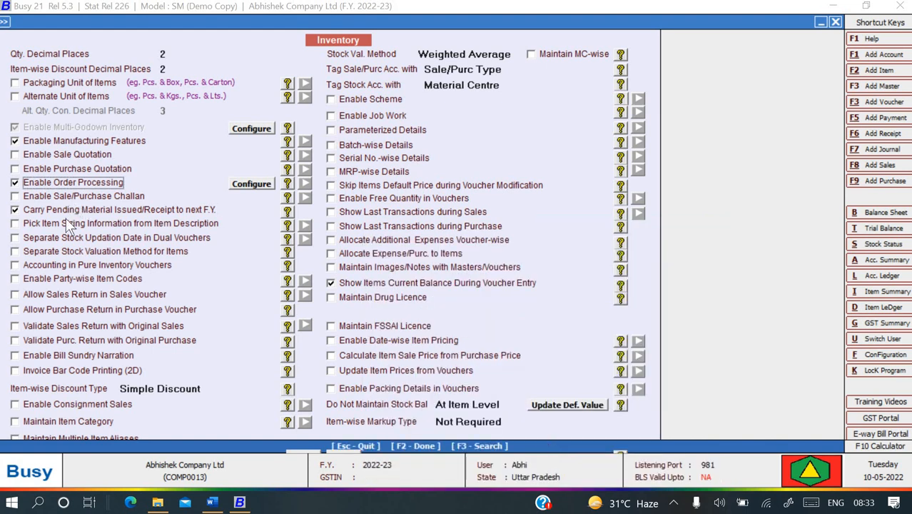
{"action": "left_click", "coordinate": [15, 183]}
{"action": "left_click", "coordinate": [15, 182]}
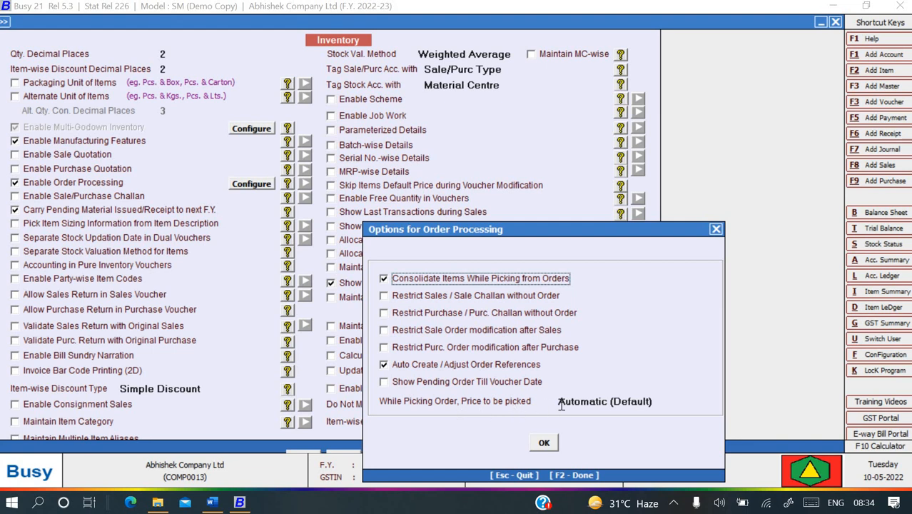
{"action": "left_click", "coordinate": [543, 444]}
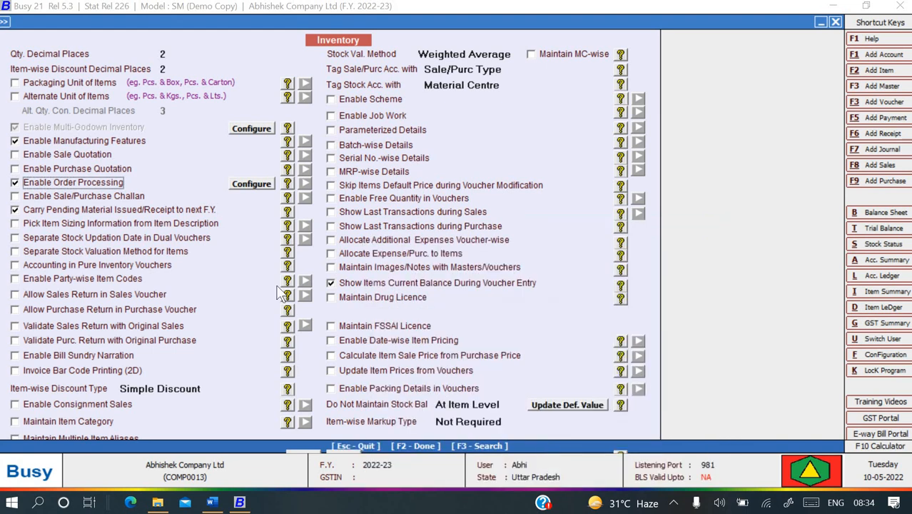
Tick Enable Sale/Purchase Challan and Consolidate Items While Picking from Challans.
{"action": "left_click", "coordinate": [40, 199]}
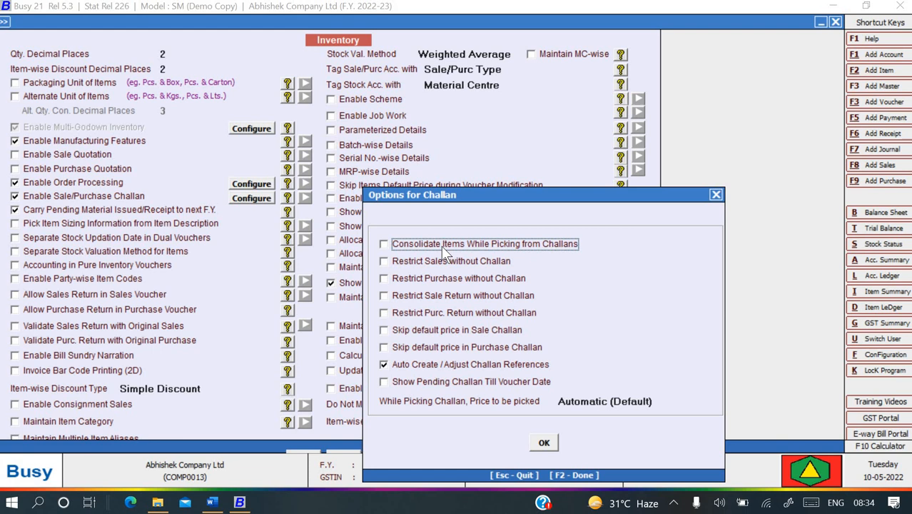
{"action": "left_click", "coordinate": [487, 248]}
Confirm the challan options, then enable free quantity in vouchers without GST on free quantity.
{"action": "left_click", "coordinate": [544, 443]}
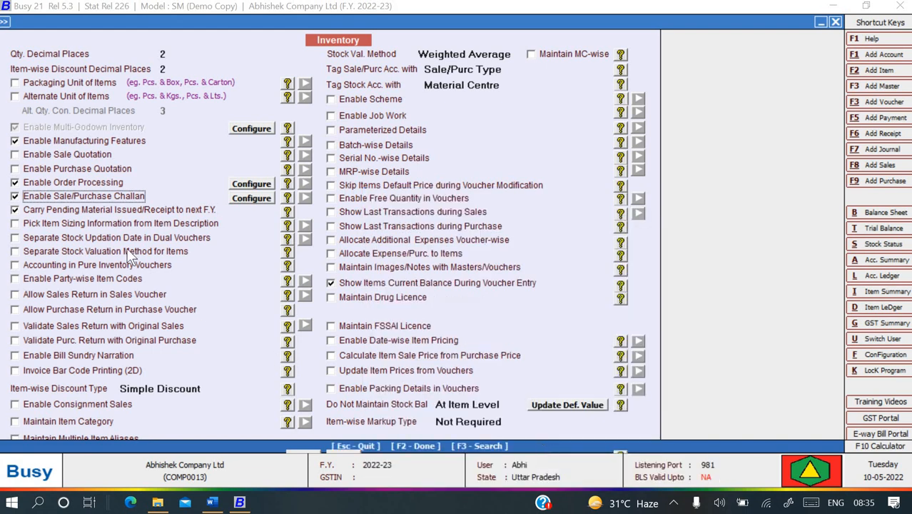
{"action": "left_click", "coordinate": [331, 199]}
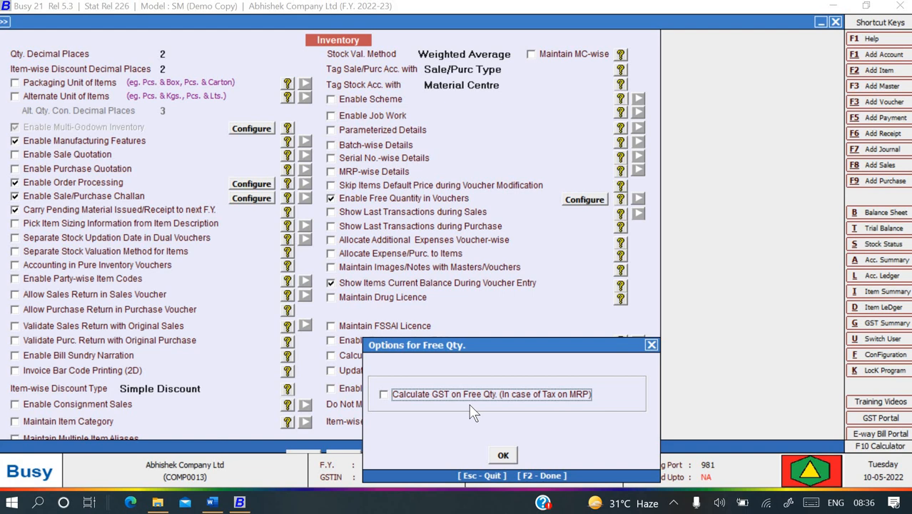
{"action": "left_click", "coordinate": [652, 344]}
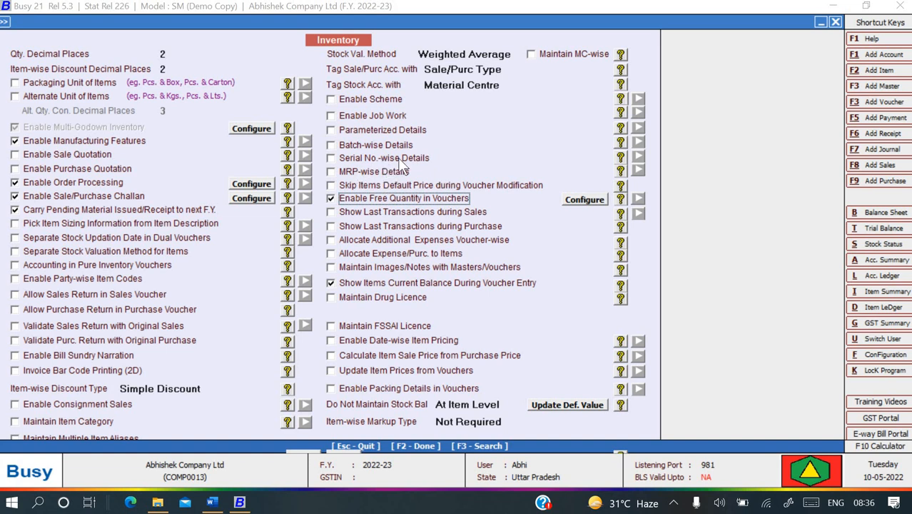
Save the inventory settings with F2, recheck them, and back out to the Administration menu.
{"action": "key", "text": "F2"}
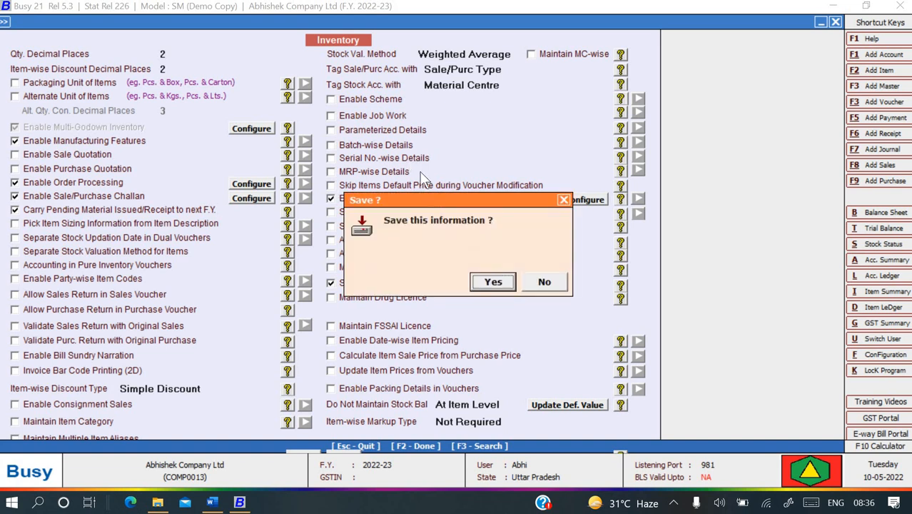
{"action": "left_click", "coordinate": [492, 282]}
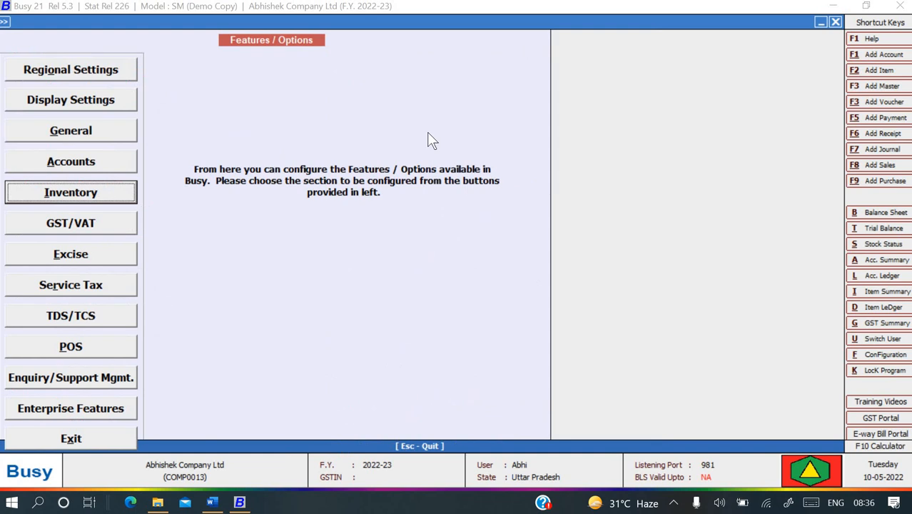
{"action": "left_click", "coordinate": [110, 194]}
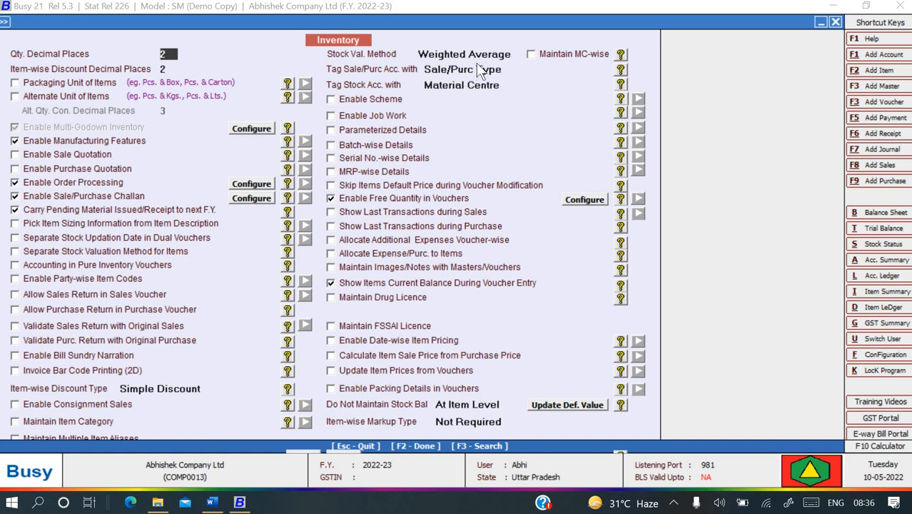
{"action": "key", "text": "Escape"}
{"action": "key", "text": "Escape"}
{"action": "key", "text": "Escape"}
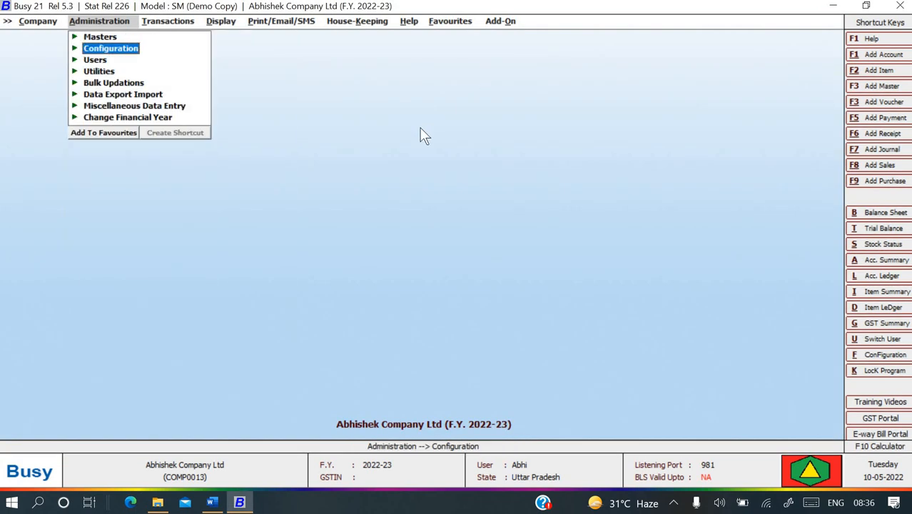
{"action": "key", "text": "Escape"}
{"action": "key", "text": "alt+Tab"}
Scroll the Busy book guide to the Treatment of GST (Regular Dealer) section and its screenshot.
{"action": "scroll", "coordinate": [364, 224], "scroll_direction": "down", "scroll_amount": 1}
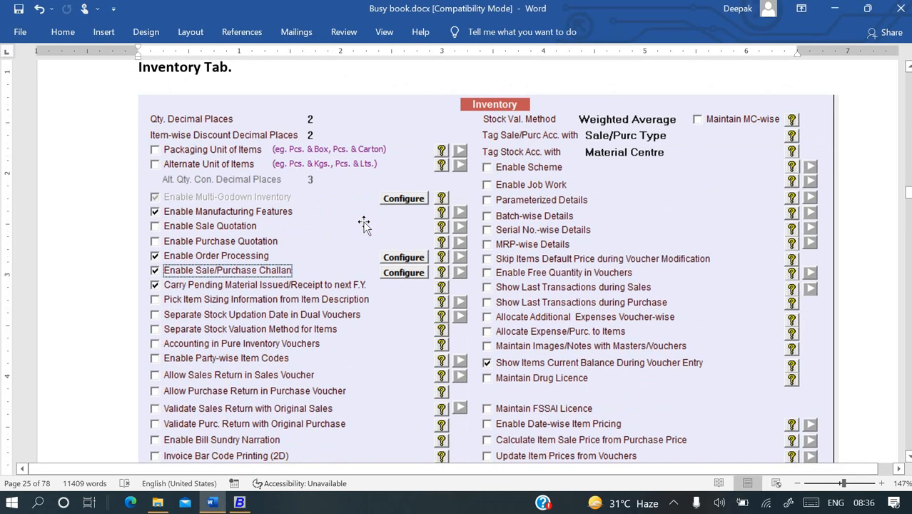
{"action": "scroll", "coordinate": [364, 224], "scroll_direction": "down", "scroll_amount": 5}
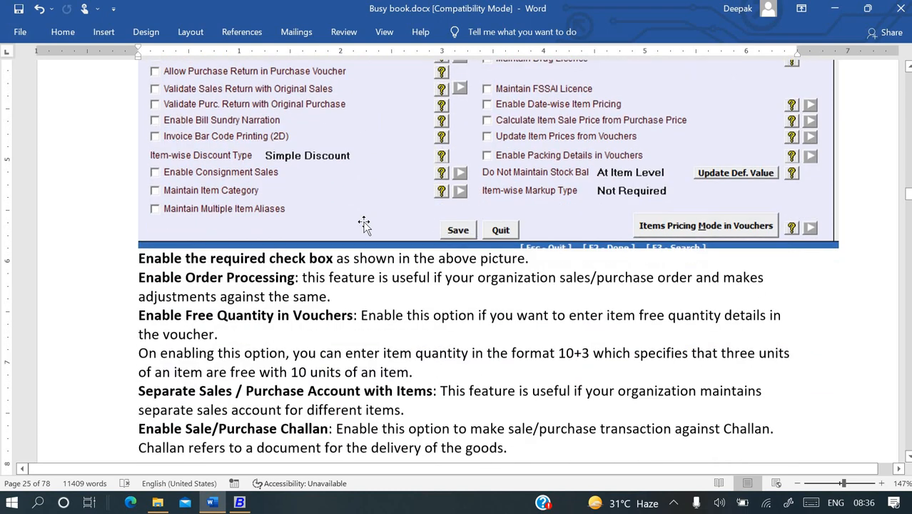
{"action": "scroll", "coordinate": [364, 224], "scroll_direction": "down", "scroll_amount": 4}
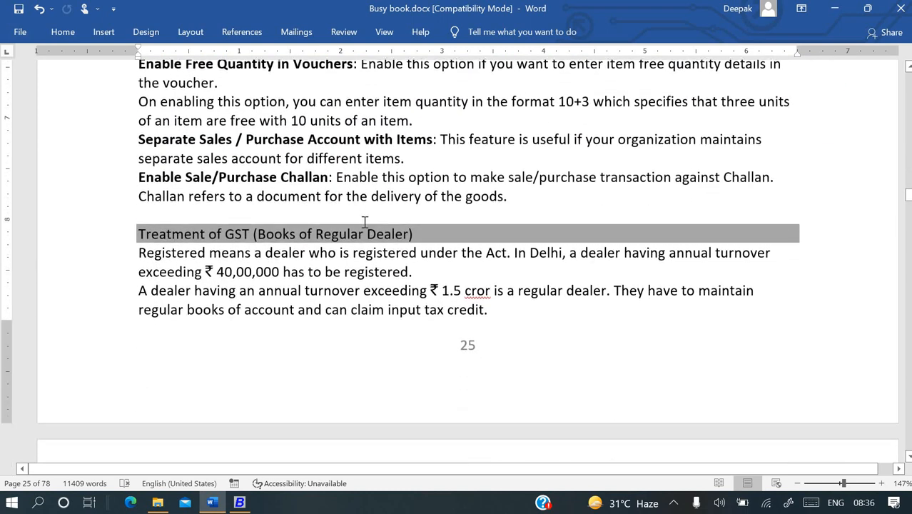
{"action": "scroll", "coordinate": [364, 223], "scroll_direction": "down", "scroll_amount": 1}
{"action": "scroll", "coordinate": [363, 214], "scroll_direction": "up", "scroll_amount": 3}
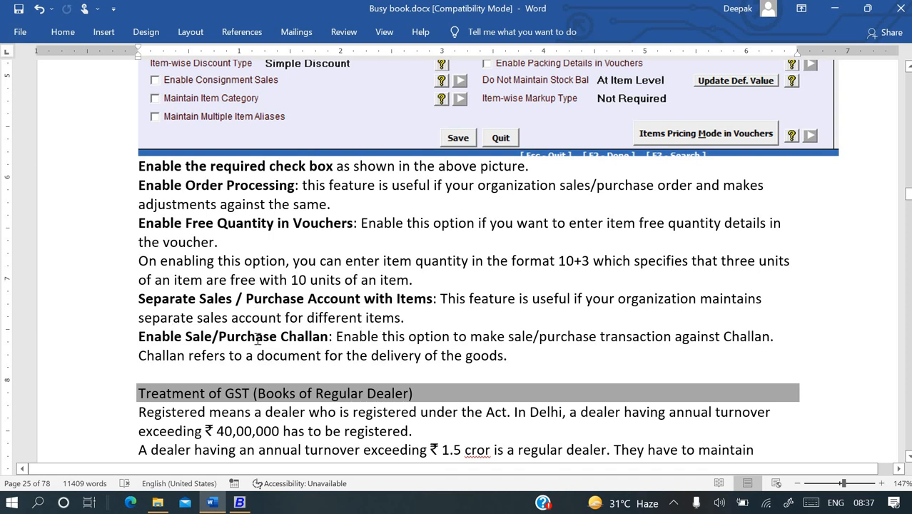
{"action": "scroll", "coordinate": [318, 349], "scroll_direction": "down", "scroll_amount": 5}
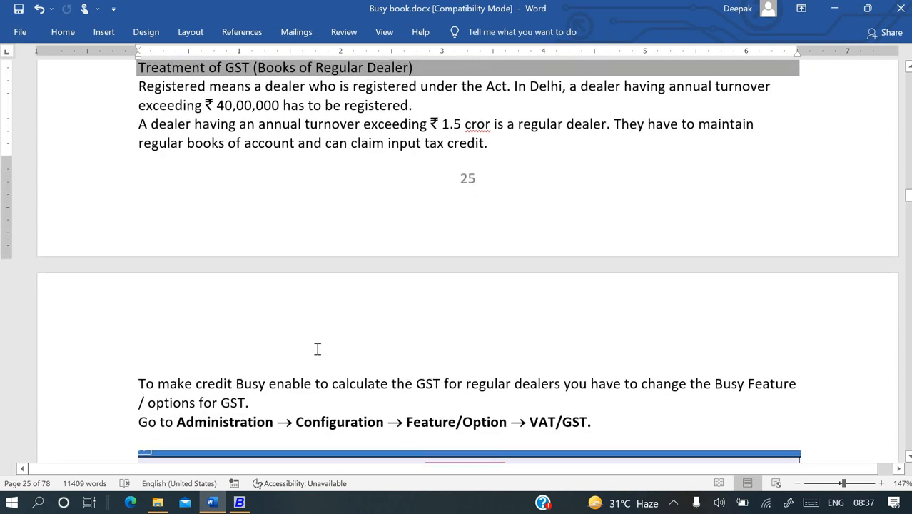
{"action": "scroll", "coordinate": [257, 124], "scroll_direction": "up", "scroll_amount": 1}
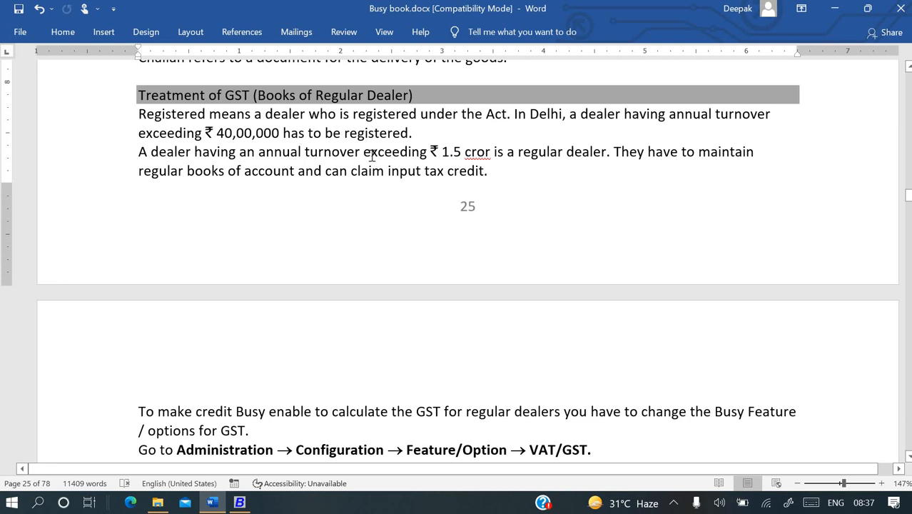
{"action": "left_click", "coordinate": [371, 156]}
{"action": "scroll", "coordinate": [439, 190], "scroll_direction": "down", "scroll_amount": 5}
{"action": "scroll", "coordinate": [444, 190], "scroll_direction": "down", "scroll_amount": 4}
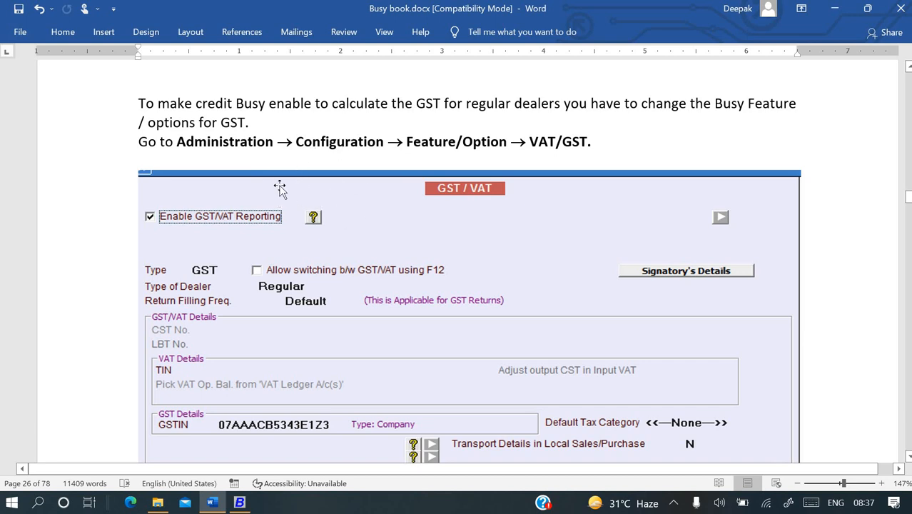
Open Administration > Configuration > Features / Options > GST/VAT in Busy.
{"action": "key", "text": "alt+Tab"}
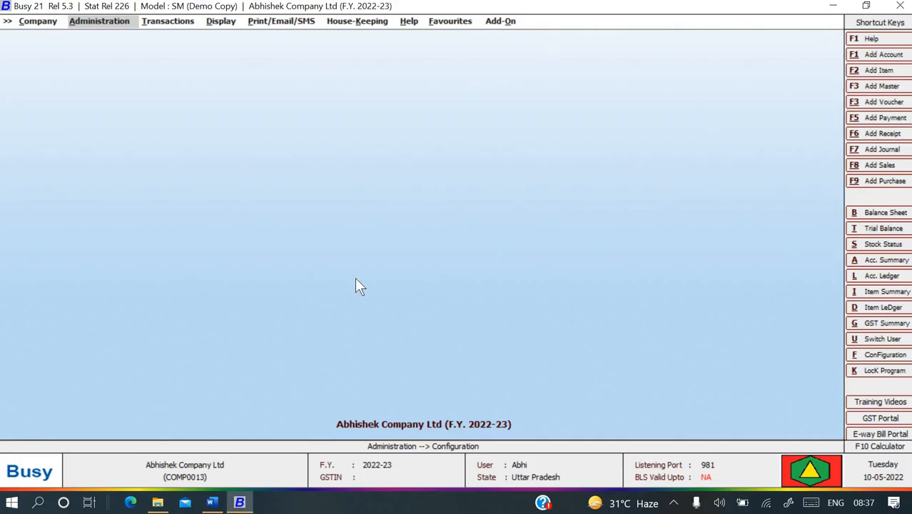
{"action": "key", "text": "Return"}
{"action": "key", "text": "Return"}
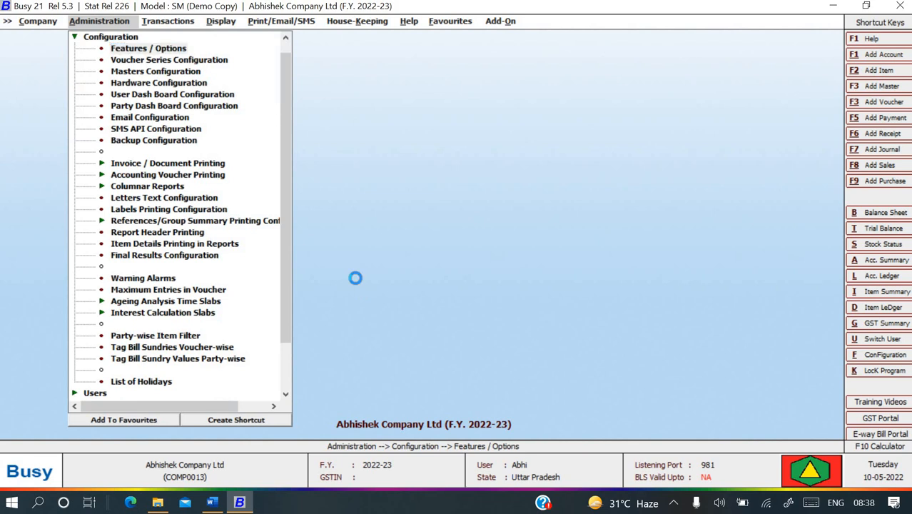
{"action": "key", "text": "Return"}
{"action": "key", "text": "Down"}
{"action": "key", "text": "Down"}
{"action": "key", "text": "Down"}
{"action": "key", "text": "Down"}
{"action": "key", "text": "Down"}
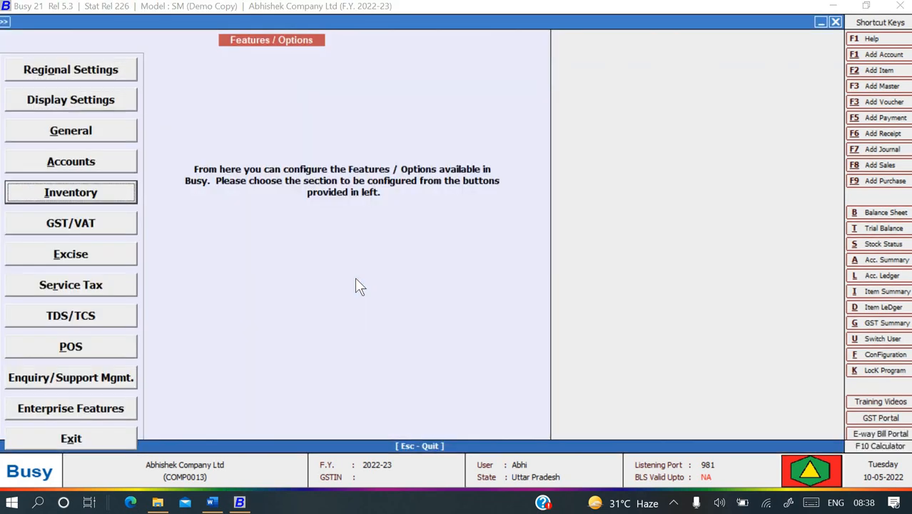
{"action": "key", "text": "Return"}
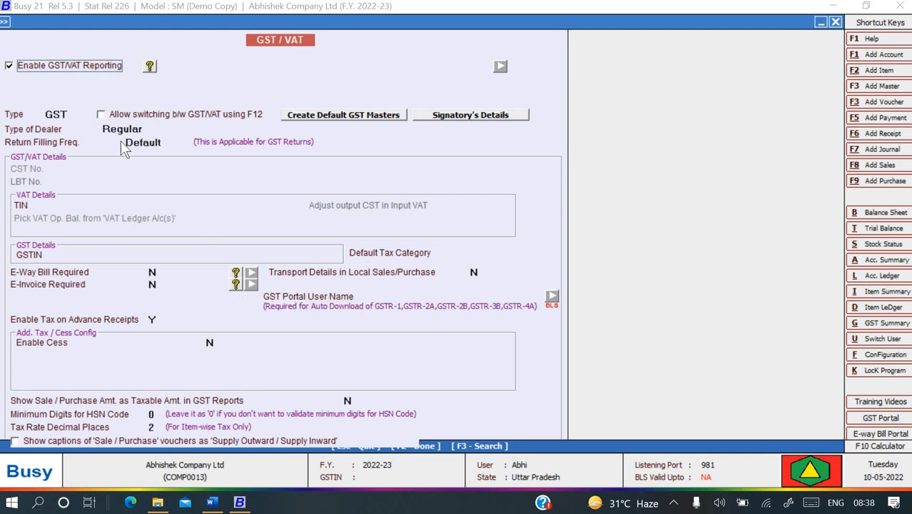
{"action": "key", "text": "alt+Tab"}
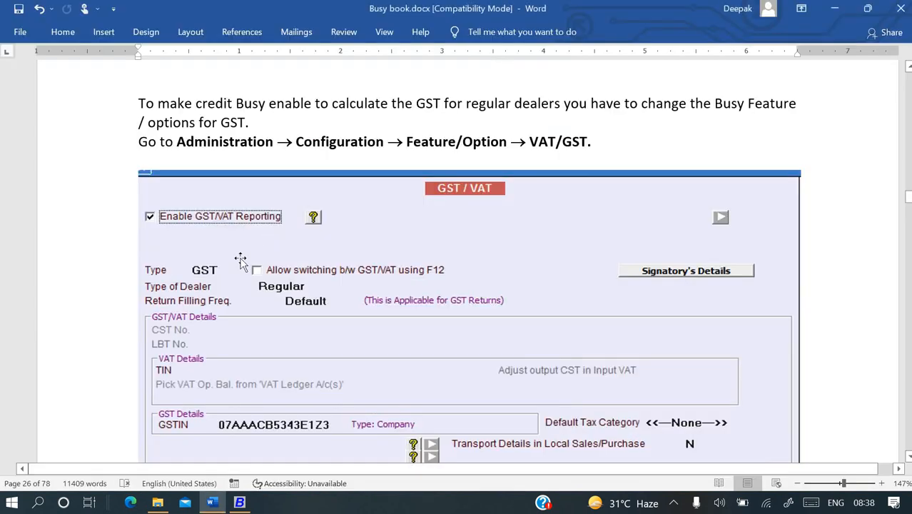
{"action": "key", "text": "alt+Tab"}
Set the tax type to GST and the dealer type to Regular, matching the guide.
{"action": "key", "text": "Return"}
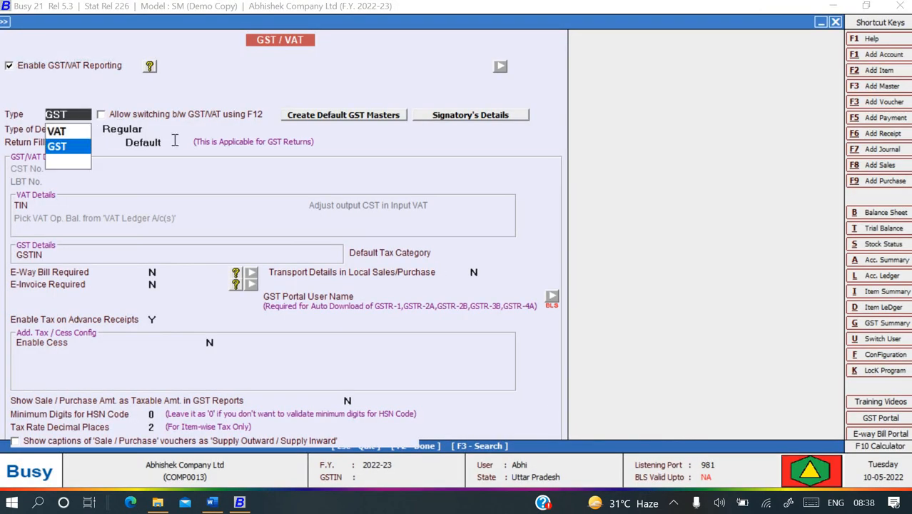
{"action": "key", "text": "Up"}
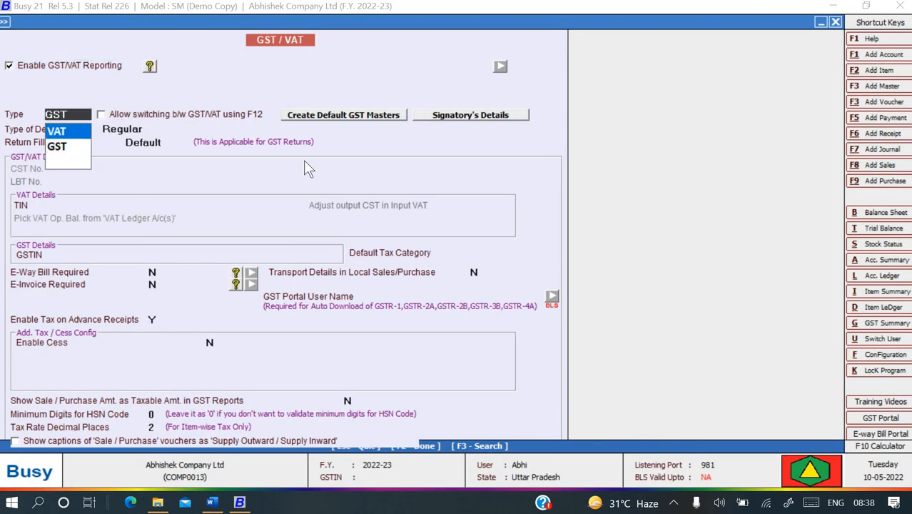
{"action": "key", "text": "Down"}
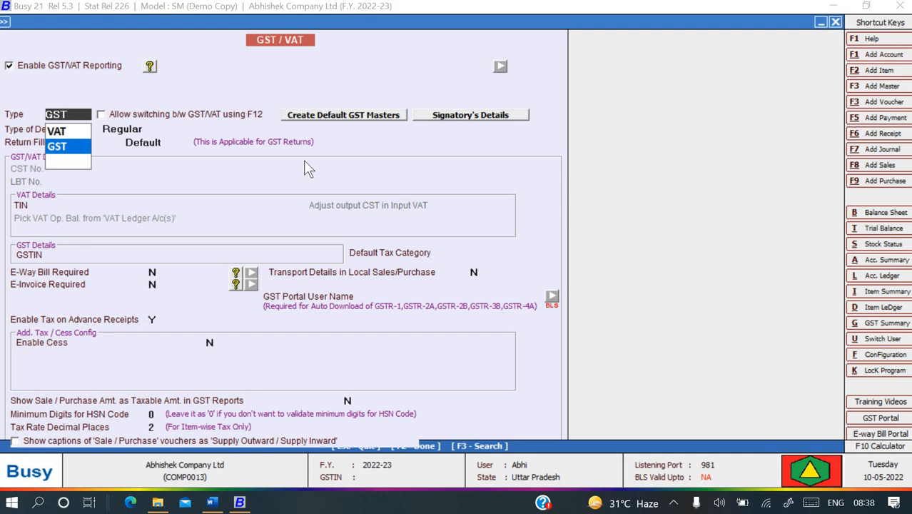
{"action": "key", "text": "Return"}
{"action": "key", "text": "alt+Tab"}
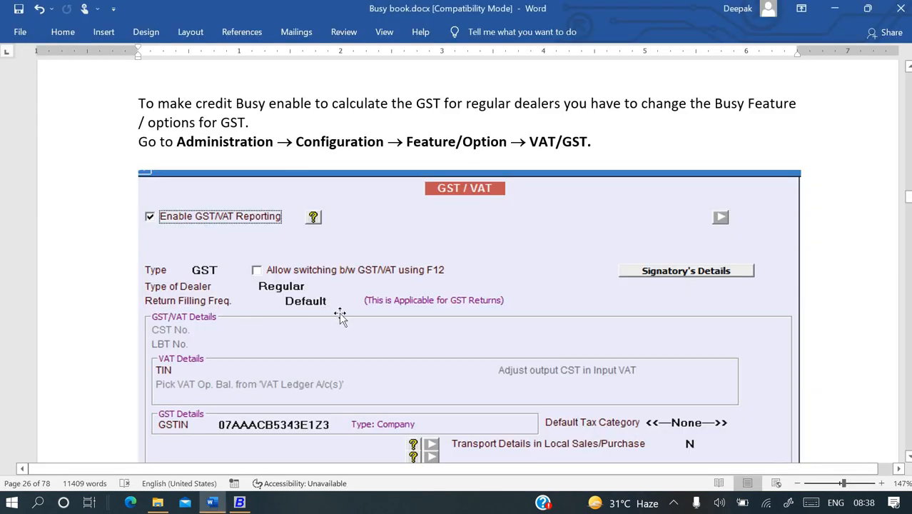
{"action": "key", "text": "alt+Tab"}
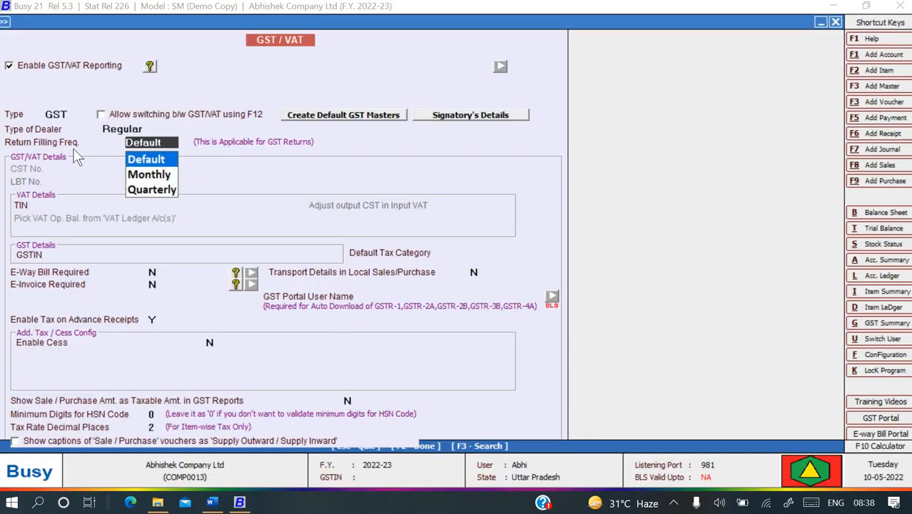
{"action": "left_click", "coordinate": [149, 135]}
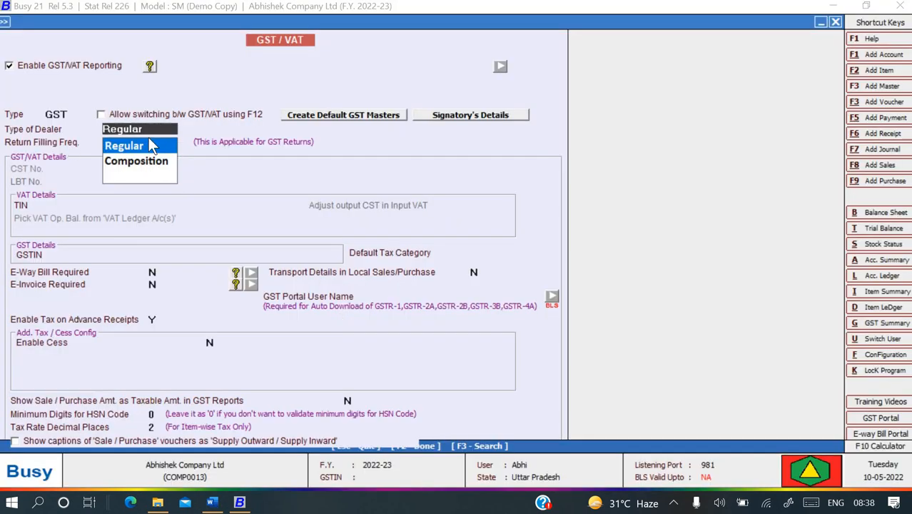
{"action": "left_click", "coordinate": [149, 140]}
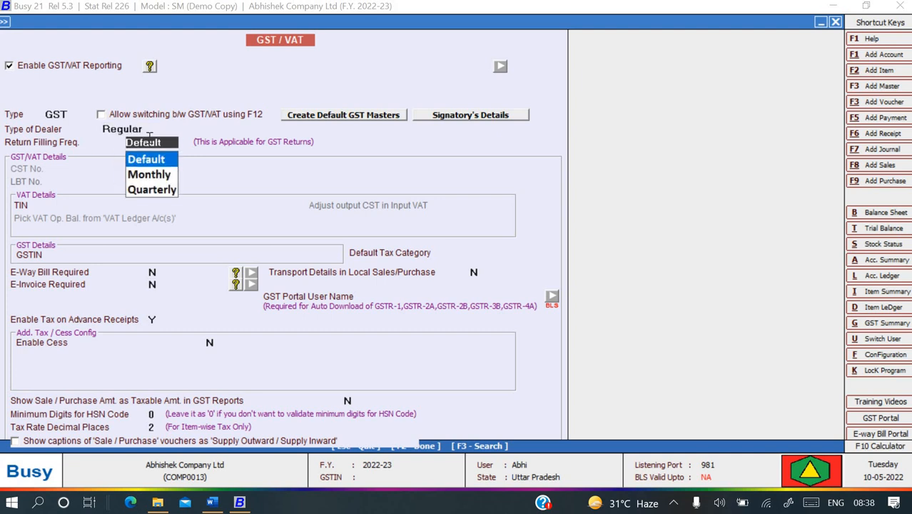
{"action": "key", "text": "alt+Tab"}
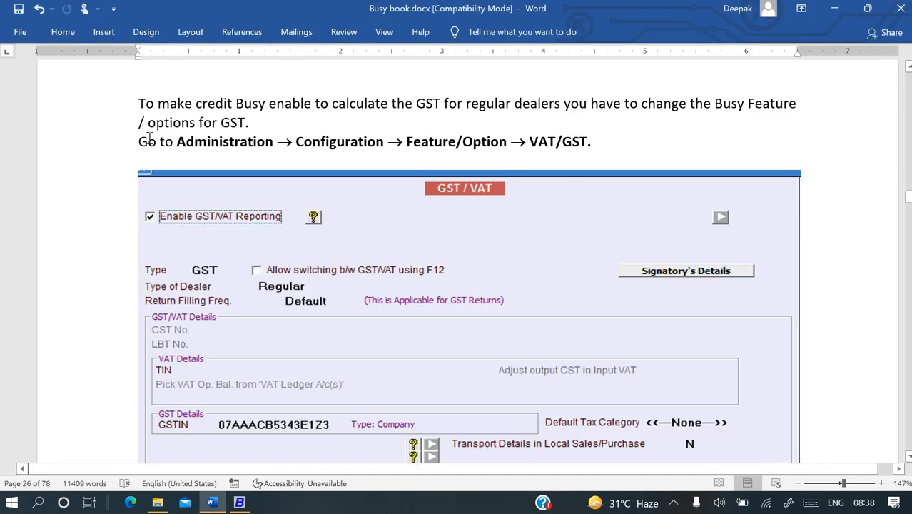
{"action": "key", "text": "alt+Tab"}
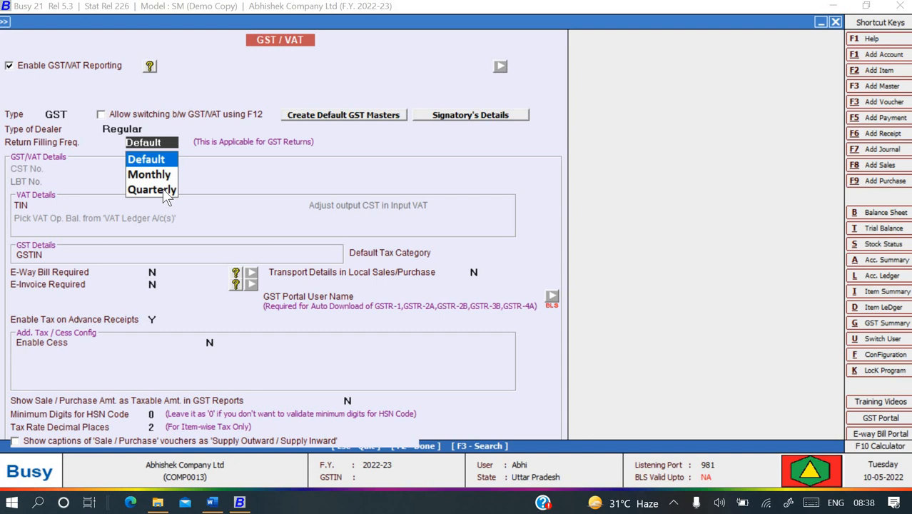
Keep Return Filing Frequency at Default and move past TIN to the GSTIN field.
{"action": "key", "text": "Down"}
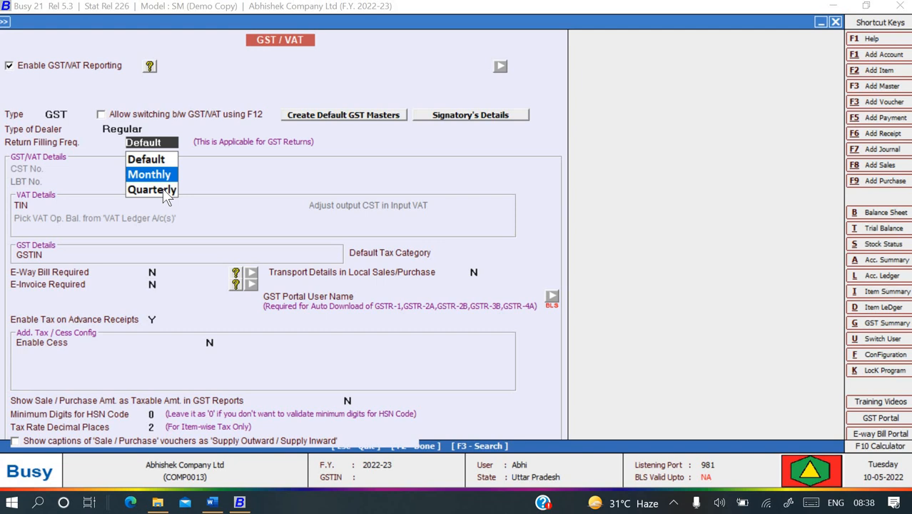
{"action": "key", "text": "Down"}
{"action": "key", "text": "Up"}
{"action": "key", "text": "Up"}
{"action": "key", "text": "Return"}
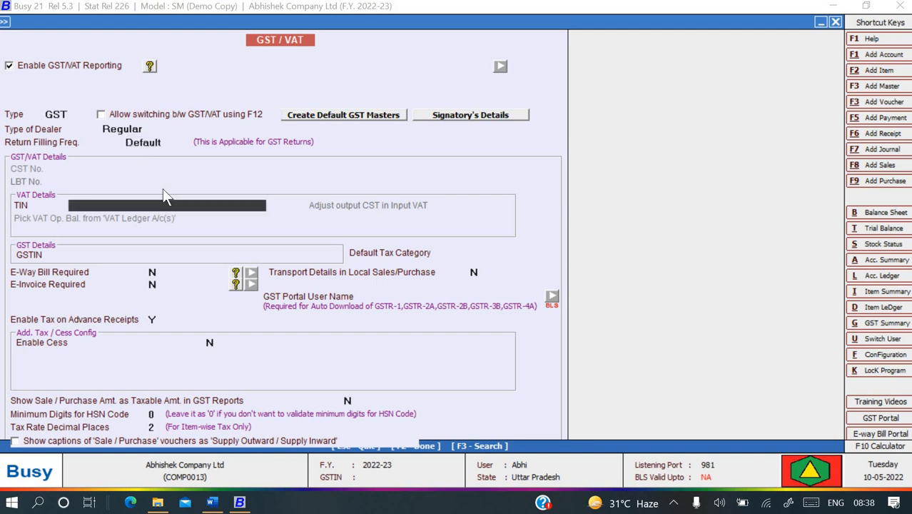
{"action": "key", "text": "alt+Tab"}
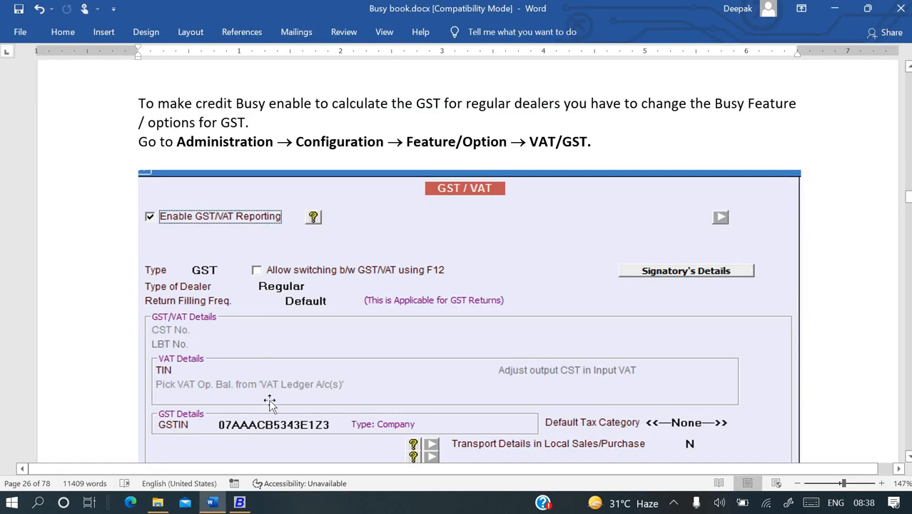
{"action": "scroll", "coordinate": [271, 401], "scroll_direction": "down", "scroll_amount": 1}
{"action": "key", "text": "alt+Tab"}
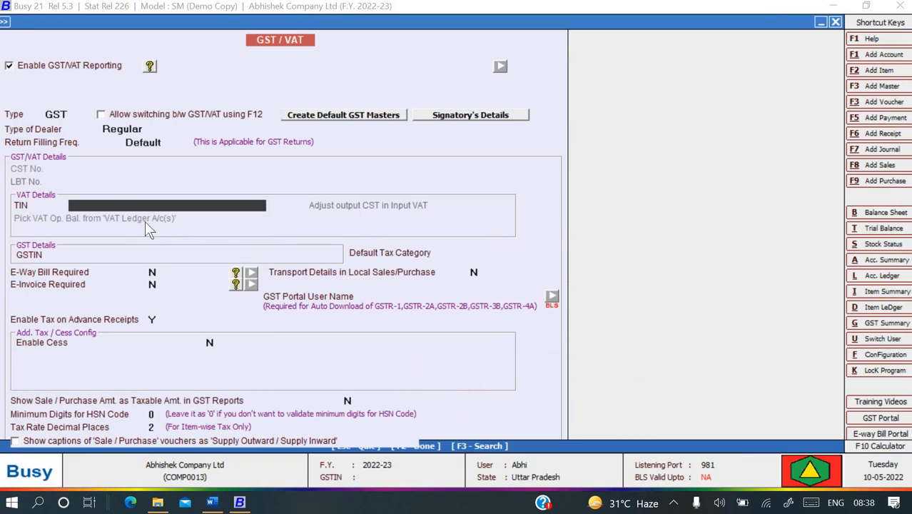
{"action": "key", "text": "Return"}
{"action": "key", "text": "alt+Tab"}
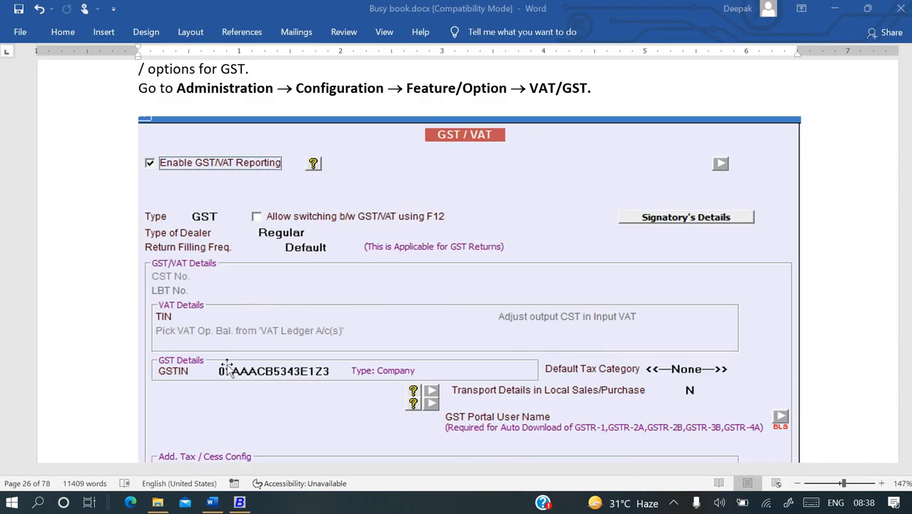
{"action": "key", "text": "alt+Tab"}
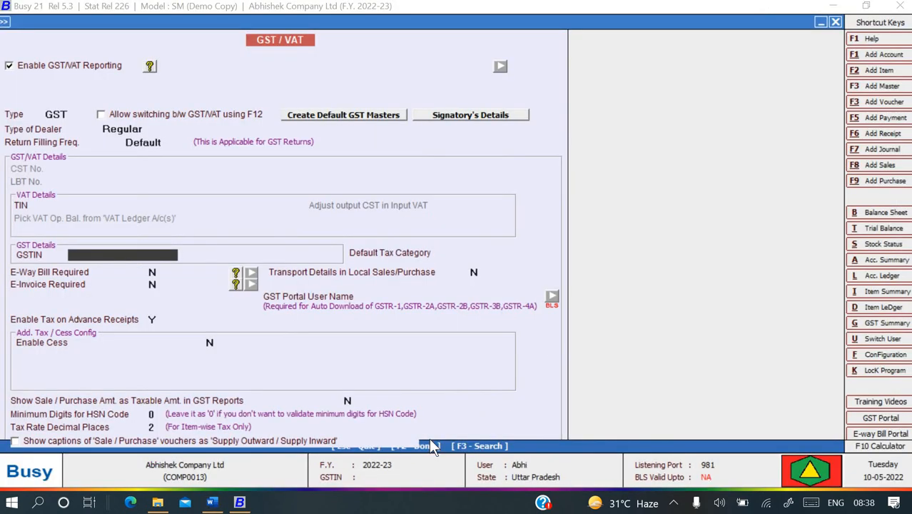
Enter the company's GSTIN as shown in the guide, then move on to Default Tax Category.
{"action": "key", "text": "alt+Tab"}
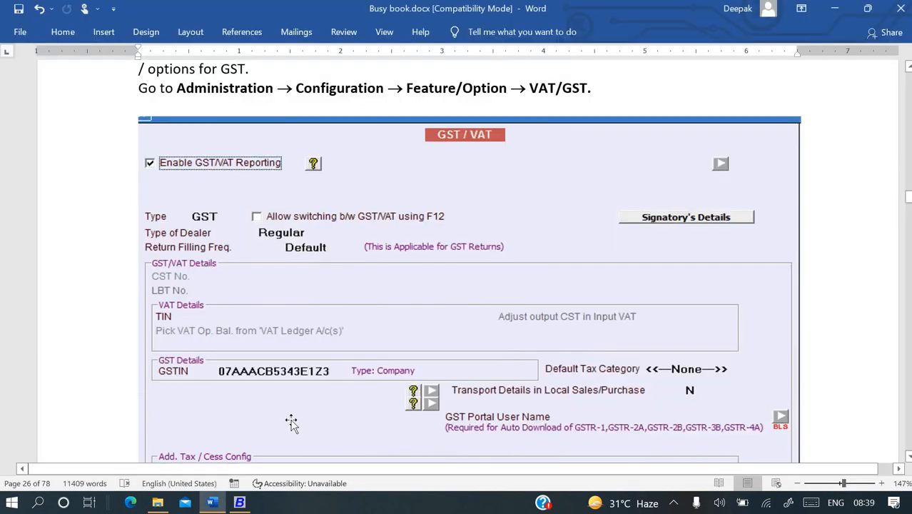
{"action": "key", "text": "alt+Tab"}
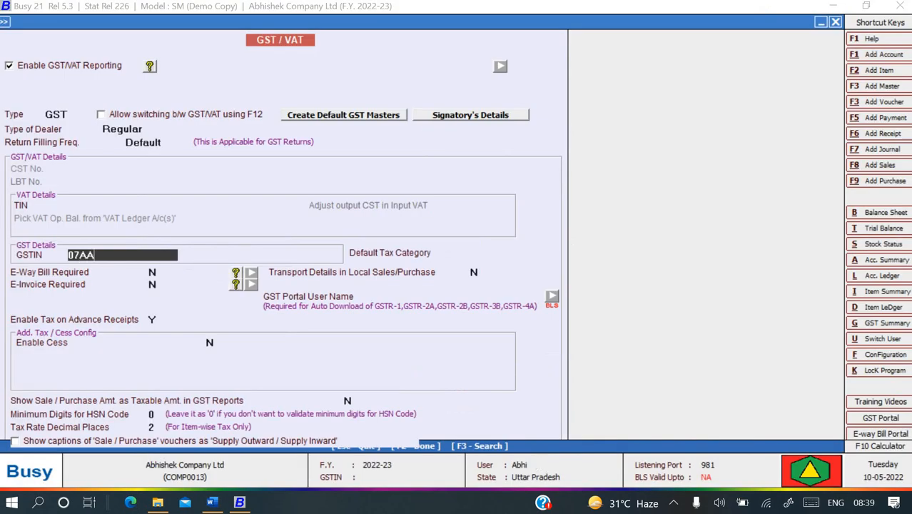
{"action": "key", "text": "alt+Tab"}
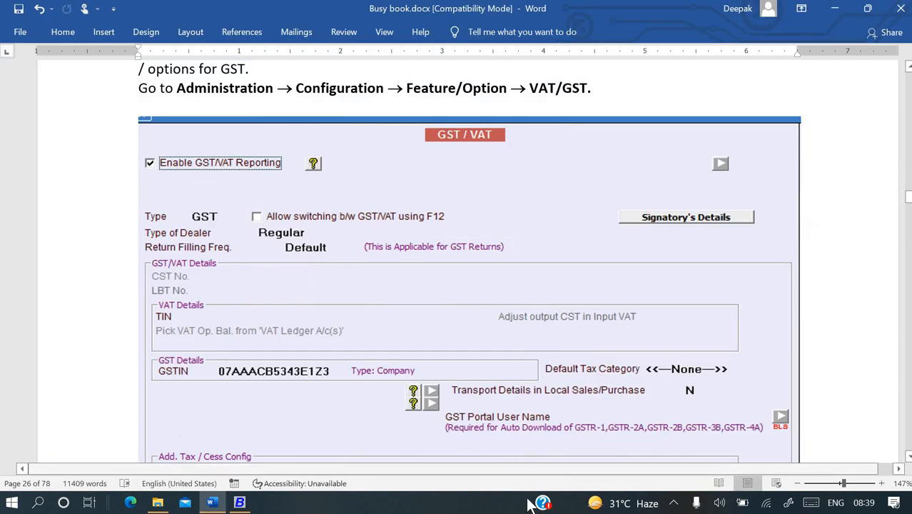
{"action": "key", "text": "alt+Tab"}
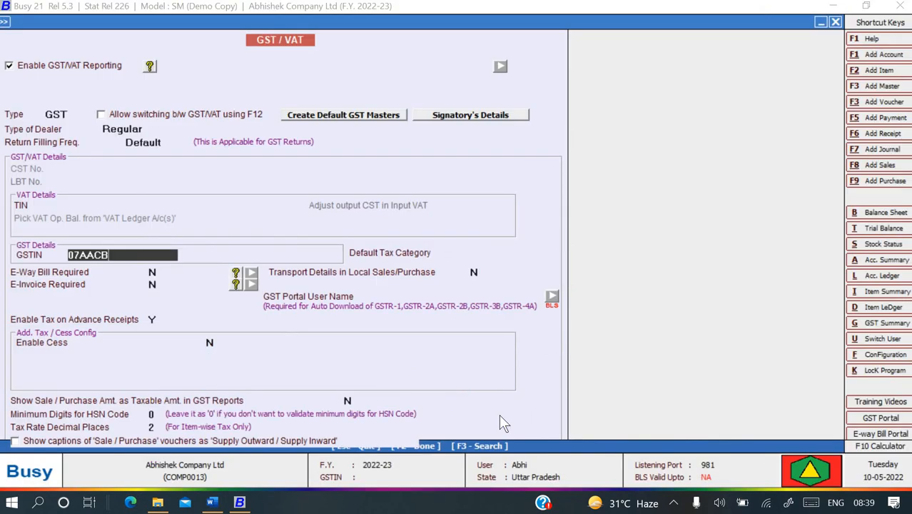
{"action": "key", "text": "alt+Tab"}
{"action": "key", "text": "alt+Tab"}
{"action": "key", "text": "Return"}
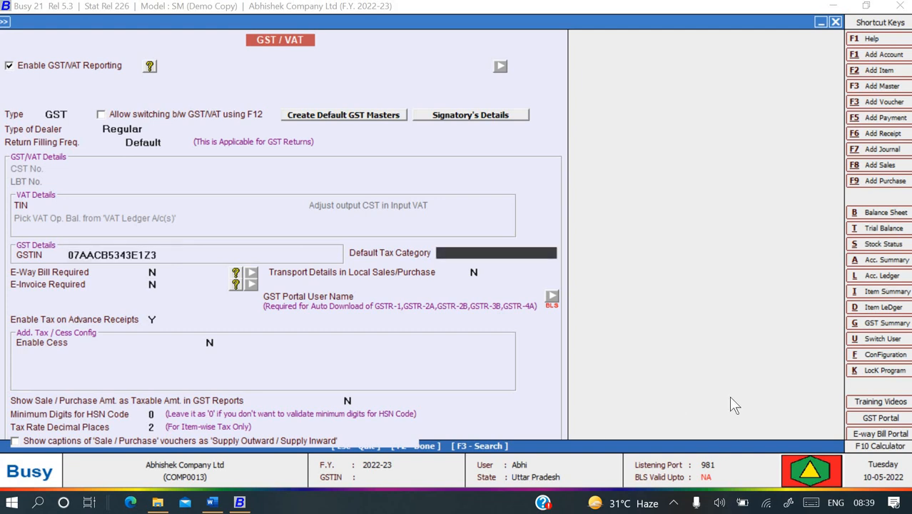
{"action": "key", "text": "alt+Tab"}
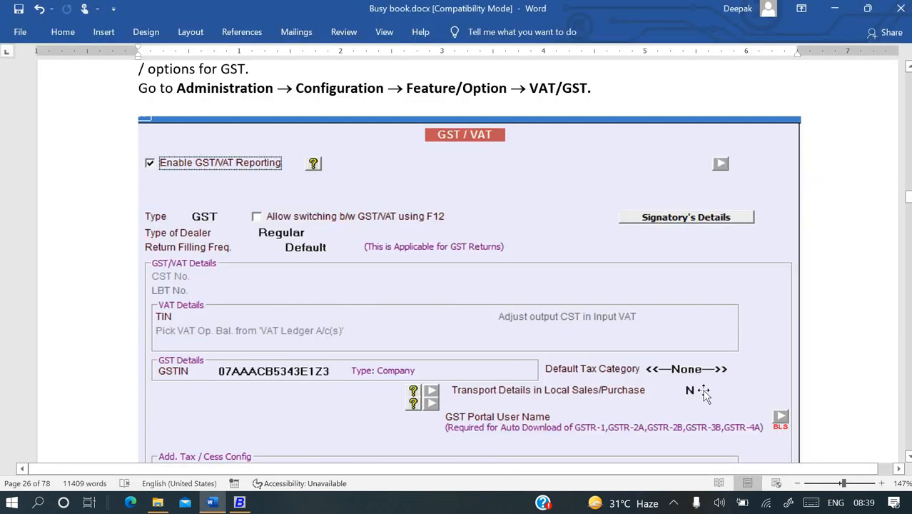
{"action": "key", "text": "alt+Tab"}
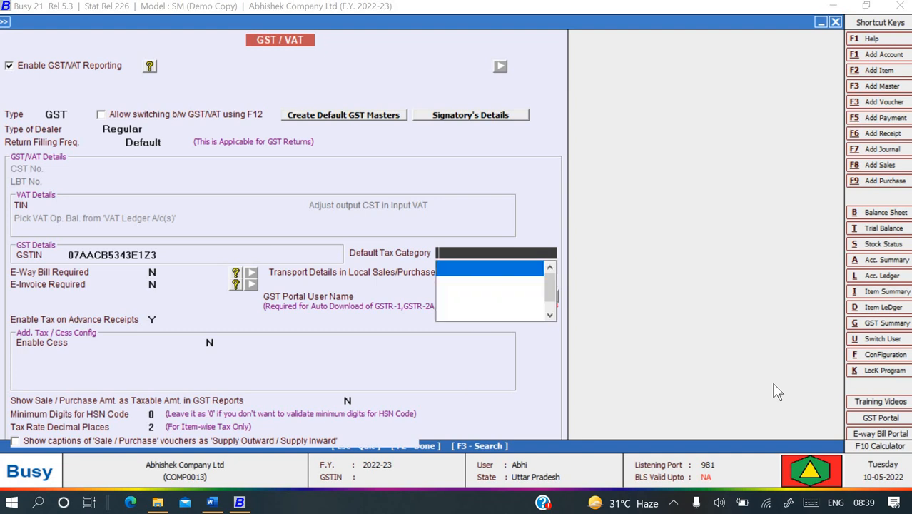
Set Default Tax Category to <<--None-->>, checking it against the guide's screenshot.
{"action": "key", "text": "Down"}
{"action": "key", "text": "Down"}
{"action": "key", "text": "Down"}
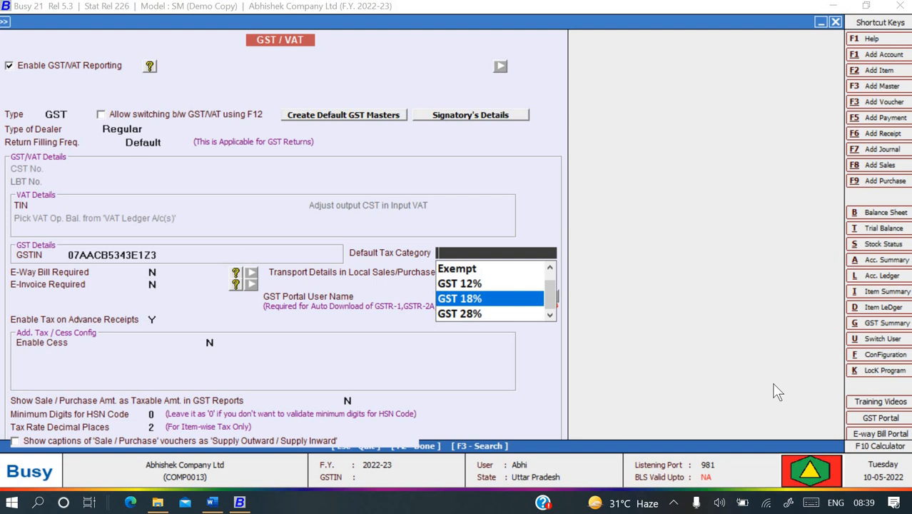
{"action": "key", "text": "Up"}
{"action": "key", "text": "Up"}
{"action": "key", "text": "Up"}
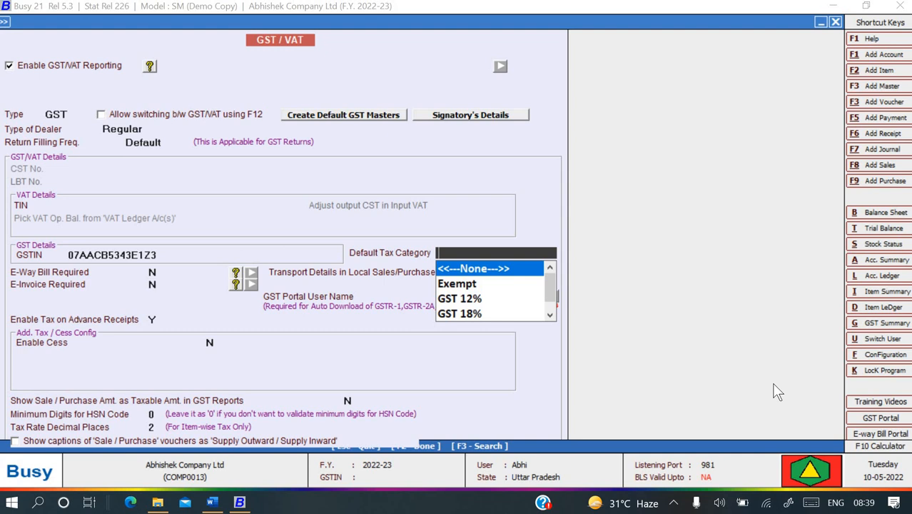
{"action": "key", "text": "alt+Tab"}
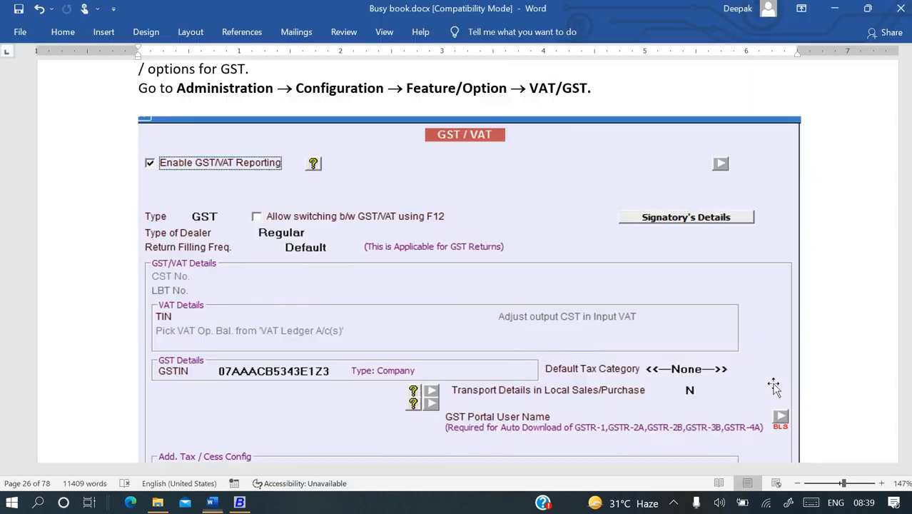
{"action": "key", "text": "alt+Tab"}
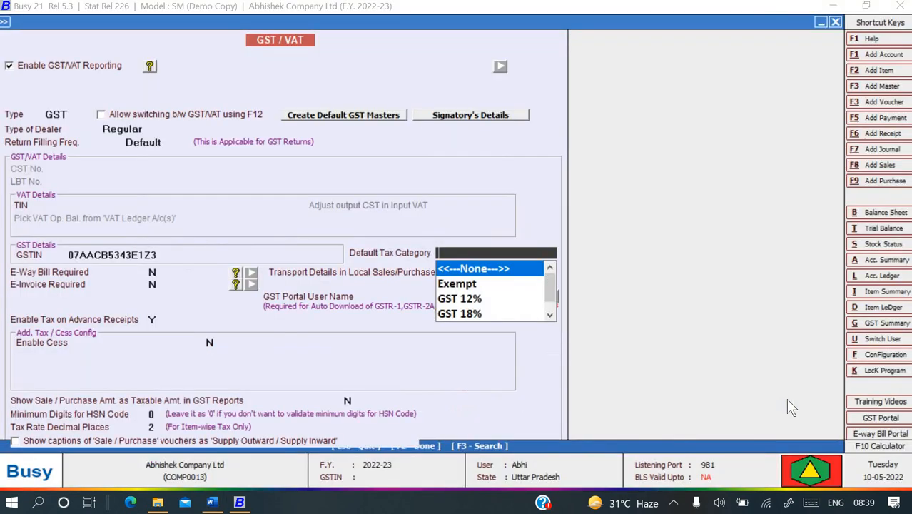
{"action": "key", "text": "Return"}
{"action": "key", "text": "alt+Tab"}
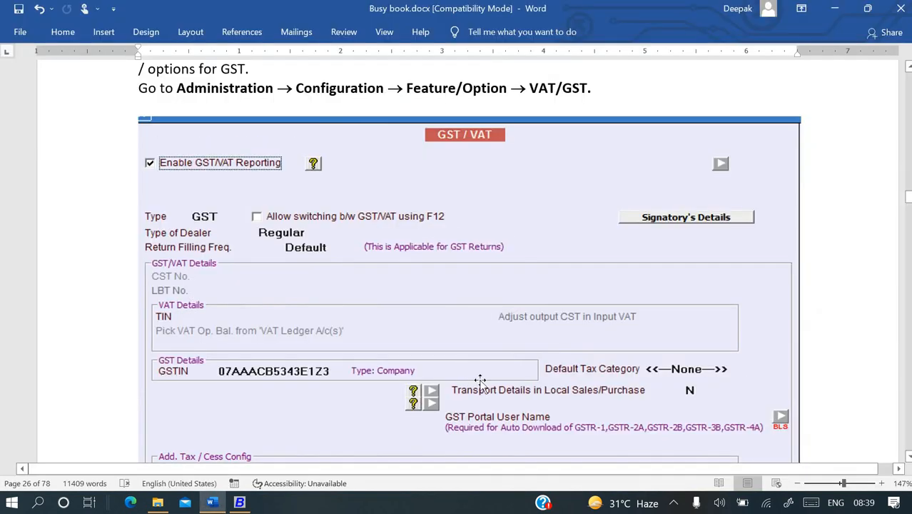
{"action": "scroll", "coordinate": [500, 393], "scroll_direction": "down", "scroll_amount": 2}
{"action": "scroll", "coordinate": [529, 402], "scroll_direction": "down", "scroll_amount": 1}
{"action": "key", "text": "alt+Tab"}
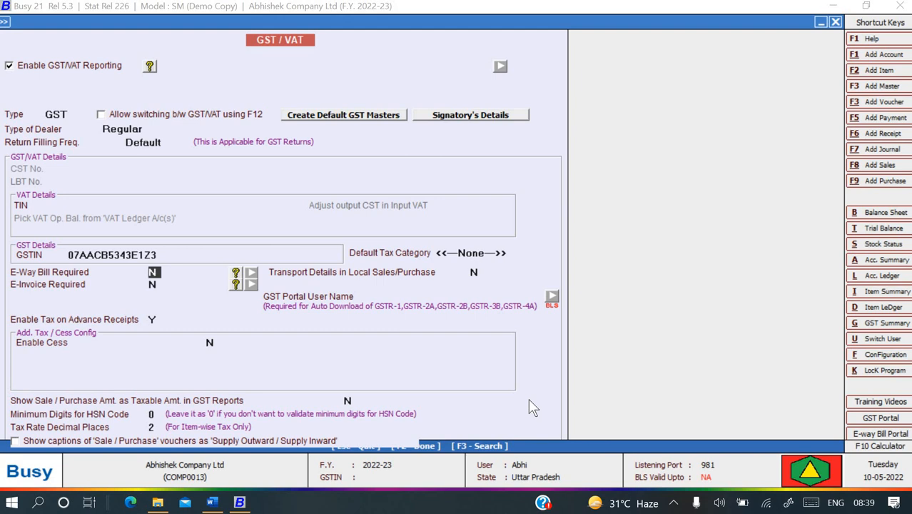
View the E-Way Bill configuration, then set E-Way Bill Required to N and keep Transport Details on.
{"action": "key", "text": "y"}
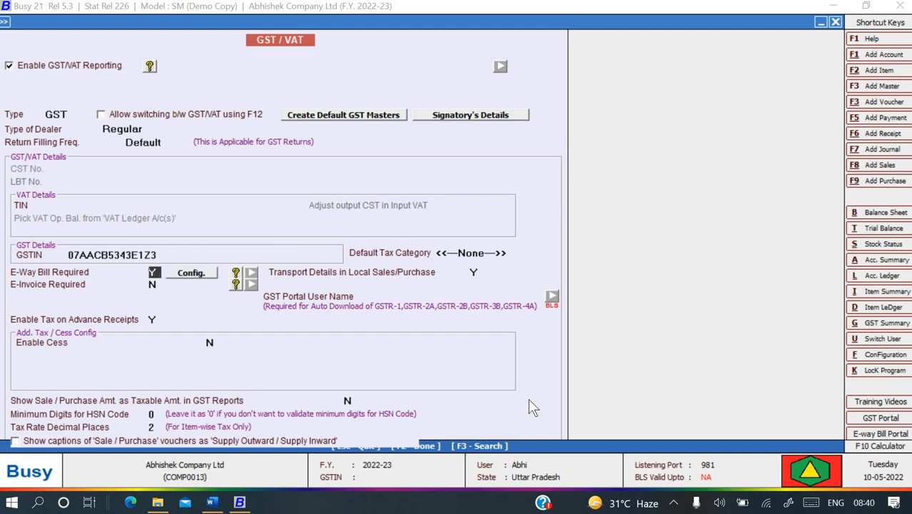
{"action": "key", "text": "Return"}
{"action": "left_click", "coordinate": [195, 272]}
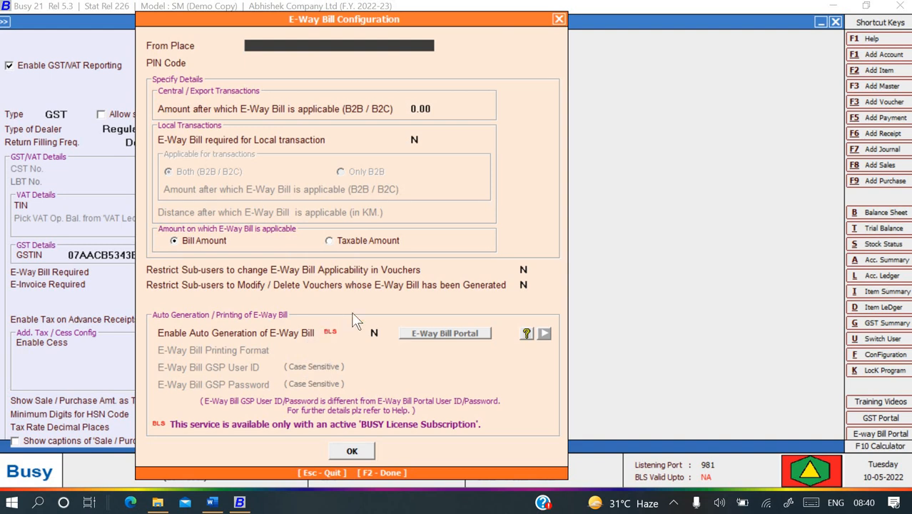
{"action": "key", "text": "Escape"}
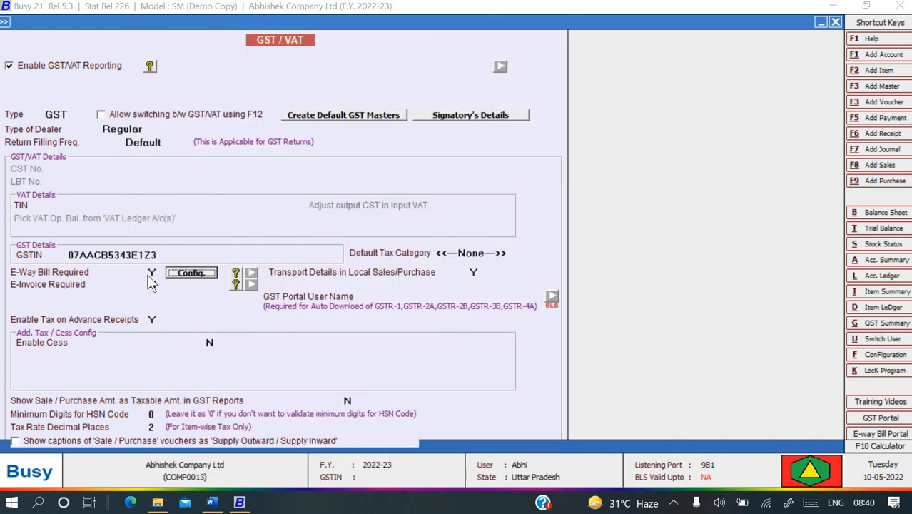
{"action": "left_click", "coordinate": [151, 273]}
{"action": "key", "text": "n"}
{"action": "key", "text": "Return"}
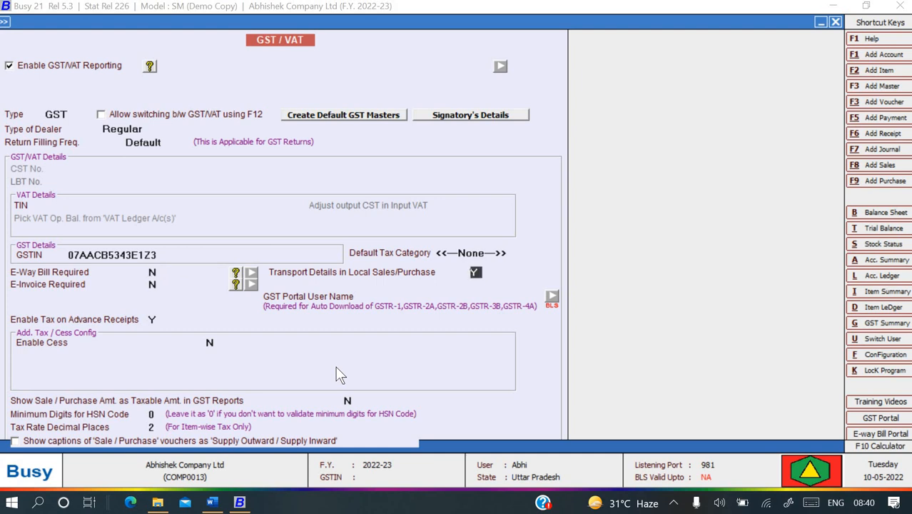
Leave E-Invoice Required at N, checking the reference guide for the GST portal user name.
{"action": "key", "text": "Return"}
{"action": "key", "text": "Return"}
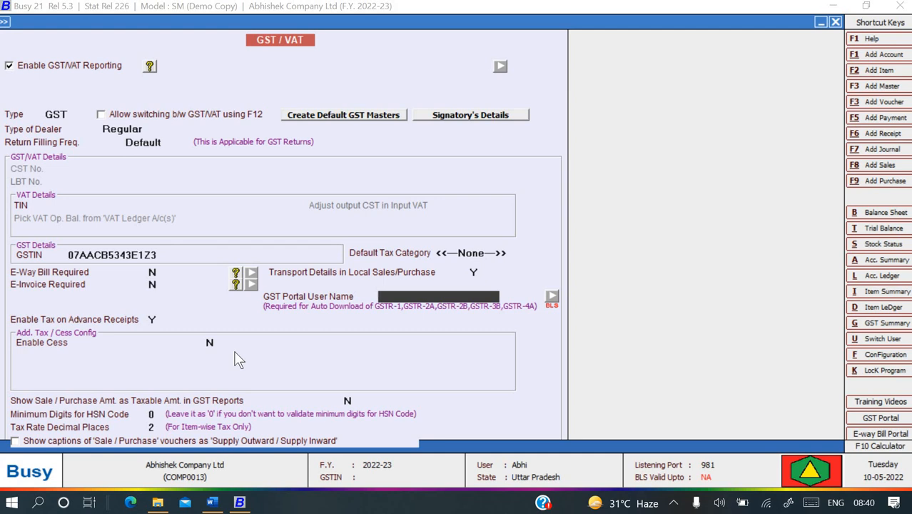
{"action": "key", "text": "alt+Tab"}
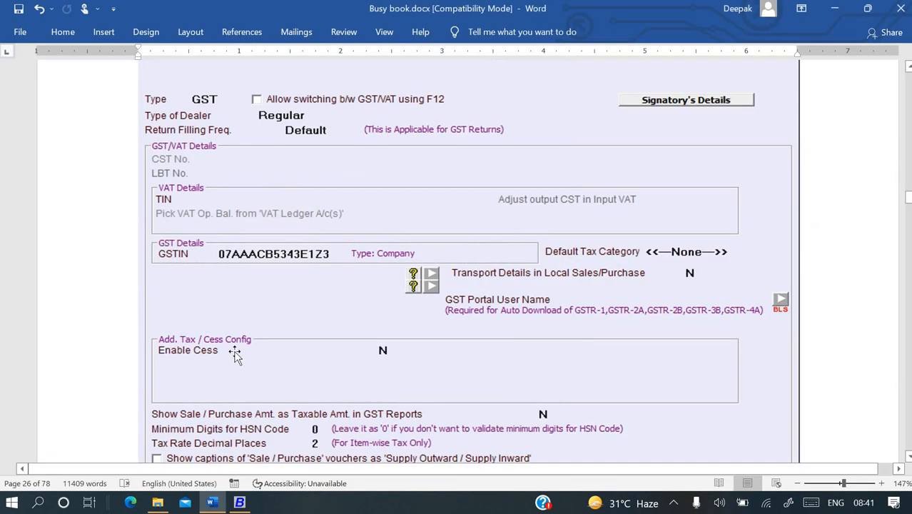
{"action": "key", "text": "alt+Tab"}
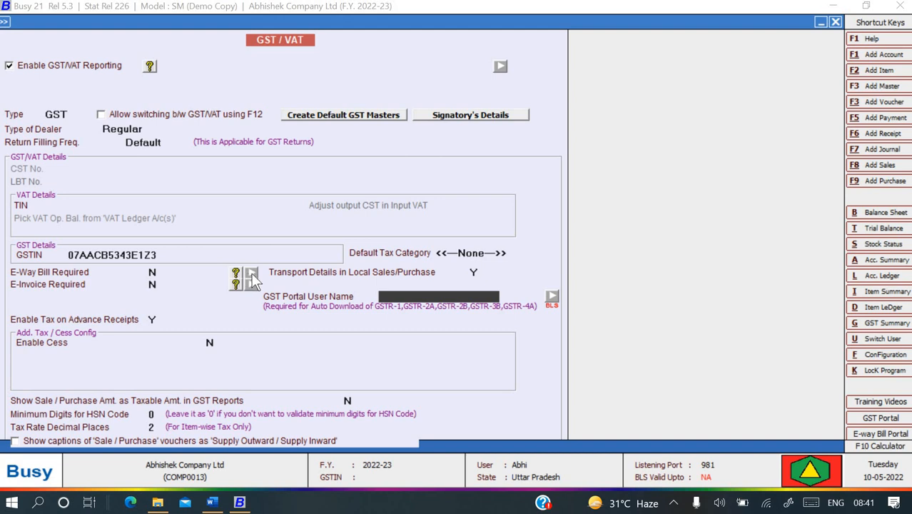
{"action": "left_click", "coordinate": [251, 274]}
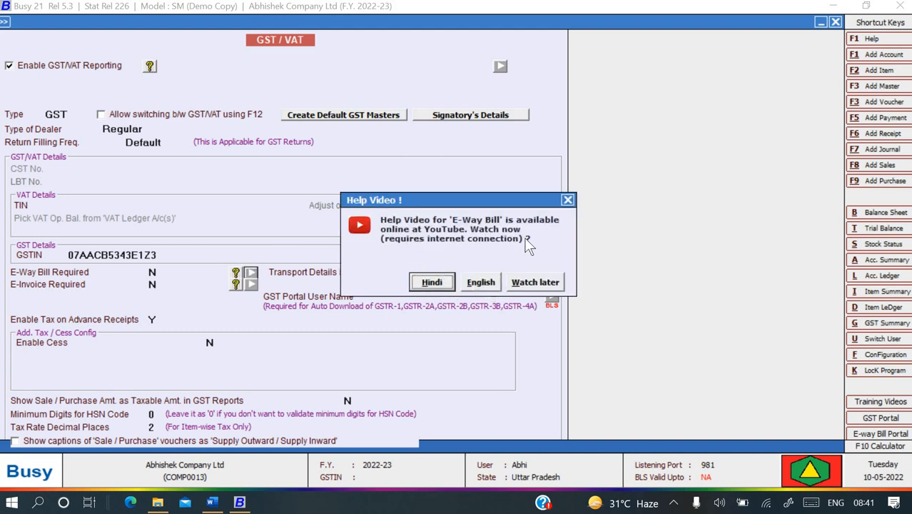
{"action": "left_click", "coordinate": [567, 200]}
{"action": "left_click", "coordinate": [250, 284]}
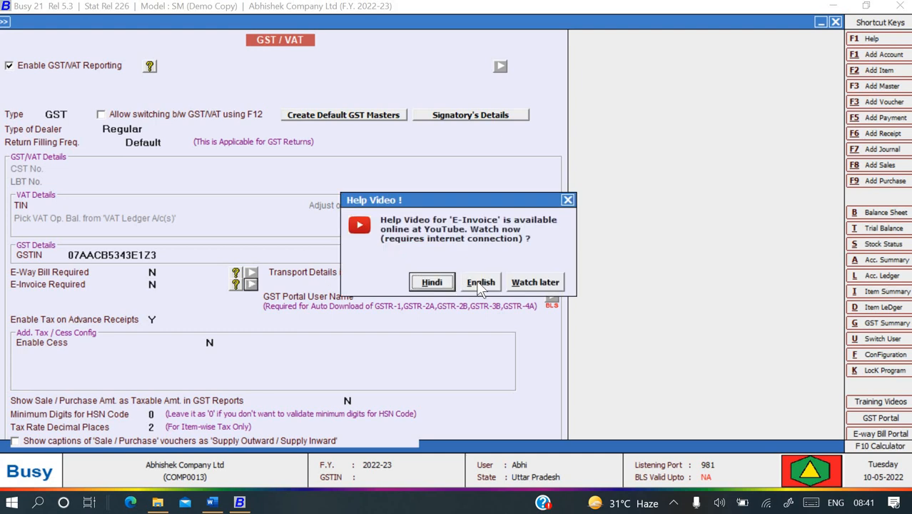
{"action": "left_click", "coordinate": [568, 200]}
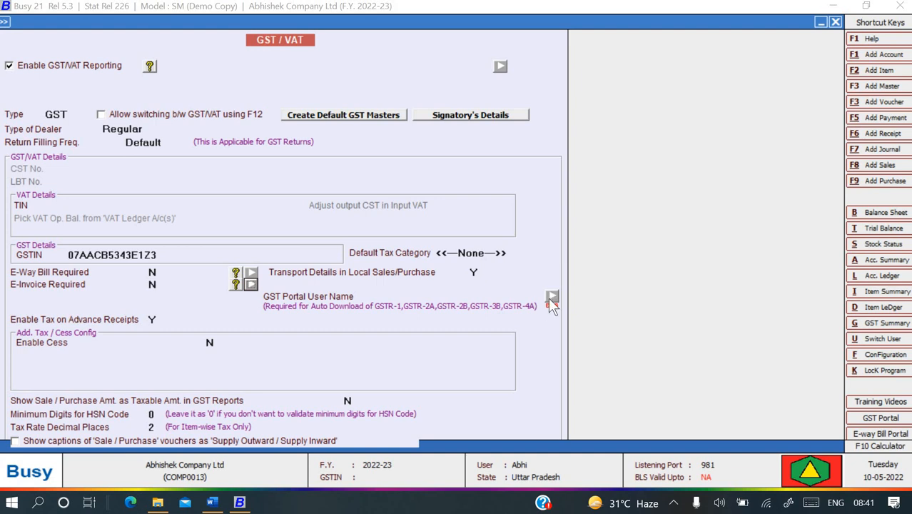
{"action": "left_click", "coordinate": [551, 298]}
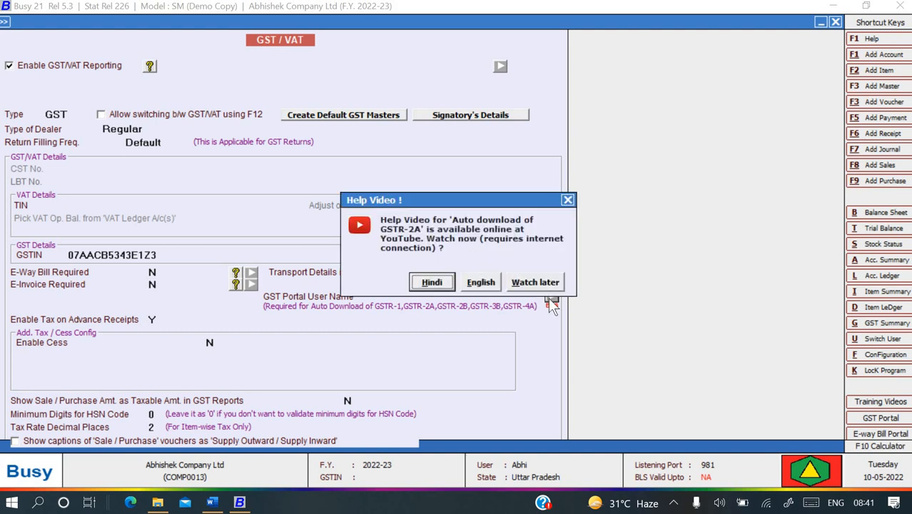
{"action": "left_click", "coordinate": [568, 200]}
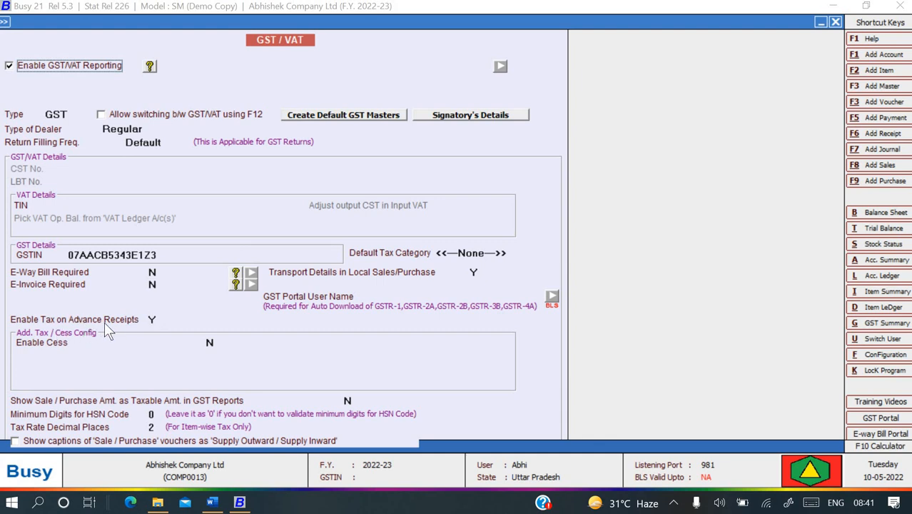
Change Enable Tax on Advance Receipts to N, leaving Enable Cess off, and reach the HSN digits field.
{"action": "left_click", "coordinate": [153, 320]}
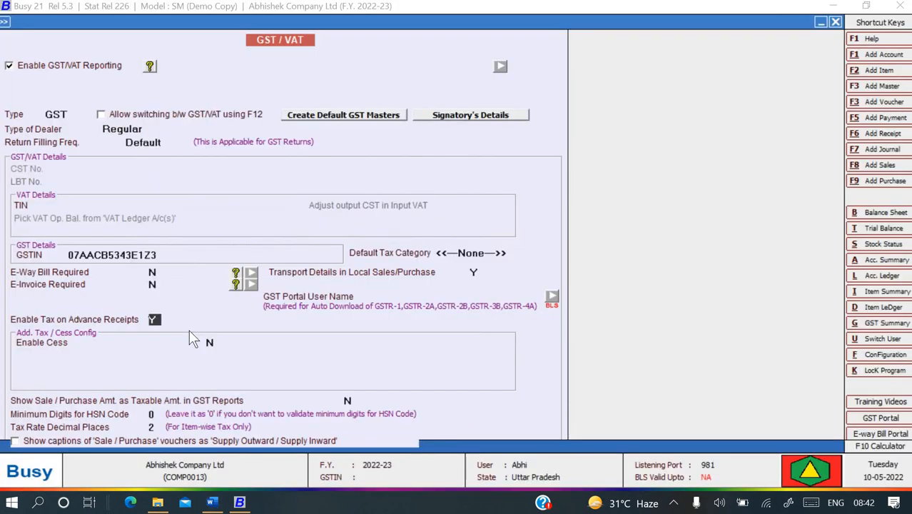
{"action": "key", "text": "alt+Tab"}
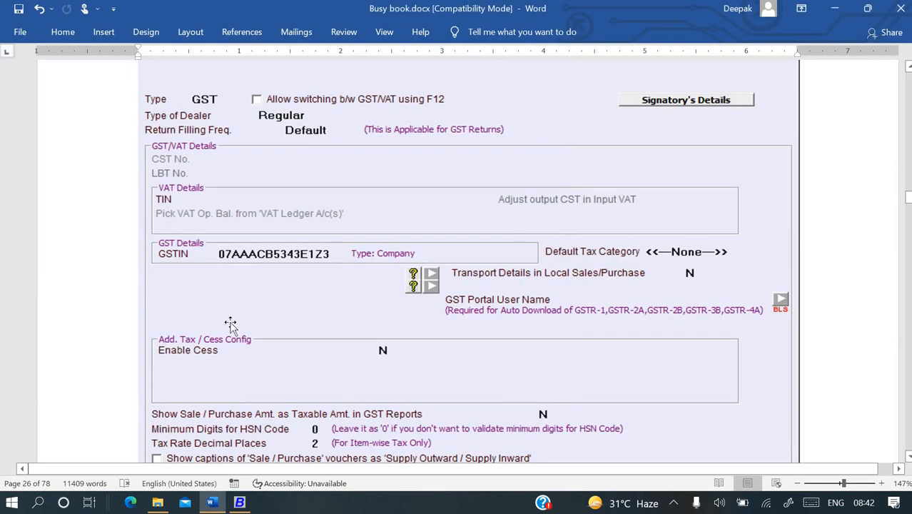
{"action": "key", "text": "alt+Tab"}
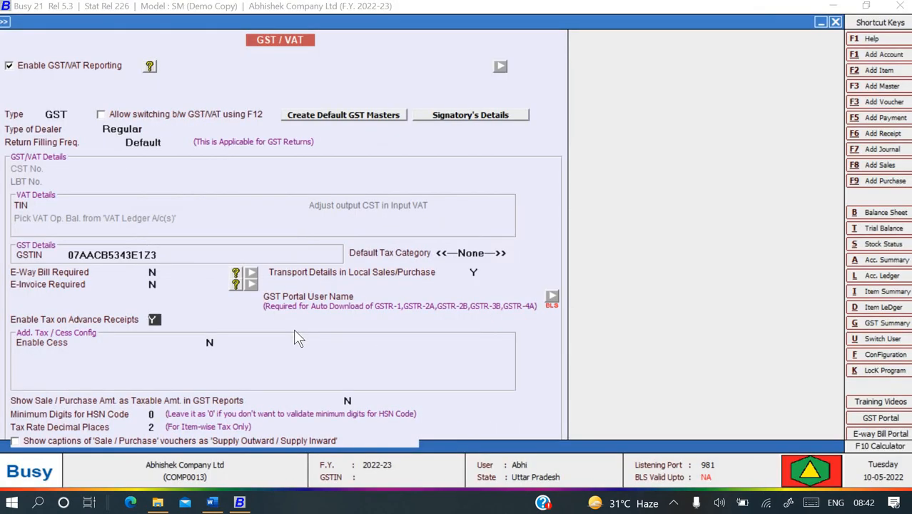
{"action": "key", "text": "n"}
{"action": "key", "text": "Return"}
{"action": "key", "text": "alt+Tab"}
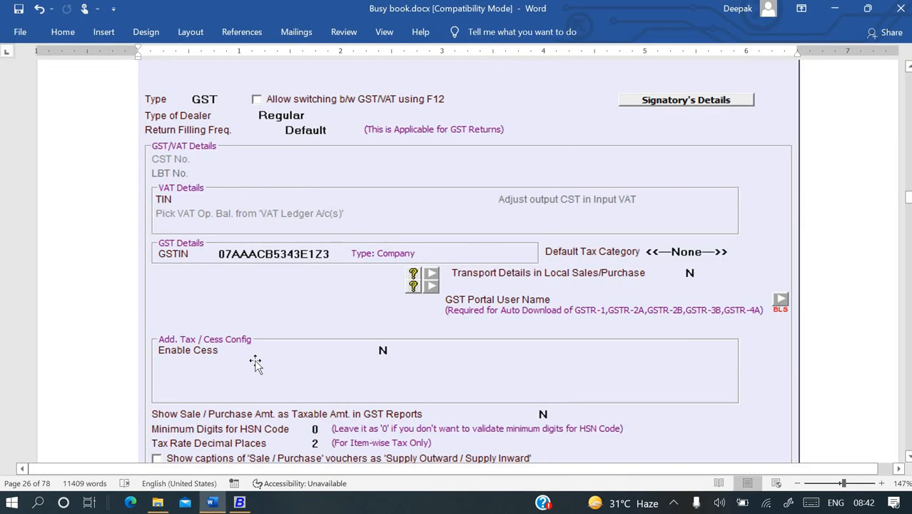
{"action": "key", "text": "alt+Tab"}
{"action": "key", "text": "Return"}
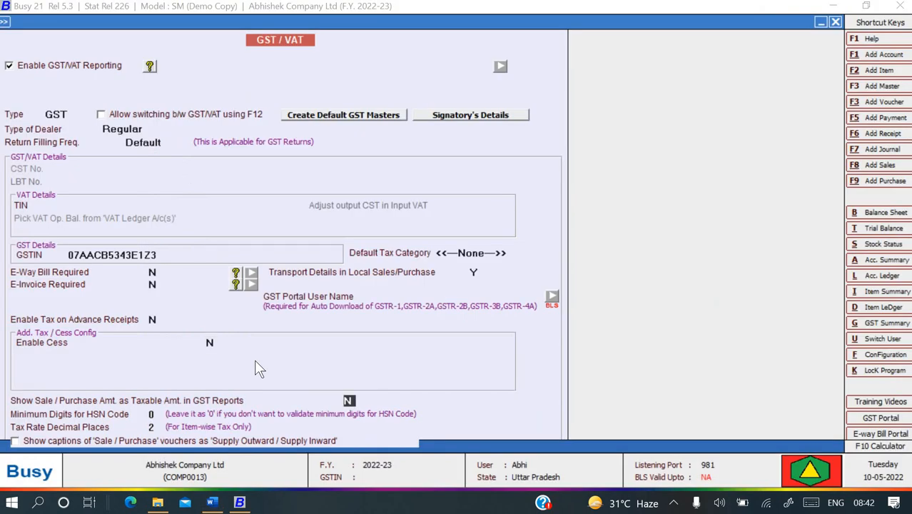
{"action": "key", "text": "Return"}
{"action": "key", "text": "alt+Tab"}
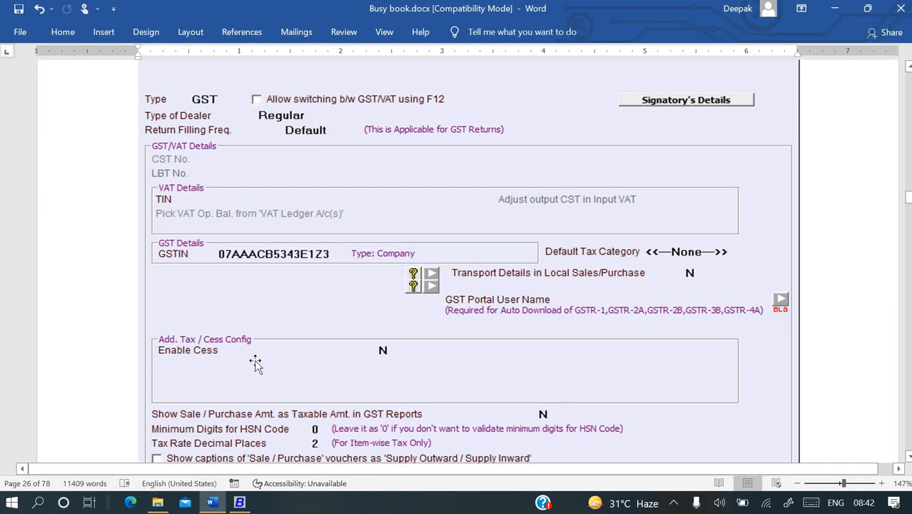
{"action": "key", "text": "alt+Tab"}
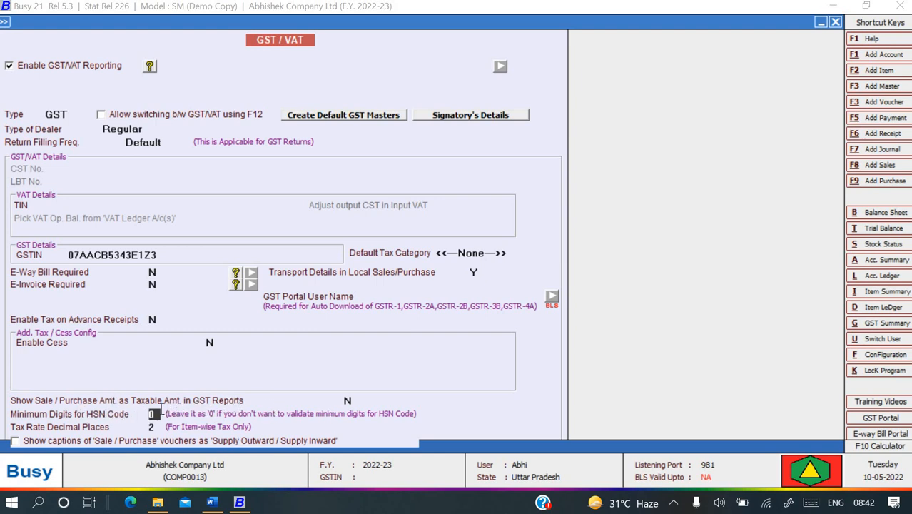
Set Show Sale/Purchase Amt. as Taxable Amt. to Y and Minimum Digits for HSN Code to 4.
{"action": "key", "text": "Up"}
{"action": "type", "text": "y"}
{"action": "key", "text": "Return"}
{"action": "type", "text": "4"}
{"action": "key", "text": "Return"}
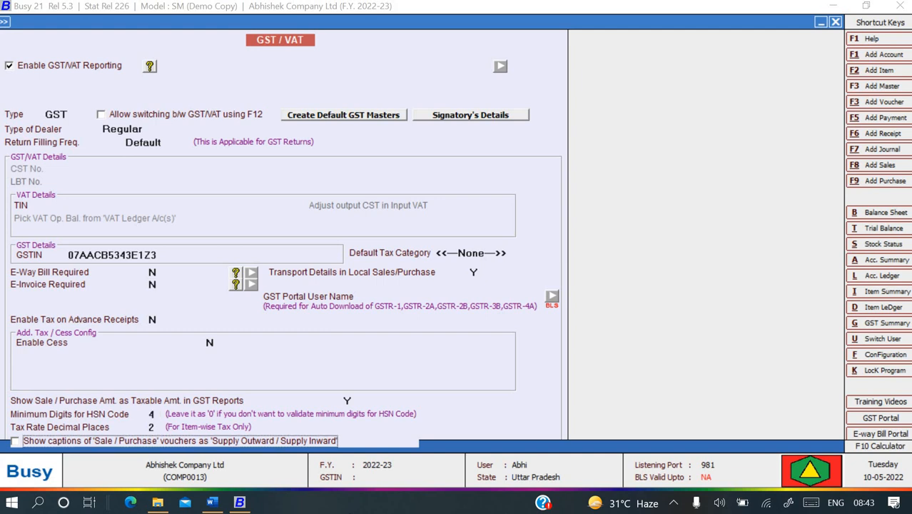
{"action": "key", "text": "alt+Tab"}
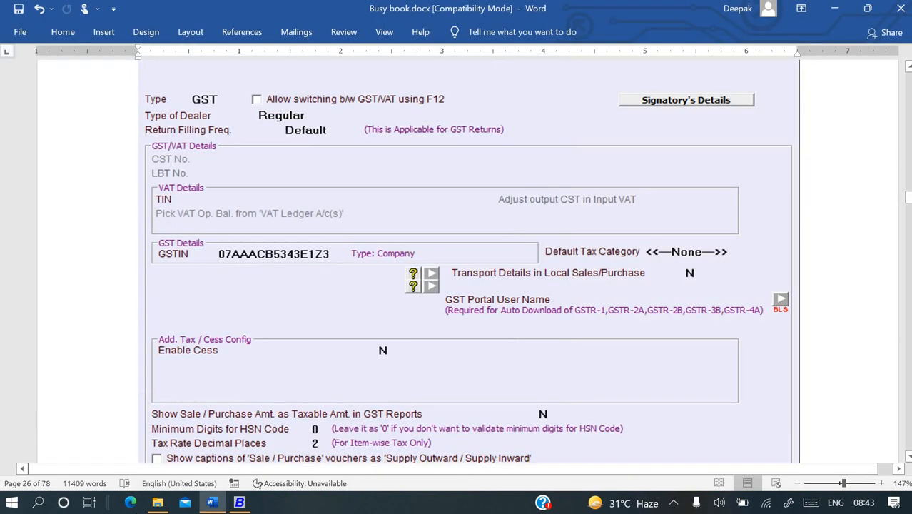
{"action": "key", "text": "alt+Tab"}
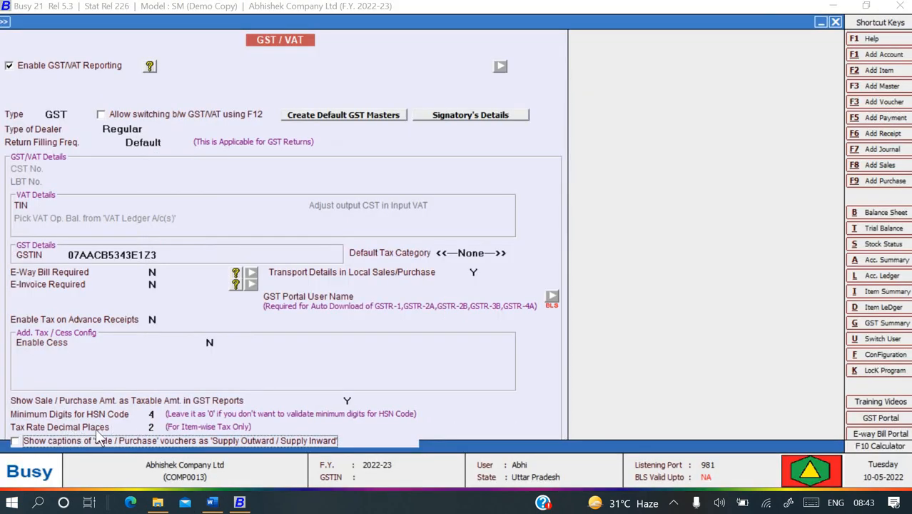
Save the GST/VAT settings, acknowledge Config Changed, and reopen GST/VAT from Features/Options.
{"action": "key", "text": "alt+Tab"}
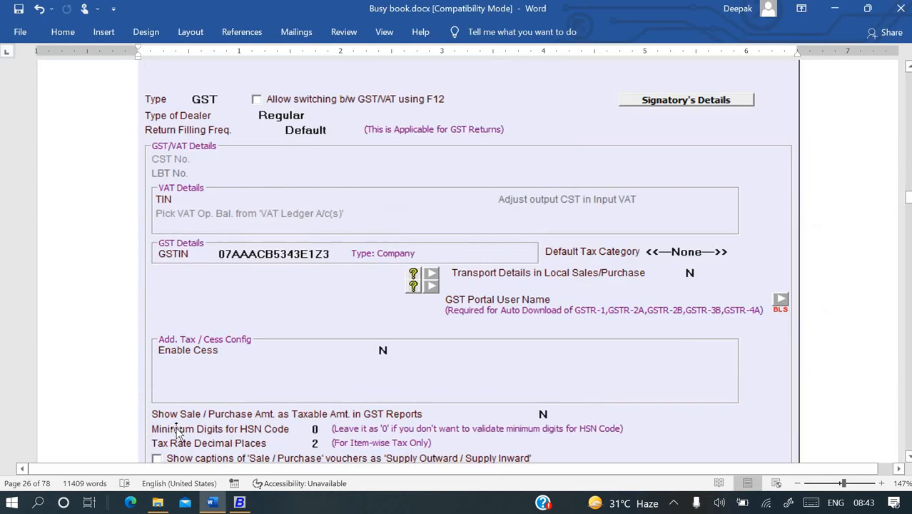
{"action": "key", "text": "alt+Tab"}
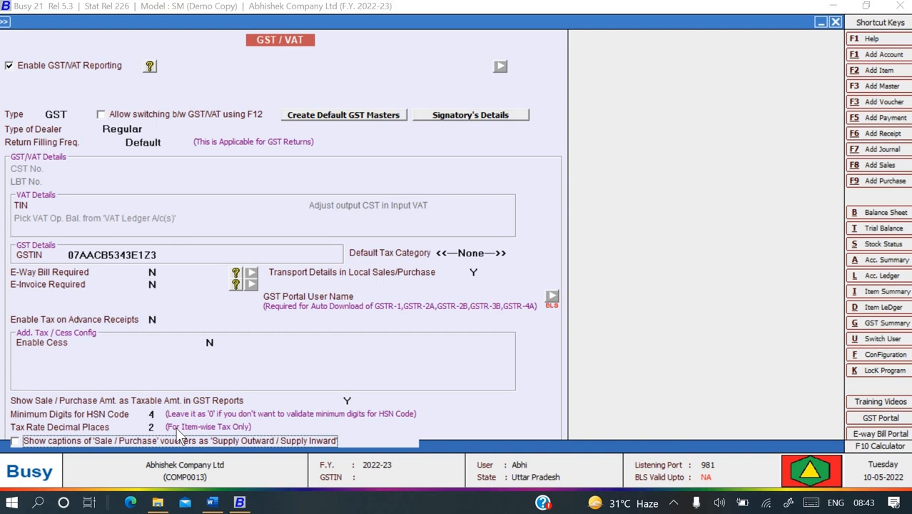
{"action": "key", "text": "Return"}
{"action": "key", "text": "Return"}
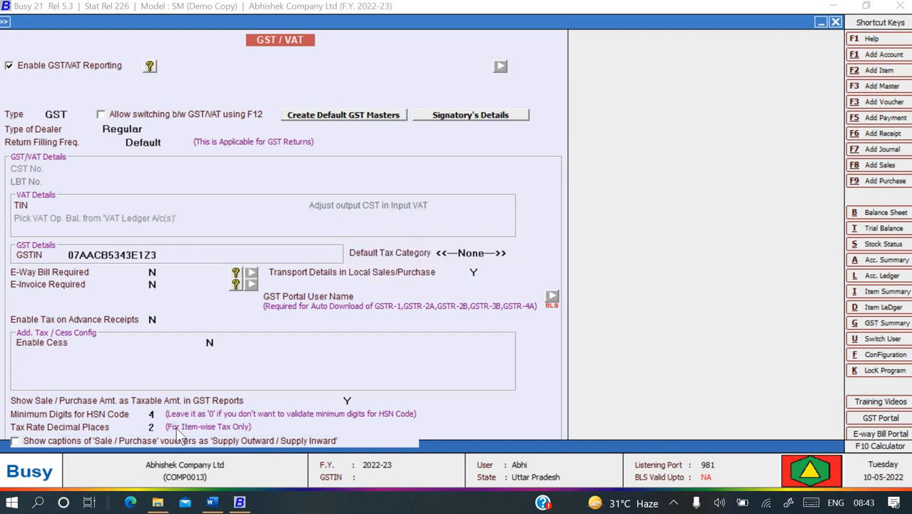
{"action": "left_click", "coordinate": [537, 279]}
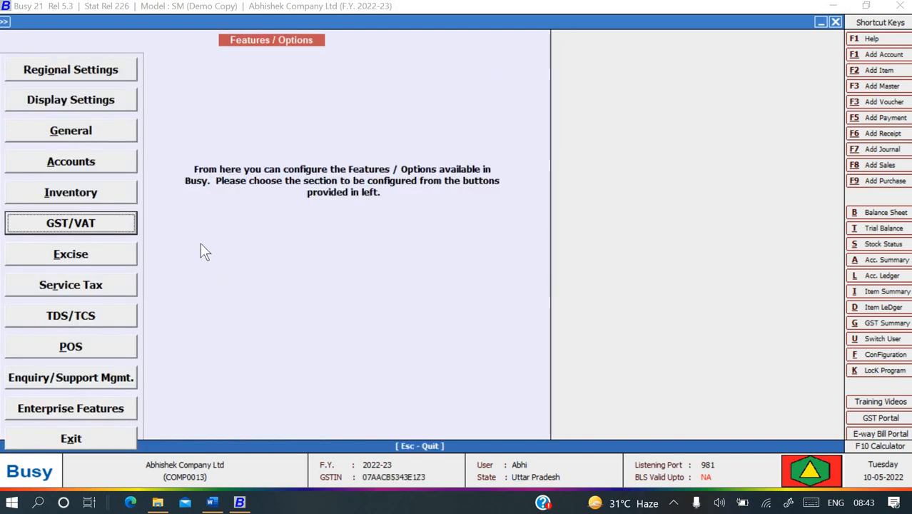
{"action": "left_click", "coordinate": [103, 227]}
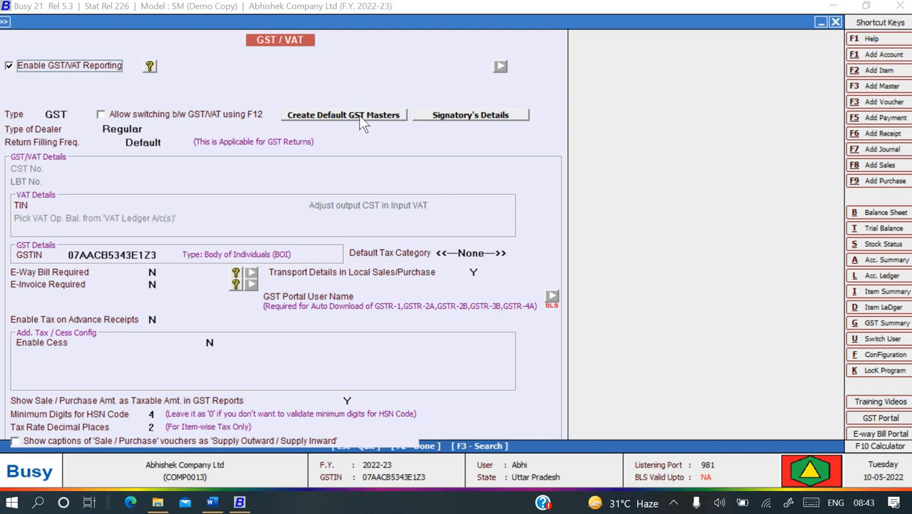
Create the default GST masters, accepting the default GST tax rates.
{"action": "left_click", "coordinate": [363, 118]}
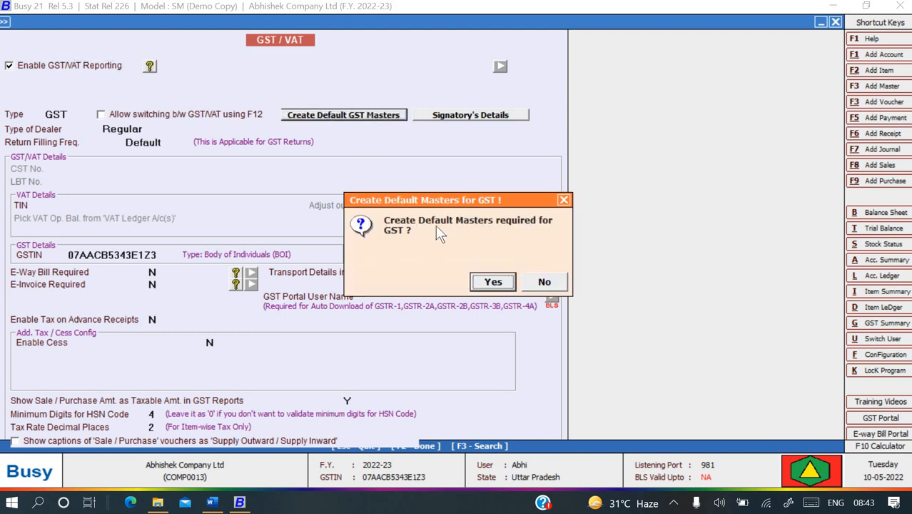
{"action": "left_click", "coordinate": [483, 284]}
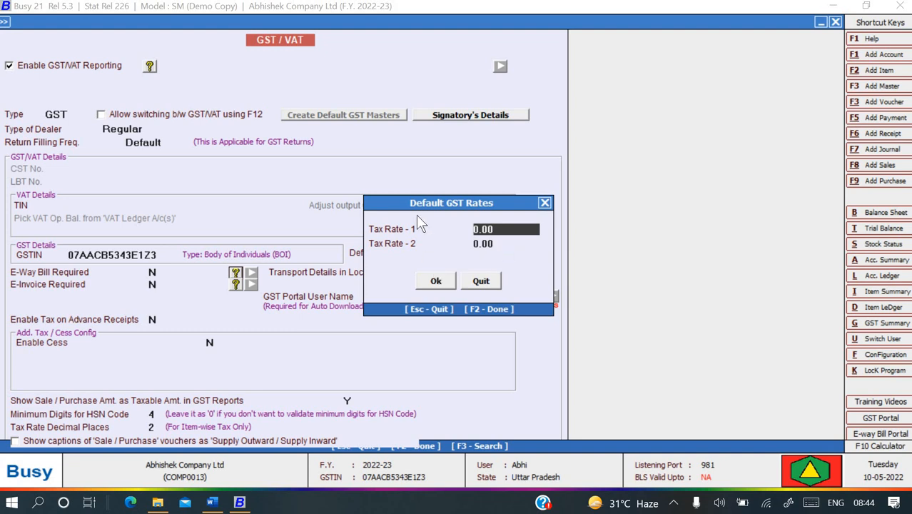
{"action": "left_click", "coordinate": [435, 282]}
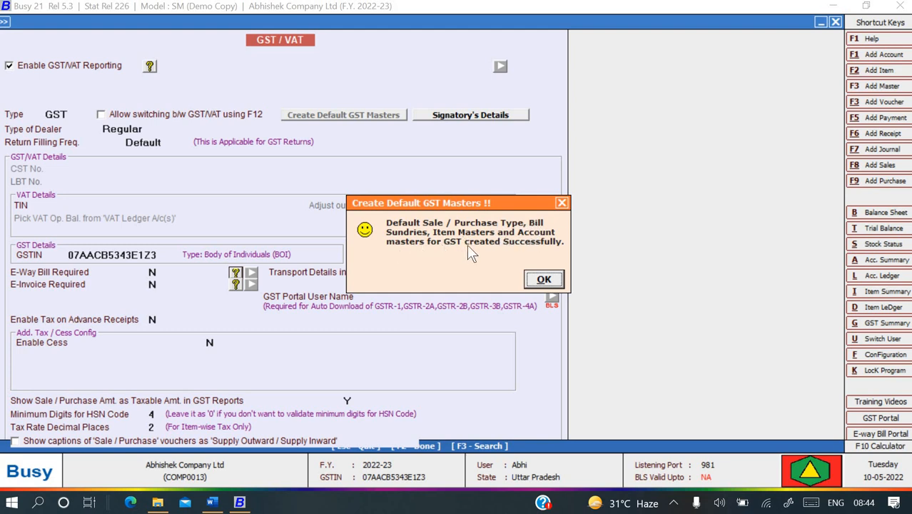
{"action": "left_click", "coordinate": [544, 280]}
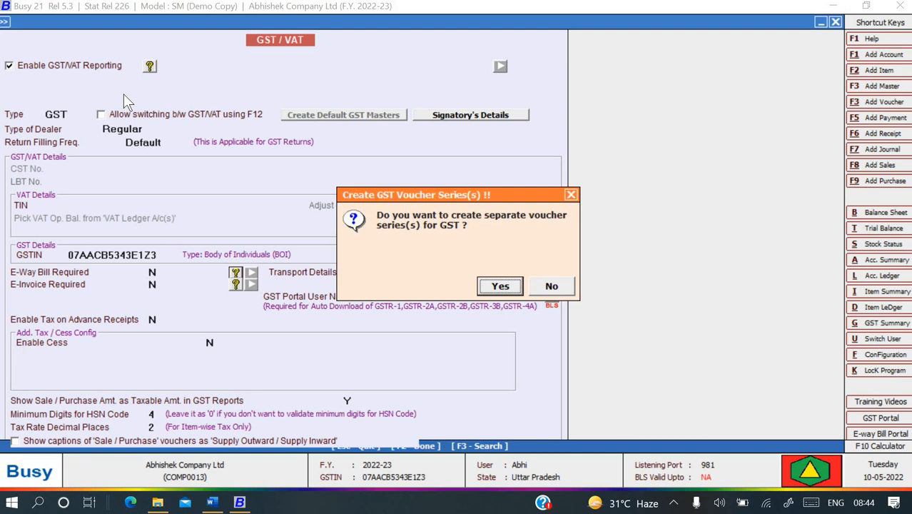
Create separate GST voucher series and acknowledge both success messages.
{"action": "left_click", "coordinate": [500, 286]}
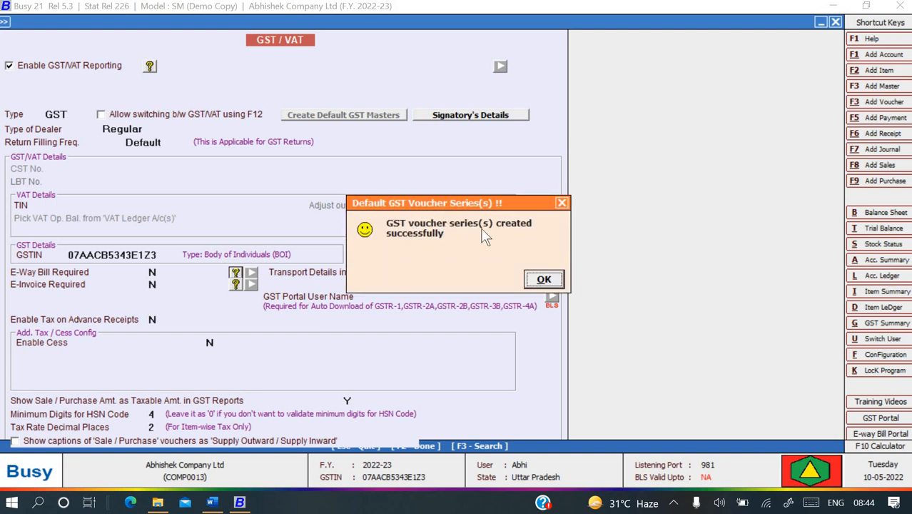
{"action": "left_click", "coordinate": [546, 285]}
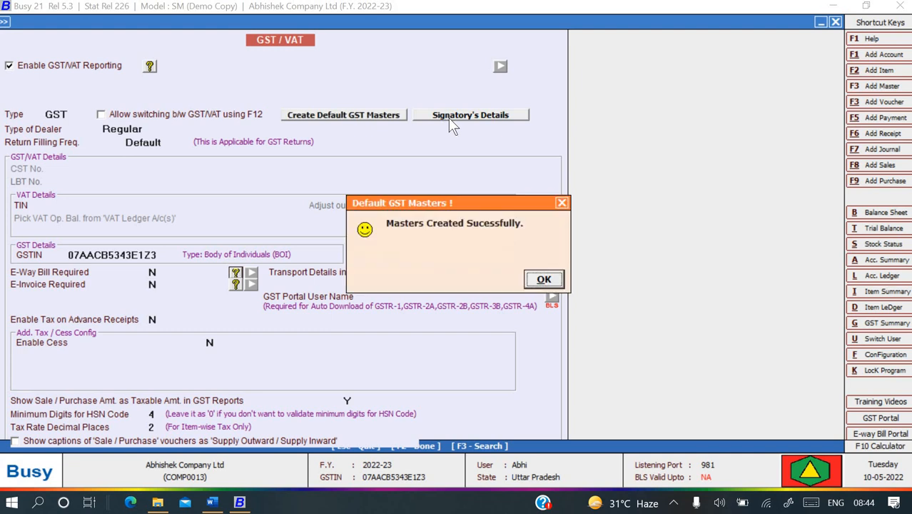
{"action": "left_click", "coordinate": [544, 281]}
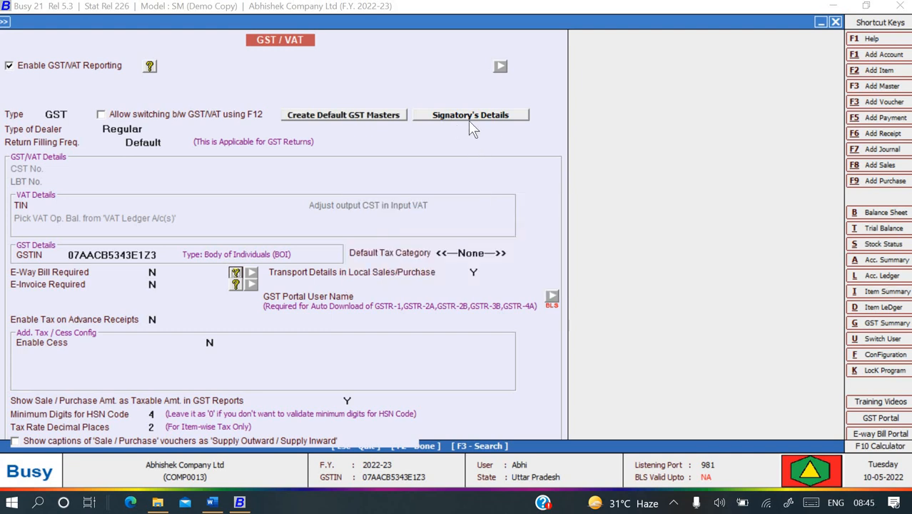
Open Signatory's Details and enter the signatory's name and designation Manager.
{"action": "left_click", "coordinate": [469, 117]}
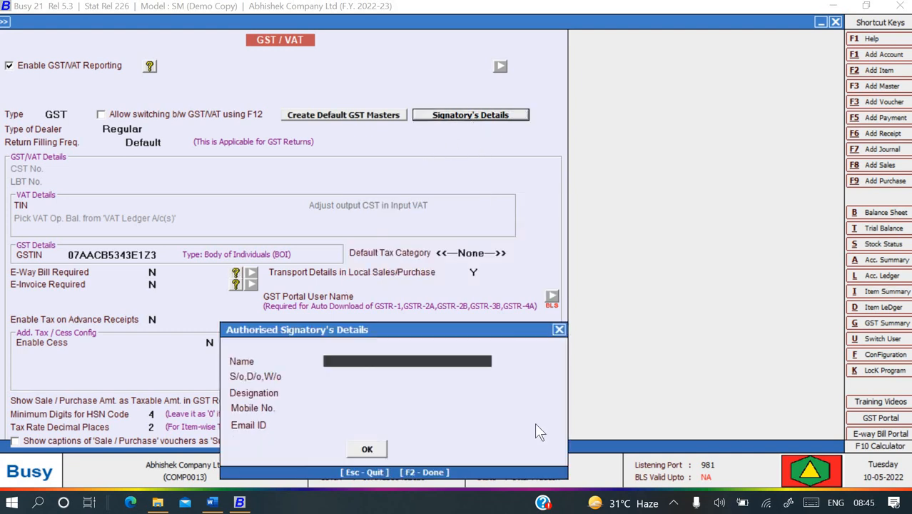
{"action": "type", "text": "Abhishek"}
{"action": "key", "text": "Return"}
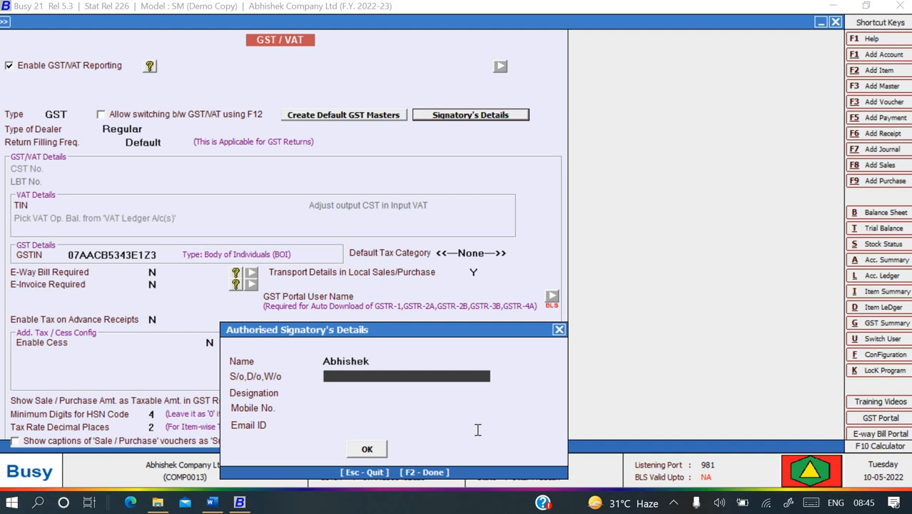
{"action": "type", "text": "Abhi"}
{"action": "key", "text": "Return"}
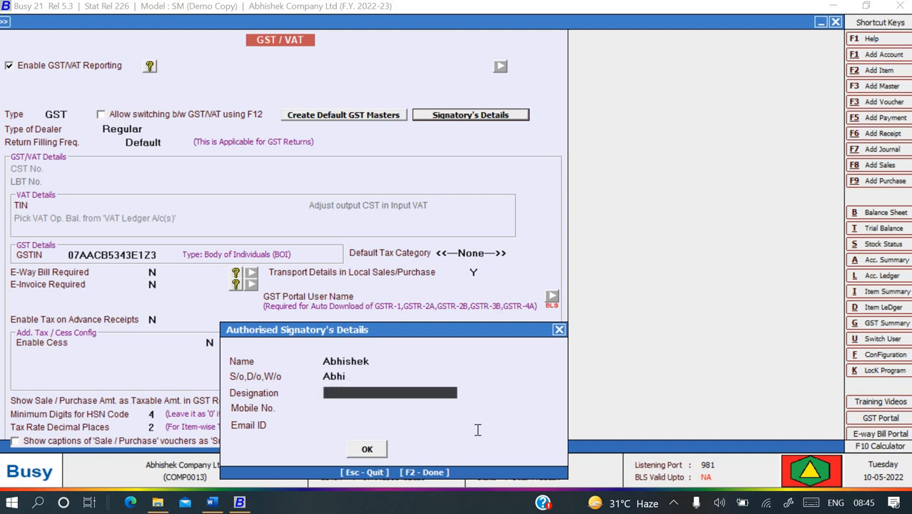
{"action": "type", "text": "manager"}
{"action": "key", "text": "Return"}
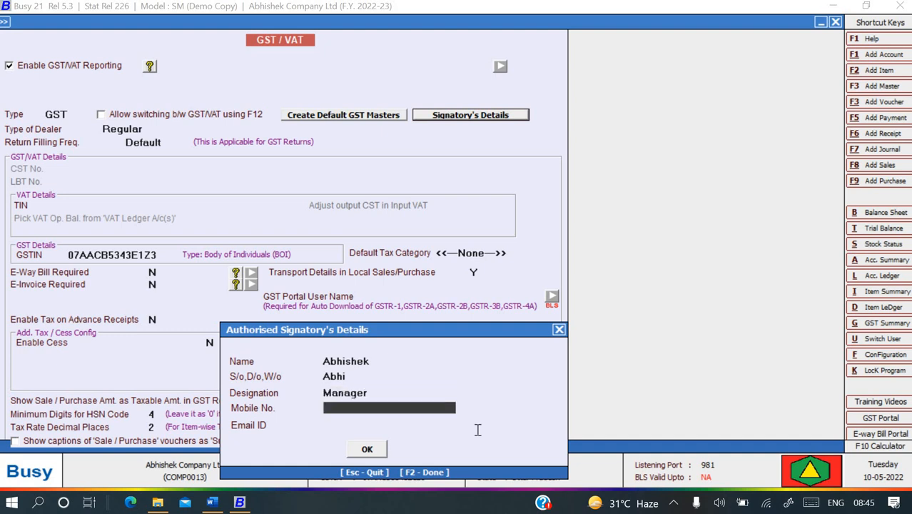
Correct the parent's name, enter the mobile number, accept the details and request saving with F2.
{"action": "key", "text": "Up"}
{"action": "key", "text": "Up"}
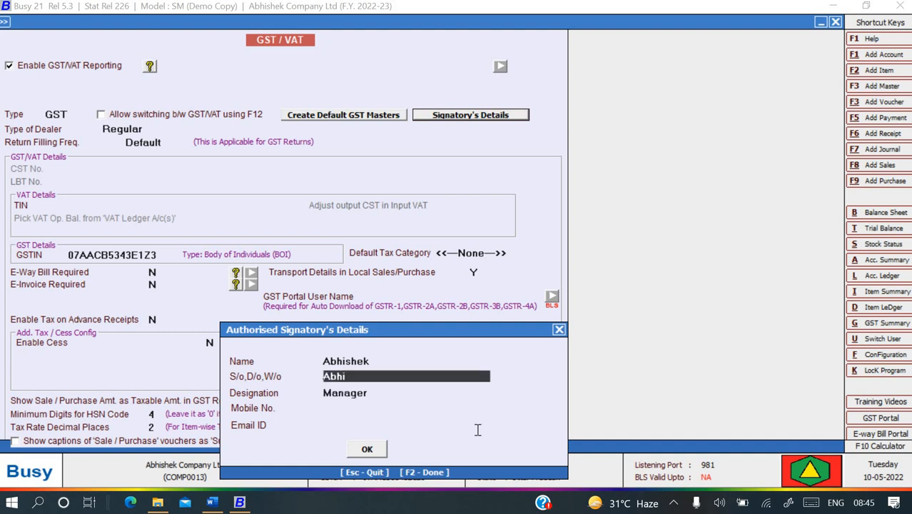
{"action": "type", "text": "girish"}
{"action": "key", "text": "Return"}
{"action": "key", "text": "Return"}
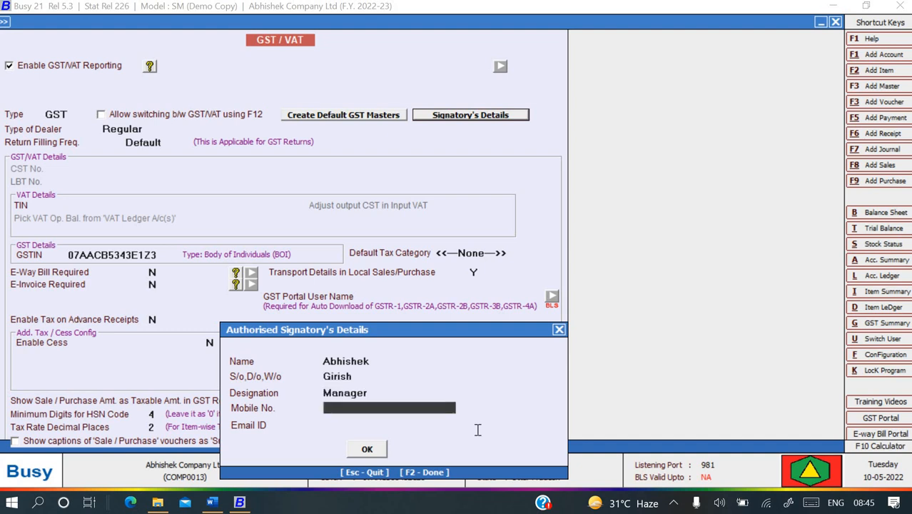
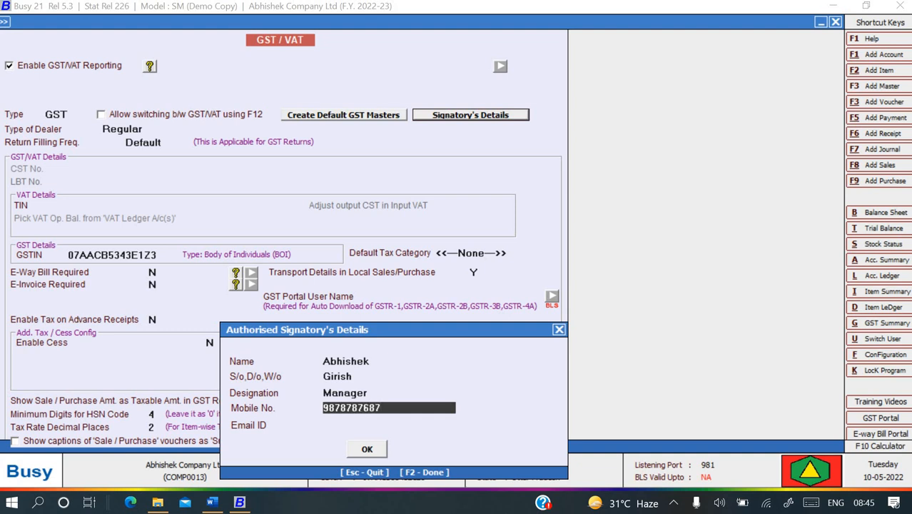
{"action": "left_click", "coordinate": [477, 429]}
{"action": "key", "text": "Return"}
{"action": "key", "text": "Return"}
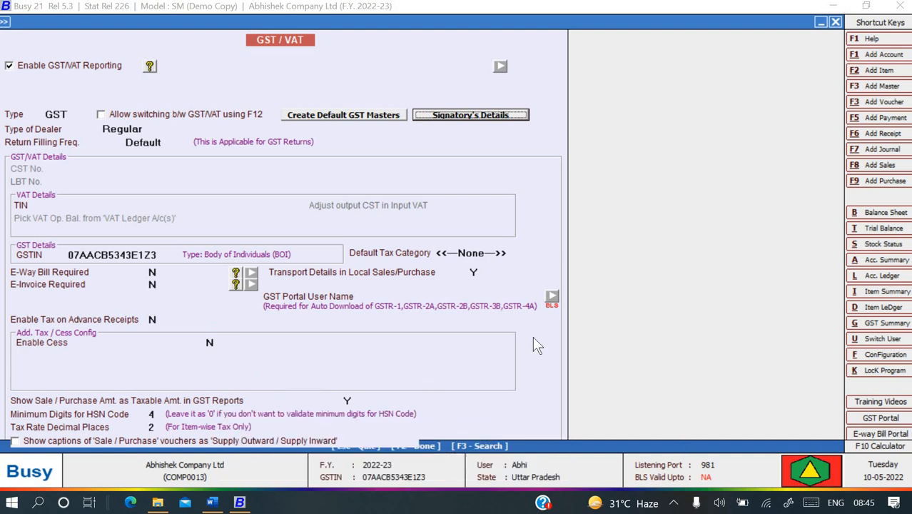
{"action": "key", "text": "F2"}
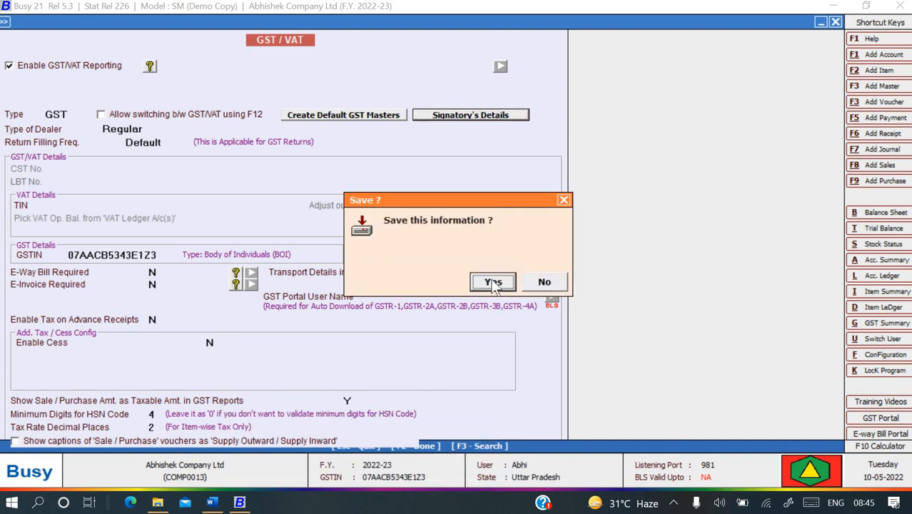
Confirm saving the GST settings, then scroll Busy book.docx to the Modify Item Master Pen Drive example.
{"action": "left_click", "coordinate": [493, 283]}
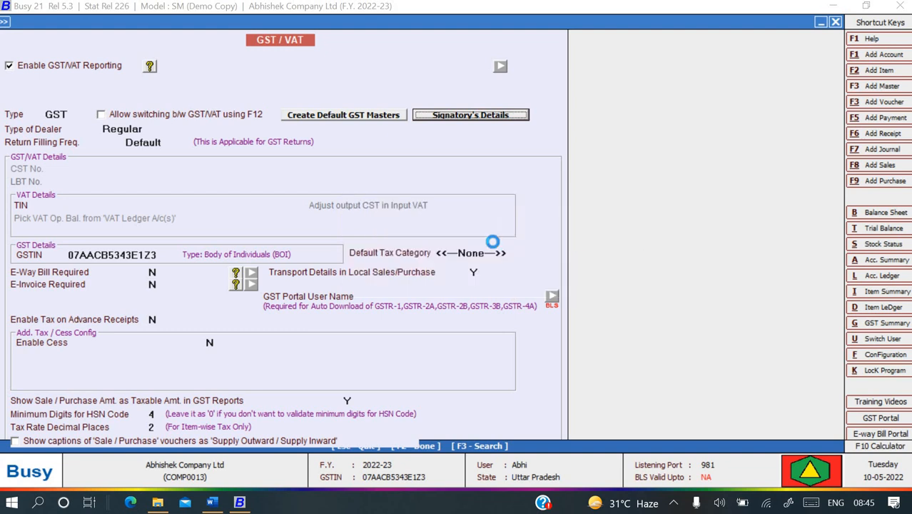
{"action": "key", "text": "alt+Tab"}
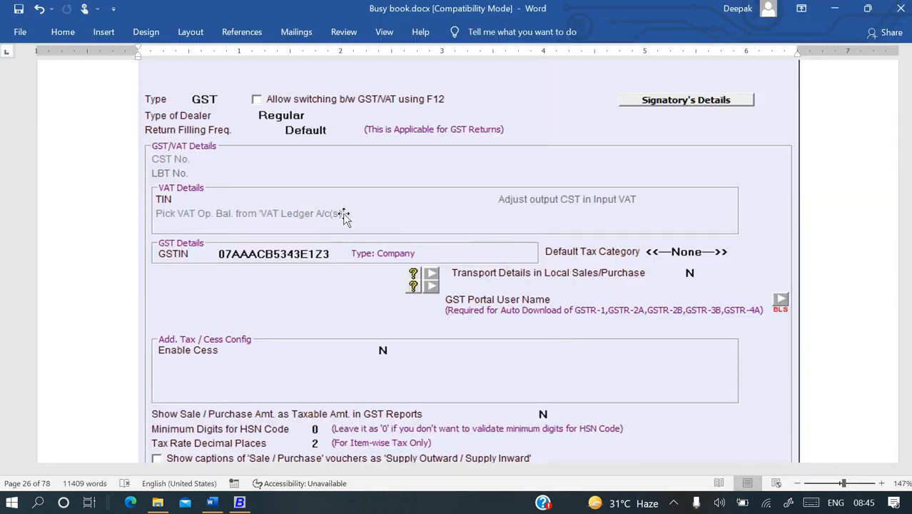
{"action": "scroll", "coordinate": [345, 214], "scroll_direction": "down", "scroll_amount": 5}
{"action": "scroll", "coordinate": [344, 214], "scroll_direction": "down", "scroll_amount": 5}
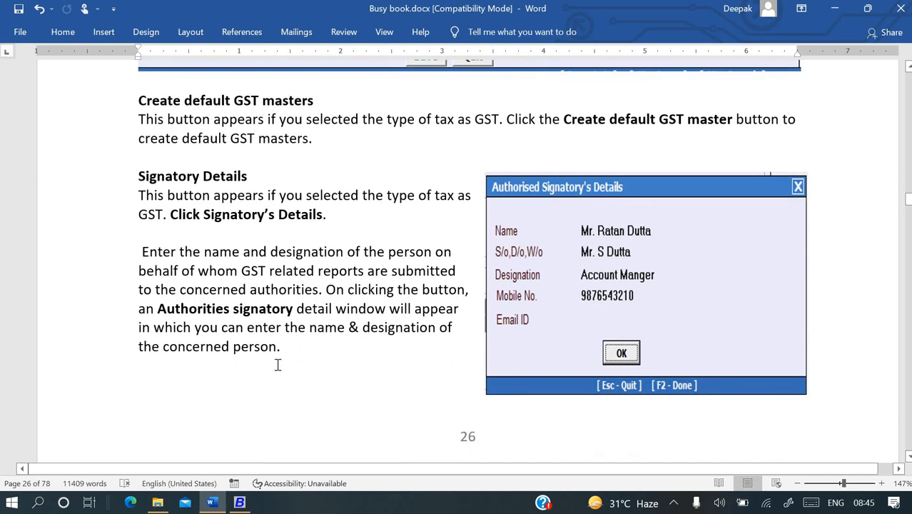
{"action": "scroll", "coordinate": [279, 370], "scroll_direction": "down", "scroll_amount": 7}
{"action": "scroll", "coordinate": [278, 361], "scroll_direction": "down", "scroll_amount": 9}
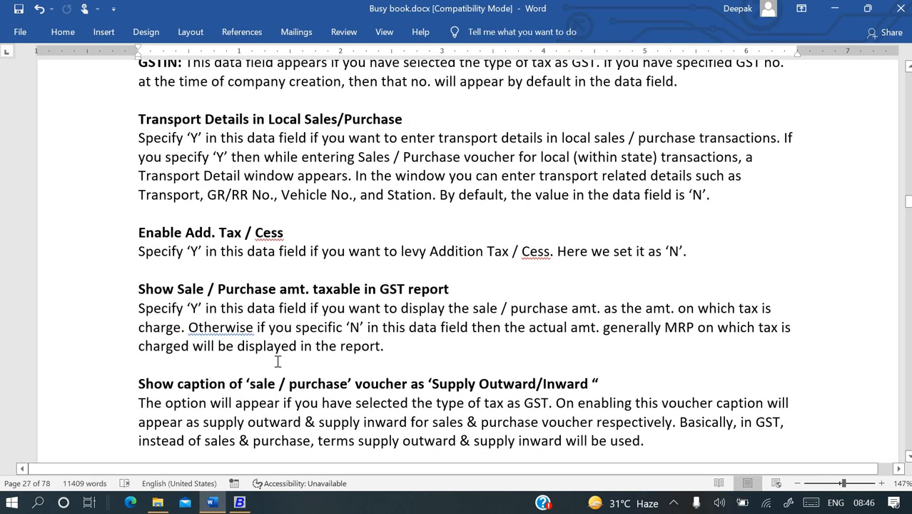
{"action": "scroll", "coordinate": [278, 361], "scroll_direction": "down", "scroll_amount": 6}
{"action": "scroll", "coordinate": [277, 364], "scroll_direction": "down", "scroll_amount": 5}
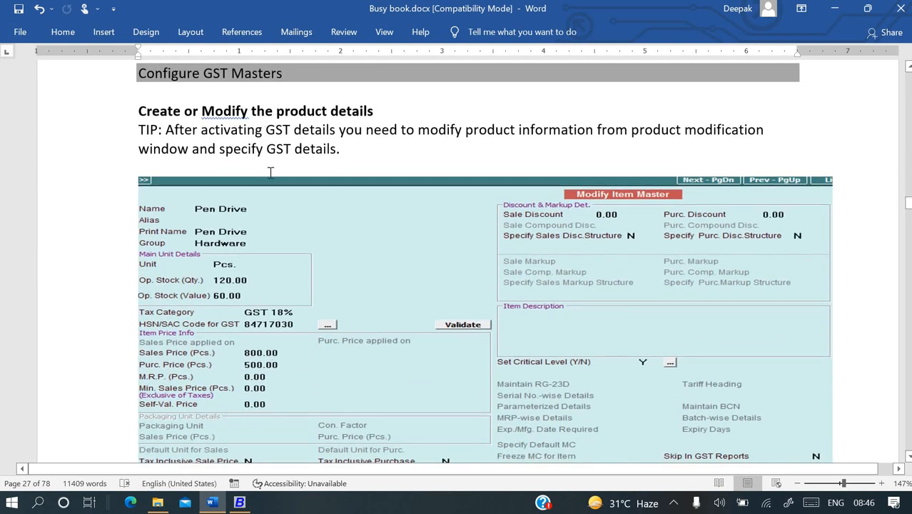
{"action": "scroll", "coordinate": [263, 270], "scroll_direction": "down", "scroll_amount": 1}
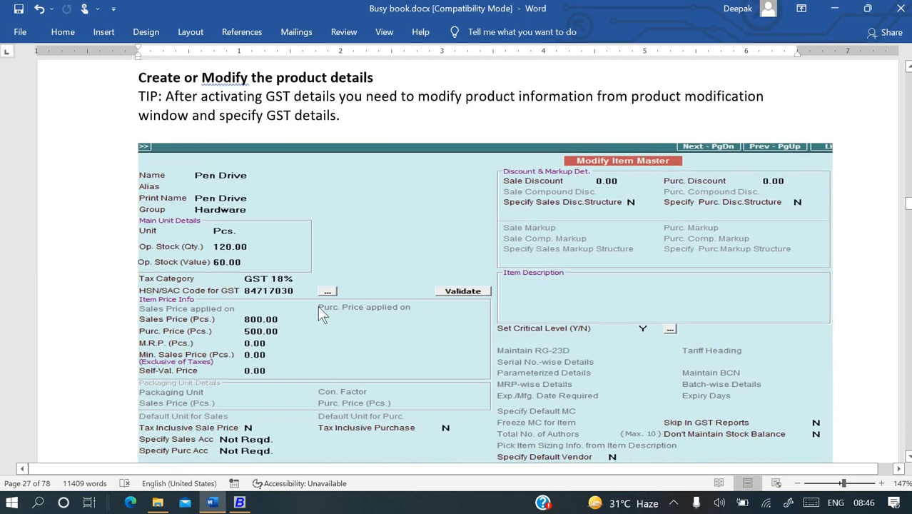
Open the Pen Drive item for modification via Administration > Masters > Item > Modify.
{"action": "key", "text": "alt+Tab"}
{"action": "key", "text": "Escape"}
{"action": "key", "text": "Escape"}
{"action": "key", "text": "Escape"}
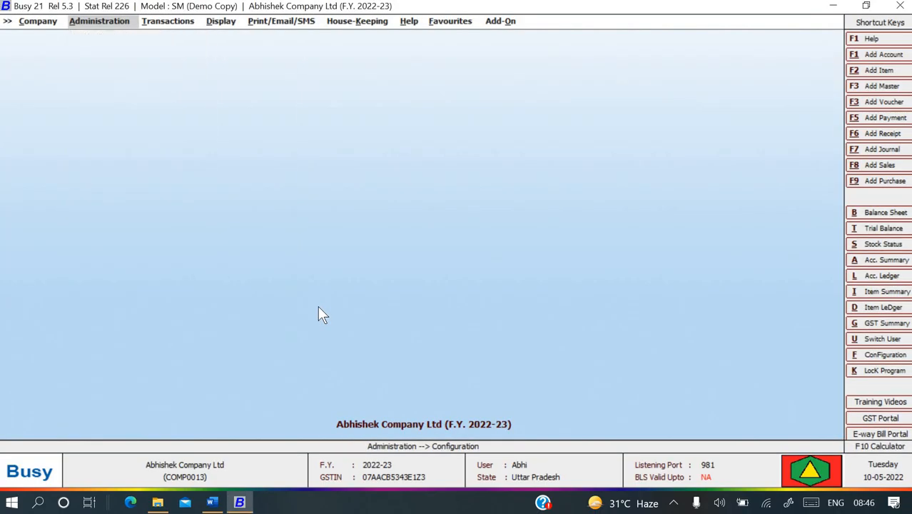
{"action": "key", "text": "Return"}
{"action": "key", "text": "Up"}
{"action": "key", "text": "Return"}
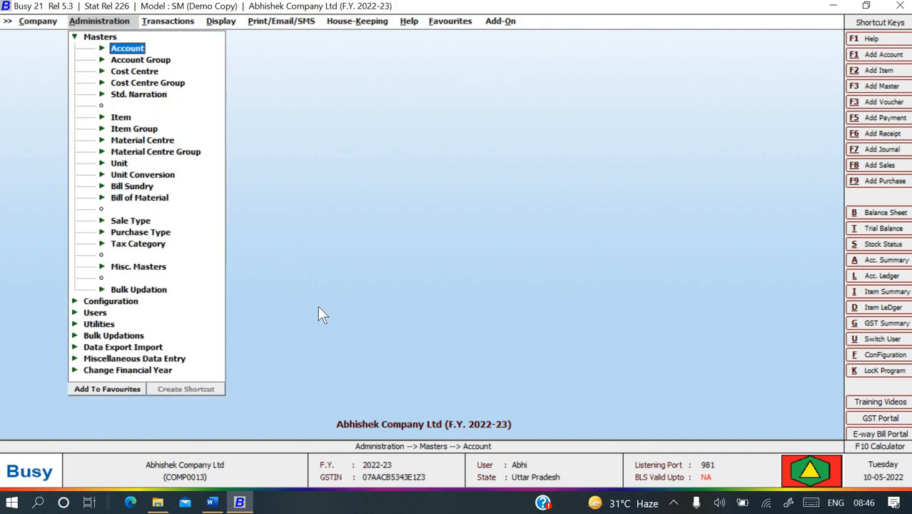
{"action": "key", "text": "Down"}
{"action": "key", "text": "Down"}
{"action": "key", "text": "Down"}
{"action": "key", "text": "Down"}
{"action": "key", "text": "Down"}
{"action": "key", "text": "Down"}
{"action": "key", "text": "Up"}
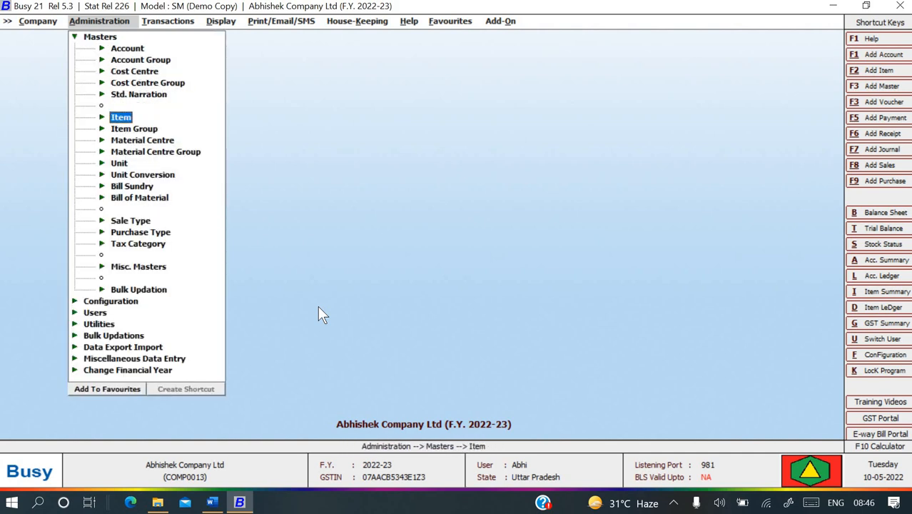
{"action": "key", "text": "Return"}
{"action": "key", "text": "Down"}
{"action": "key", "text": "Return"}
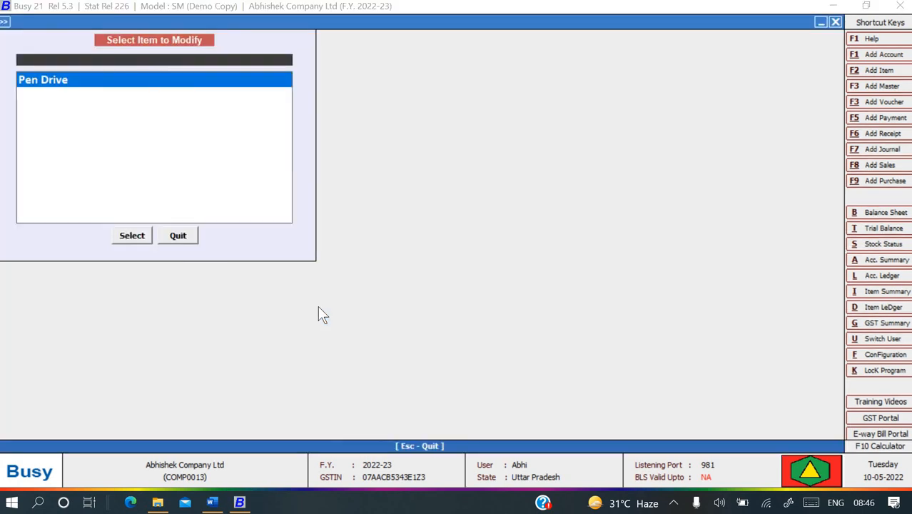
{"action": "key", "text": "Return"}
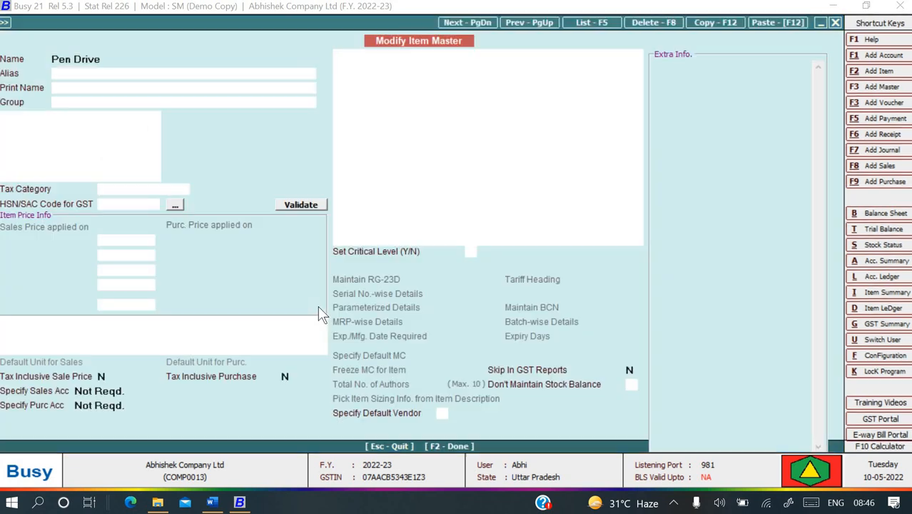
Set Pen Drive's tax category to GST 18% and its HSN/SAC code to 84717030.
{"action": "key", "text": "Return"}
{"action": "key", "text": "Return"}
{"action": "key", "text": "Return"}
{"action": "key", "text": "Return"}
{"action": "key", "text": "Return"}
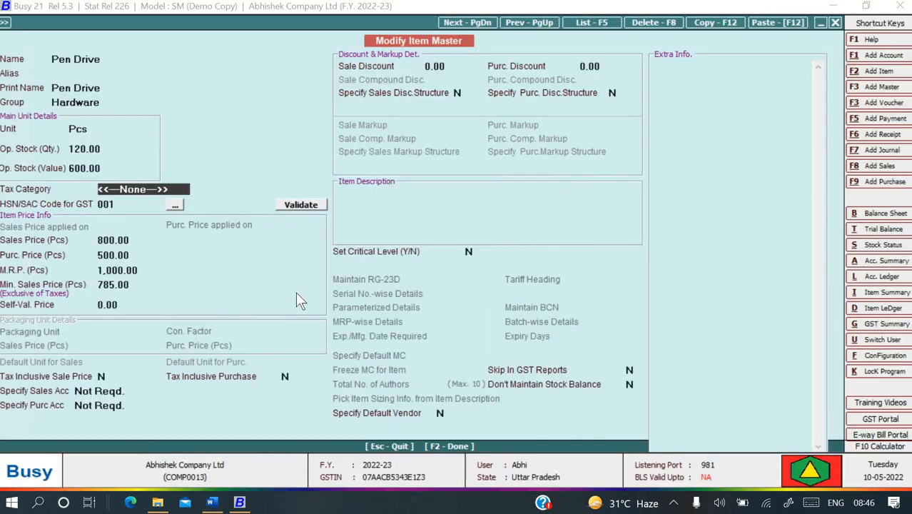
{"action": "key", "text": "space"}
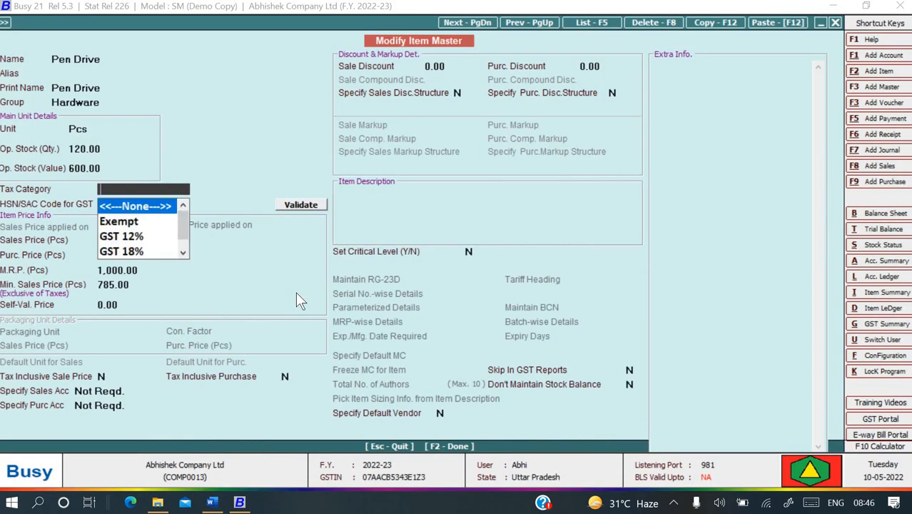
{"action": "key", "text": "Down"}
{"action": "key", "text": "Down"}
{"action": "key", "text": "Down"}
{"action": "key", "text": "Down"}
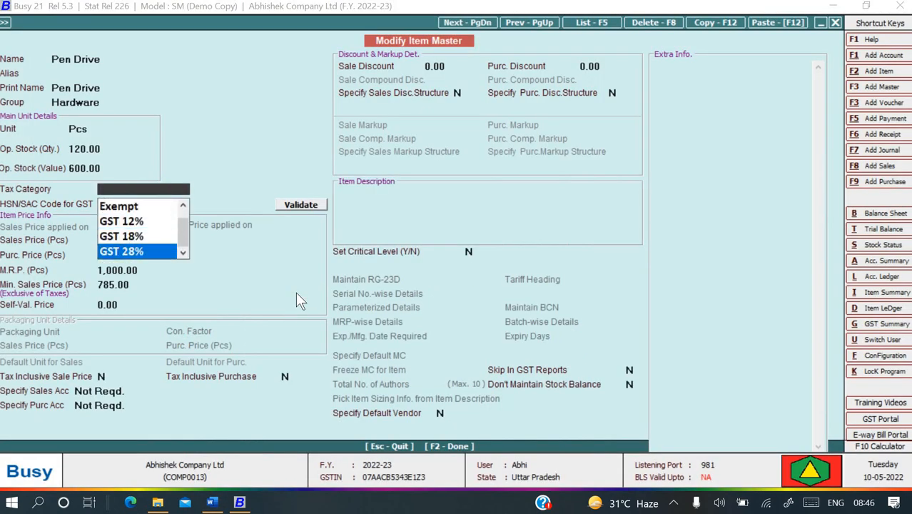
{"action": "key", "text": "Up"}
{"action": "key", "text": "Up"}
{"action": "key", "text": "Up"}
{"action": "key", "text": "Up"}
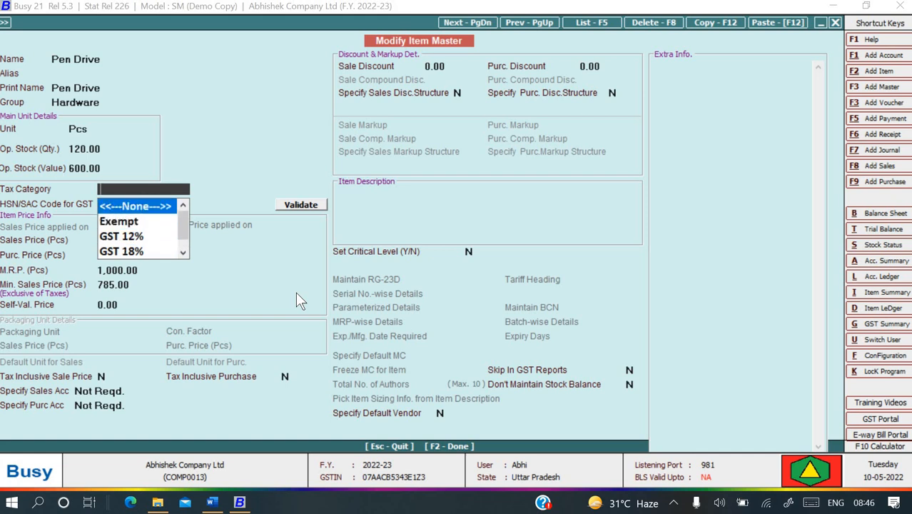
{"action": "key", "text": "Down"}
{"action": "key", "text": "Down"}
{"action": "key", "text": "Down"}
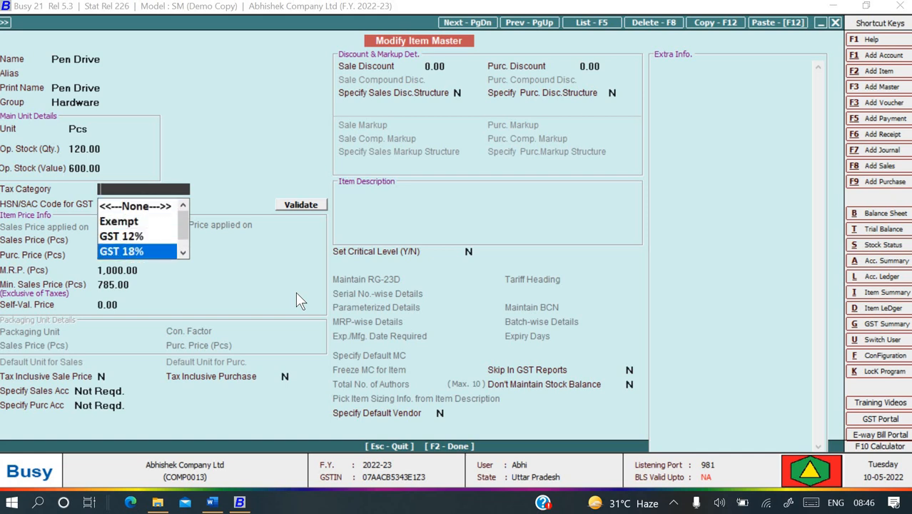
{"action": "key", "text": "Return"}
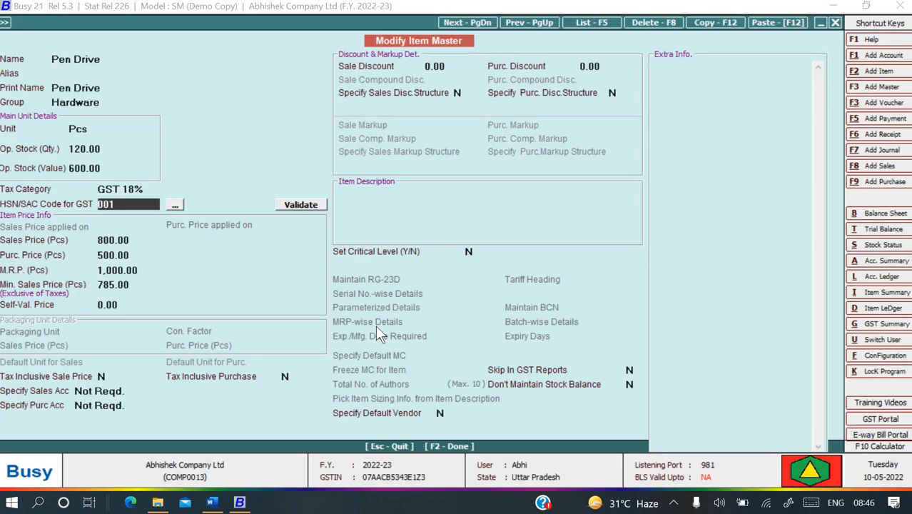
{"action": "type", "text": "8471"}
{"action": "type", "text": "7030"}
{"action": "key", "text": "Return"}
Pass the price fields and Material Centre details, save the Pen Drive item, and exit modification.
{"action": "key", "text": "alt+Tab"}
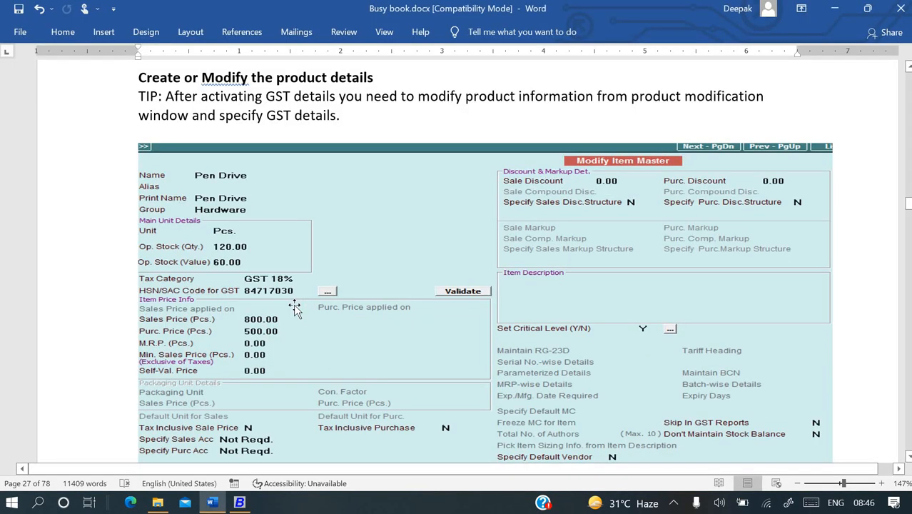
{"action": "key", "text": "alt+Tab"}
{"action": "key", "text": "Return"}
{"action": "key", "text": "Return"}
{"action": "key", "text": "Return"}
{"action": "key", "text": "Return"}
{"action": "key", "text": "Return"}
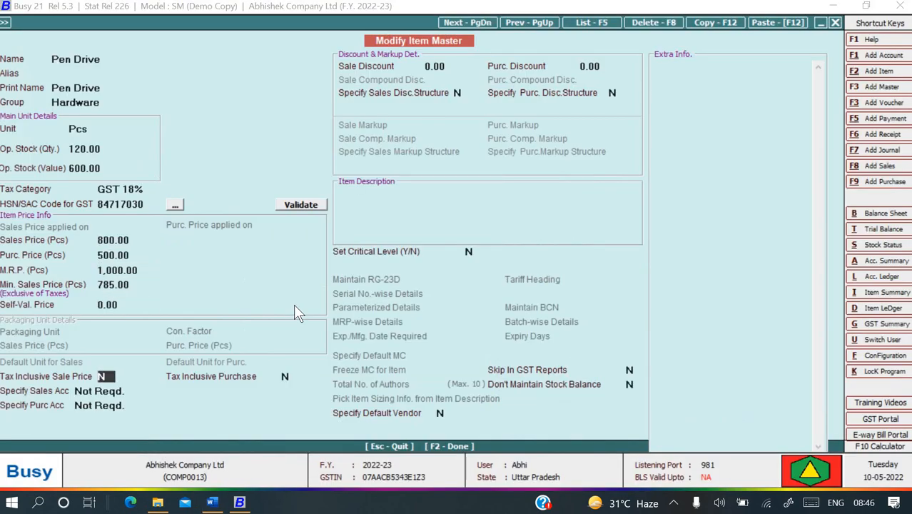
{"action": "key", "text": "alt+Tab"}
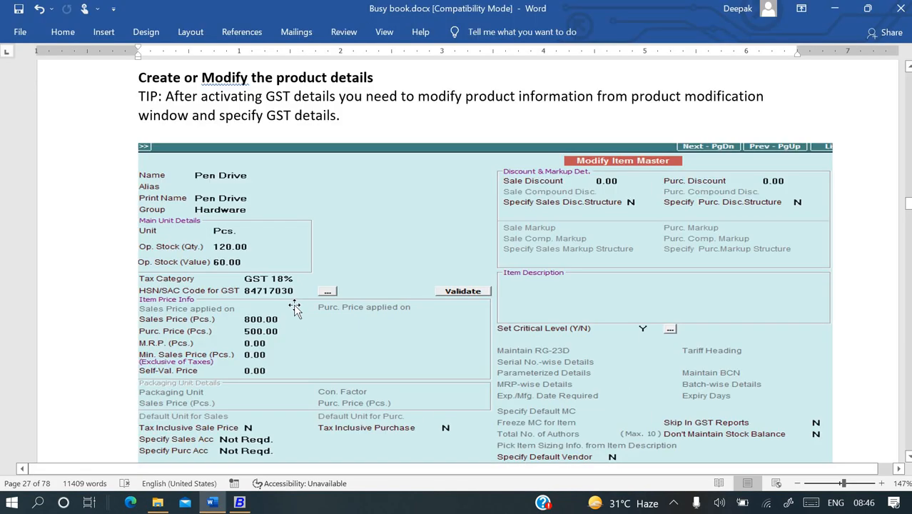
{"action": "key", "text": "alt+Tab"}
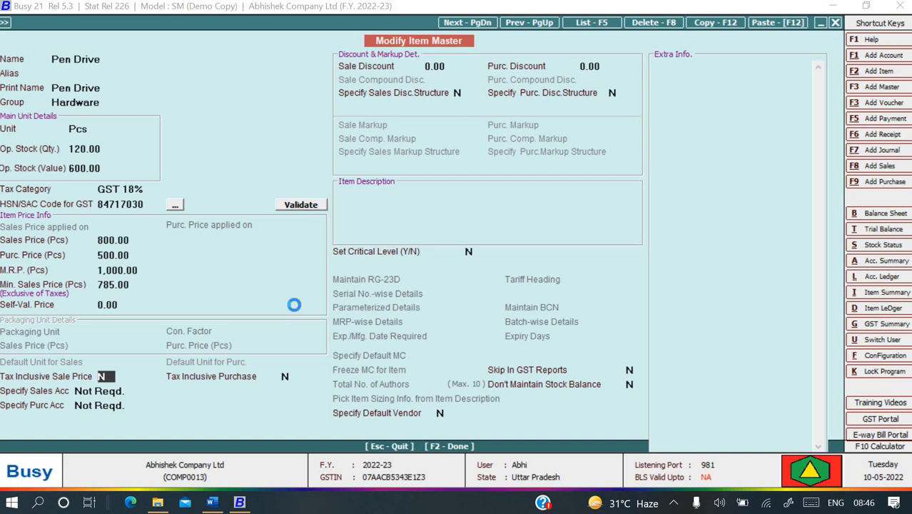
{"action": "key", "text": "F2"}
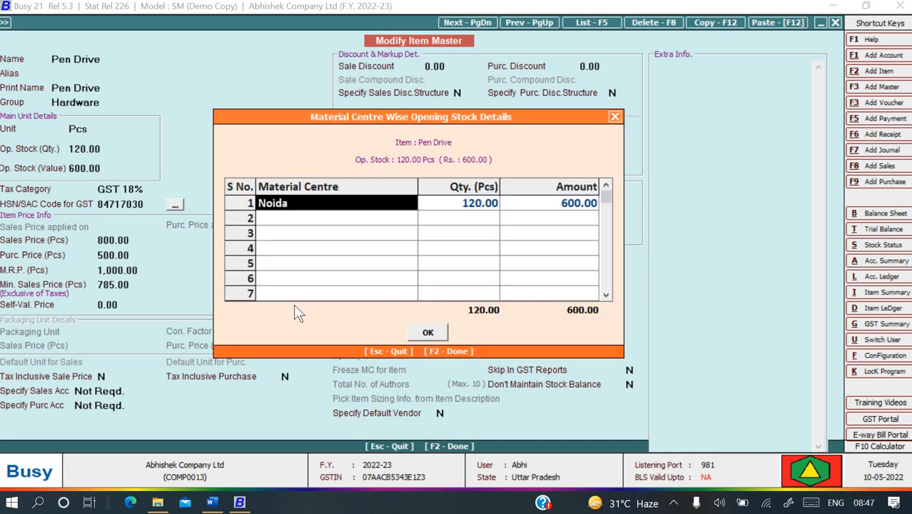
{"action": "key", "text": "F2"}
{"action": "key", "text": "Return"}
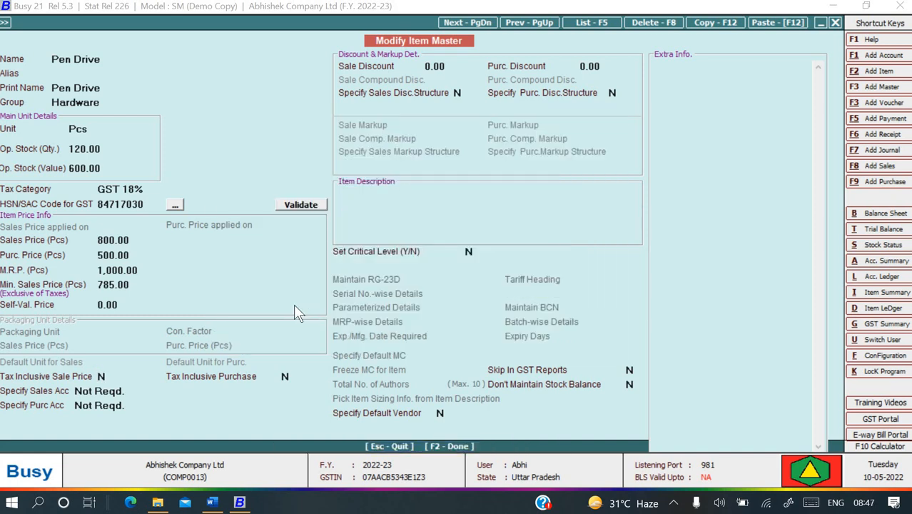
{"action": "key", "text": "Escape"}
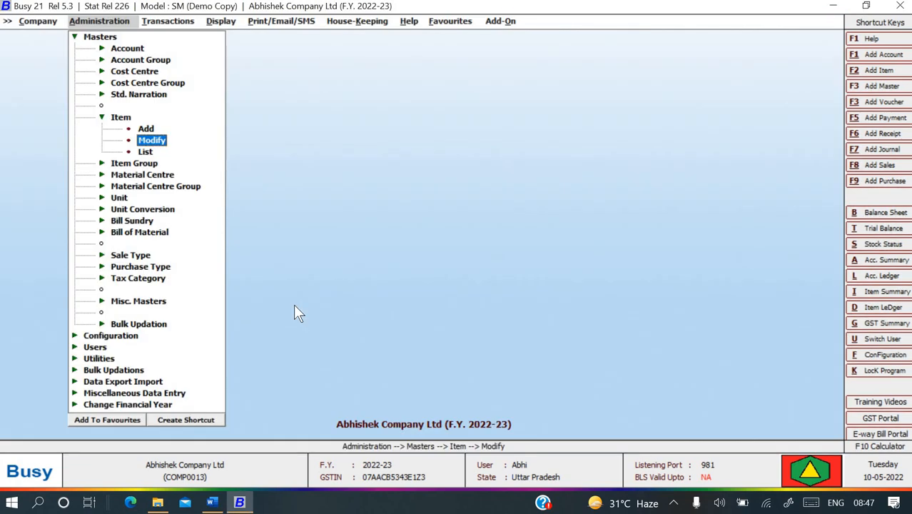
Scroll the Busy guide to the Configure Creditor / Debtor Details section.
{"action": "key", "text": "alt+Tab"}
{"action": "scroll", "coordinate": [299, 328], "scroll_direction": "down", "scroll_amount": 2}
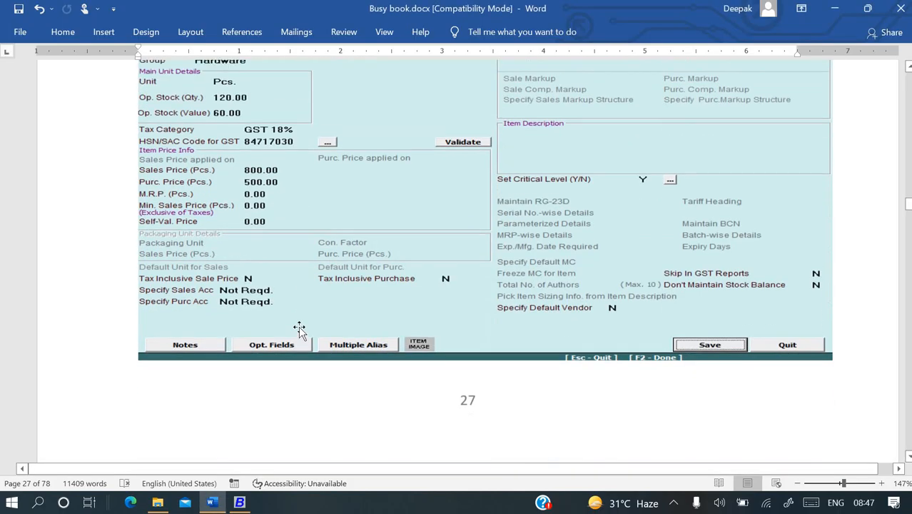
{"action": "scroll", "coordinate": [300, 328], "scroll_direction": "down", "scroll_amount": 7}
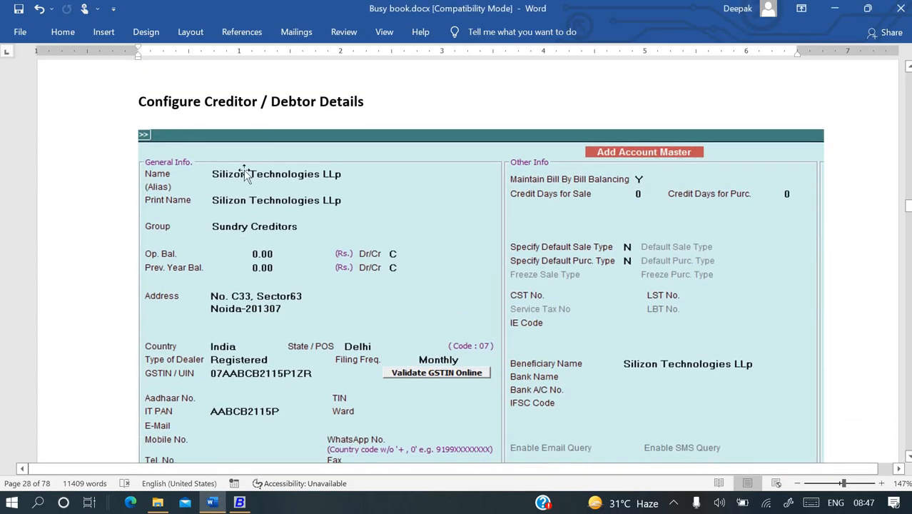
{"action": "scroll", "coordinate": [315, 214], "scroll_direction": "down", "scroll_amount": 1}
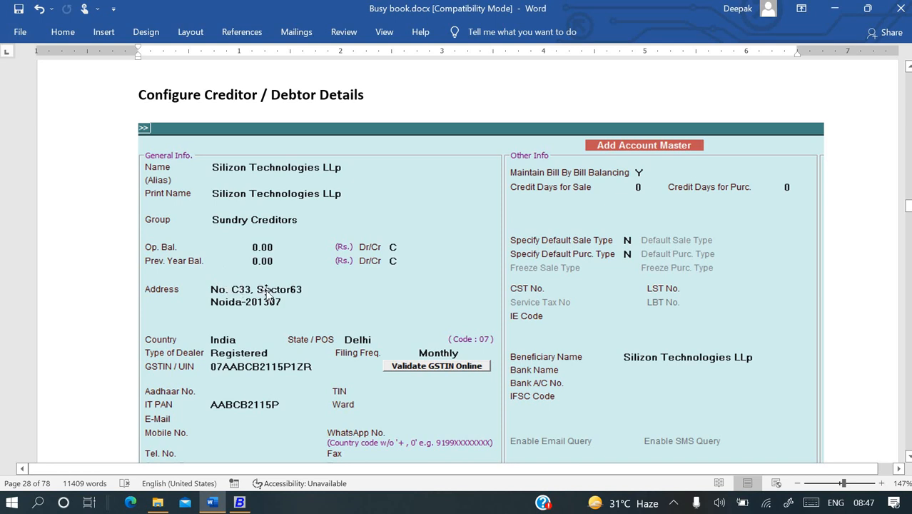
{"action": "key", "text": "alt+Tab"}
Move from item masters to account masters and open the account modify list.
{"action": "key", "text": "Escape"}
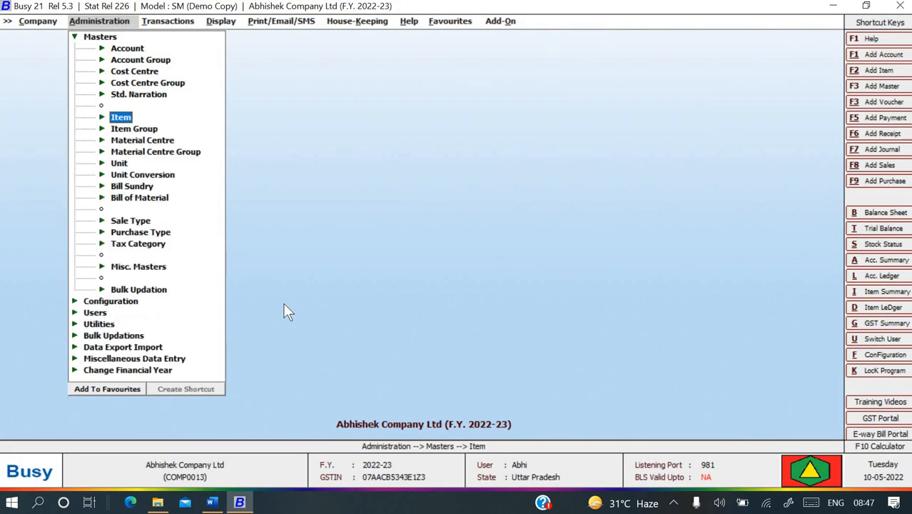
{"action": "key", "text": "Escape"}
{"action": "key", "text": "Return"}
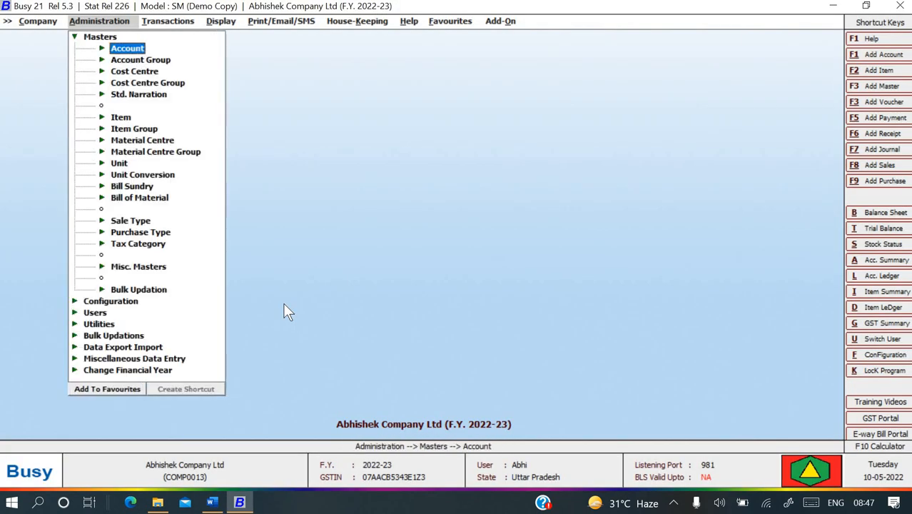
{"action": "key", "text": "Return"}
{"action": "key", "text": "Down"}
{"action": "key", "text": "Return"}
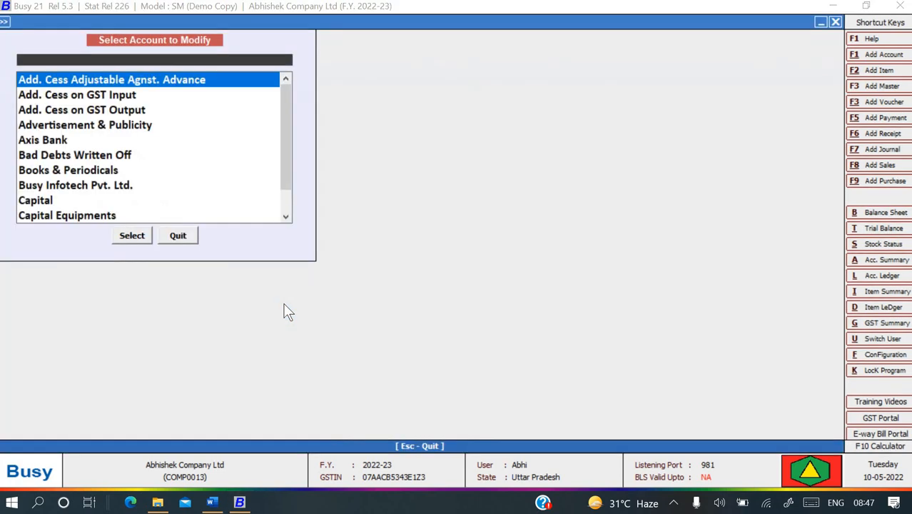
Abandon the account search and open a blank Add Account form instead.
{"action": "key", "text": "alt+Tab"}
{"action": "key", "text": "alt+Tab"}
{"action": "type", "text": "si"}
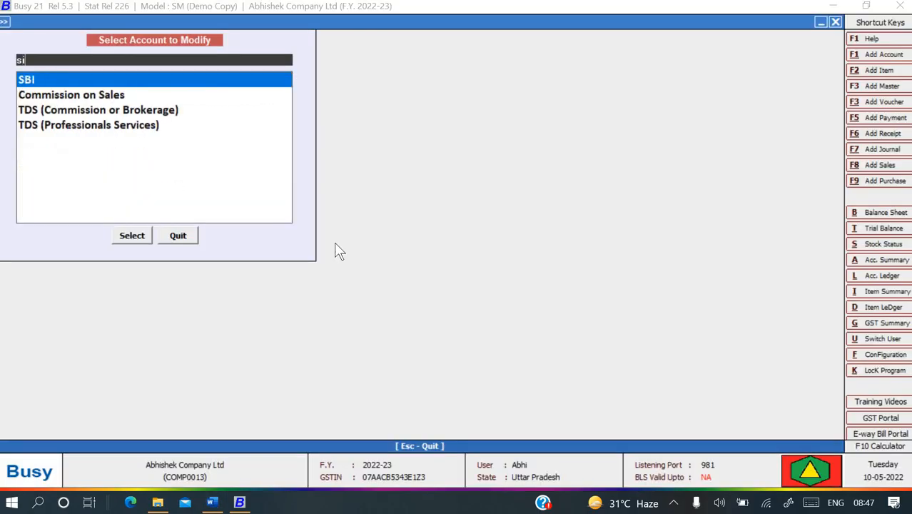
{"action": "key", "text": "BackSpace"}
{"action": "key", "text": "Escape"}
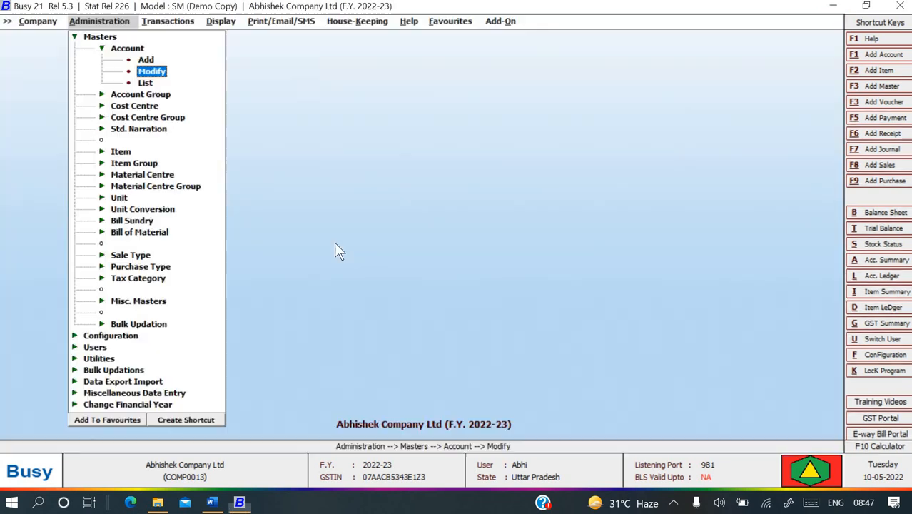
{"action": "key", "text": "Escape"}
{"action": "key", "text": "Return"}
{"action": "key", "text": "Return"}
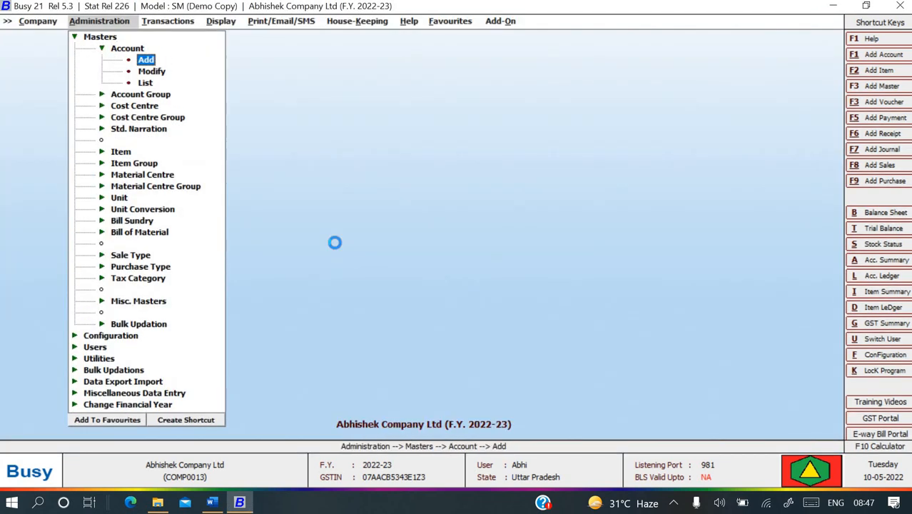
{"action": "key", "text": "Return"}
{"action": "key", "text": "alt+Tab"}
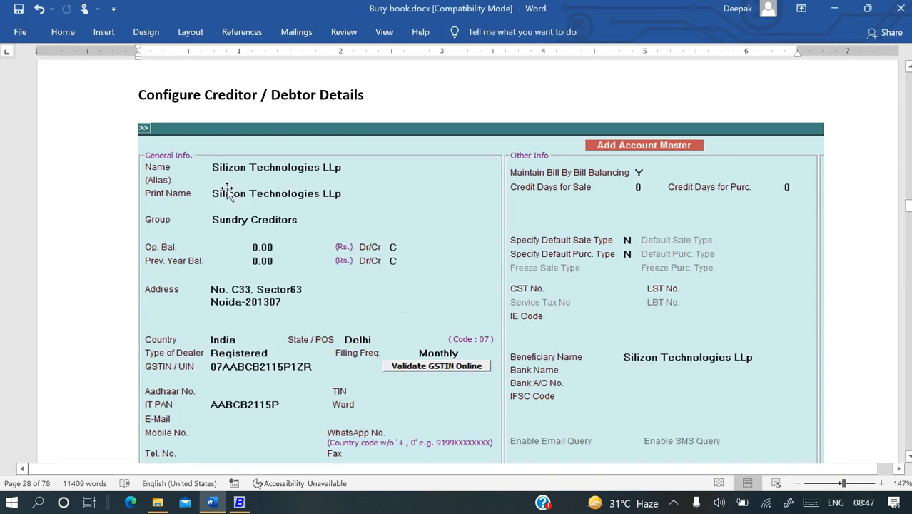
Enter the account name 'Silizon technology LLP', correcting the initial misspelling.
{"action": "key", "text": "alt+Tab"}
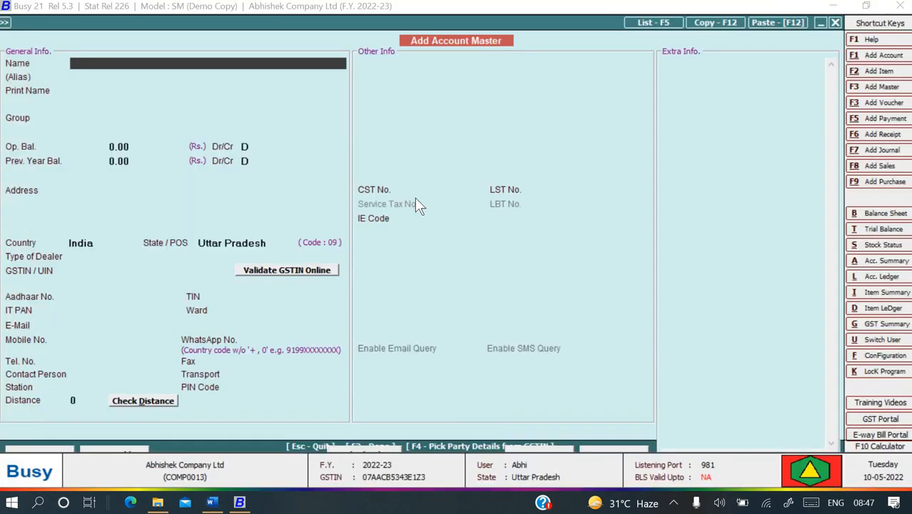
{"action": "type", "text": "Siligon"}
{"action": "key", "text": "alt+Tab"}
{"action": "key", "text": "alt+Tab"}
{"action": "key", "text": "BackSpace"}
{"action": "key", "text": "BackSpace"}
{"action": "key", "text": "BackSpace"}
{"action": "type", "text": "g"}
{"action": "key", "text": "BackSpace"}
{"action": "type", "text": "zon technolo"}
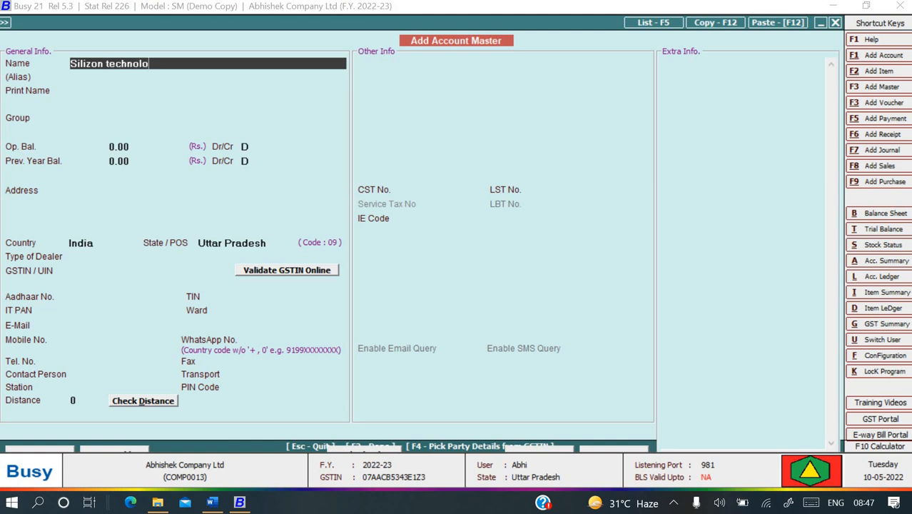
{"action": "type", "text": "gy LLP"}
{"action": "key", "text": "Return"}
{"action": "key", "text": "Return"}
{"action": "key", "text": "Return"}
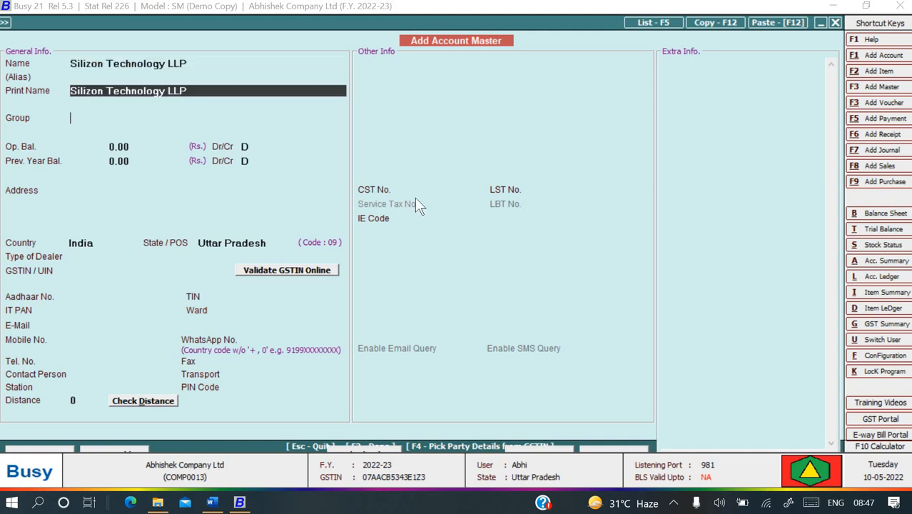
Put the account in Sundry Creditors, decline cost-centre allocation, and move to the address.
{"action": "key", "text": "alt+Tab"}
{"action": "key", "text": "alt+Tab"}
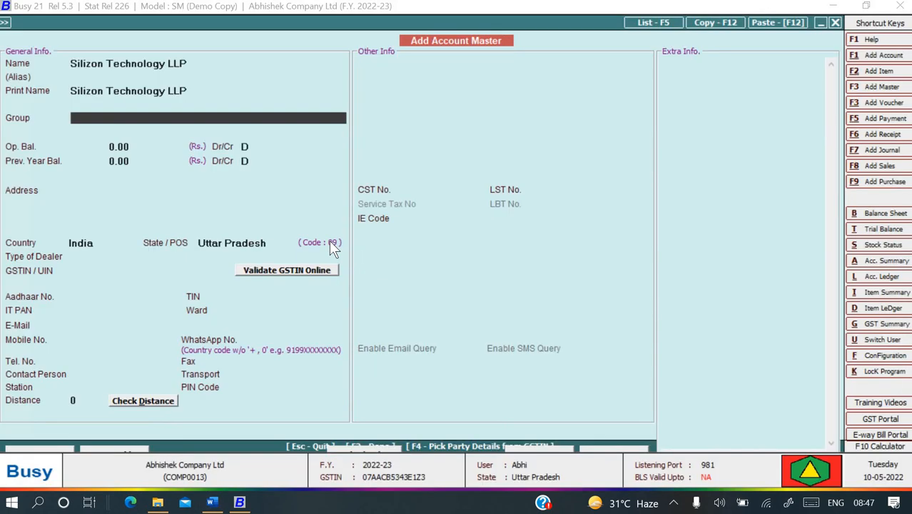
{"action": "type", "text": "sun"}
{"action": "key", "text": "Return"}
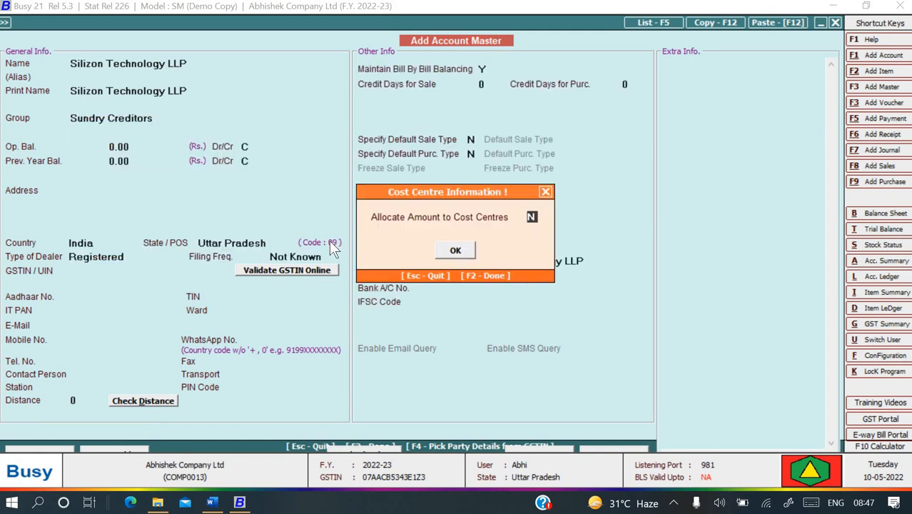
{"action": "key", "text": "Return"}
{"action": "key", "text": "alt+Tab"}
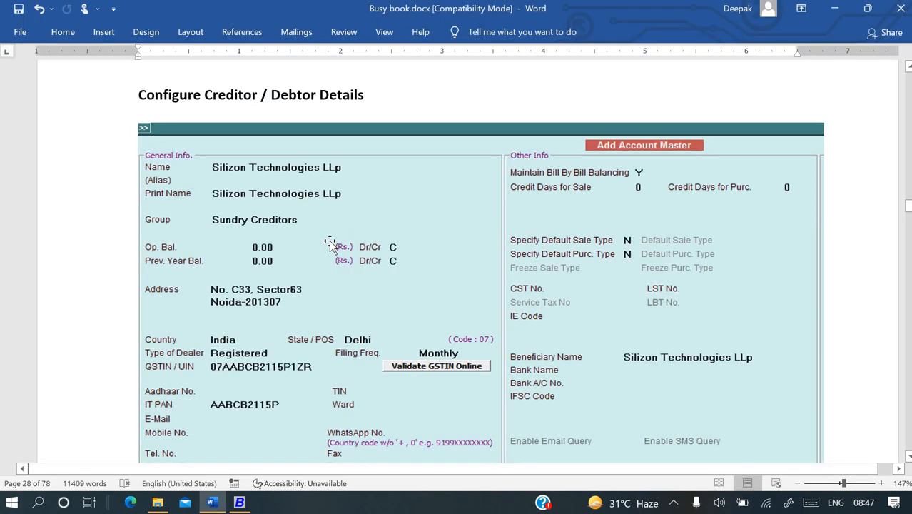
{"action": "key", "text": "alt+Tab"}
{"action": "key", "text": "Return"}
{"action": "key", "text": "Return"}
{"action": "key", "text": "Return"}
{"action": "key", "text": "Return"}
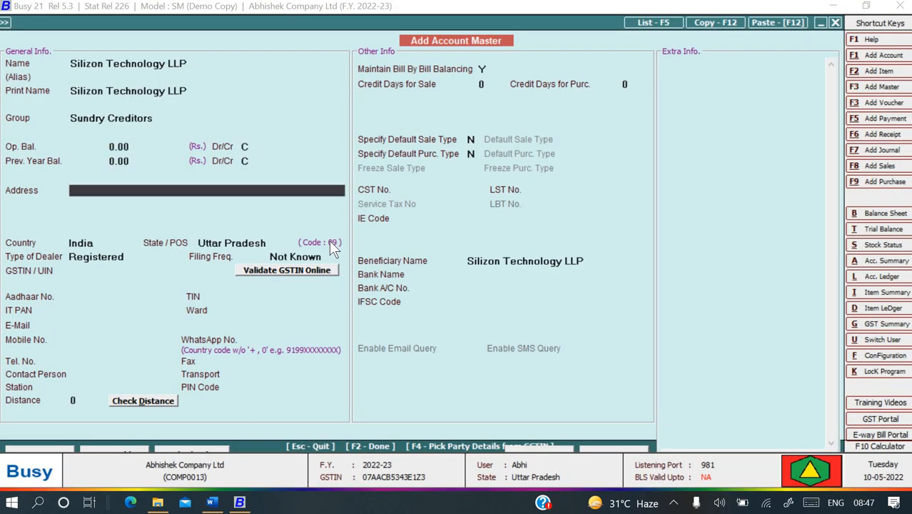
{"action": "key", "text": "alt+Tab"}
Fill in the party's address lines and PIN code on the account form.
{"action": "key", "text": "alt+Tab"}
{"action": "key", "text": "alt+Tab"}
{"action": "key", "text": "alt"}
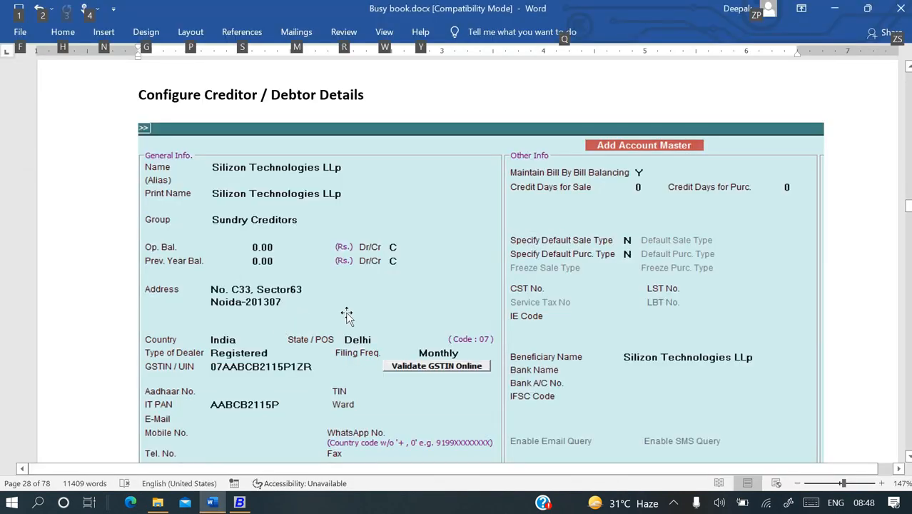
{"action": "key", "text": "alt+Tab"}
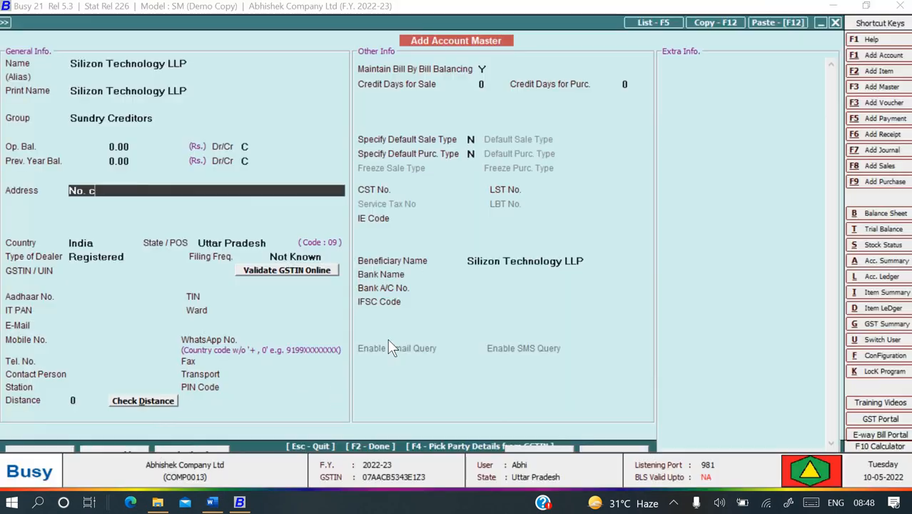
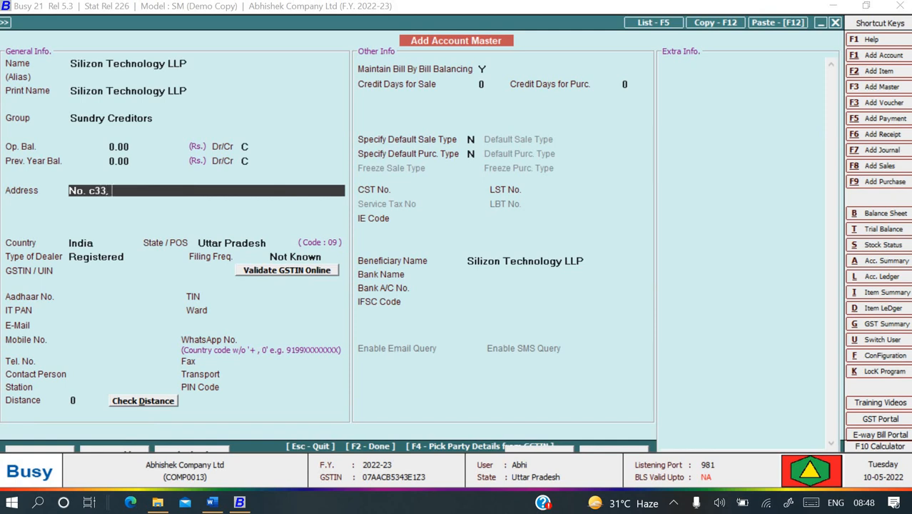
{"action": "key", "text": "Return"}
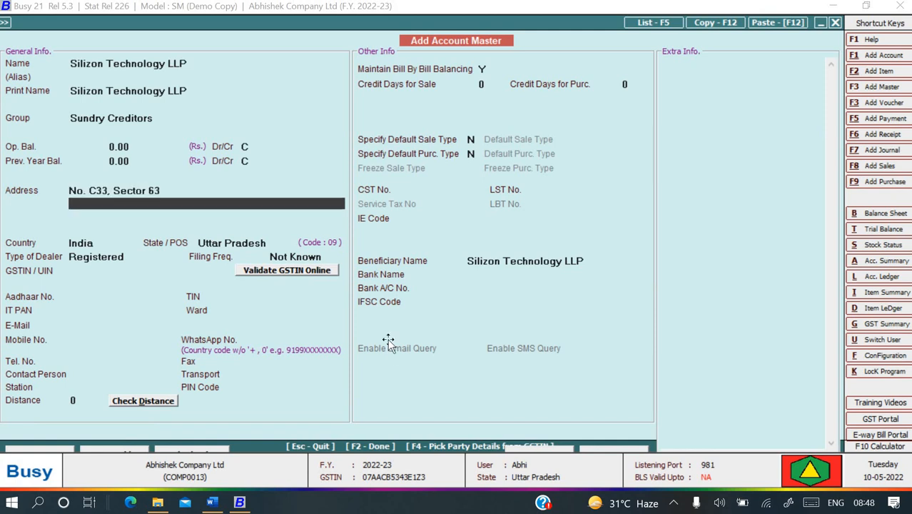
{"action": "key", "text": "alt+Tab"}
{"action": "key", "text": "alt+Tab"}
{"action": "key", "text": "alt+Tab"}
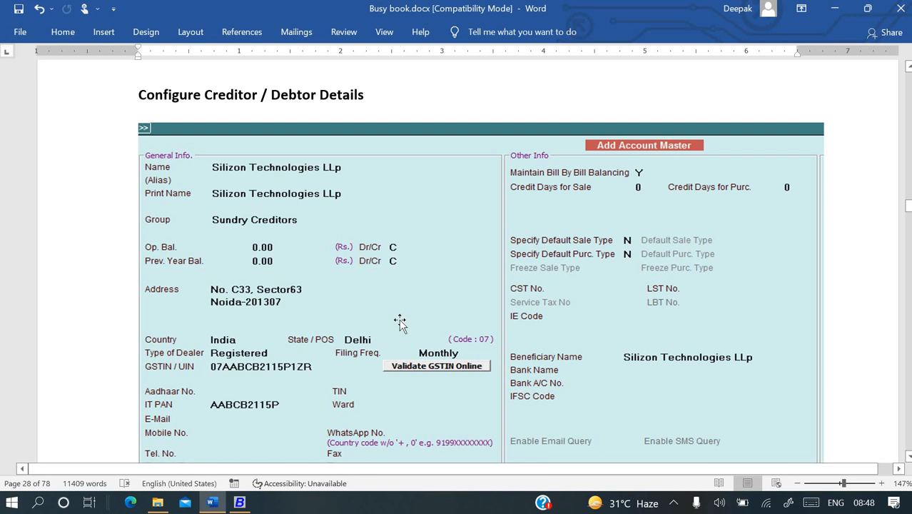
{"action": "key", "text": "alt+Tab"}
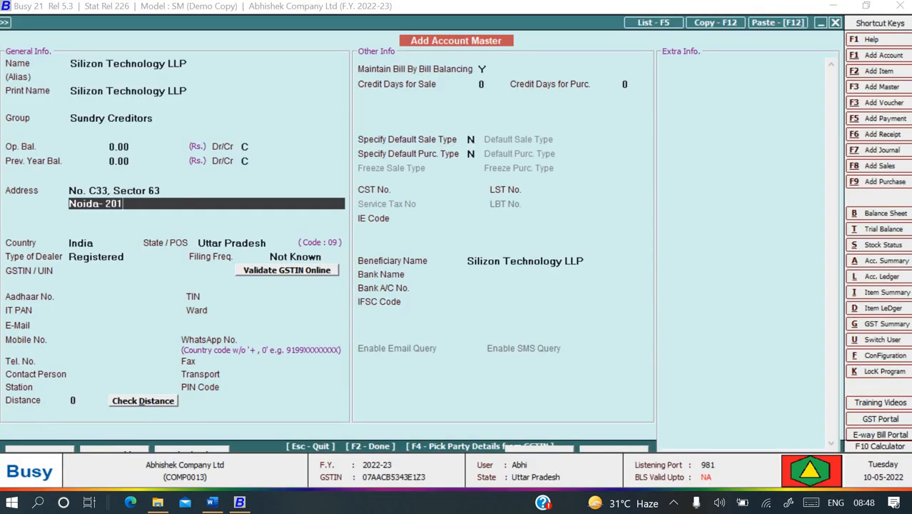
{"action": "key", "text": "Return"}
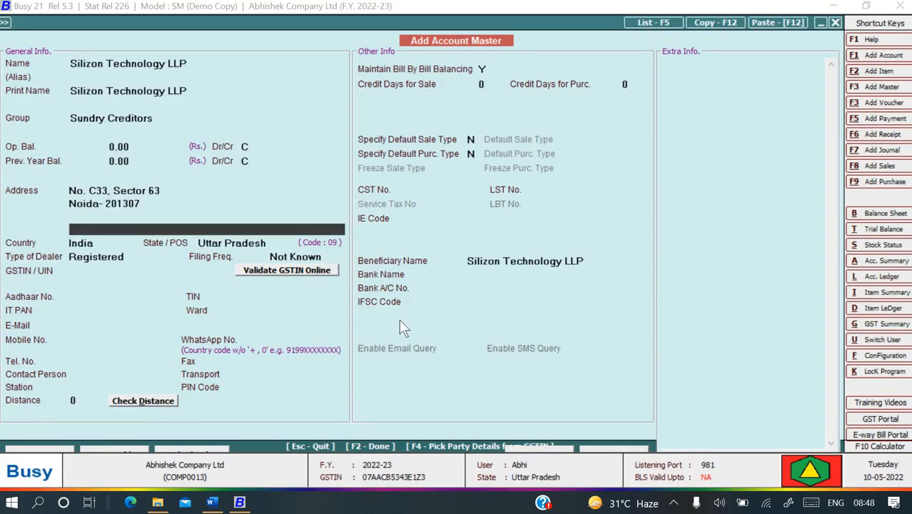
Set the party's State to Delhi.
{"action": "key", "text": "Return"}
{"action": "key", "text": "Return"}
{"action": "key", "text": "Return"}
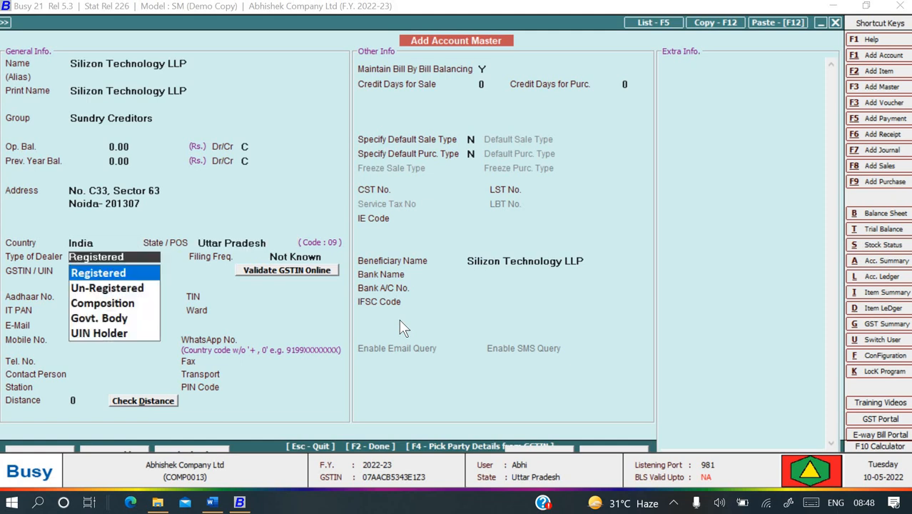
{"action": "key", "text": "Escape"}
{"action": "key", "text": "alt+Tab"}
{"action": "key", "text": "alt+Tab"}
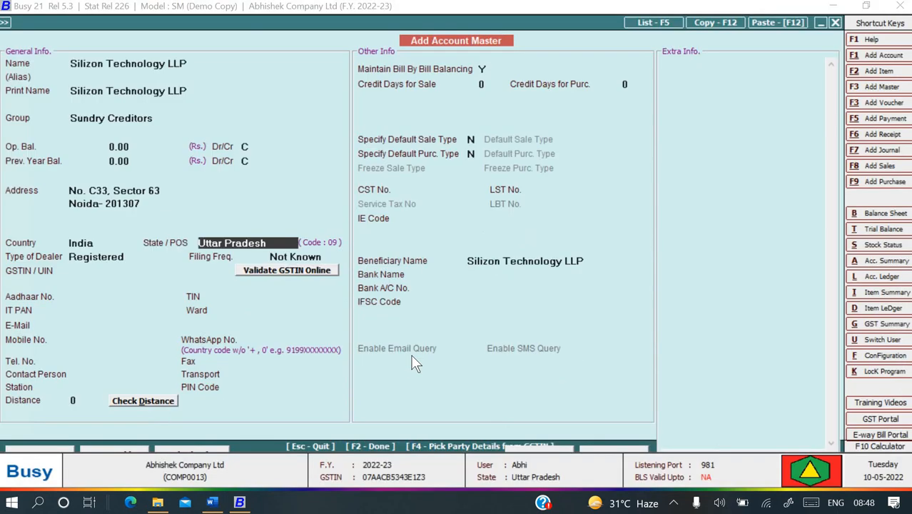
{"action": "type", "text": "de"}
{"action": "key", "text": "Return"}
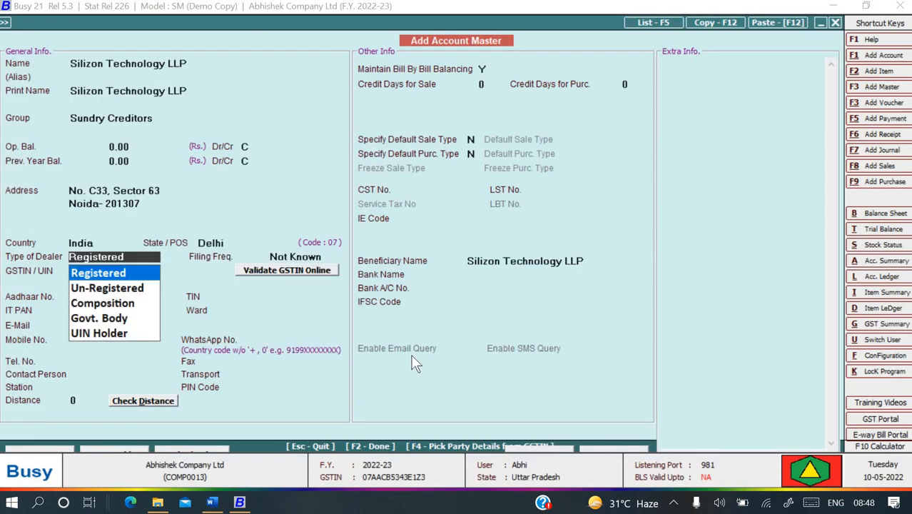
Make the party a Registered dealer with Monthly GST filing frequency.
{"action": "key", "text": "alt+Tab"}
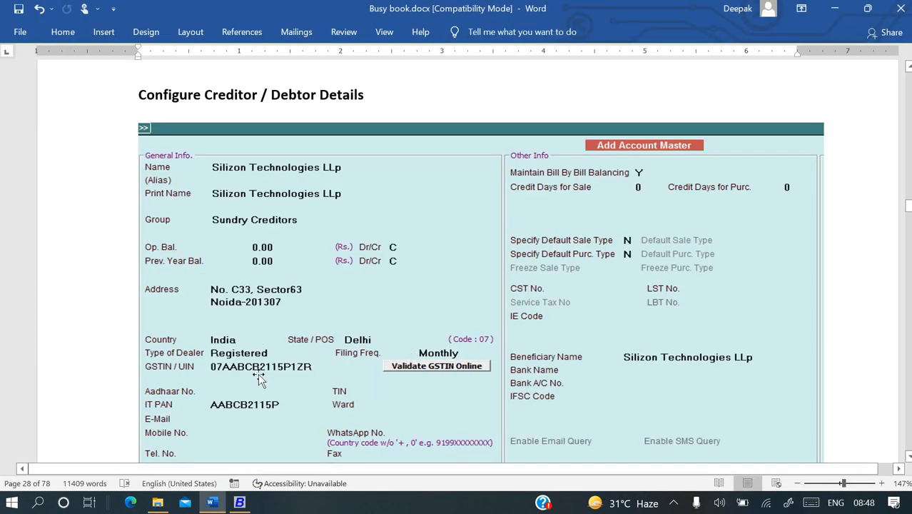
{"action": "key", "text": "alt+Tab"}
{"action": "key", "text": "Return"}
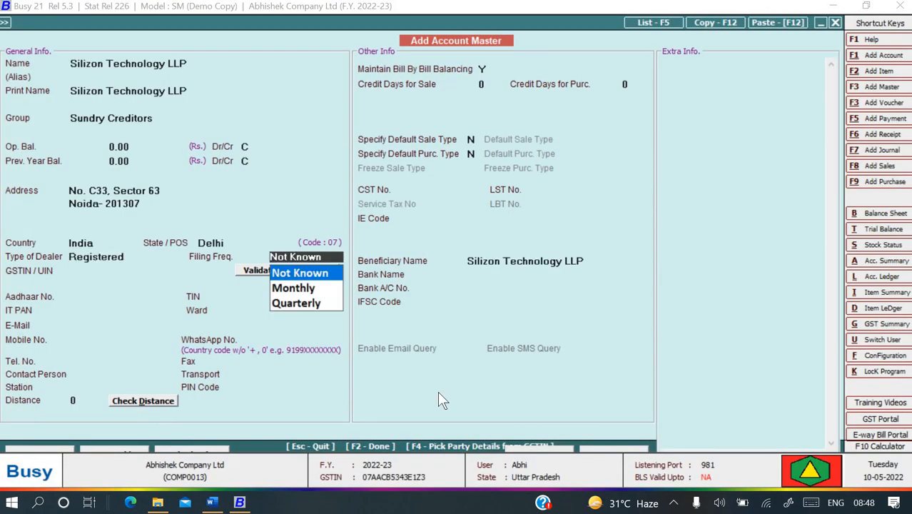
{"action": "key", "text": "Down"}
{"action": "key", "text": "Up"}
{"action": "key", "text": "Down"}
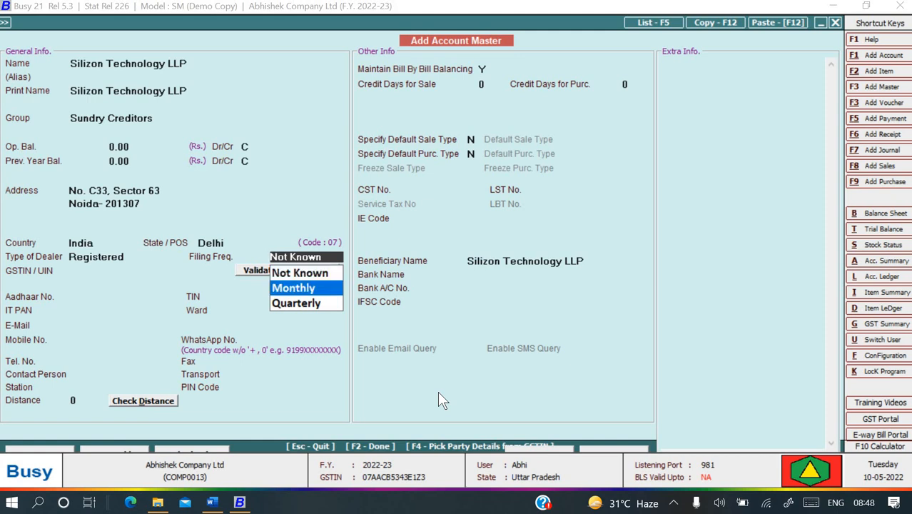
{"action": "key", "text": "Return"}
{"action": "key", "text": "alt+Tab"}
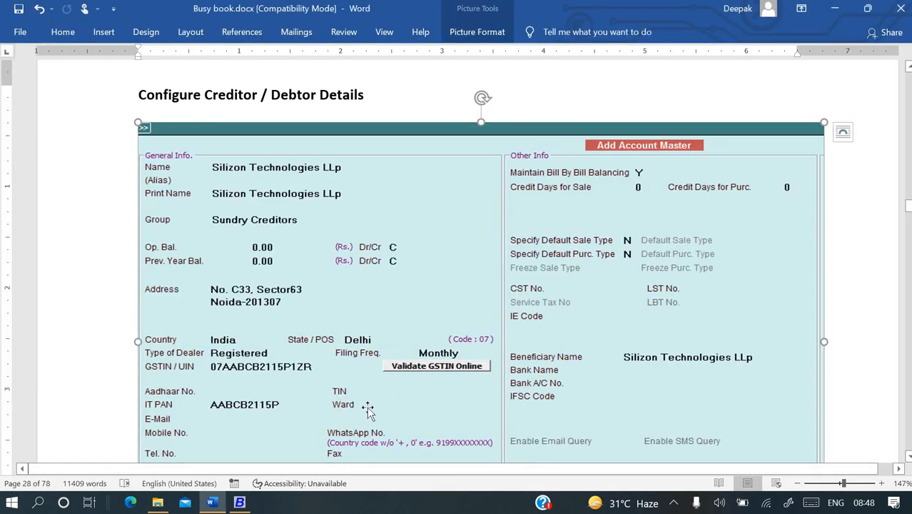
{"action": "key", "text": "alt+Tab"}
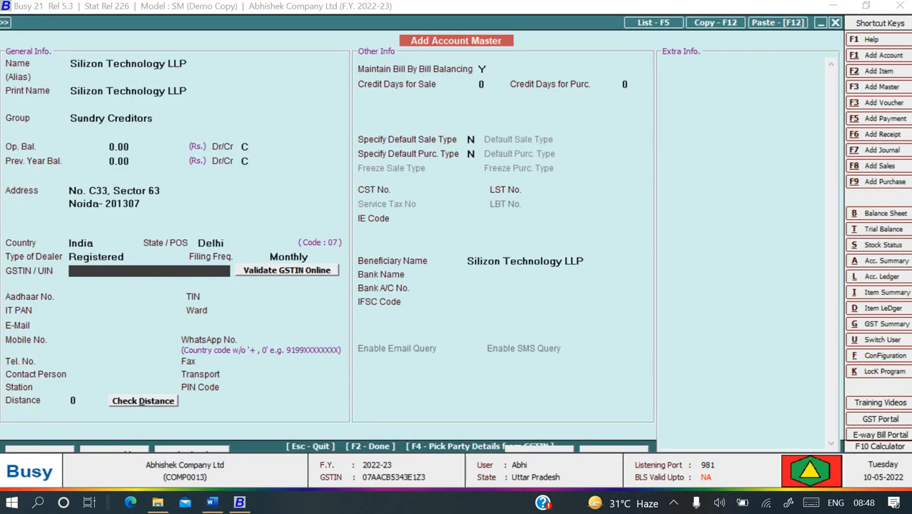
Enter the party's GSTIN so the IT PAN fills in automatically.
{"action": "key", "text": "alt+Tab"}
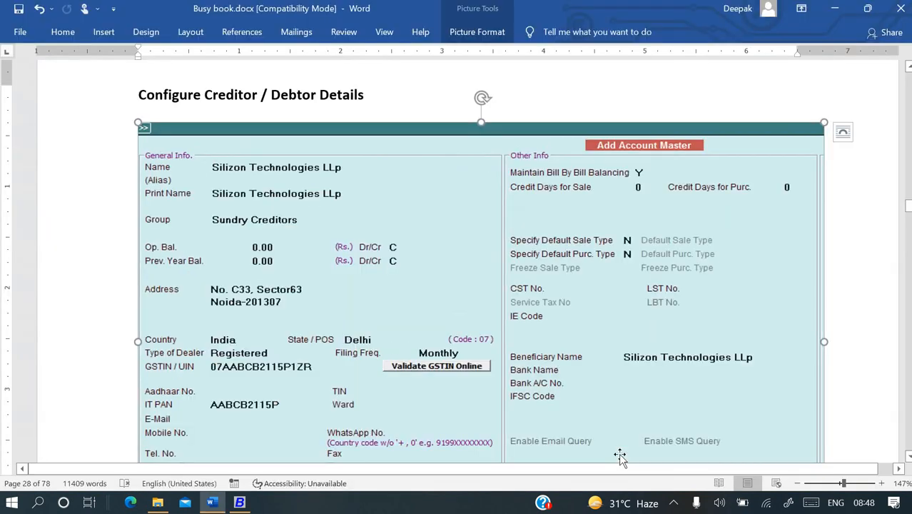
{"action": "key", "text": "alt+Tab"}
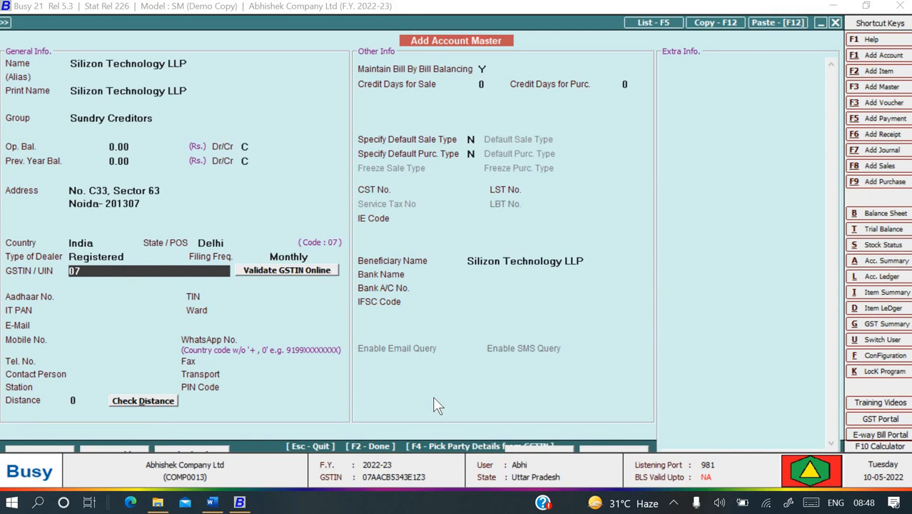
{"action": "key", "text": "alt+Tab"}
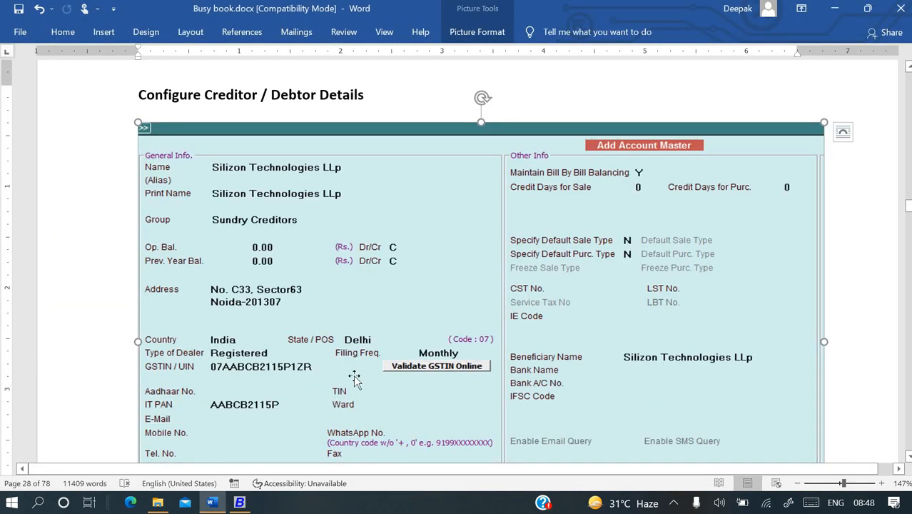
{"action": "key", "text": "alt+Tab"}
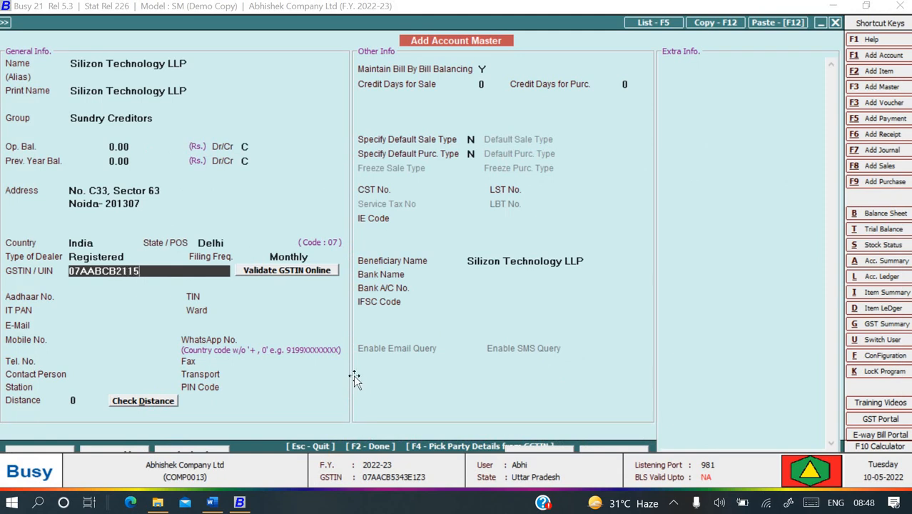
{"action": "key", "text": "alt+Tab"}
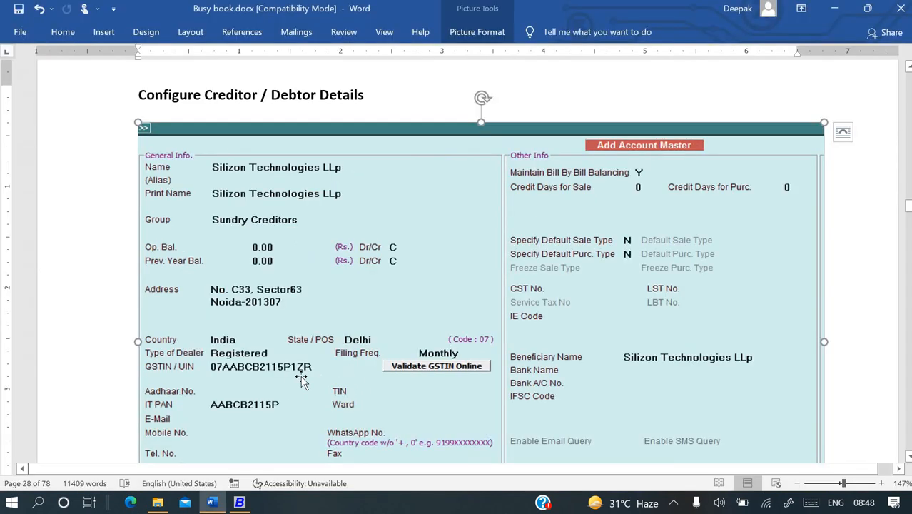
{"action": "key", "text": "alt+Tab"}
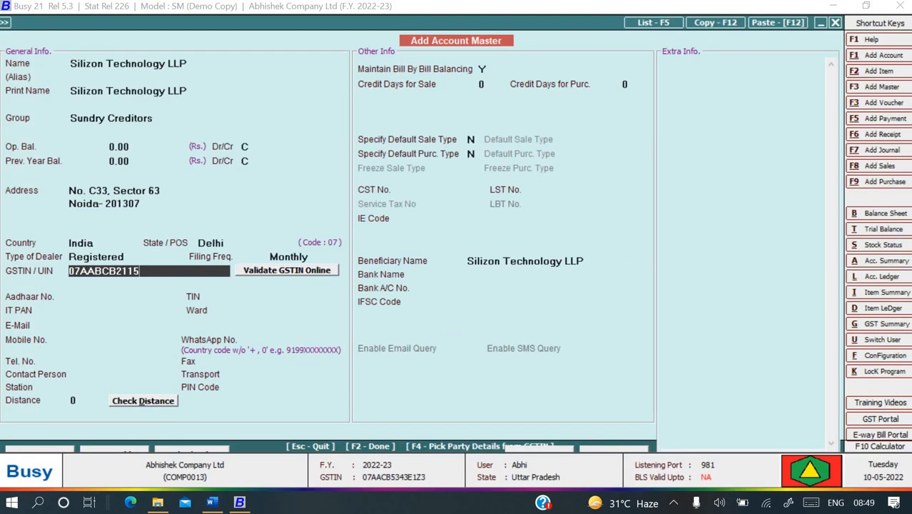
{"action": "key", "text": "Return"}
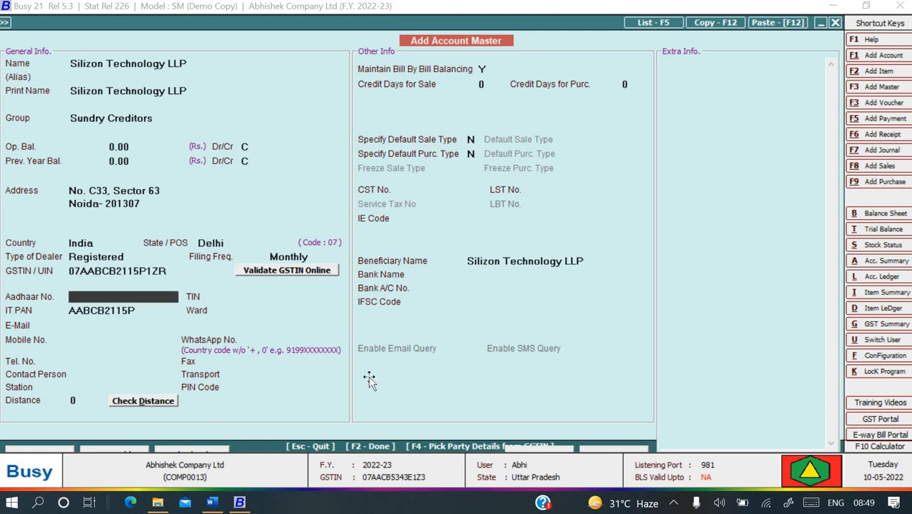
Skip the remaining empty fields and save the Silizon Technology LLP account master.
{"action": "key", "text": "alt+Tab"}
{"action": "key", "text": "alt+Tab"}
{"action": "key", "text": "Return"}
{"action": "key", "text": "Return"}
{"action": "key", "text": "Return"}
{"action": "key", "text": "Return"}
{"action": "key", "text": "Return"}
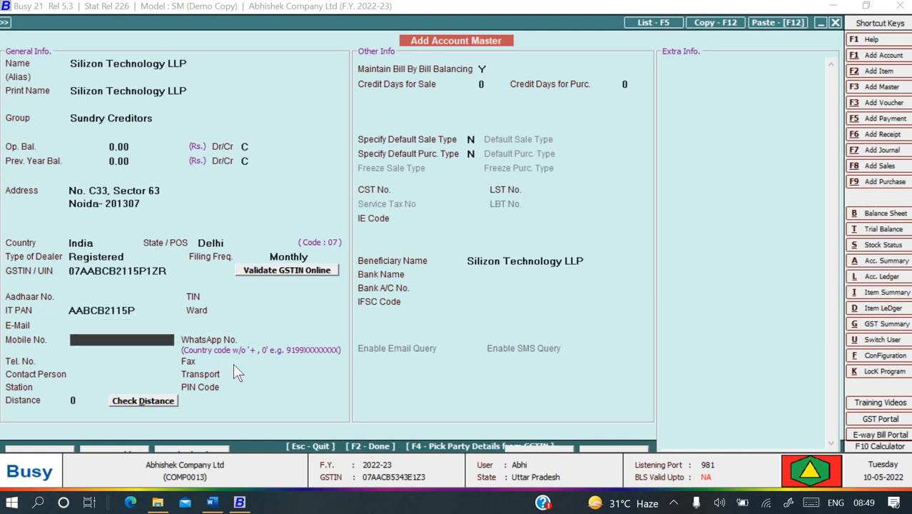
{"action": "key", "text": "alt+Tab"}
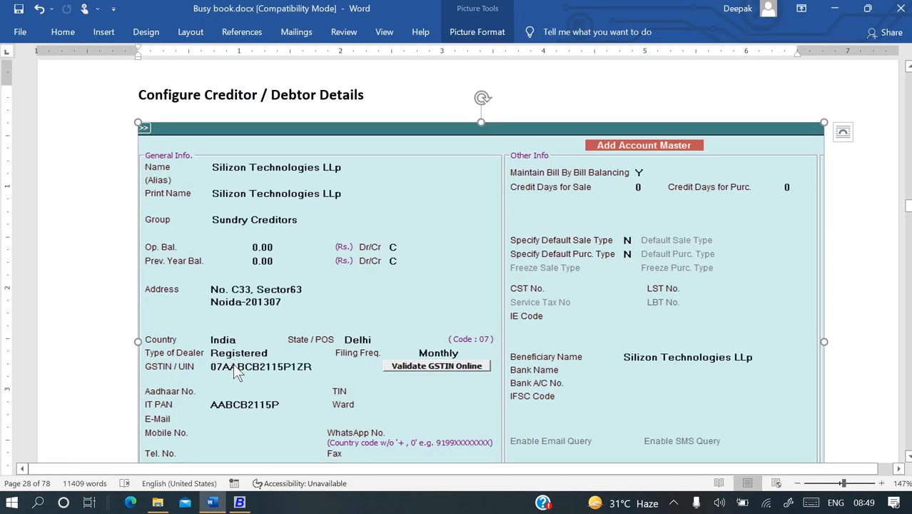
{"action": "key", "text": "alt+Tab"}
{"action": "key", "text": "Return"}
{"action": "key", "text": "Return"}
{"action": "key", "text": "Return"}
{"action": "key", "text": "Return"}
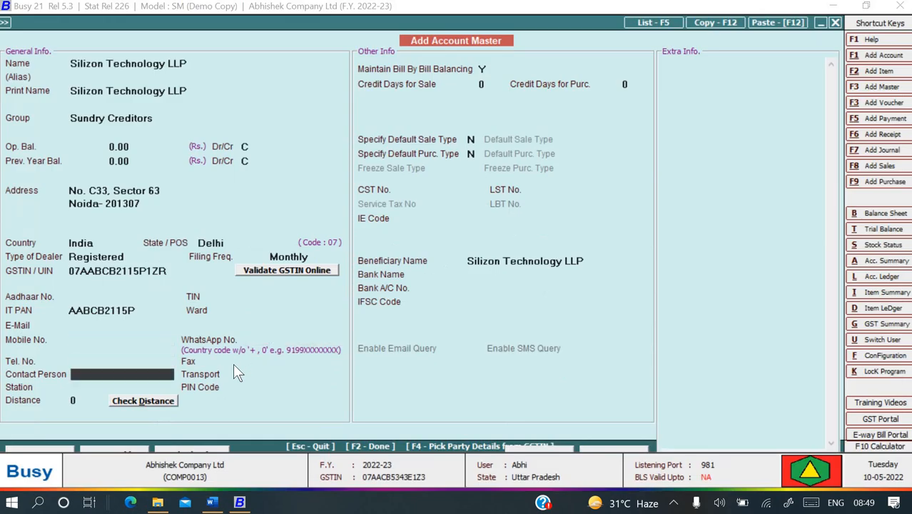
{"action": "key", "text": "Return"}
{"action": "key", "text": "Return"}
{"action": "key", "text": "Return"}
{"action": "key", "text": "Return"}
{"action": "key", "text": "Return"}
{"action": "key", "text": "Return"}
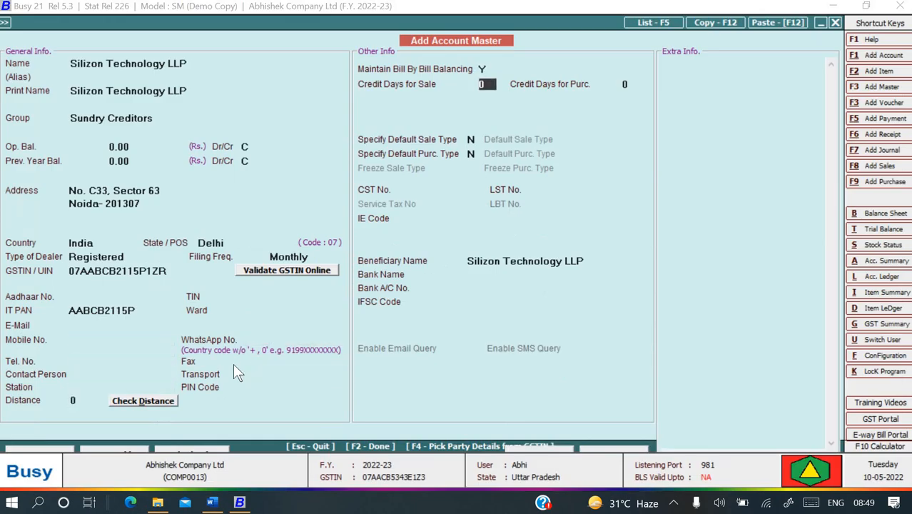
{"action": "key", "text": "F2"}
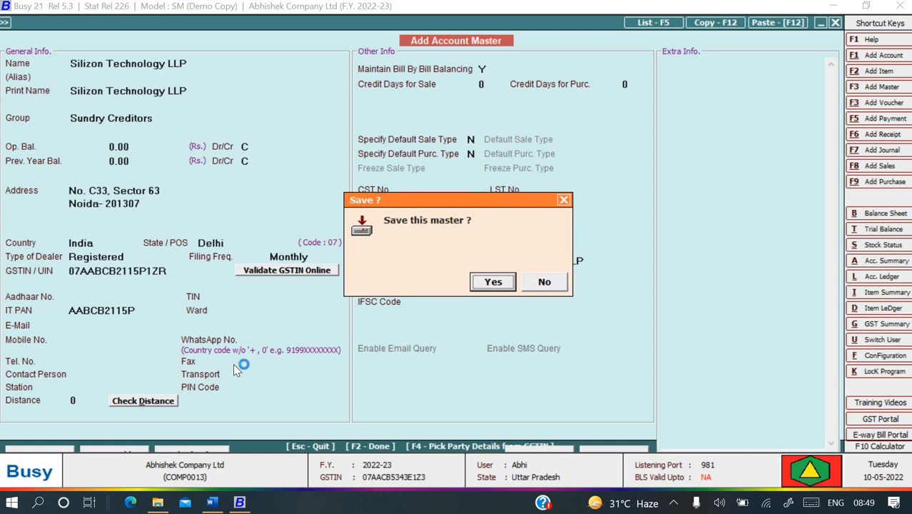
{"action": "key", "text": "Return"}
{"action": "key", "text": "alt+Tab"}
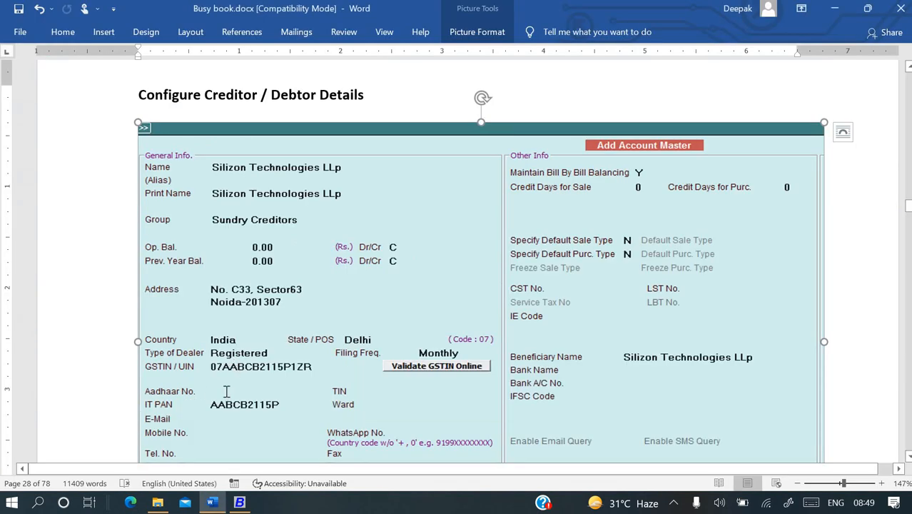
{"action": "scroll", "coordinate": [225, 391], "scroll_direction": "down", "scroll_amount": 8}
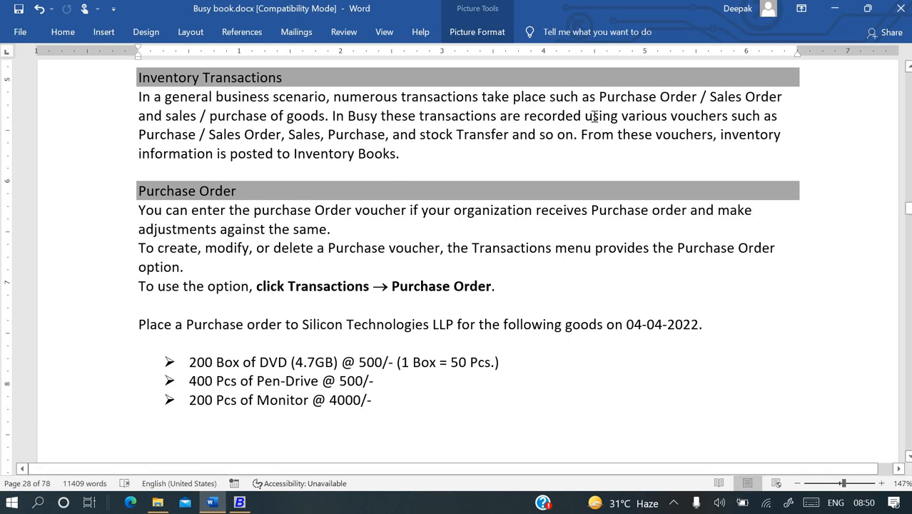
{"action": "left_click_drag", "start_coordinate": [599, 100], "coordinate": [764, 91]}
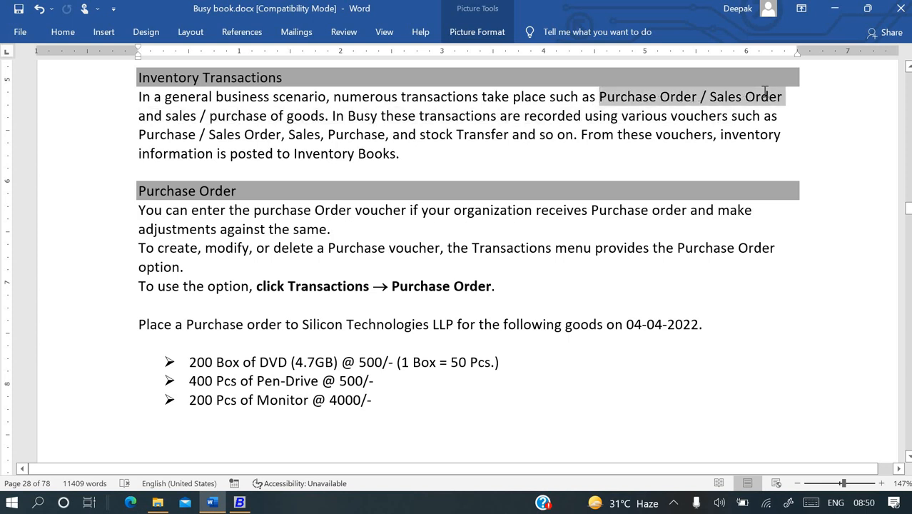
{"action": "left_click", "coordinate": [444, 140]}
{"action": "scroll", "coordinate": [444, 140], "scroll_direction": "down", "scroll_amount": 1}
{"action": "scroll", "coordinate": [444, 140], "scroll_direction": "down", "scroll_amount": 4}
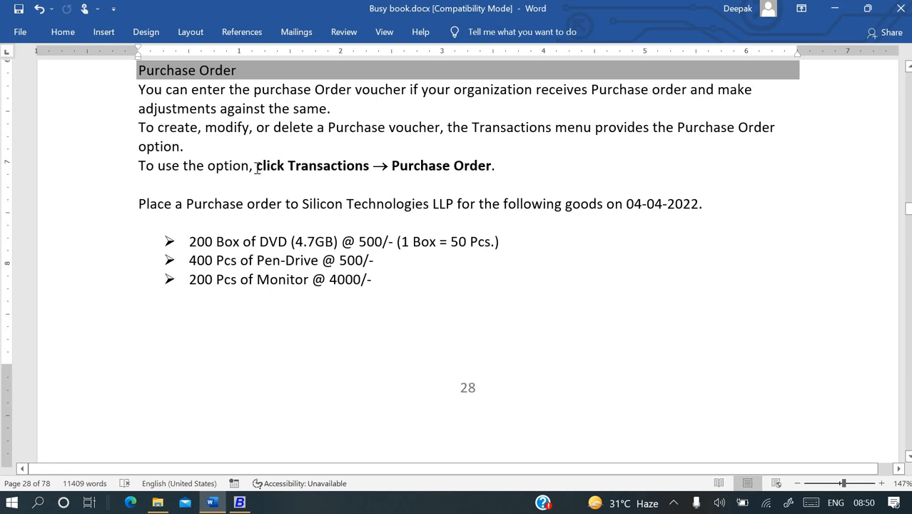
{"action": "left_click_drag", "start_coordinate": [257, 166], "coordinate": [491, 166]}
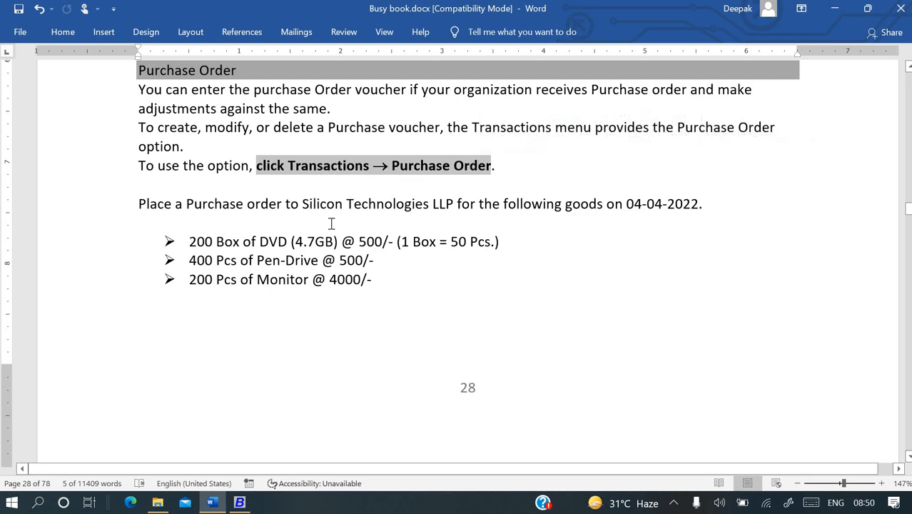
{"action": "left_click", "coordinate": [331, 223]}
{"action": "left_click_drag", "start_coordinate": [138, 203], "coordinate": [285, 204]}
{"action": "left_click_drag", "start_coordinate": [374, 204], "coordinate": [606, 206]}
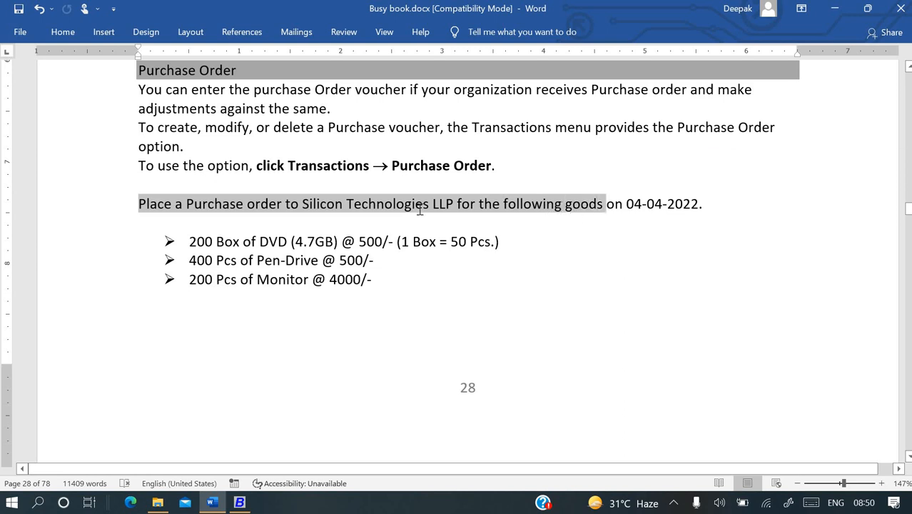
{"action": "scroll", "coordinate": [420, 209], "scroll_direction": "up", "scroll_amount": 3}
{"action": "scroll", "coordinate": [420, 209], "scroll_direction": "up", "scroll_amount": 10}
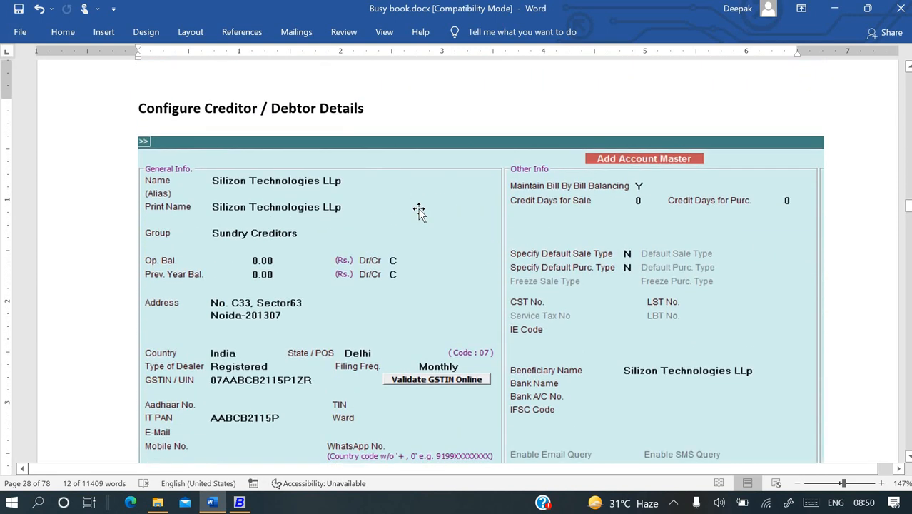
{"action": "scroll", "coordinate": [310, 156], "scroll_direction": "down", "scroll_amount": 5}
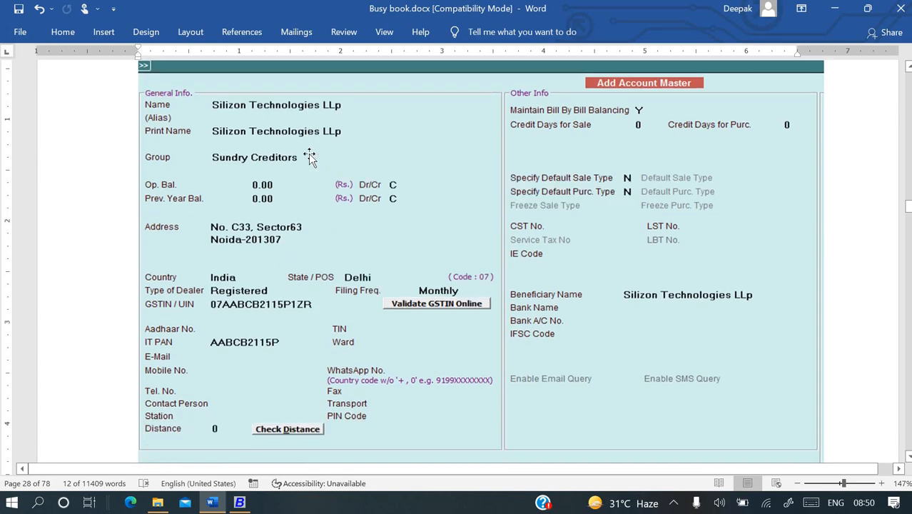
{"action": "scroll", "coordinate": [309, 156], "scroll_direction": "down", "scroll_amount": 7}
Quit the blank new-account form and open Silizon Technology LLP for modification.
{"action": "key", "text": "alt+Tab"}
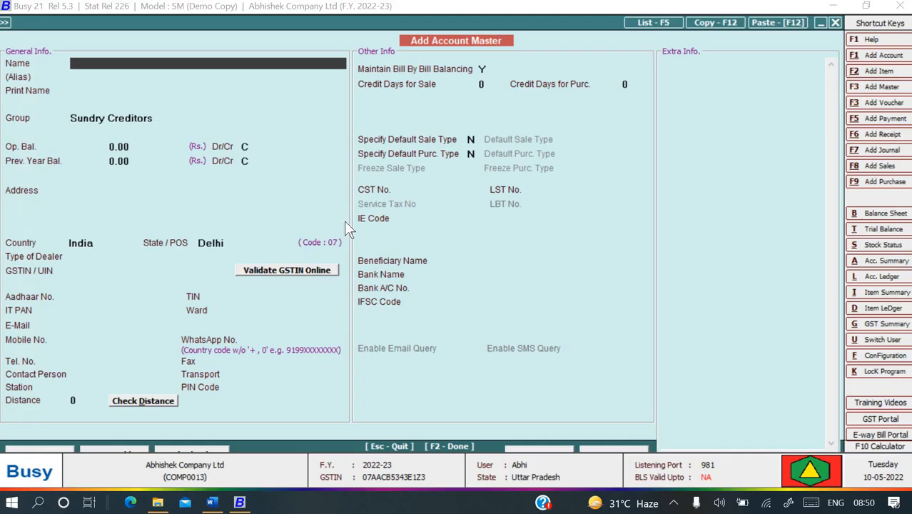
{"action": "key", "text": "Escape"}
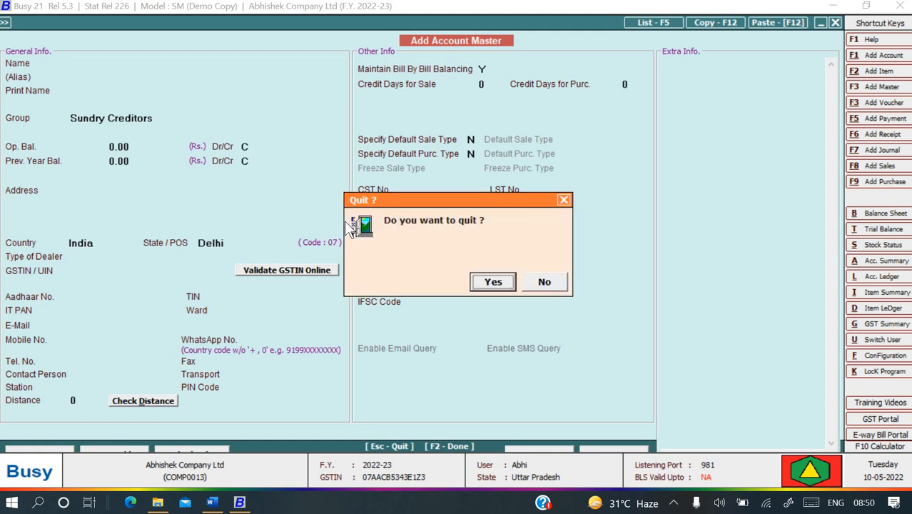
{"action": "key", "text": "Return"}
{"action": "key", "text": "Down"}
{"action": "key", "text": "Return"}
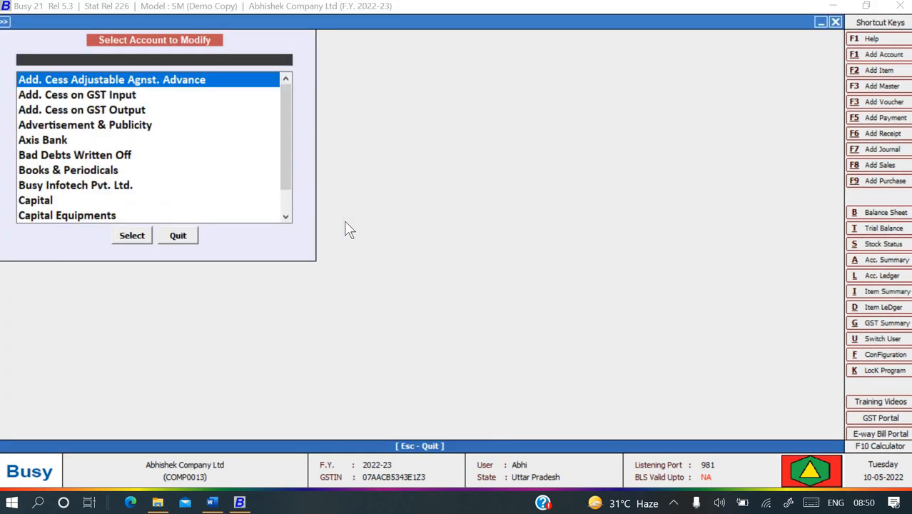
{"action": "key", "text": "Down"}
{"action": "key", "text": "Down"}
{"action": "type", "text": "sil"}
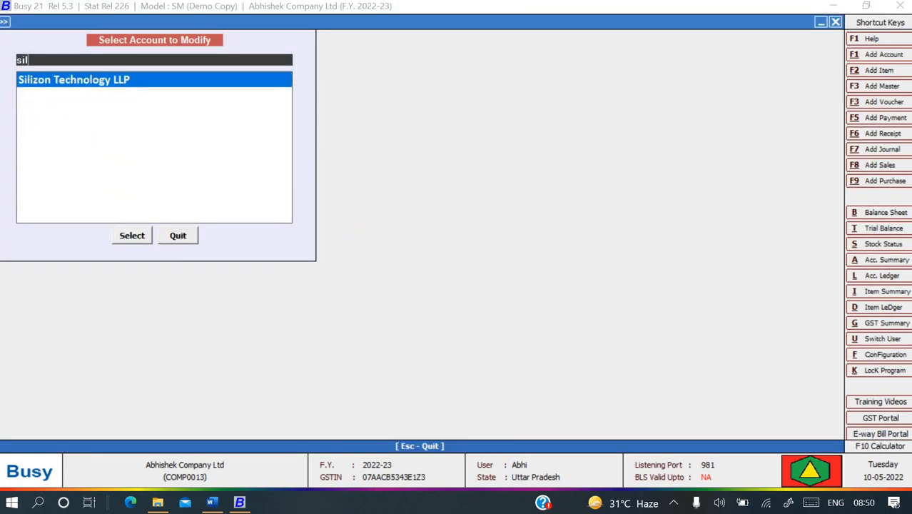
{"action": "key", "text": "Return"}
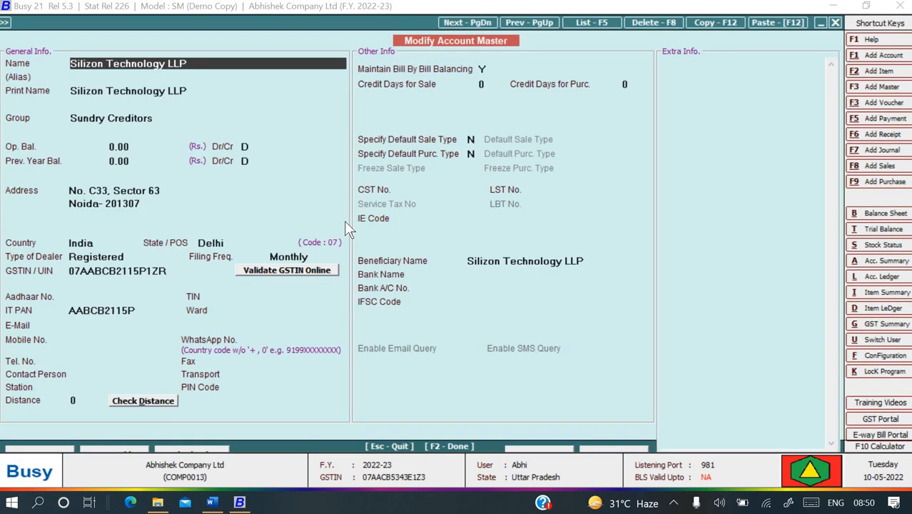
Correct the name to Silicon Technology LLP and save the account.
{"action": "type", "text": "c"}
{"action": "key", "text": "Delete"}
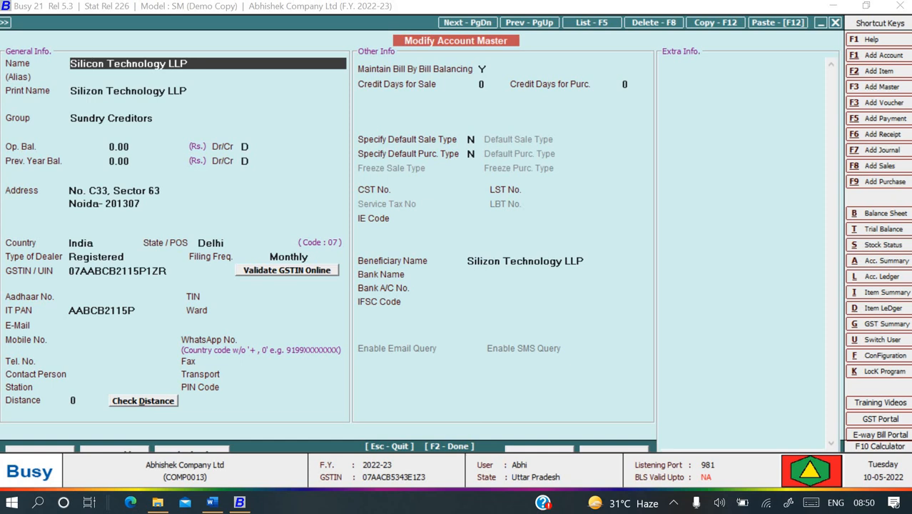
{"action": "key", "text": "F2"}
{"action": "key", "text": "Return"}
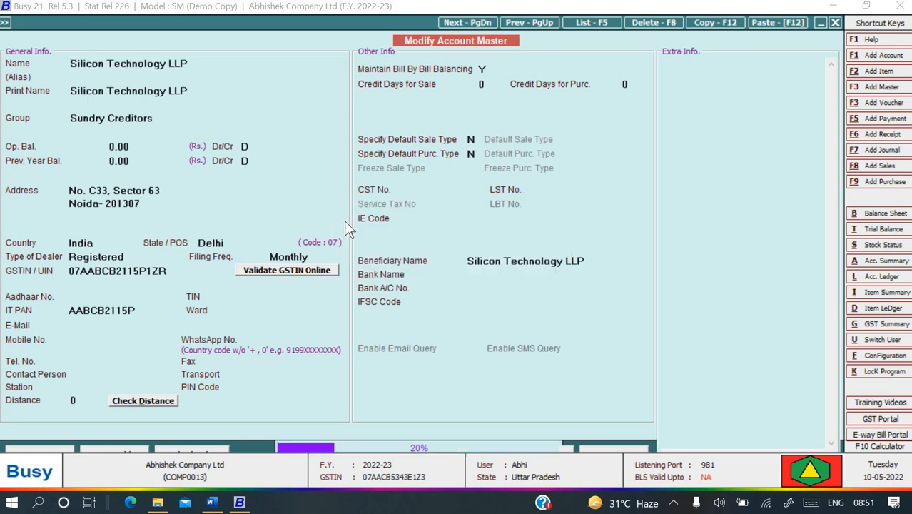
{"action": "key", "text": "Escape"}
{"action": "key", "text": "Escape"}
{"action": "key", "text": "alt+Tab"}
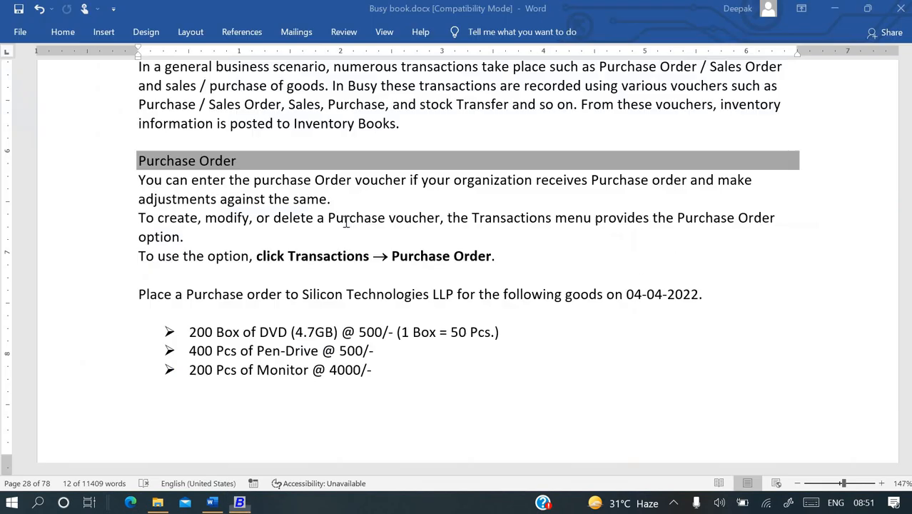
{"action": "scroll", "coordinate": [318, 297], "scroll_direction": "up", "scroll_amount": 1}
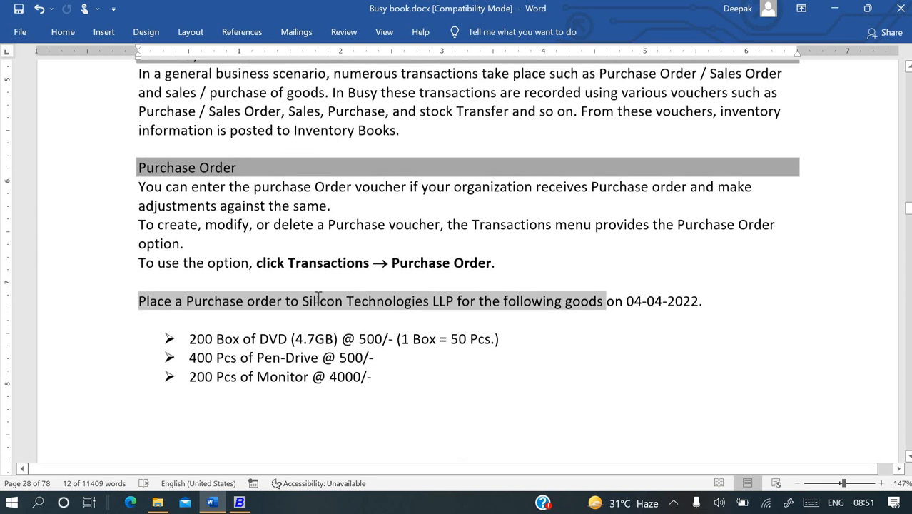
{"action": "scroll", "coordinate": [318, 297], "scroll_direction": "down", "scroll_amount": 2}
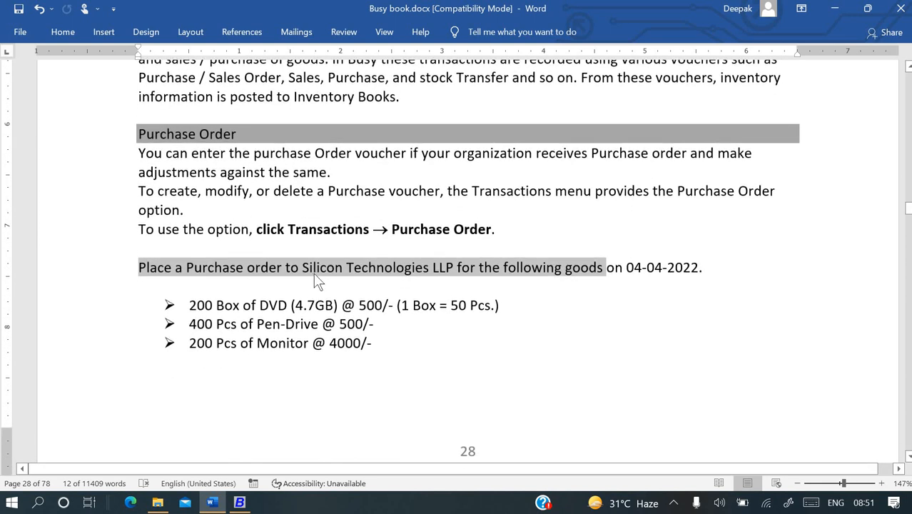
{"action": "scroll", "coordinate": [332, 275], "scroll_direction": "down", "scroll_amount": 1}
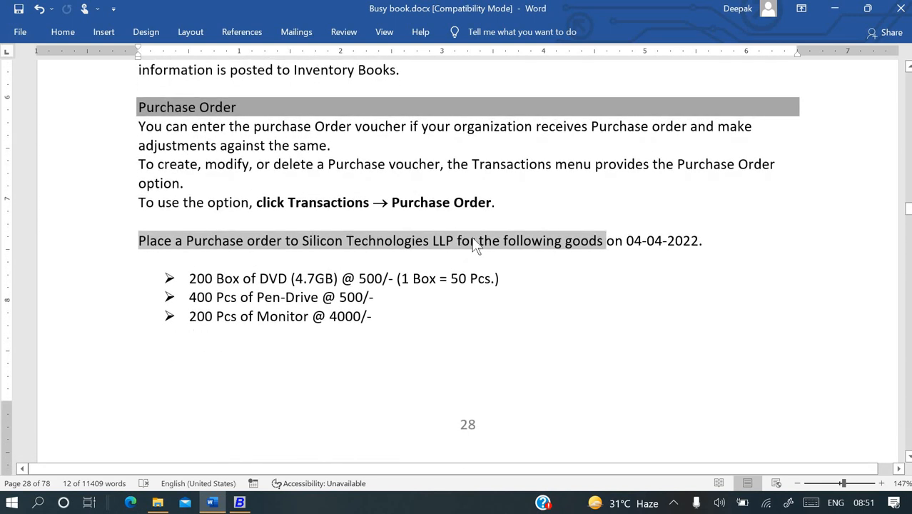
{"action": "left_click", "coordinate": [590, 244]}
{"action": "scroll", "coordinate": [523, 261], "scroll_direction": "down", "scroll_amount": 1}
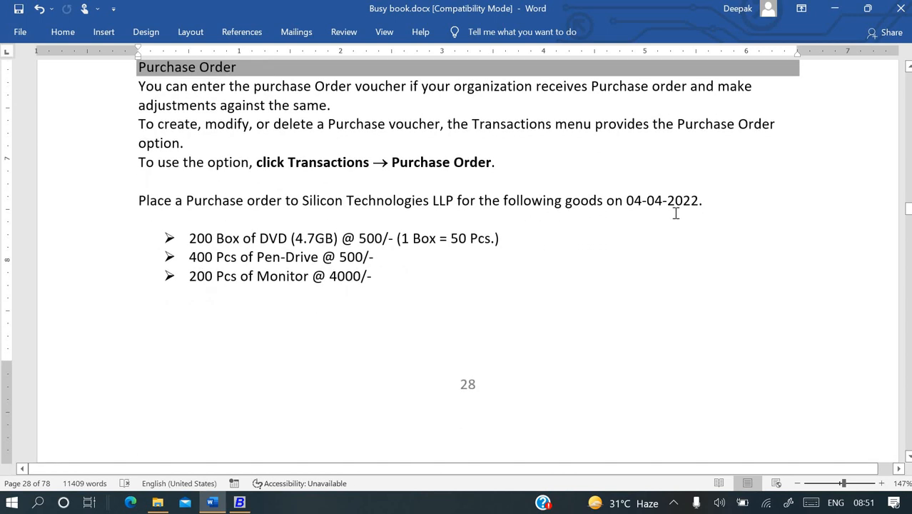
{"action": "scroll", "coordinate": [573, 234], "scroll_direction": "down", "scroll_amount": 1}
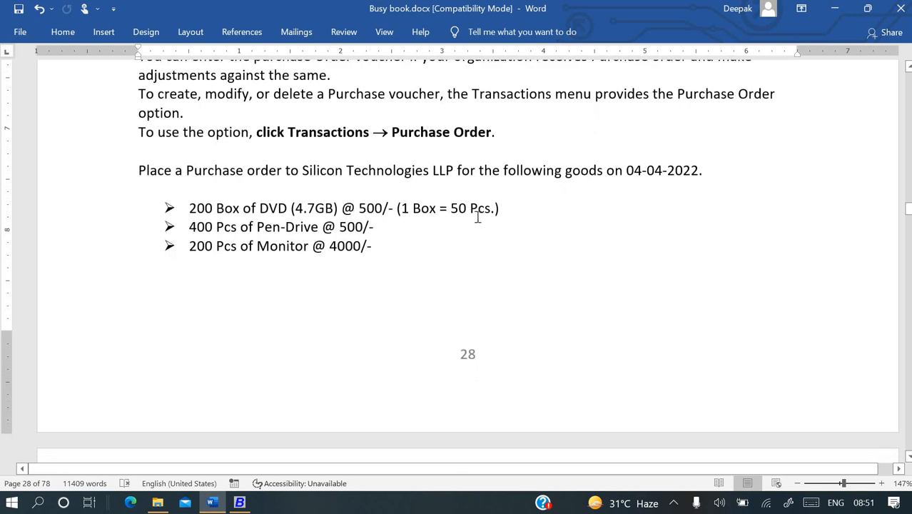
{"action": "scroll", "coordinate": [424, 217], "scroll_direction": "down", "scroll_amount": 1}
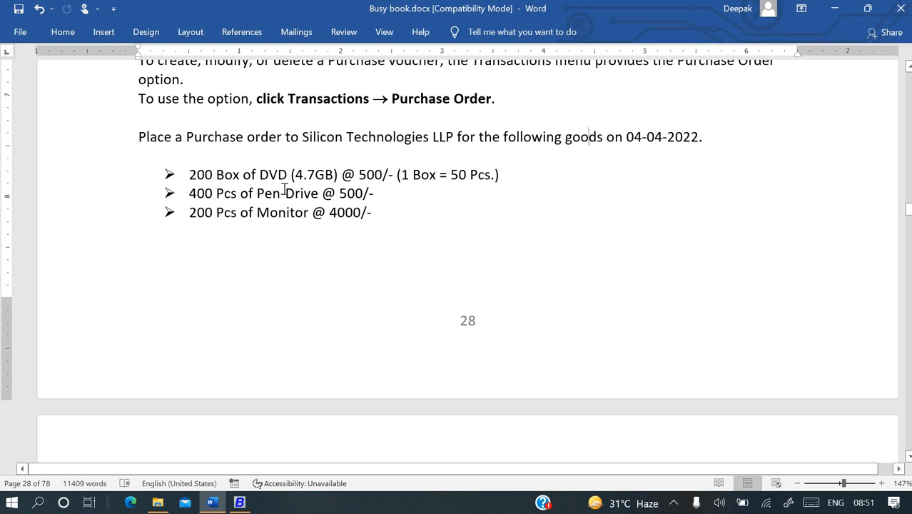
{"action": "scroll", "coordinate": [284, 188], "scroll_direction": "down", "scroll_amount": 10}
{"action": "scroll", "coordinate": [284, 184], "scroll_direction": "down", "scroll_amount": 1}
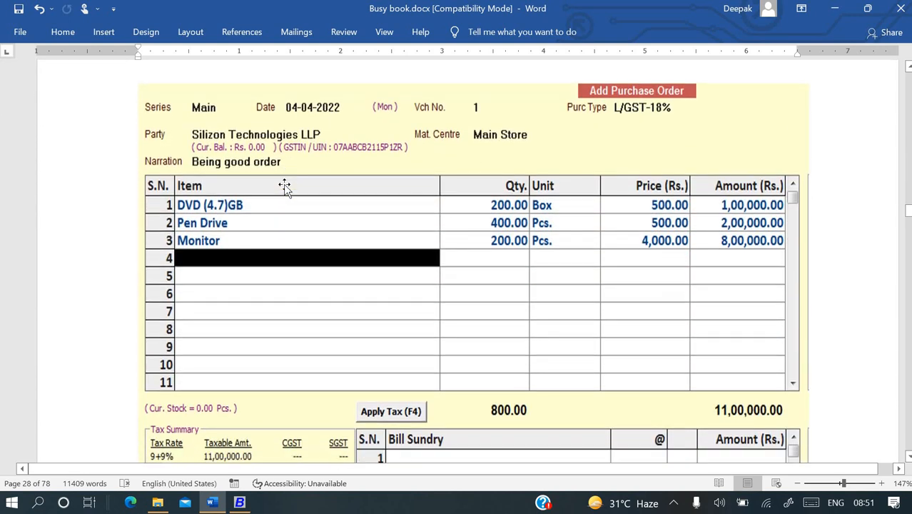
Go to Transactions and open Add Purchase Order.
{"action": "key", "text": "alt+Tab"}
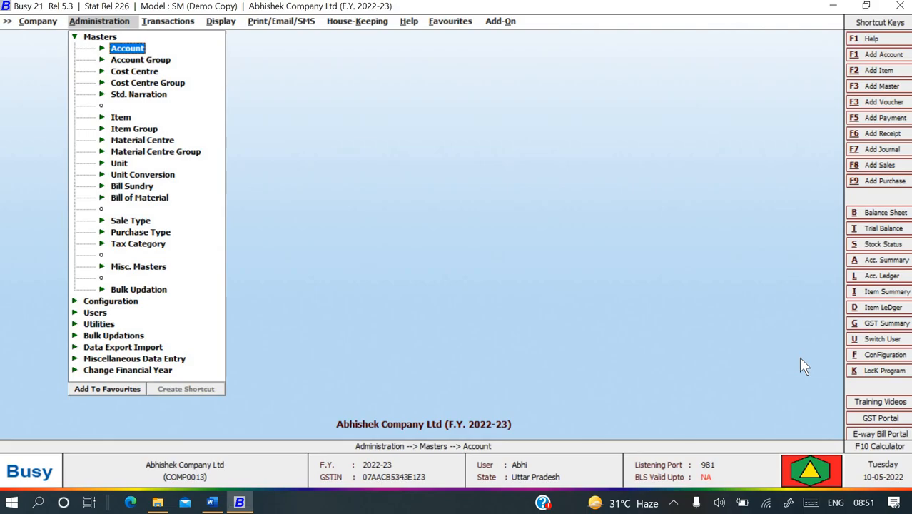
{"action": "key", "text": "Escape"}
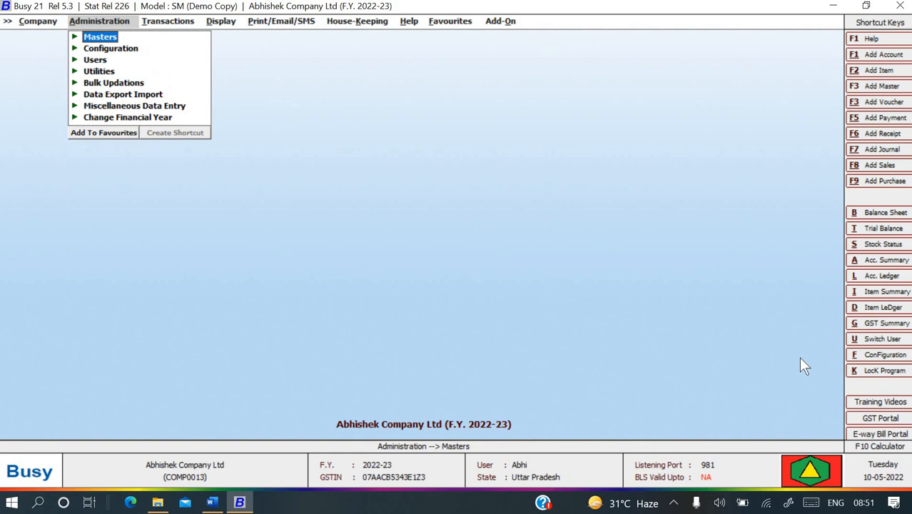
{"action": "key", "text": "Right"}
{"action": "key", "text": "Down"}
{"action": "key", "text": "Down"}
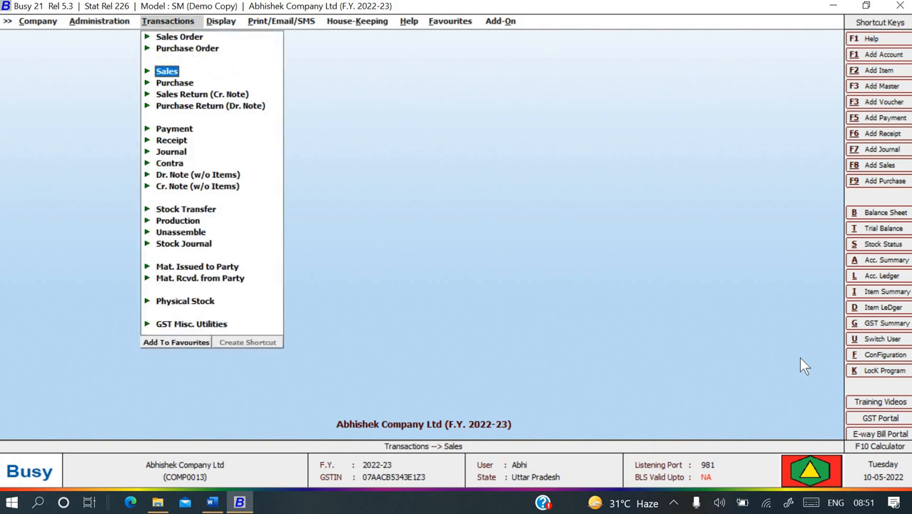
{"action": "key", "text": "Up"}
{"action": "key", "text": "Up"}
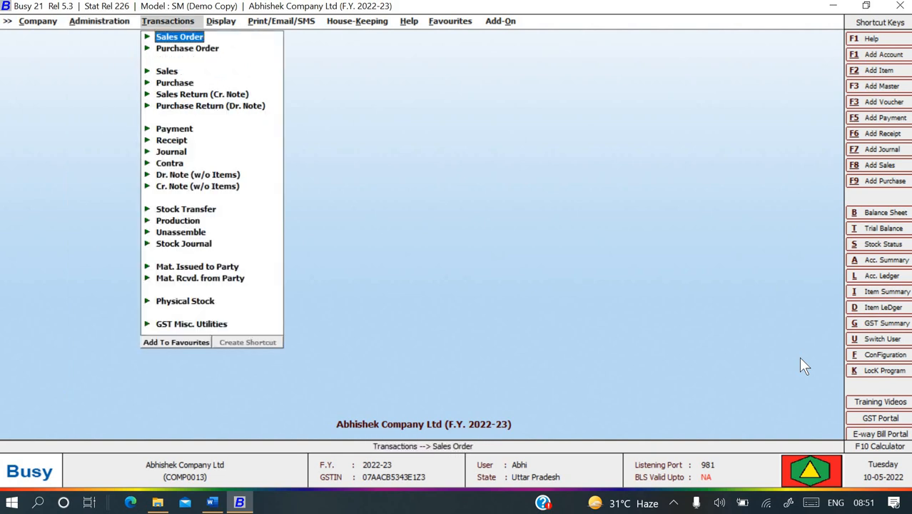
{"action": "key", "text": "Down"}
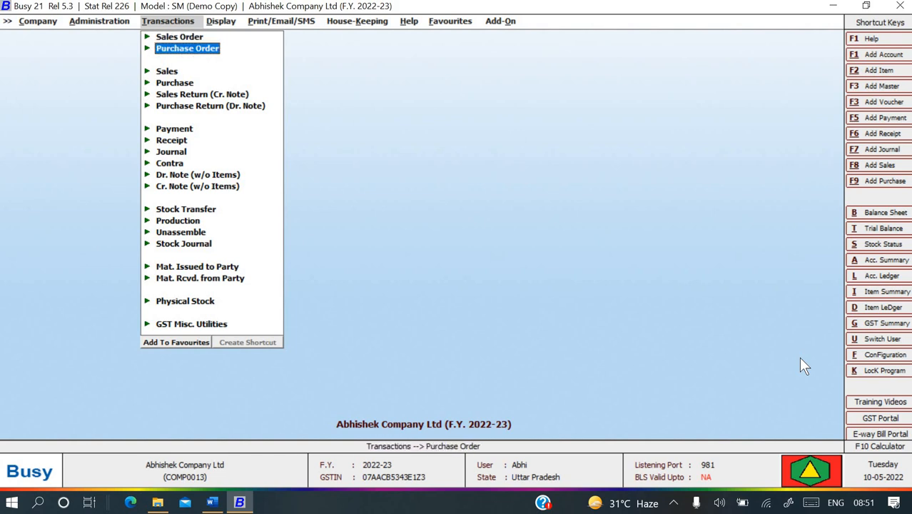
{"action": "key", "text": "Return"}
{"action": "key", "text": "Return"}
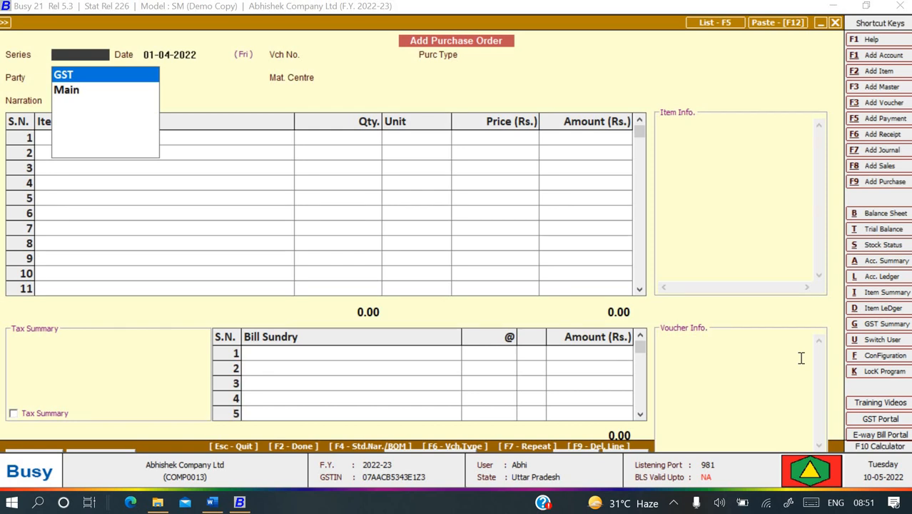
Choose the Main series for the new purchase order voucher.
{"action": "key", "text": "Down"}
{"action": "key", "text": "Up"}
{"action": "key", "text": "Down"}
{"action": "key", "text": "Up"}
{"action": "key", "text": "Down"}
{"action": "key", "text": "Up"}
{"action": "key", "text": "Down"}
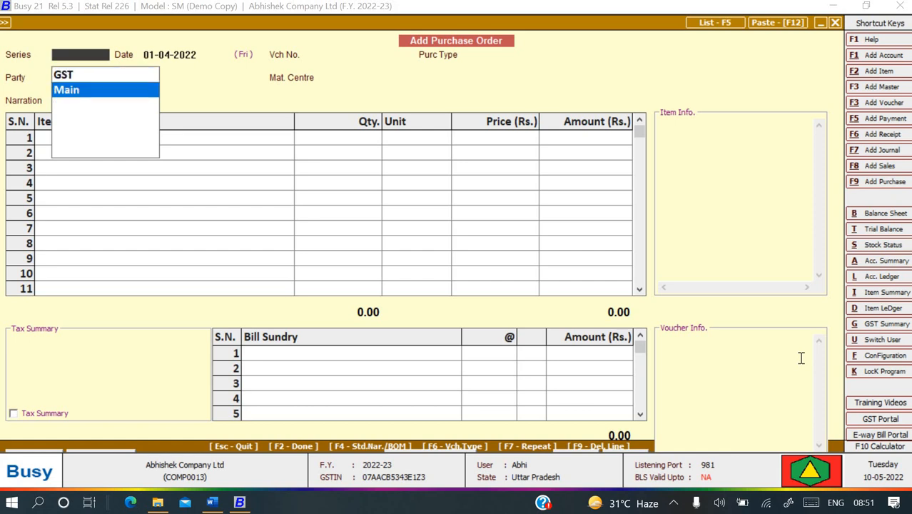
{"action": "key", "text": "Return"}
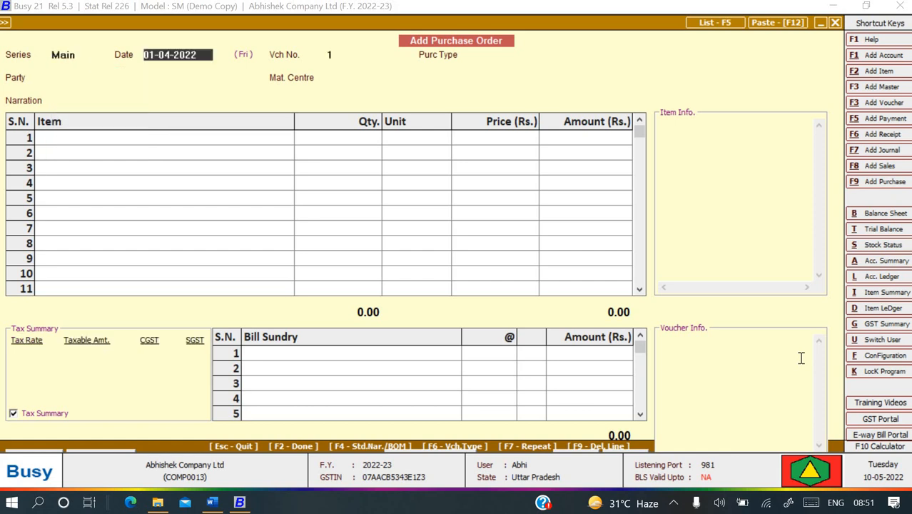
Date the purchase order 04-04-2022.
{"action": "key", "text": "alt+Tab"}
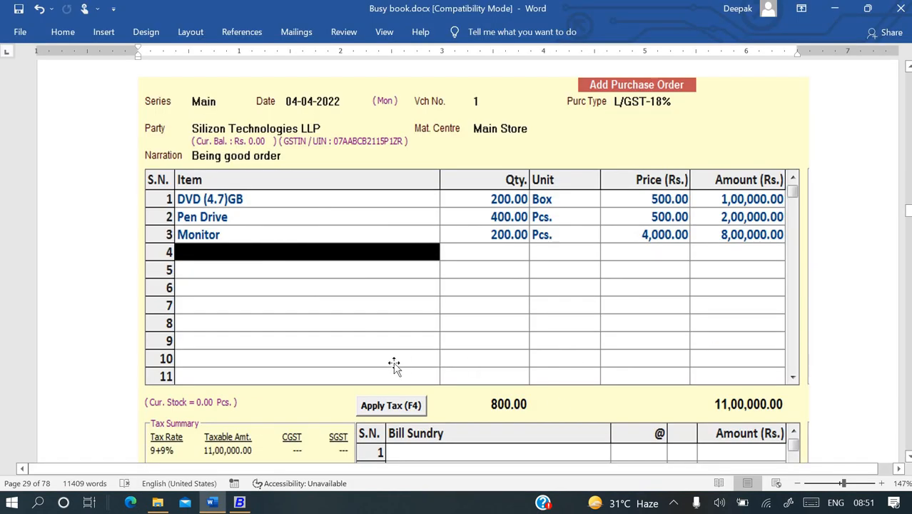
{"action": "key", "text": "alt+Tab"}
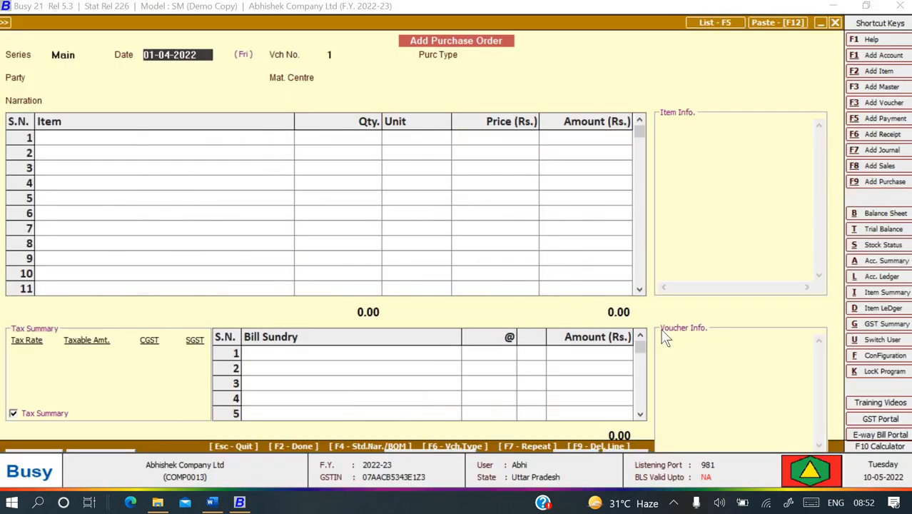
{"action": "type", "text": "04-04"}
{"action": "key", "text": "Return"}
Set the purchase type to L/GST-18%.
{"action": "key", "text": "alt+Tab"}
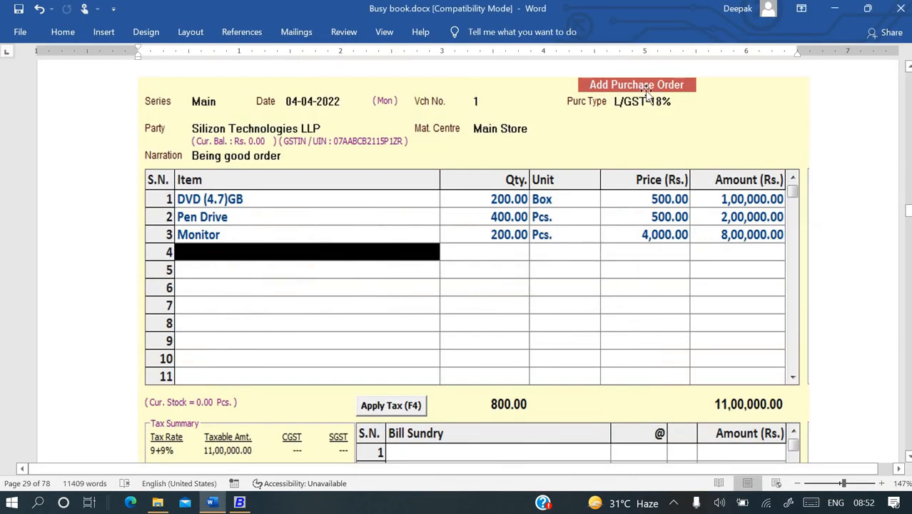
{"action": "key", "text": "alt+Tab"}
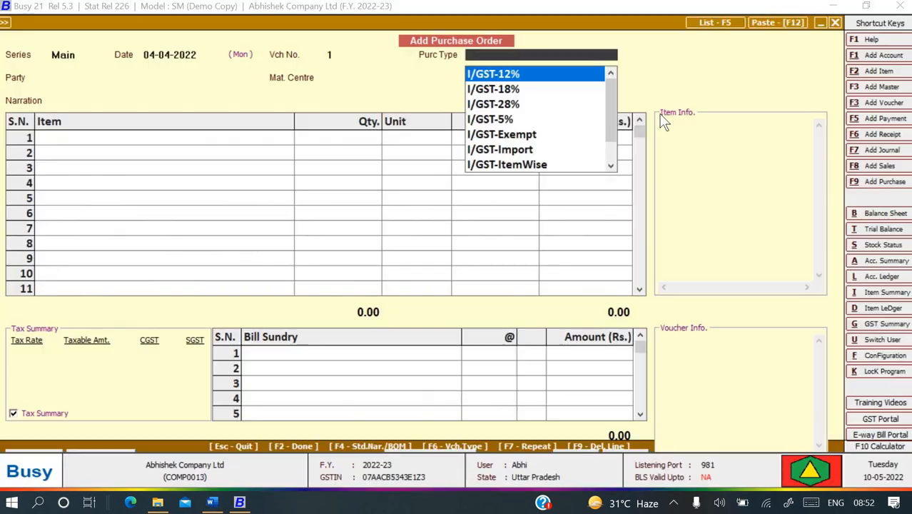
{"action": "key", "text": "Down"}
{"action": "key", "text": "Down"}
{"action": "key", "text": "Up"}
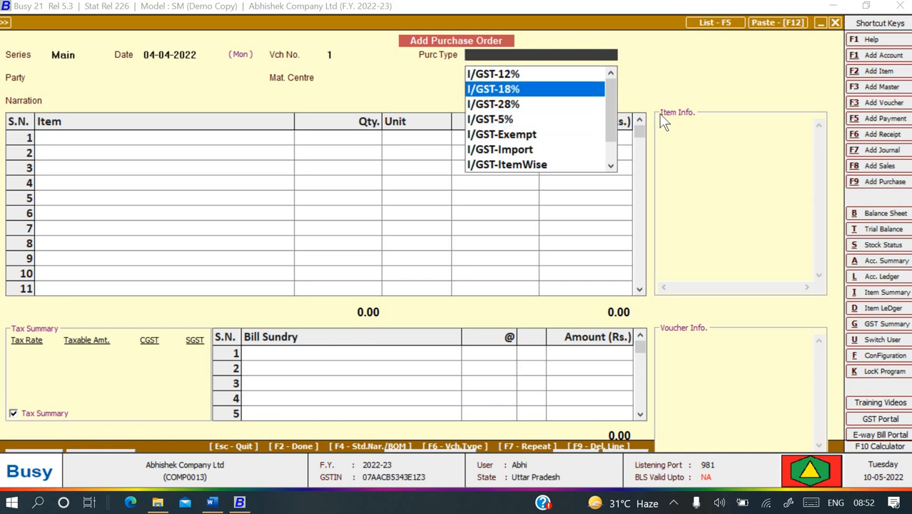
{"action": "key", "text": "Down"}
{"action": "key", "text": "Up"}
{"action": "key", "text": "Up"}
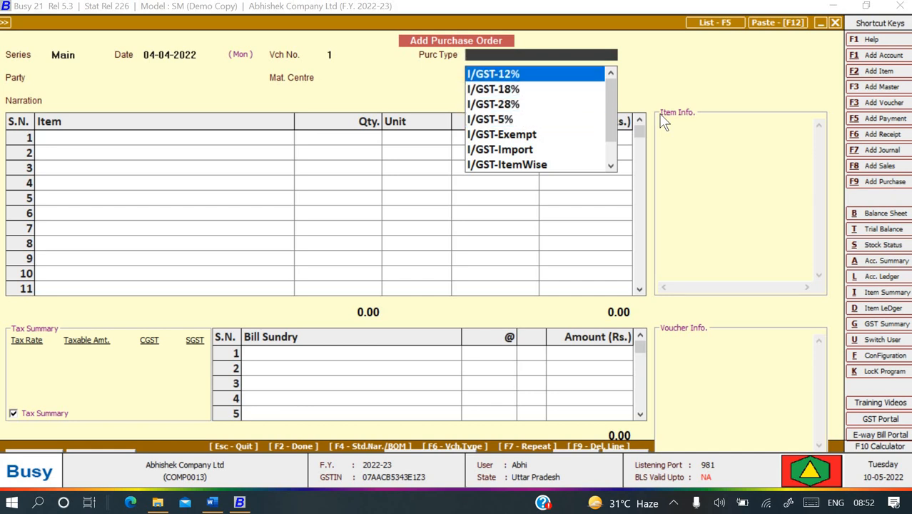
{"action": "key", "text": "Down"}
{"action": "key", "text": "Down"}
{"action": "key", "text": "Down"}
{"action": "key", "text": "Down"}
{"action": "key", "text": "Down"}
{"action": "key", "text": "Down"}
{"action": "key", "text": "Down"}
{"action": "key", "text": "Down"}
{"action": "key", "text": "Down"}
{"action": "key", "text": "Down"}
{"action": "key", "text": "Down"}
{"action": "key", "text": "Down"}
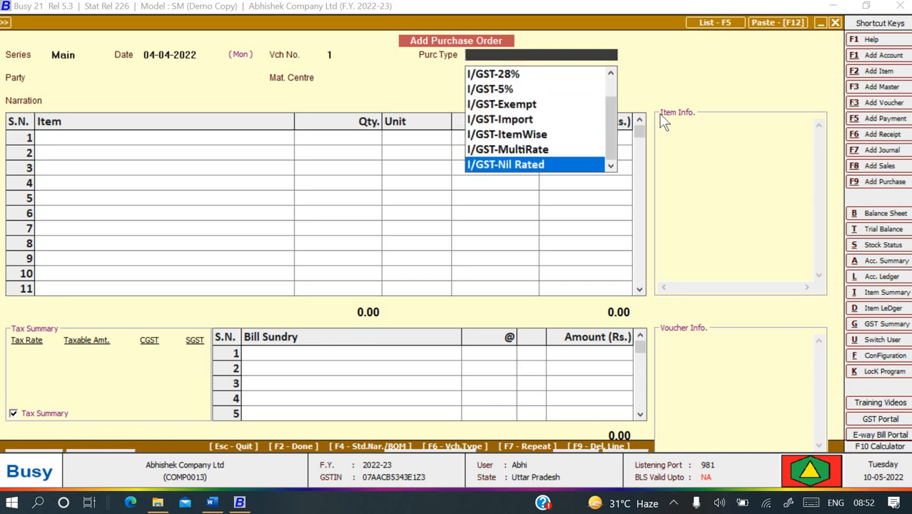
{"action": "key", "text": "Down"}
{"action": "key", "text": "Down"}
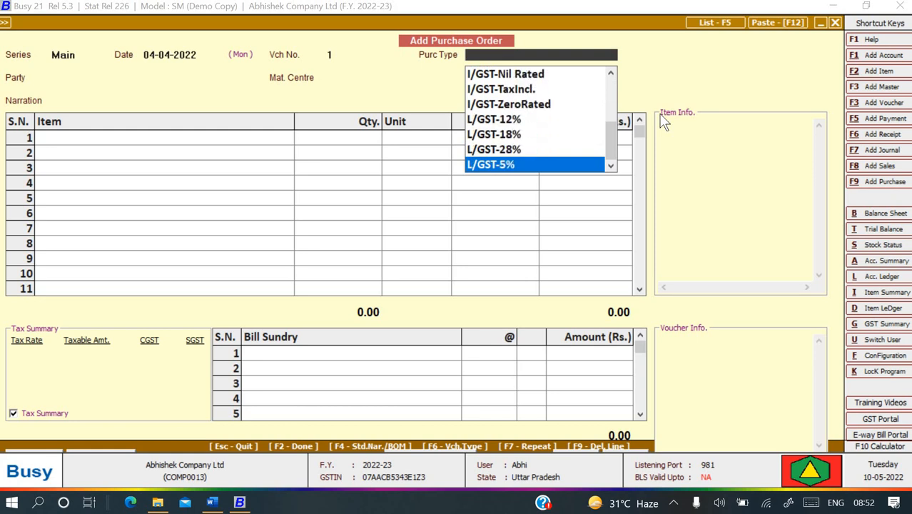
{"action": "key", "text": "Up"}
{"action": "key", "text": "Up"}
{"action": "key", "text": "Return"}
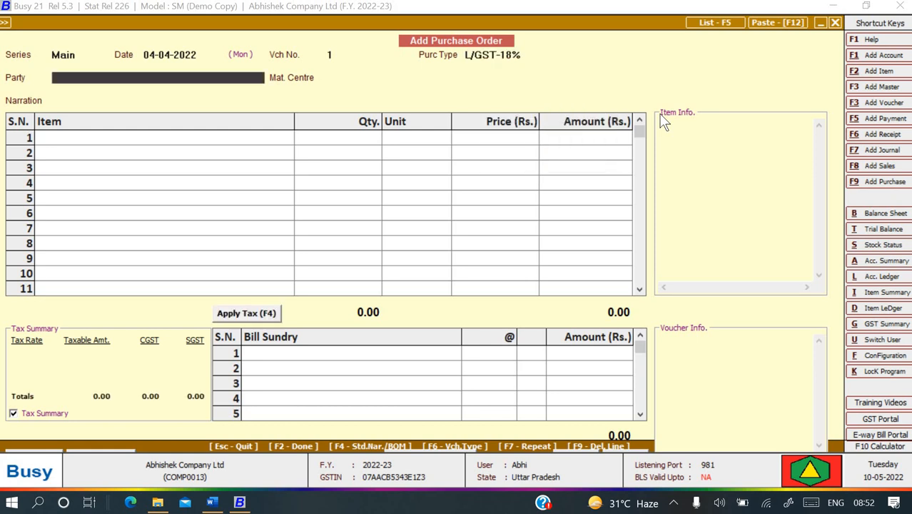
Select Silicon Technology LLP as the order's party.
{"action": "key", "text": "alt+Tab"}
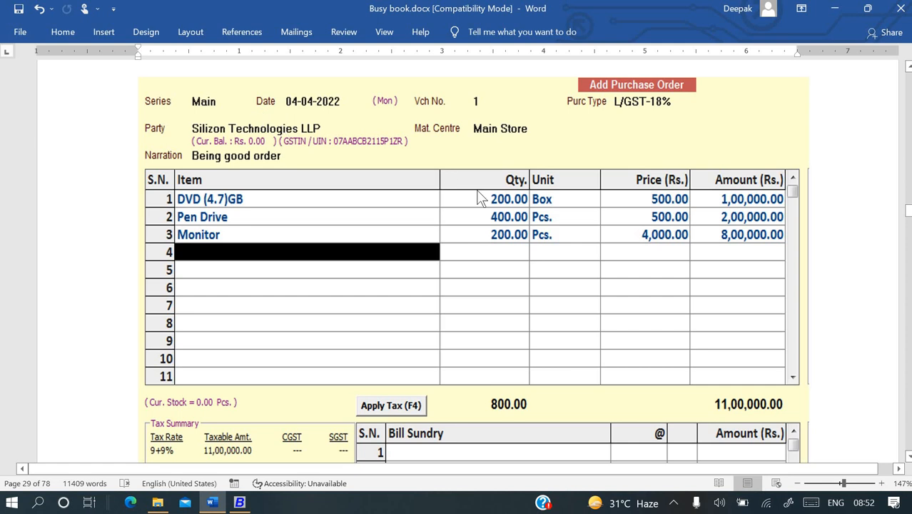
{"action": "key", "text": "alt+Tab"}
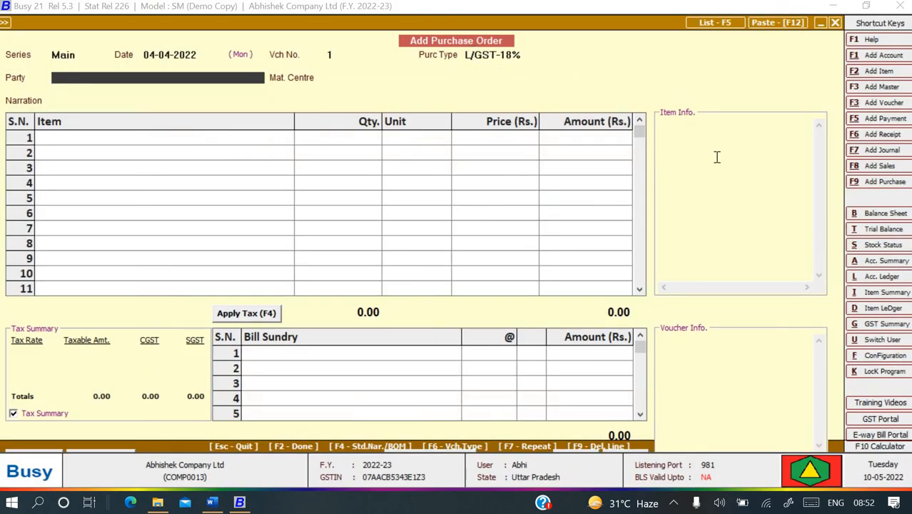
{"action": "key", "text": "alt+Tab"}
{"action": "key", "text": "alt+Tab"}
{"action": "type", "text": "si"}
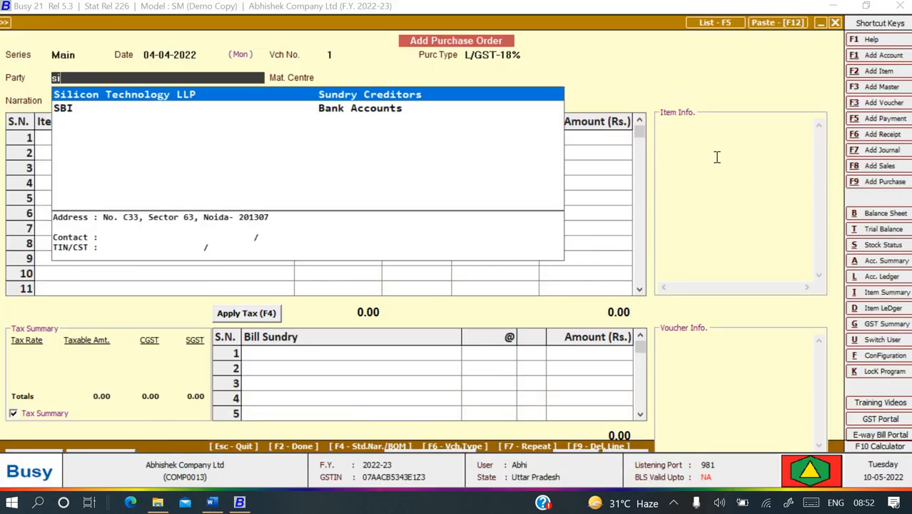
{"action": "key", "text": "Return"}
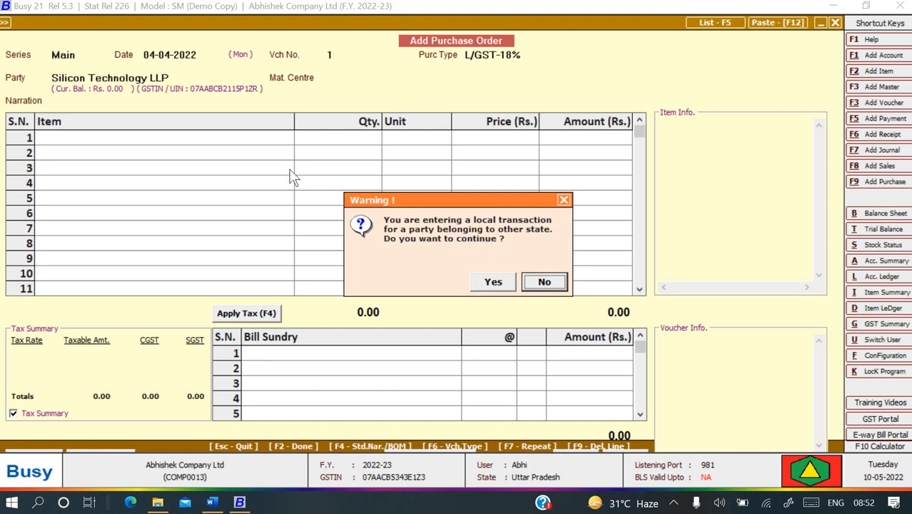
Decline the interstate party warning and abandon the unfinished purchase order.
{"action": "key", "text": "Escape"}
{"action": "key", "text": "Escape"}
{"action": "left_click", "coordinate": [498, 289]}
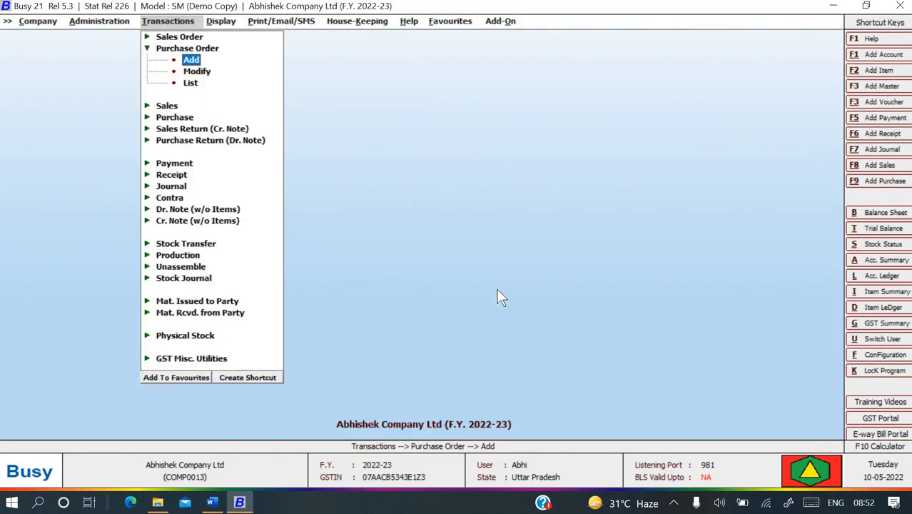
{"action": "key", "text": "Escape"}
{"action": "key", "text": "Escape"}
Go to Regional Settings under Administration > Configuration > Features / Options.
{"action": "key", "text": "Left"}
{"action": "key", "text": "Return"}
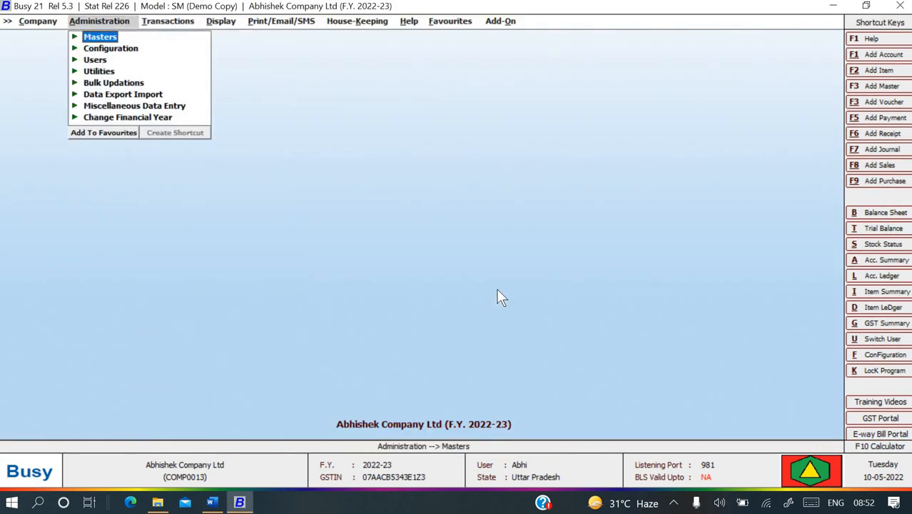
{"action": "key", "text": "Down"}
{"action": "key", "text": "Return"}
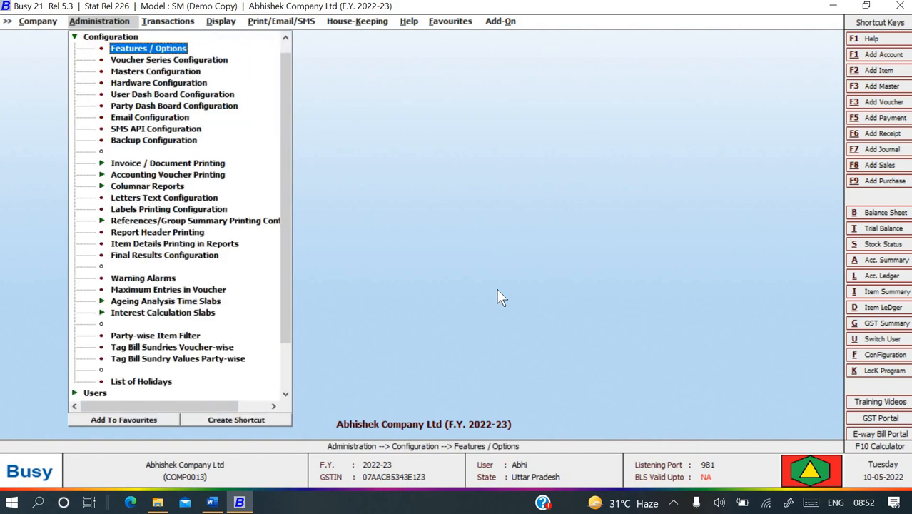
{"action": "key", "text": "Return"}
{"action": "key", "text": "Down"}
{"action": "key", "text": "Down"}
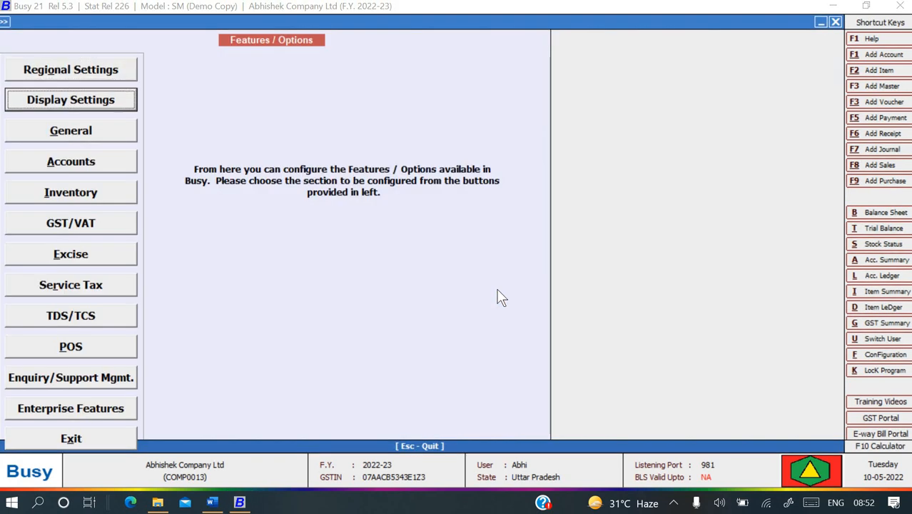
{"action": "key", "text": "Down"}
{"action": "key", "text": "Down"}
{"action": "key", "text": "Up"}
{"action": "key", "text": "Up"}
{"action": "key", "text": "Up"}
{"action": "key", "text": "Up"}
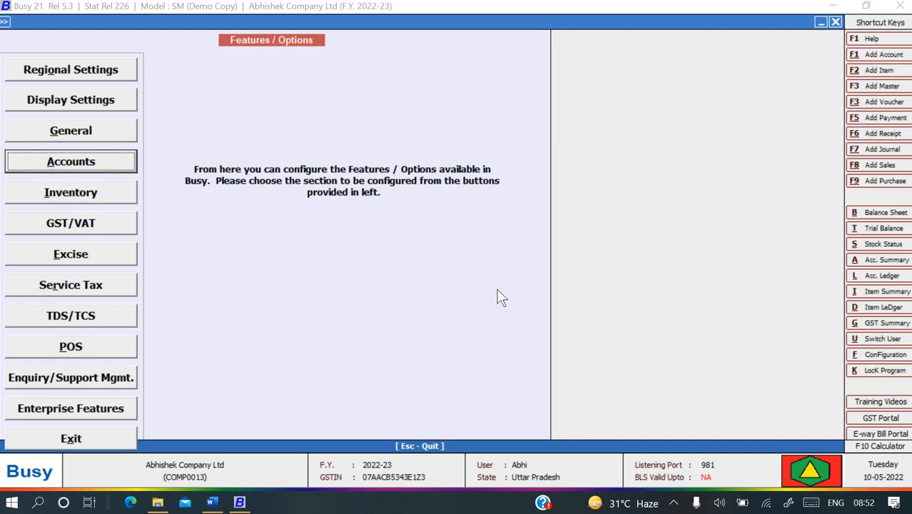
{"action": "key", "text": "Return"}
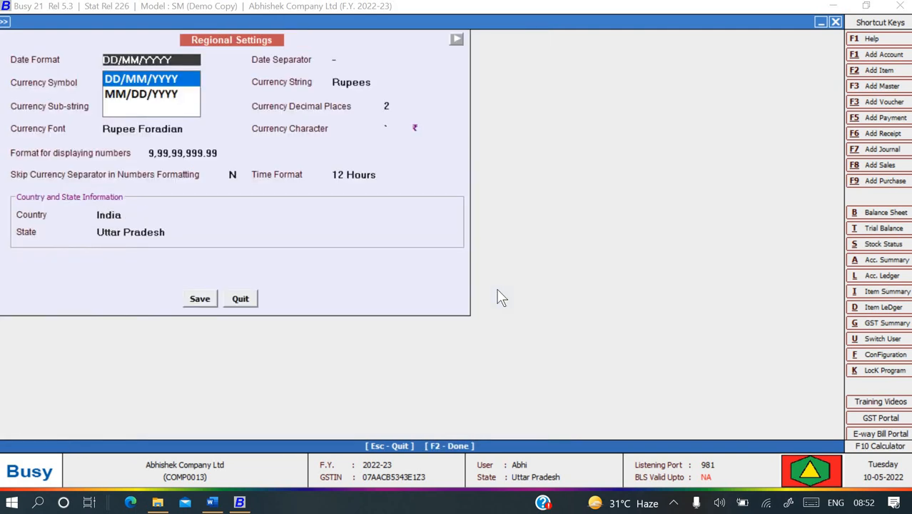
Change the company state from Uttar Pradesh to Delhi and save the regional settings.
{"action": "key", "text": "Return"}
{"action": "key", "text": "Return"}
{"action": "key", "text": "Return"}
{"action": "key", "text": "Return"}
{"action": "key", "text": "Return"}
{"action": "key", "text": "Return"}
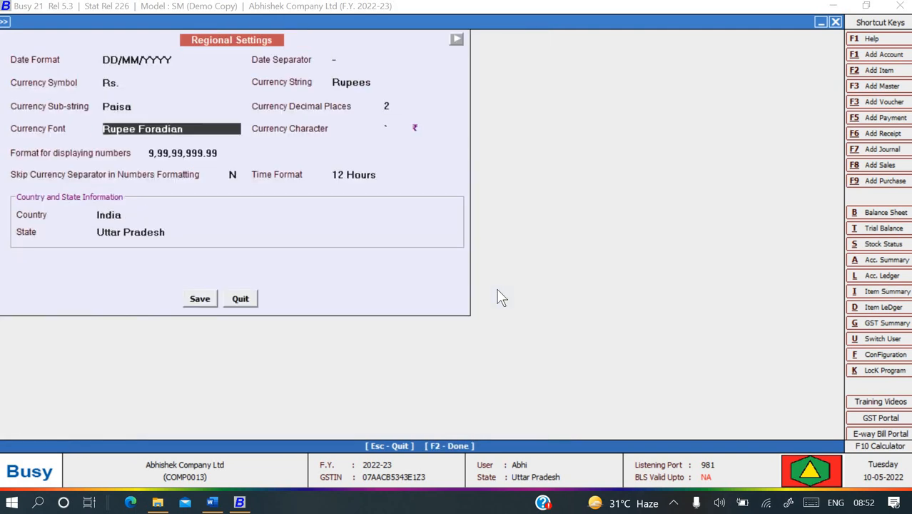
{"action": "key", "text": "Return"}
{"action": "key", "text": "Return"}
{"action": "key", "text": "Return"}
{"action": "key", "text": "Return"}
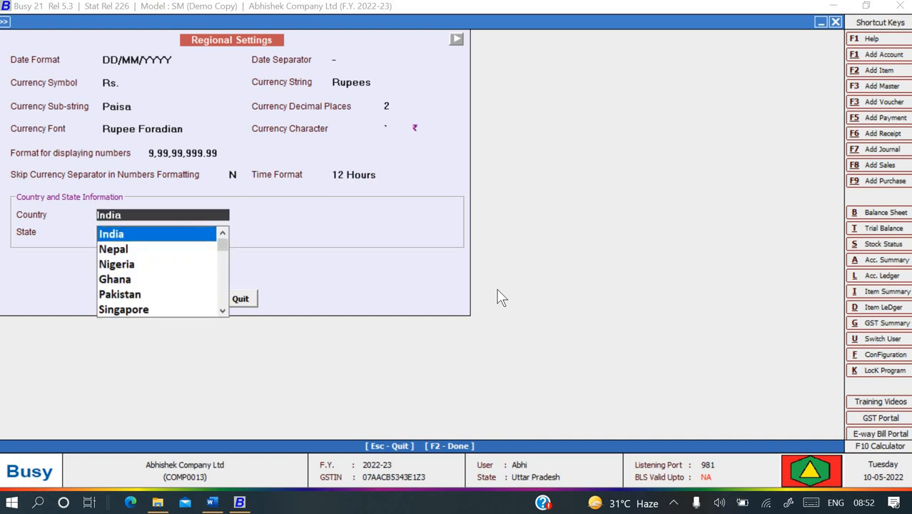
{"action": "type", "text": "del"}
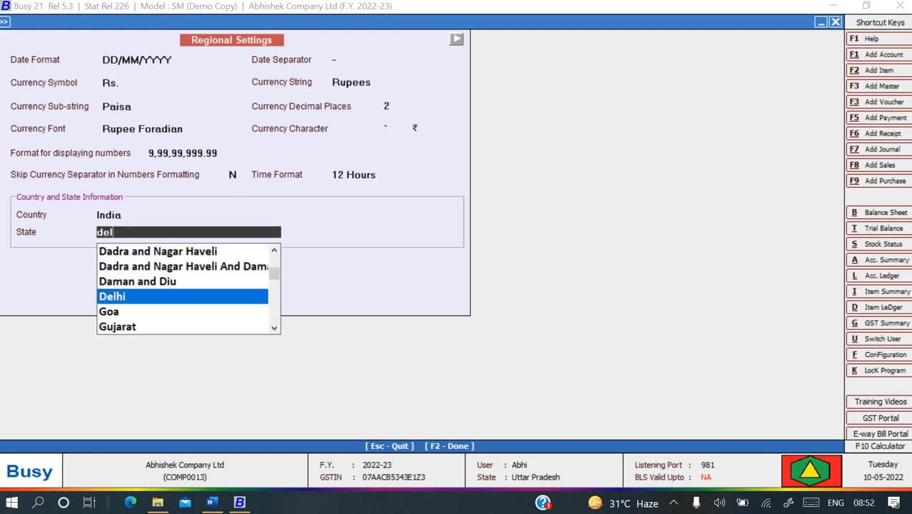
{"action": "key", "text": "Return"}
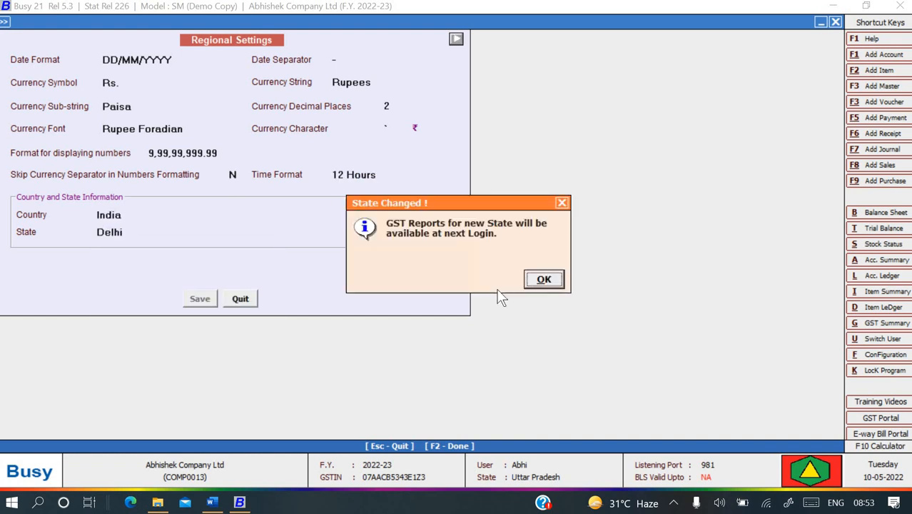
{"action": "key", "text": "Return"}
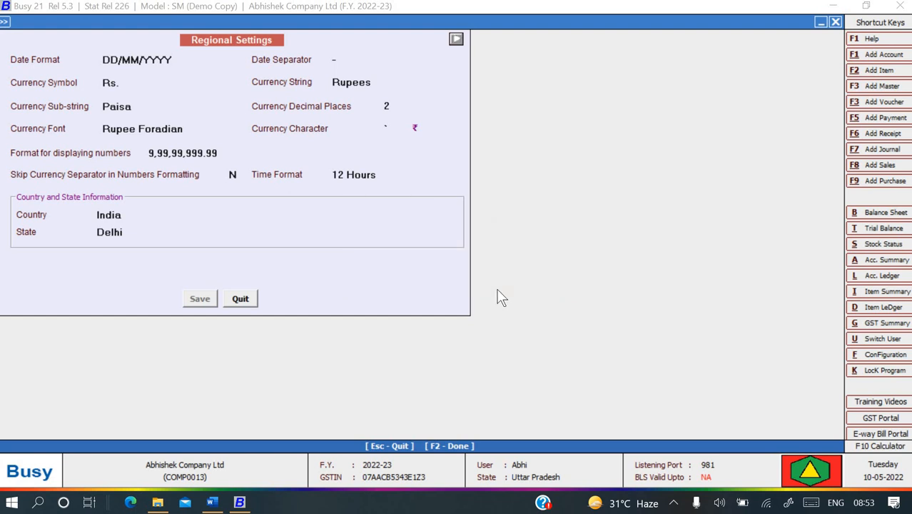
{"action": "key", "text": "Down"}
{"action": "key", "text": "Down"}
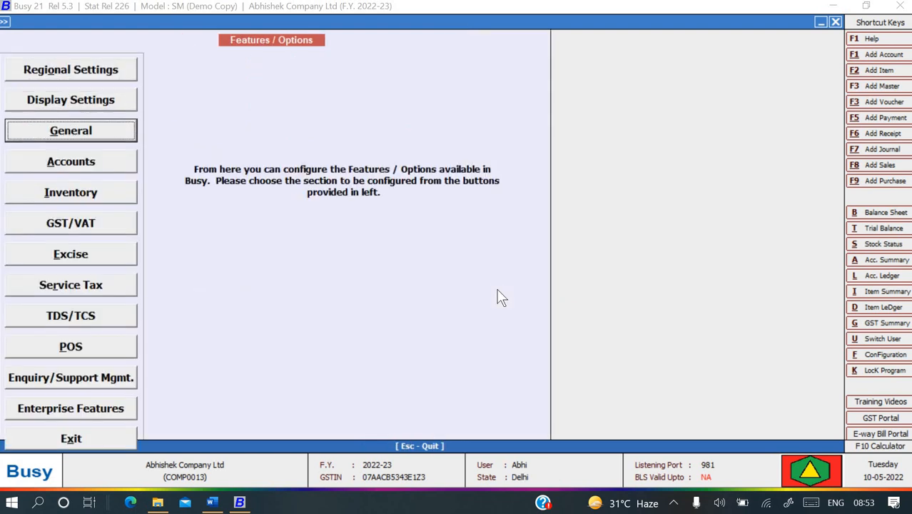
Recheck the regional settings, then leave Features / Options unchanged.
{"action": "key", "text": "Down"}
{"action": "key", "text": "Up"}
{"action": "key", "text": "Up"}
{"action": "key", "text": "Up"}
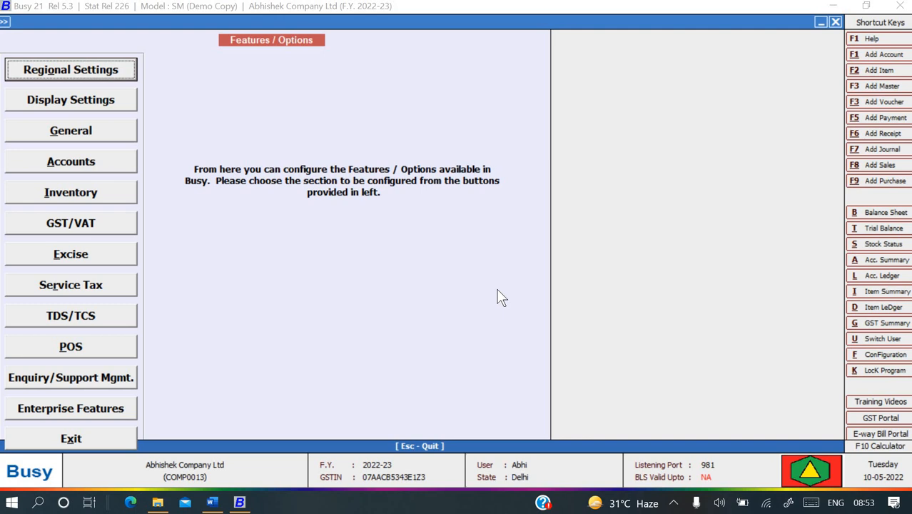
{"action": "key", "text": "Return"}
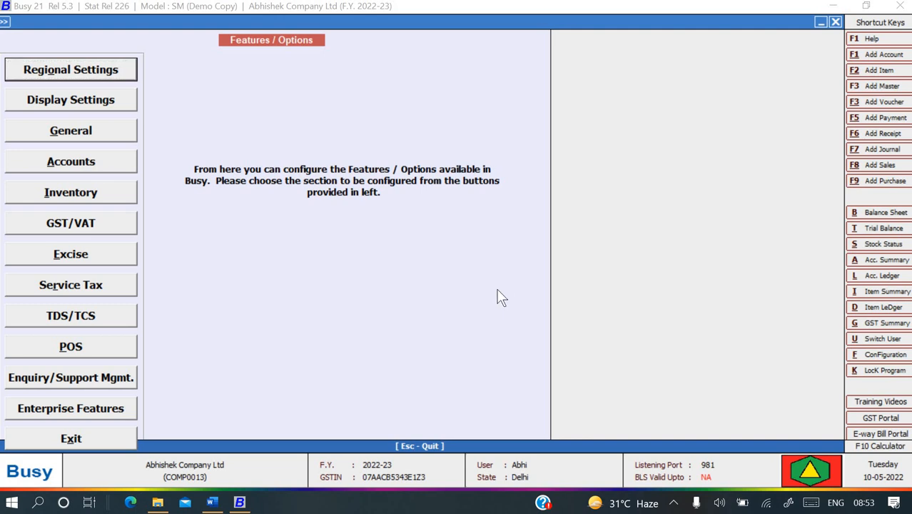
{"action": "key", "text": "Escape"}
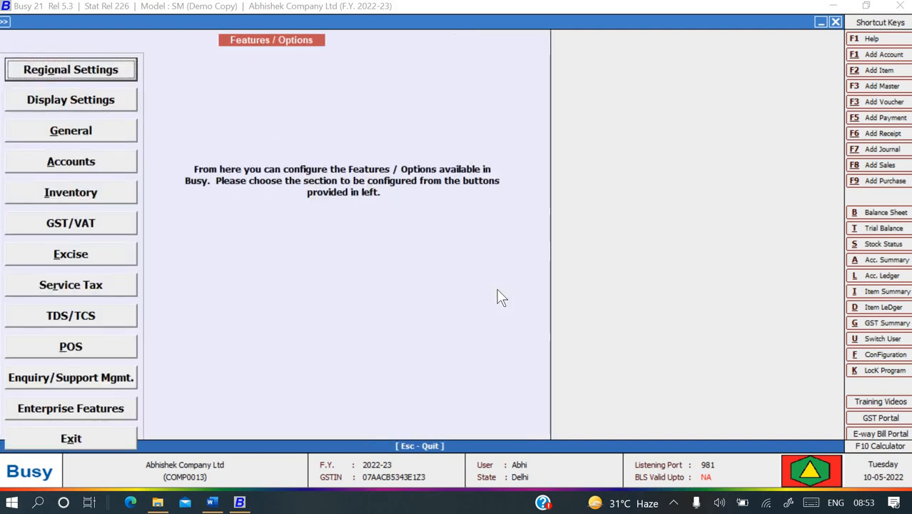
{"action": "key", "text": "Escape"}
{"action": "key", "text": "Escape"}
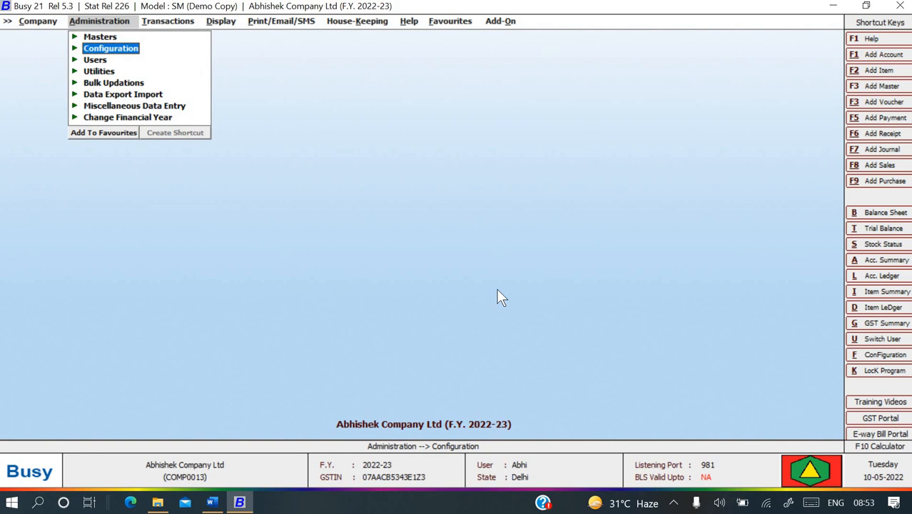
Start a new purchase order in the Main series.
{"action": "key", "text": "Return"}
{"action": "key", "text": "Down"}
{"action": "key", "text": "Down"}
{"action": "key", "text": "Down"}
{"action": "key", "text": "Down"}
{"action": "key", "text": "Escape"}
{"action": "key", "text": "Escape"}
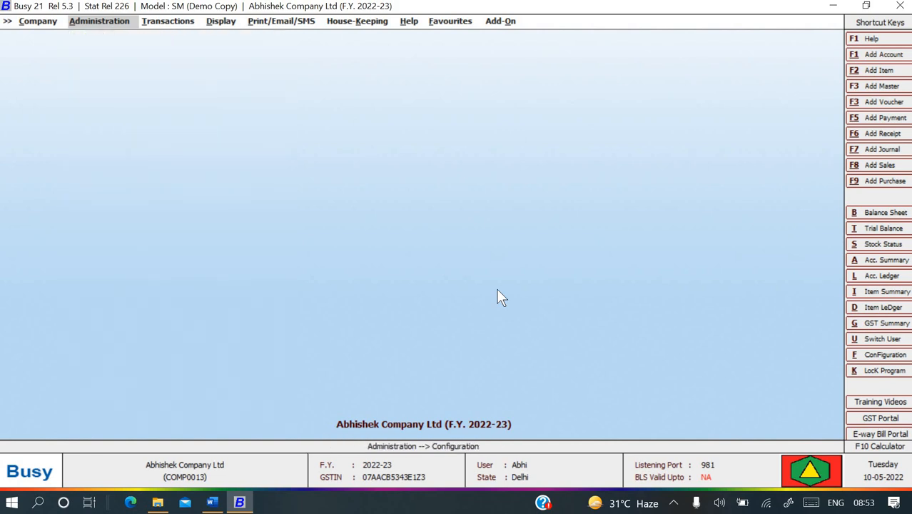
{"action": "key", "text": "Right"}
{"action": "key", "text": "Return"}
{"action": "key", "text": "Down"}
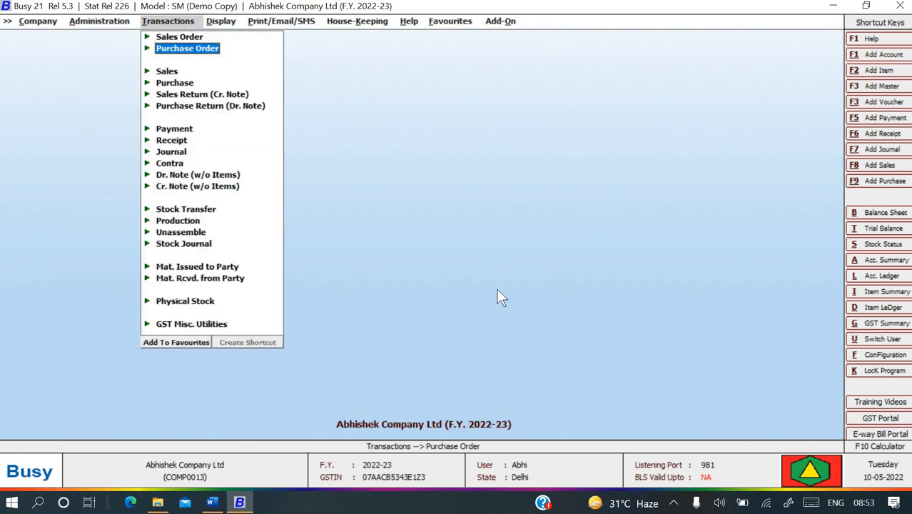
{"action": "key", "text": "Return"}
{"action": "key", "text": "Return"}
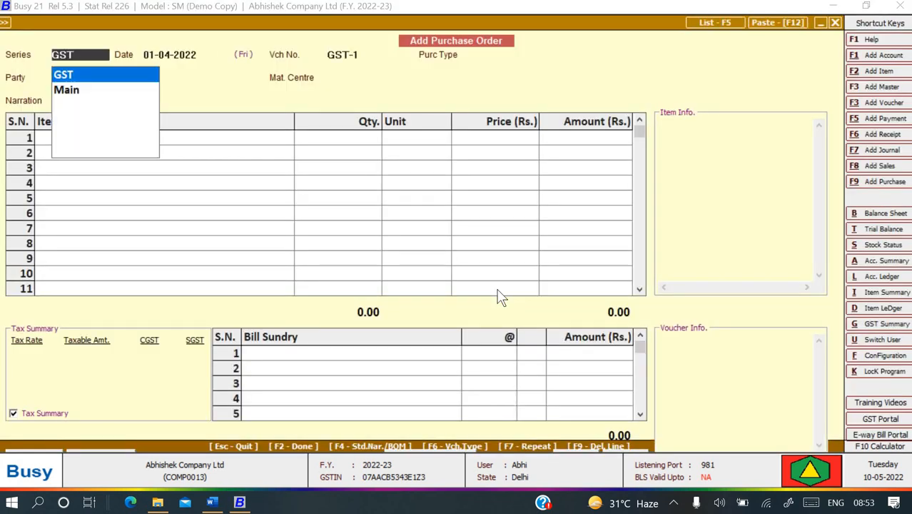
{"action": "key", "text": "Down"}
{"action": "key", "text": "Return"}
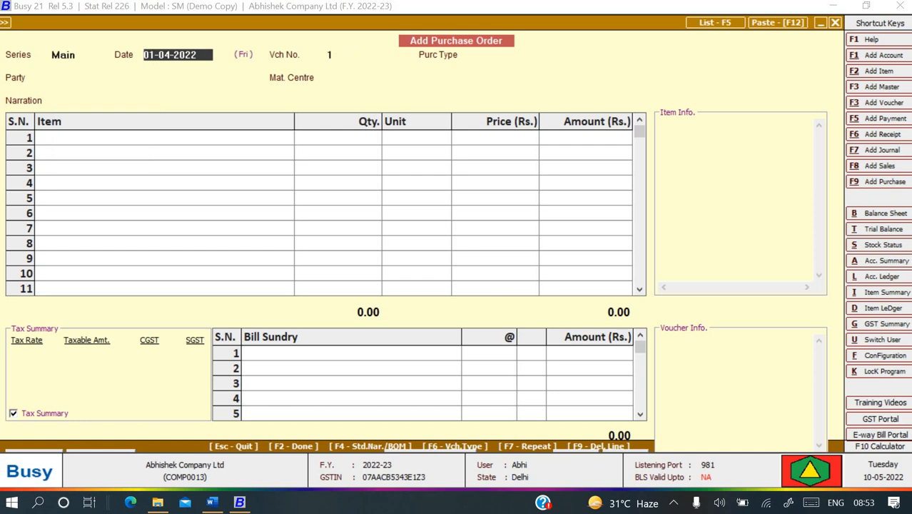
Date the order 04-04-2022 with purchase type L/GST-18%.
{"action": "type", "text": "04-04"}
{"action": "key", "text": "Return"}
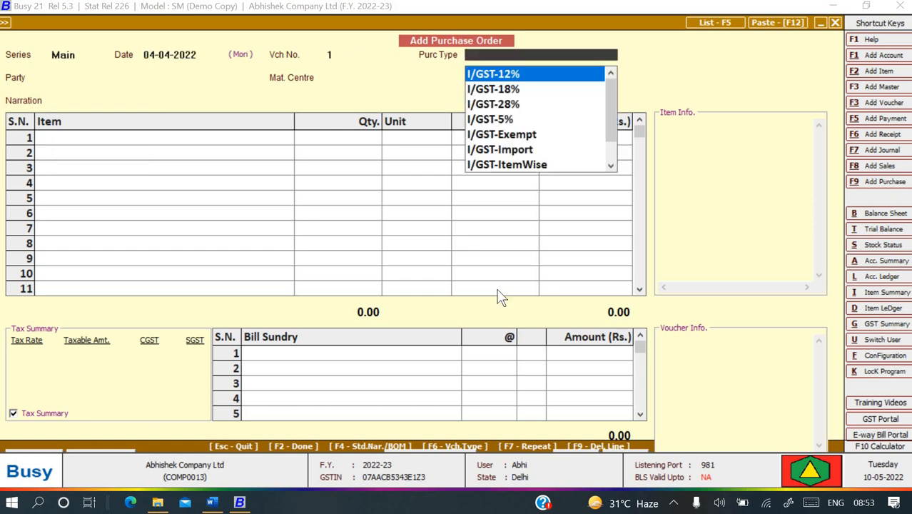
{"action": "key", "text": "Down"}
{"action": "key", "text": "Down"}
{"action": "key", "text": "Down"}
{"action": "key", "text": "Down"}
{"action": "key", "text": "Down"}
{"action": "key", "text": "Down"}
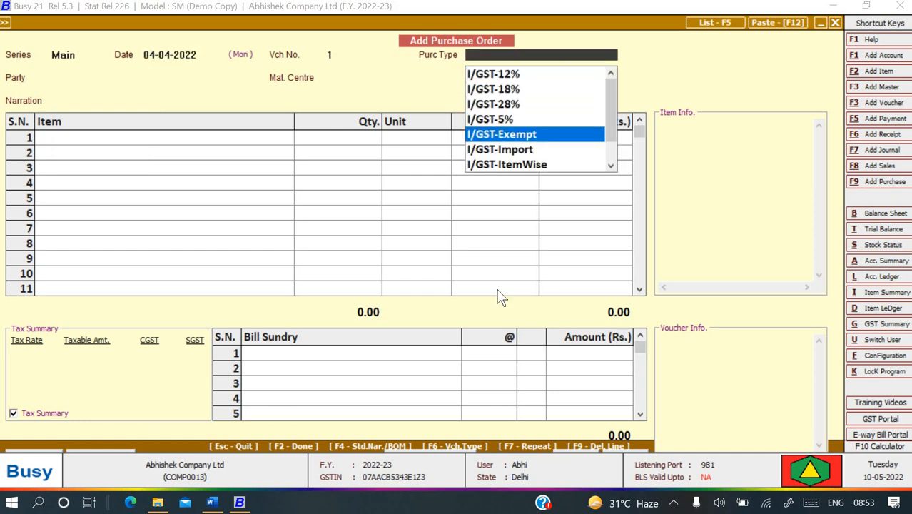
{"action": "key", "text": "Down"}
{"action": "key", "text": "Down"}
{"action": "key", "text": "Down"}
{"action": "key", "text": "Down"}
{"action": "key", "text": "Down"}
{"action": "key", "text": "Down"}
{"action": "key", "text": "Down"}
{"action": "key", "text": "Down"}
{"action": "key", "text": "Down"}
{"action": "key", "text": "Down"}
{"action": "key", "text": "Down"}
{"action": "key", "text": "Down"}
{"action": "key", "text": "Down"}
{"action": "key", "text": "Down"}
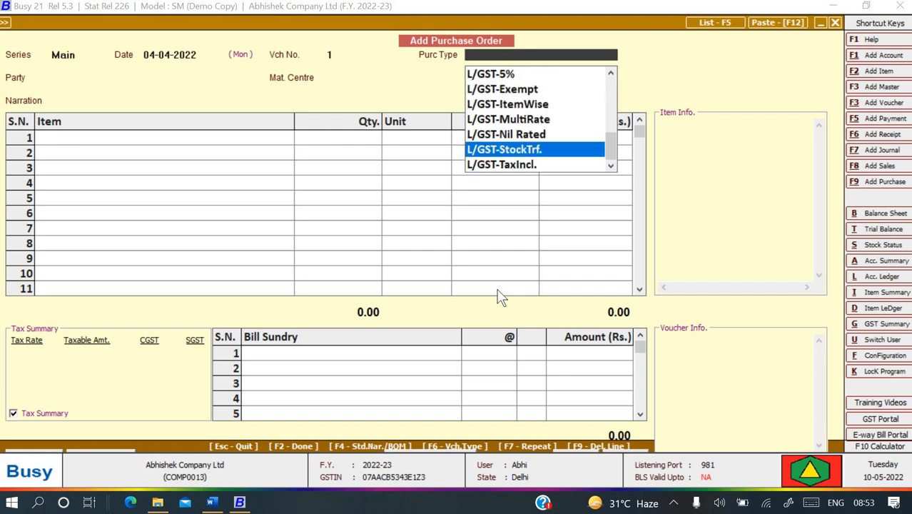
{"action": "key", "text": "Up"}
{"action": "key", "text": "Up"}
{"action": "key", "text": "Up"}
{"action": "key", "text": "Up"}
{"action": "key", "text": "Up"}
{"action": "key", "text": "Up"}
{"action": "key", "text": "Up"}
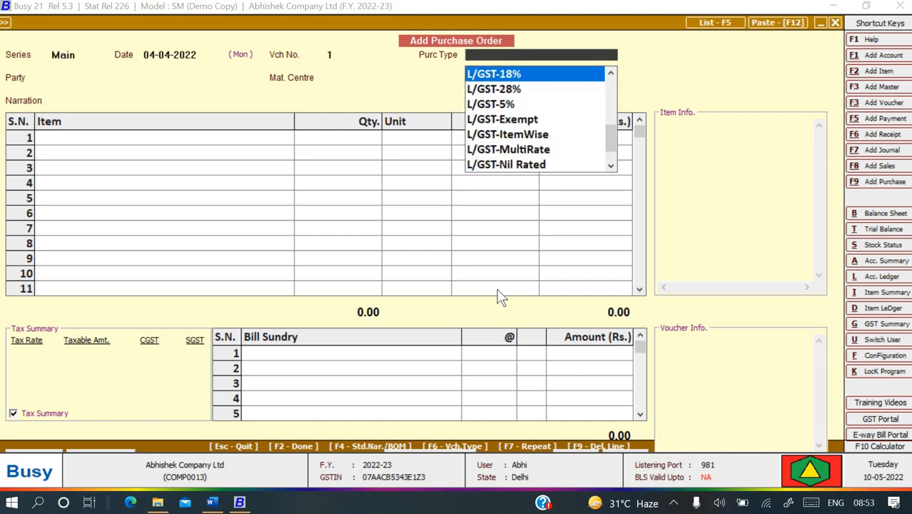
{"action": "key", "text": "Return"}
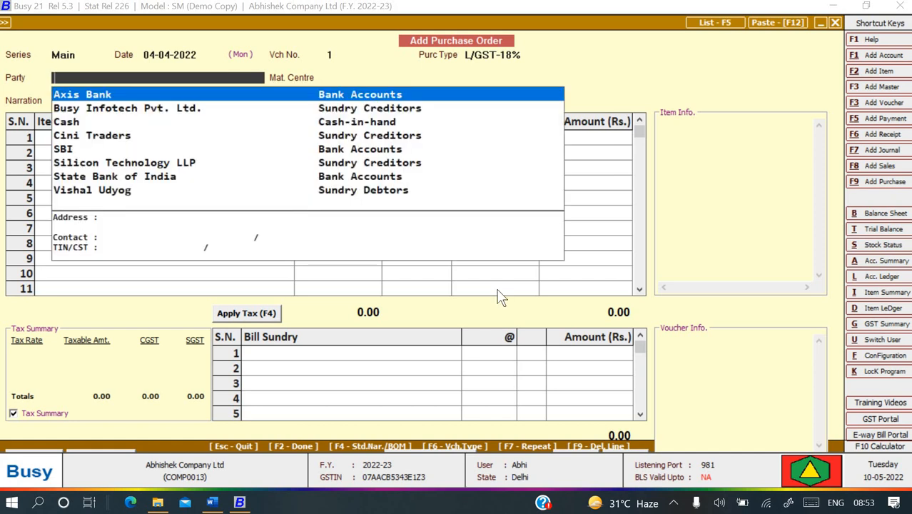
Select Silicon Technology LLP as the order's party.
{"action": "type", "text": "s"}
{"action": "key", "text": "Down"}
{"action": "key", "text": "Return"}
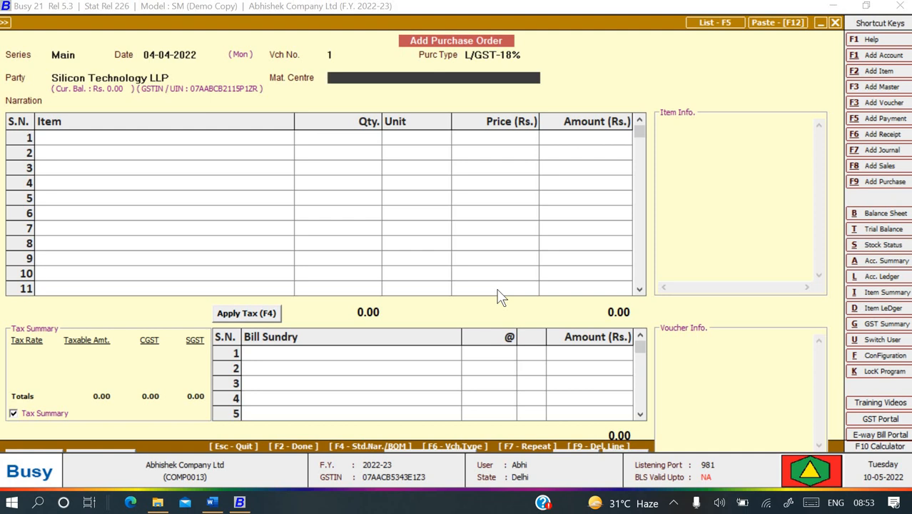
Set the material centre to Main Store after checking the Word reference.
{"action": "key", "text": "alt+Tab"}
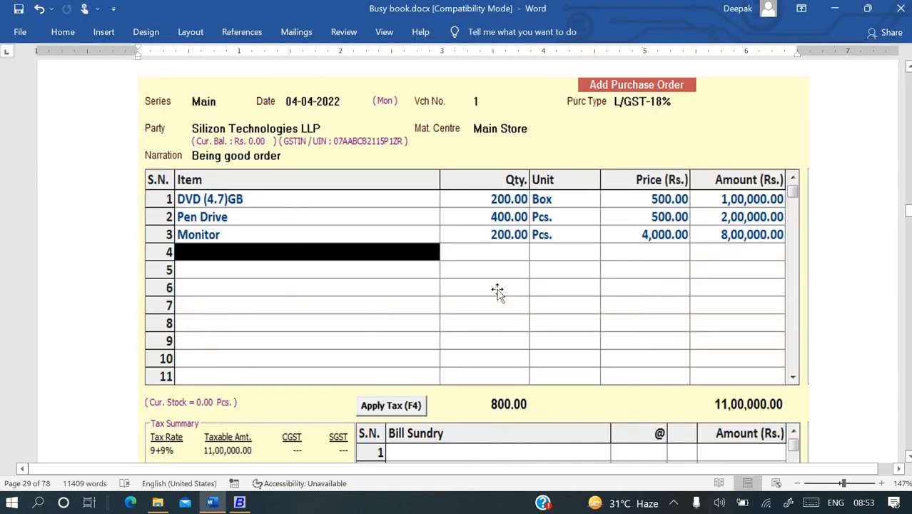
{"action": "key", "text": "alt+Tab"}
{"action": "key", "text": "Down"}
{"action": "key", "text": "Down"}
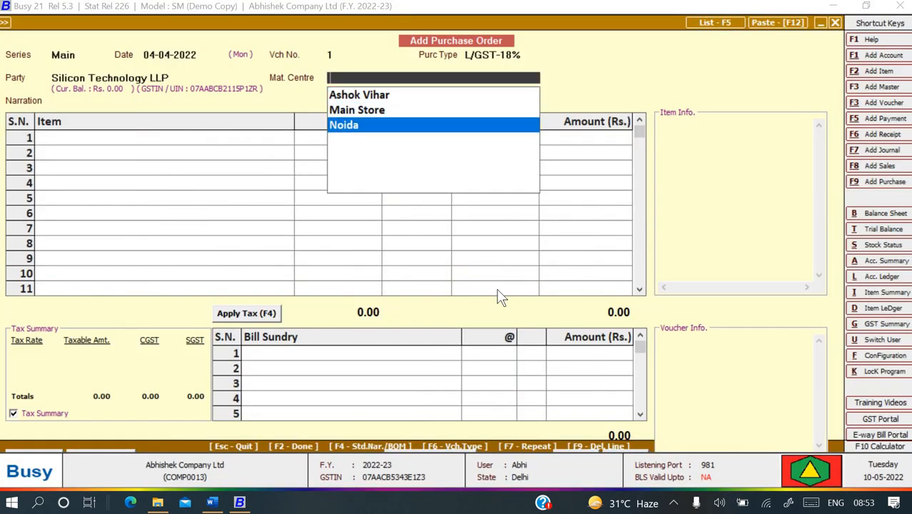
{"action": "key", "text": "Up"}
{"action": "key", "text": "Return"}
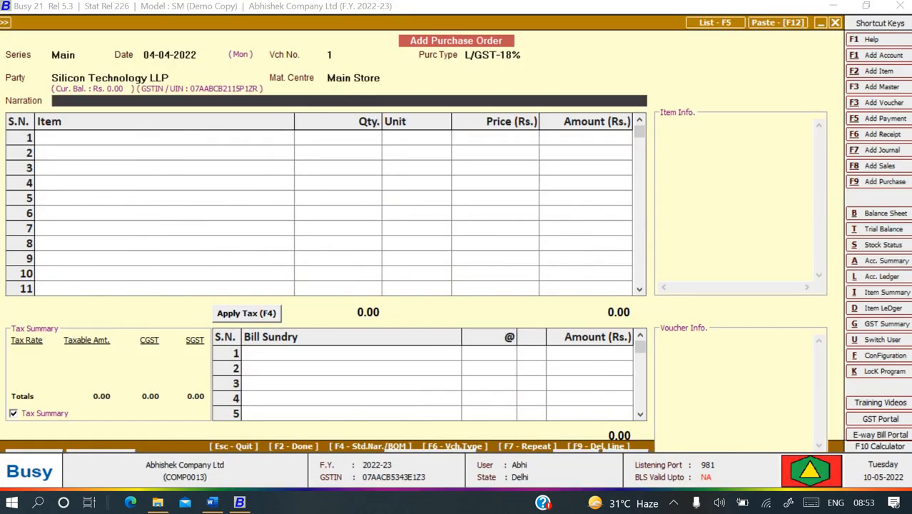
{"action": "key", "text": "Up"}
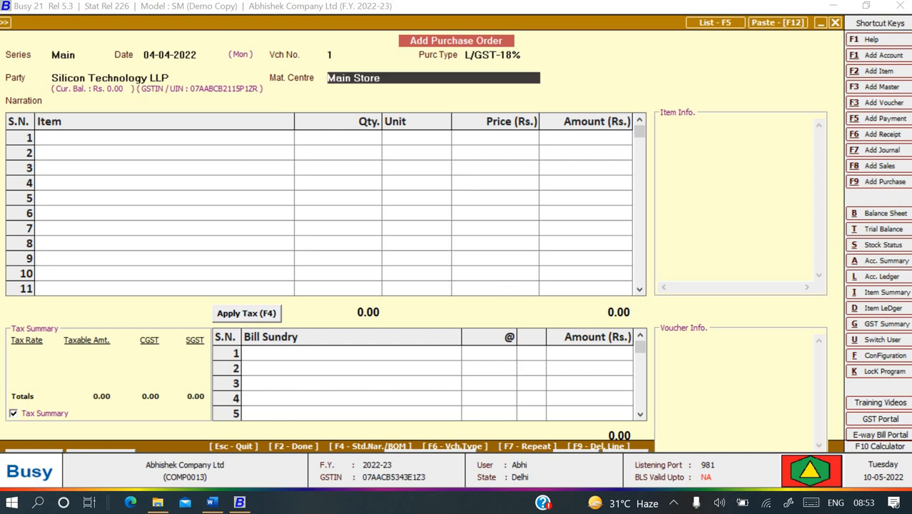
{"action": "key", "text": "space"}
{"action": "key", "text": "Down"}
{"action": "key", "text": "Down"}
{"action": "key", "text": "Up"}
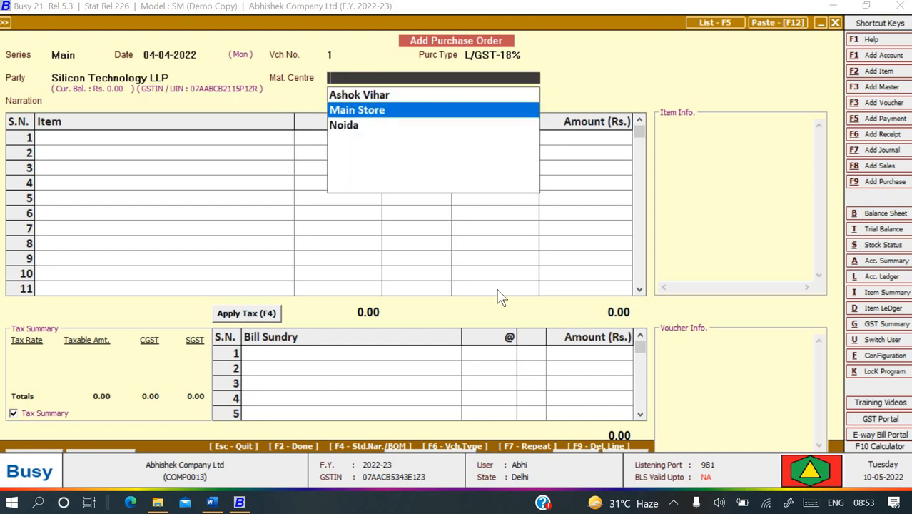
{"action": "key", "text": "Return"}
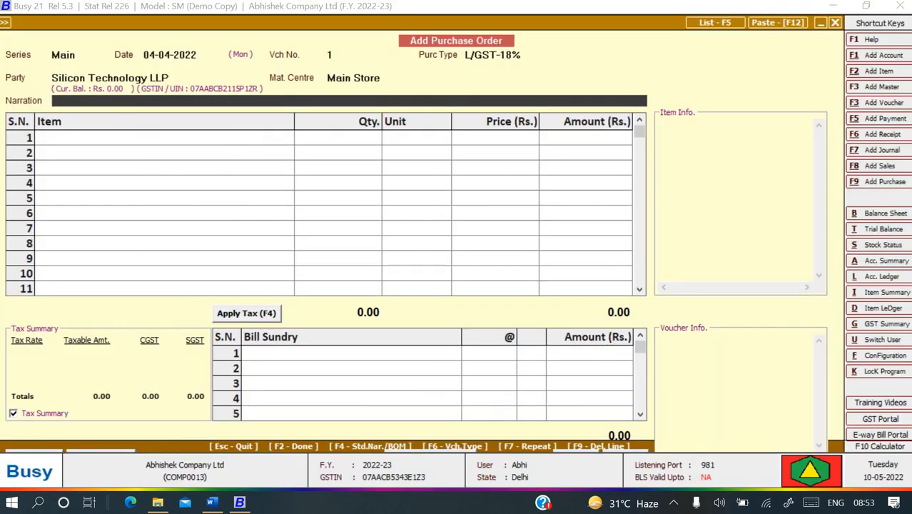
Enter the narration 'Being goods order' and start item line 1 with 'DVD'.
{"action": "type", "text": "Being goods order"}
{"action": "key", "text": "Return"}
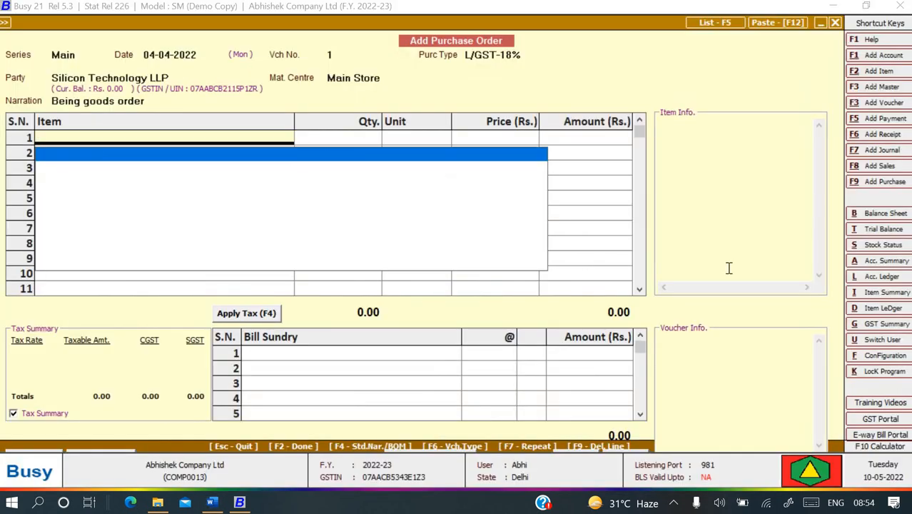
{"action": "type", "text": "d"}
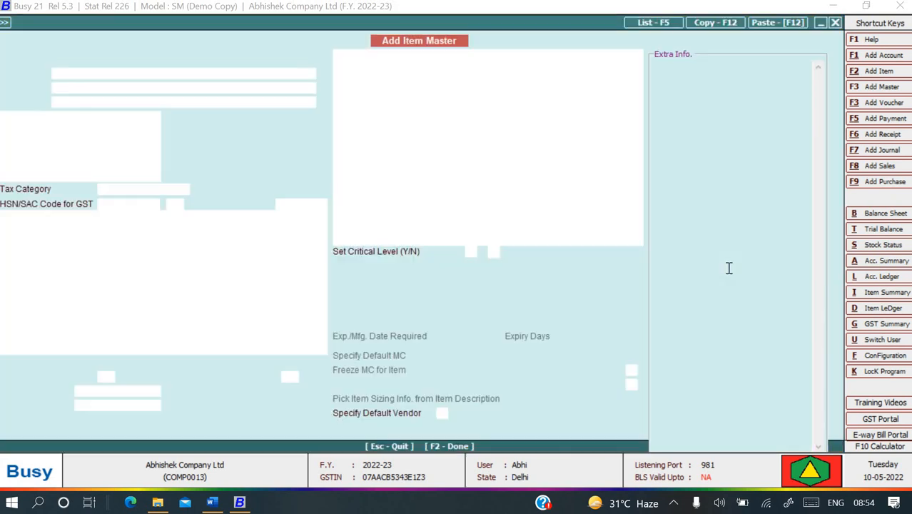
{"action": "type", "text": "DVD"}
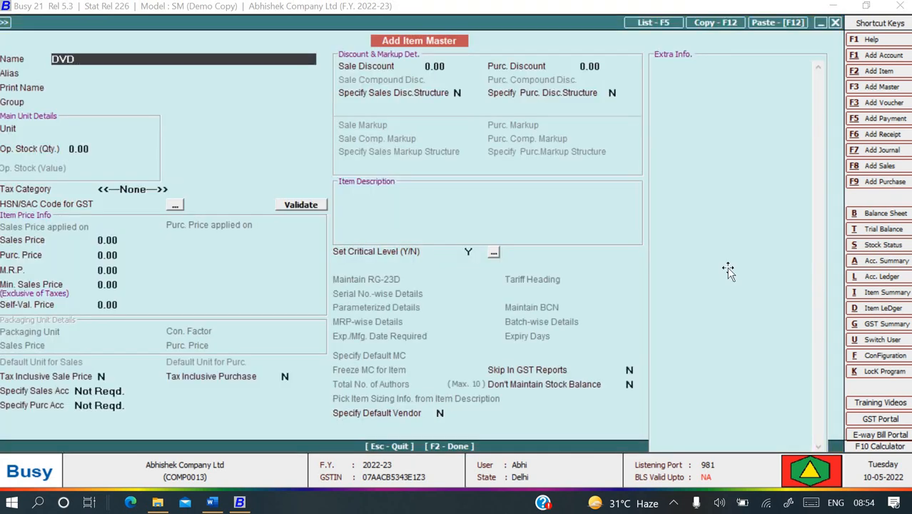
Name the new item 'DVD (4.7) GB' in the Hardware group with unit Box.
{"action": "type", "text": "(4.7) GB"}
{"action": "key", "text": "Return"}
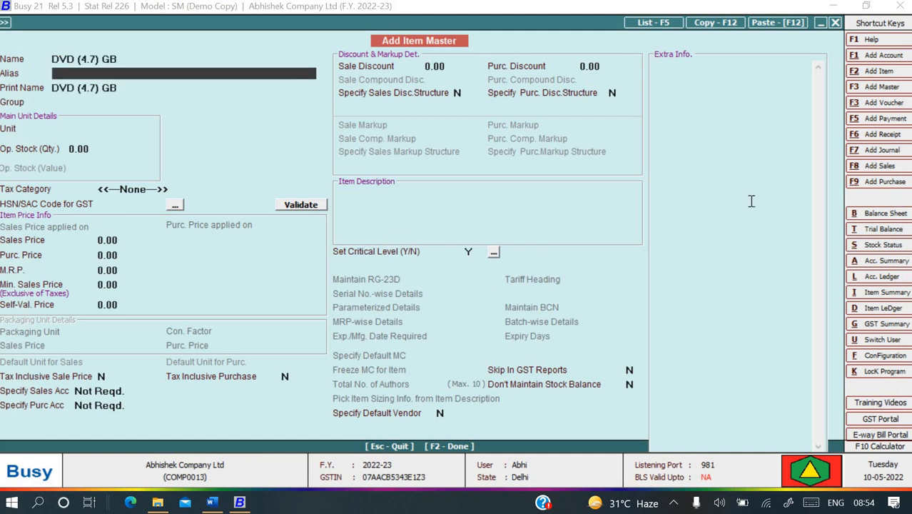
{"action": "key", "text": "Return"}
{"action": "key", "text": "Return"}
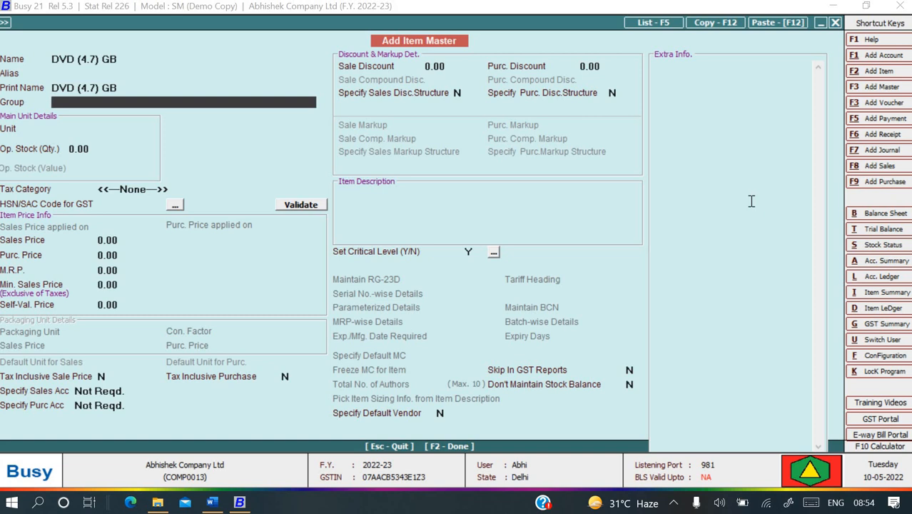
{"action": "key", "text": "Down"}
{"action": "key", "text": "Up"}
{"action": "key", "text": "Return"}
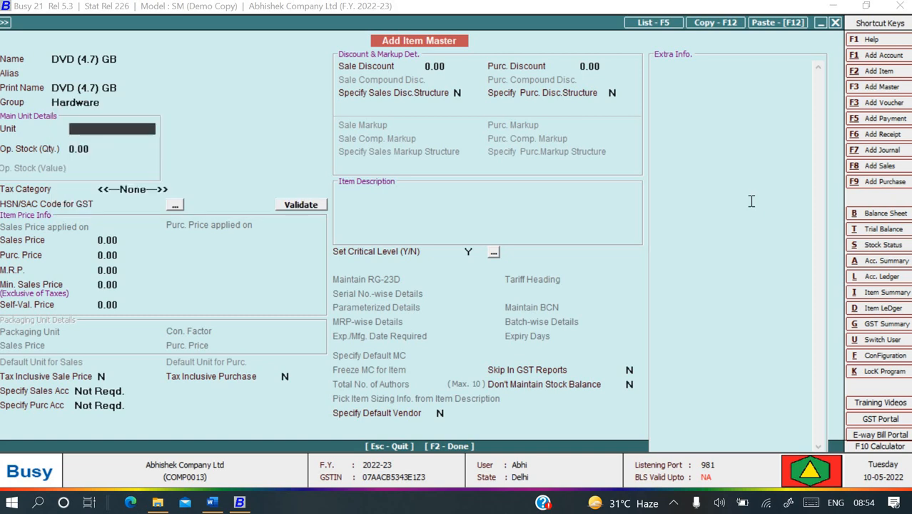
{"action": "key", "text": "alt+Tab"}
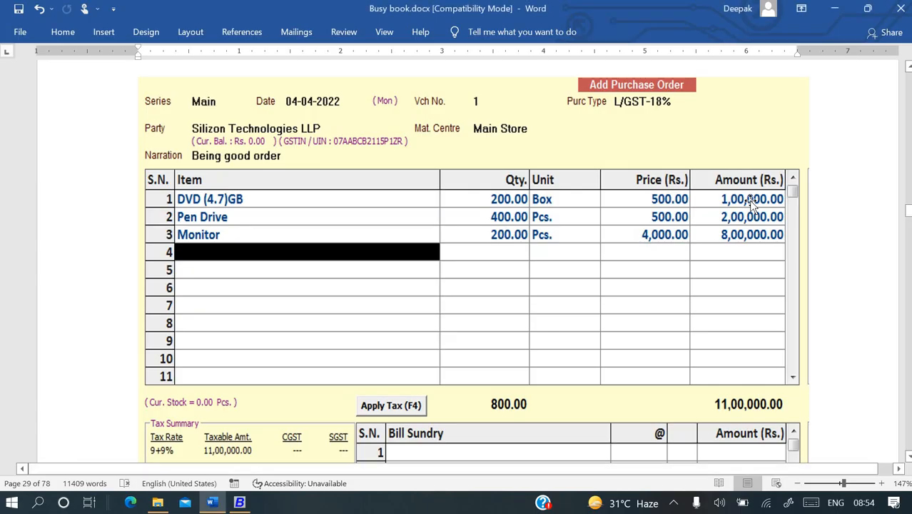
{"action": "key", "text": "alt+Tab"}
{"action": "type", "text": "b"}
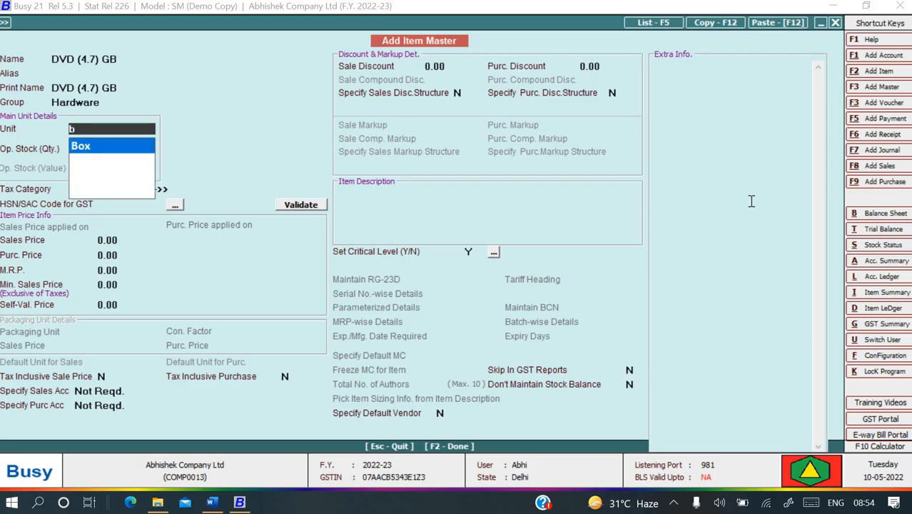
{"action": "key", "text": "Return"}
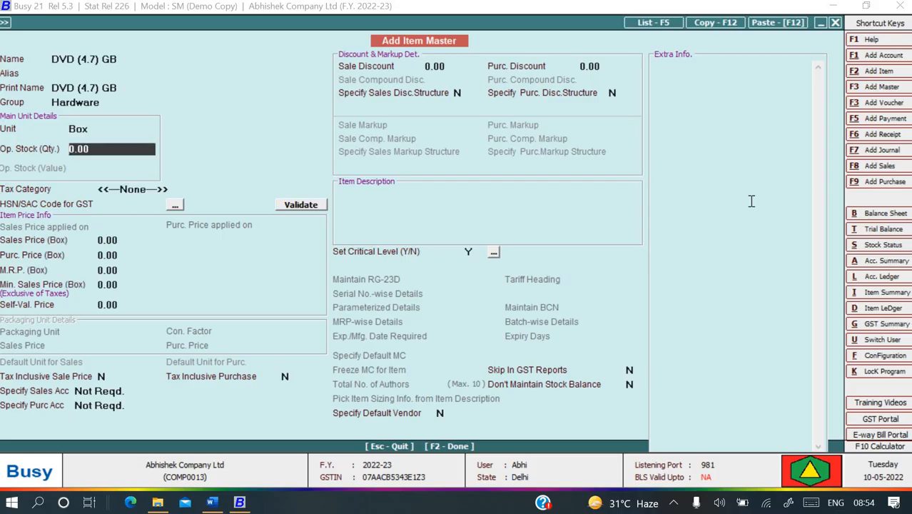
Give the item tax category GST 18% and HSN 8471, then save it.
{"action": "key", "text": "alt+Tab"}
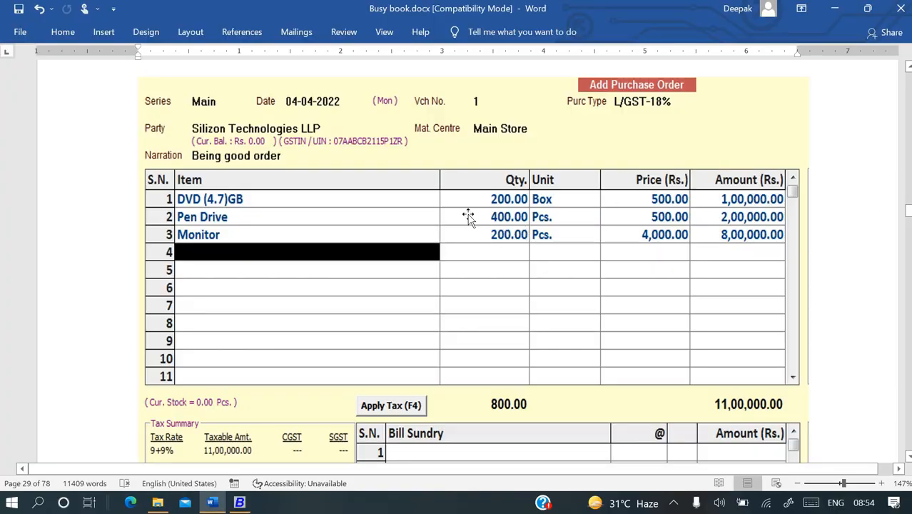
{"action": "key", "text": "alt+Tab"}
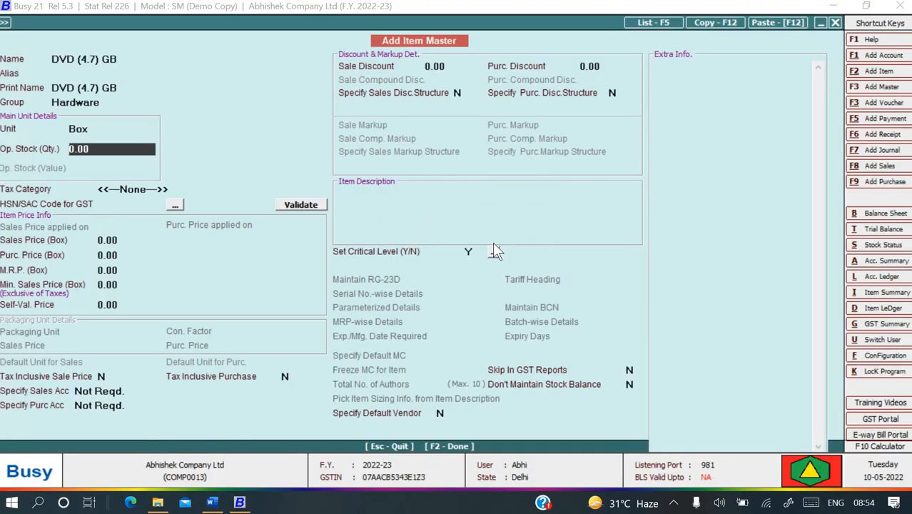
{"action": "key", "text": "Return"}
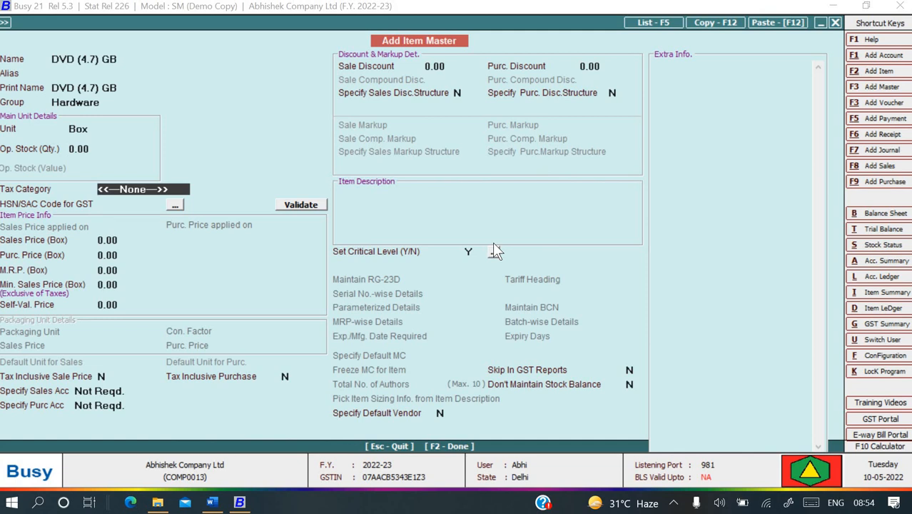
{"action": "key", "text": "space"}
{"action": "key", "text": "Down"}
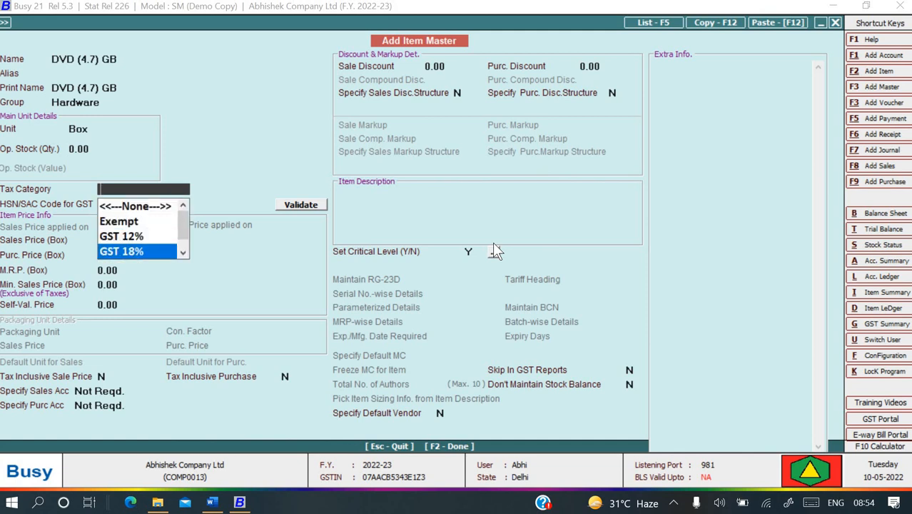
{"action": "key", "text": "Return"}
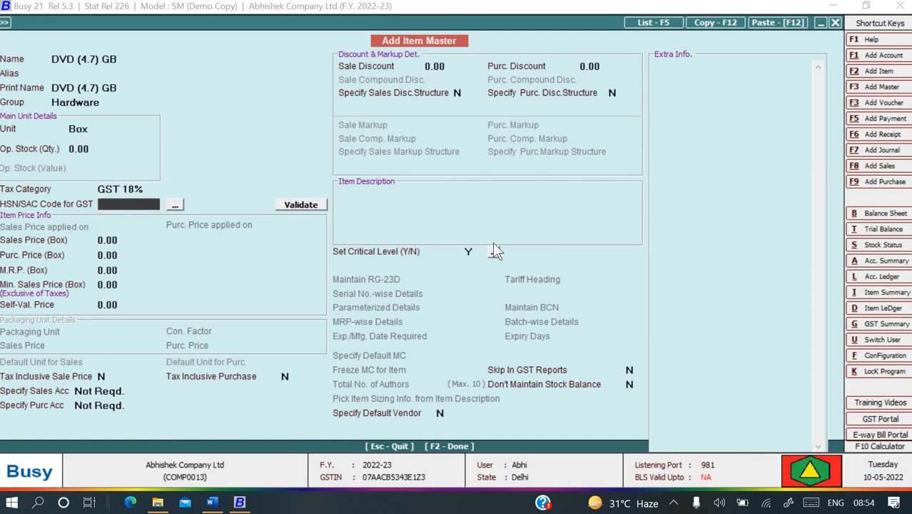
{"action": "type", "text": "8471"}
{"action": "key", "text": "Return"}
{"action": "key", "text": "Return"}
{"action": "key", "text": "Return"}
{"action": "key", "text": "Return"}
{"action": "key", "text": "Return"}
{"action": "key", "text": "Return"}
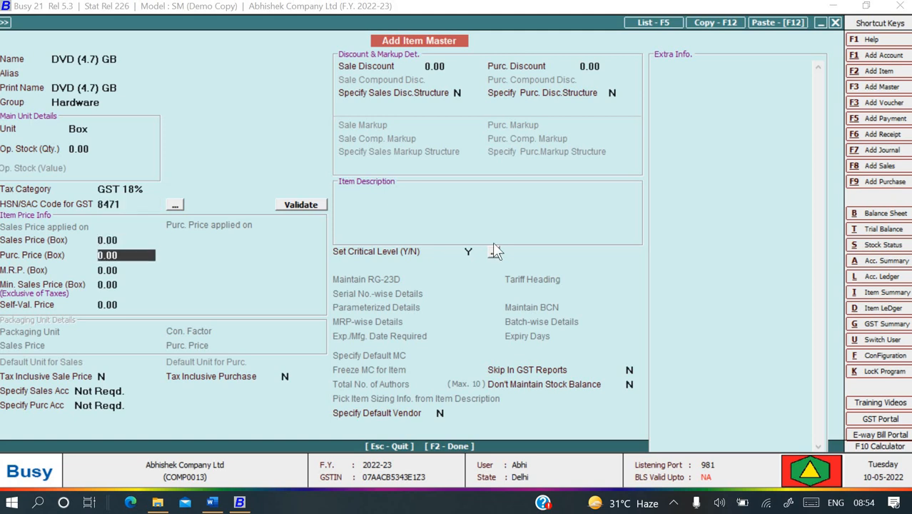
{"action": "key", "text": "F2"}
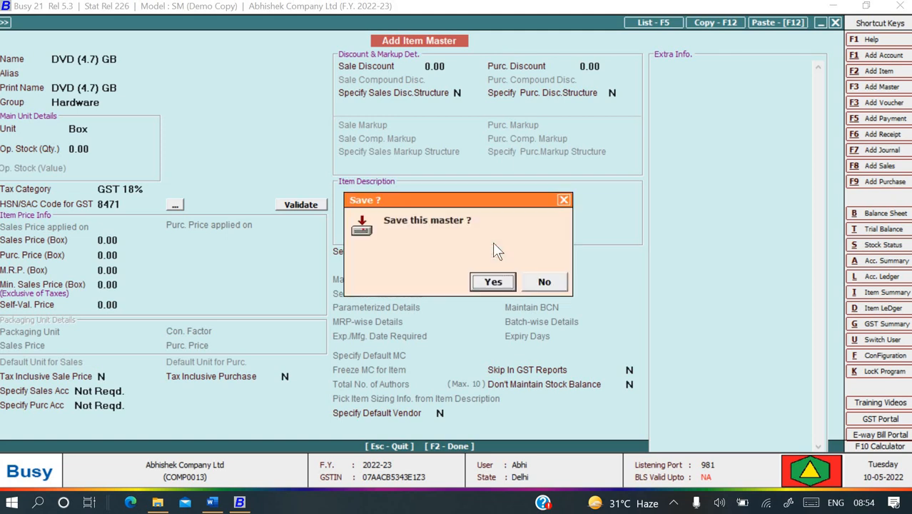
{"action": "key", "text": "Return"}
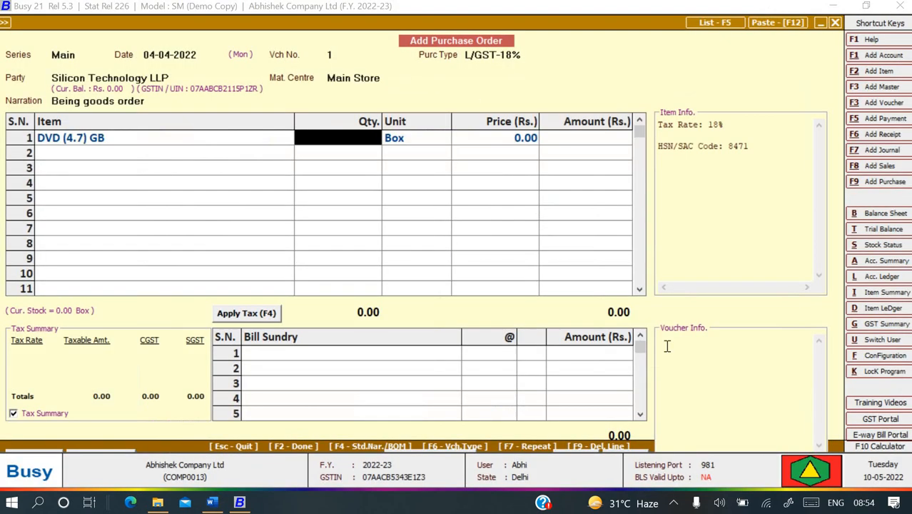
Enter 200 Box of DVD (4.7) GB at 500 on line 1.
{"action": "type", "text": "200"}
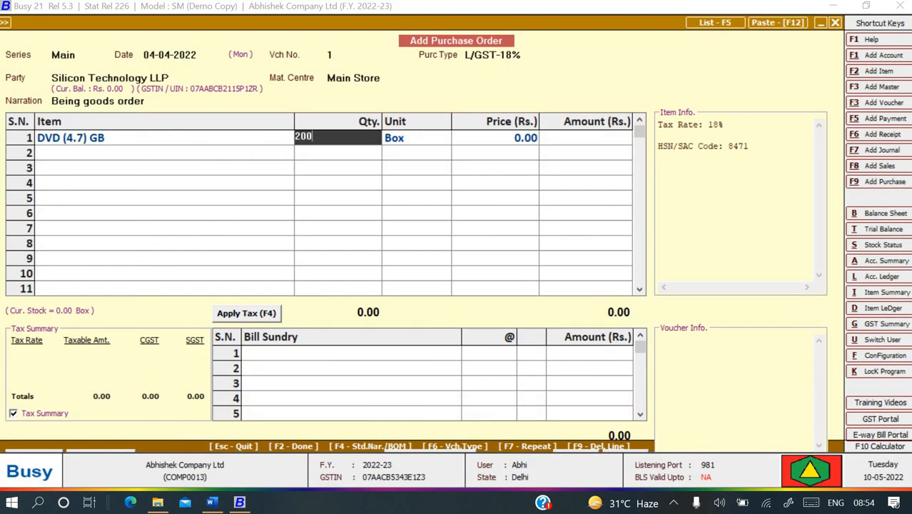
{"action": "key", "text": "Return"}
{"action": "key", "text": "Return"}
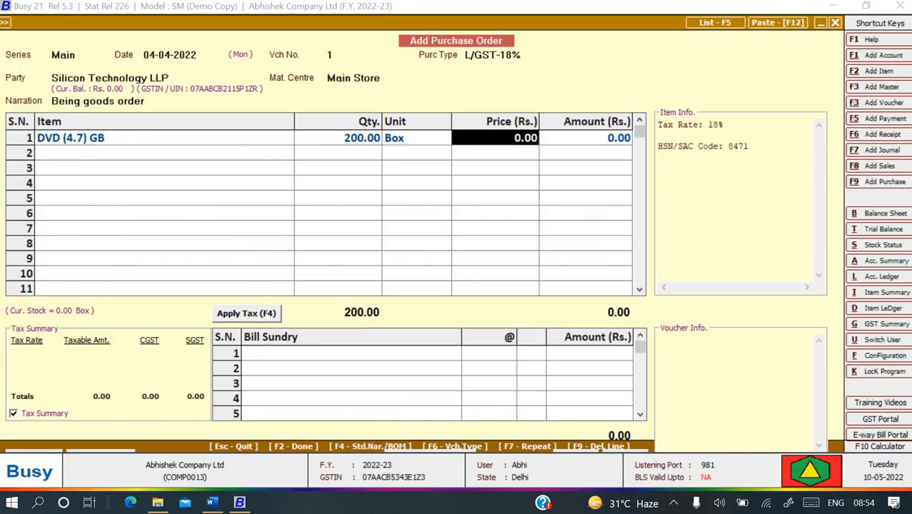
{"action": "type", "text": "500"}
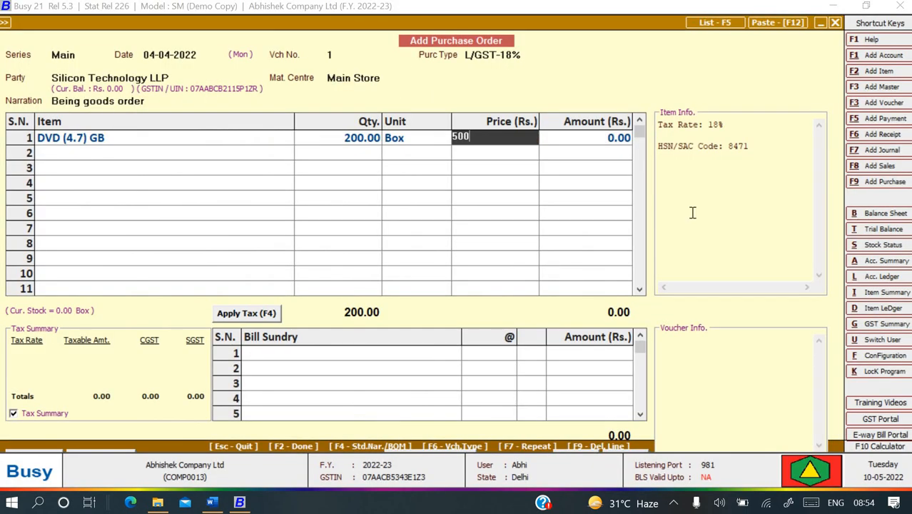
{"action": "key", "text": "Return"}
{"action": "key", "text": "Return"}
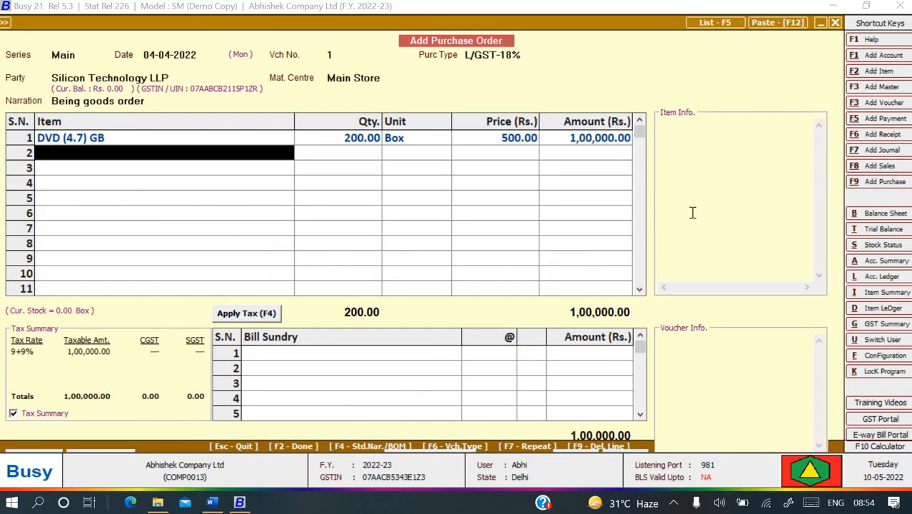
Add Pen Drive on line 2, 400 Pcs at 500.
{"action": "type", "text": "p"}
{"action": "key", "text": "Return"}
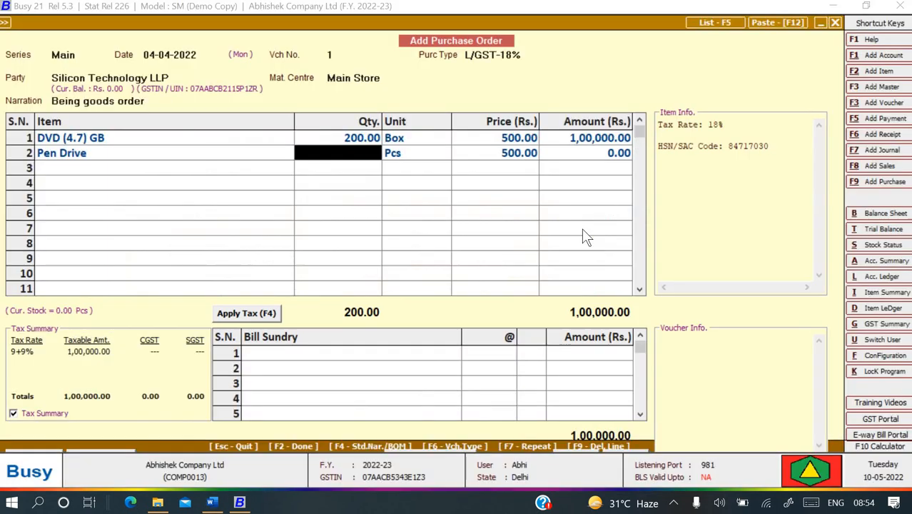
{"action": "type", "text": "400"}
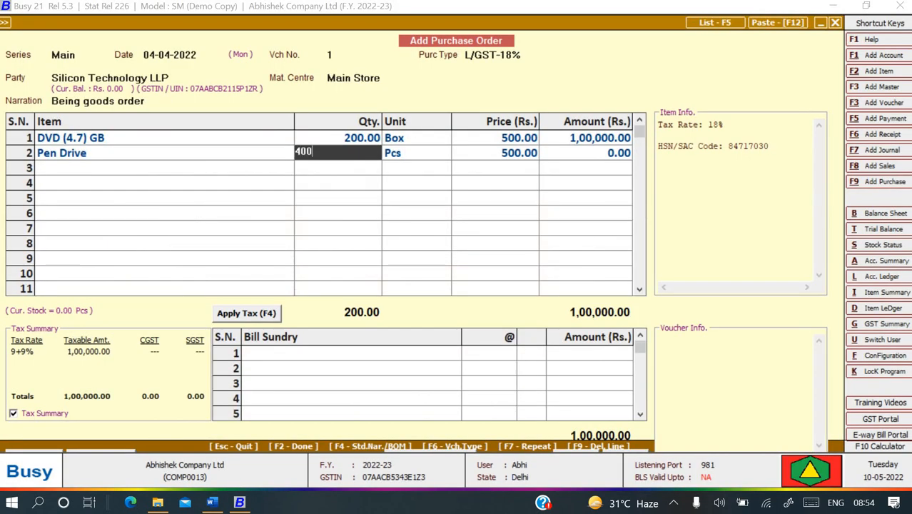
{"action": "key", "text": "Return"}
{"action": "key", "text": "Return"}
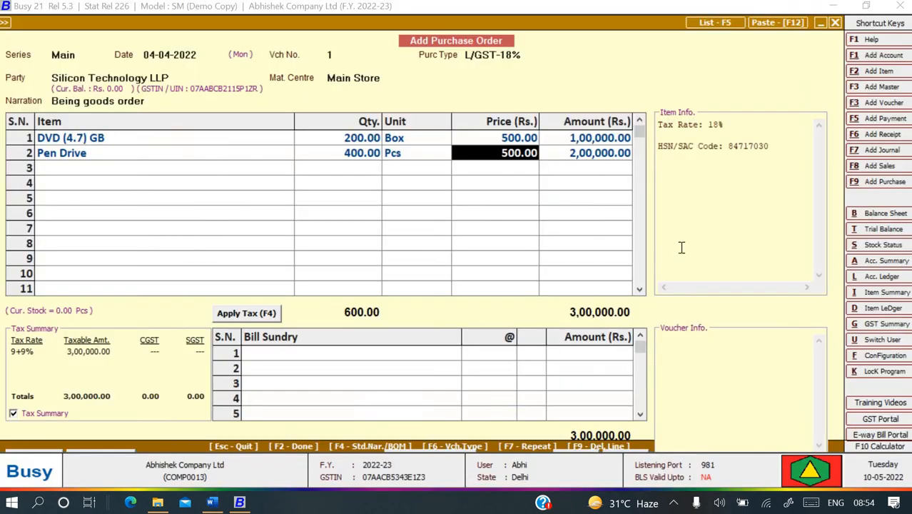
{"action": "key", "text": "Return"}
{"action": "key", "text": "Return"}
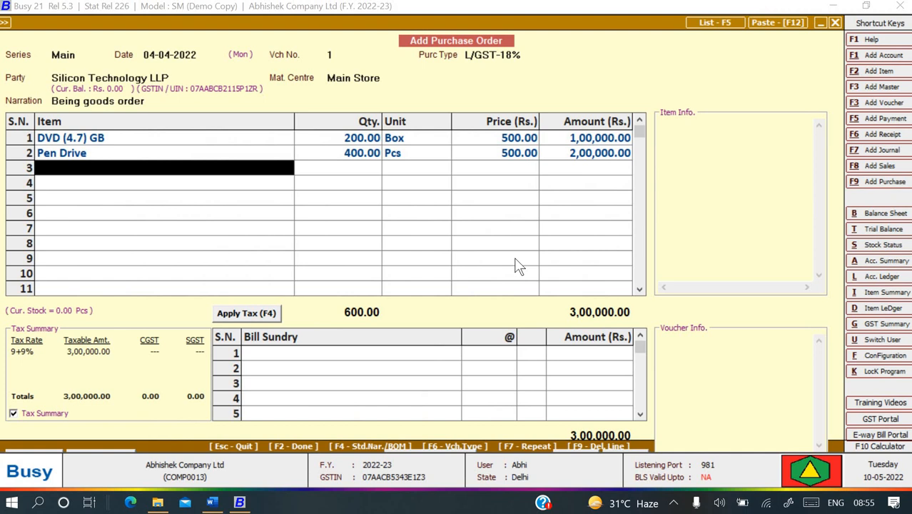
{"action": "key", "text": "F3"}
Name the new item Monitor, in the Hardware group with unit Pcs.
{"action": "type", "text": "MOnit"}
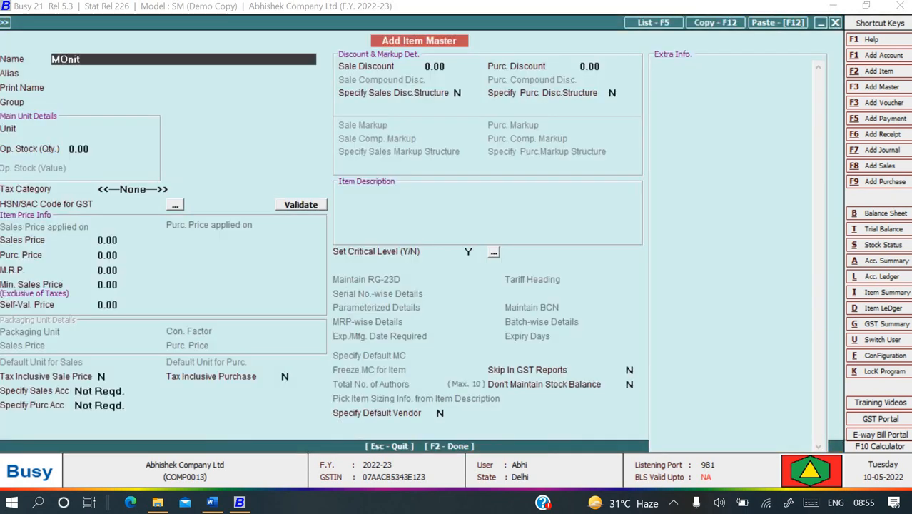
{"action": "key", "text": "BackSpace"}
{"action": "key", "text": "BackSpace"}
{"action": "key", "text": "BackSpace"}
{"action": "type", "text": "nitor"}
{"action": "key", "text": "Return"}
{"action": "key", "text": "Return"}
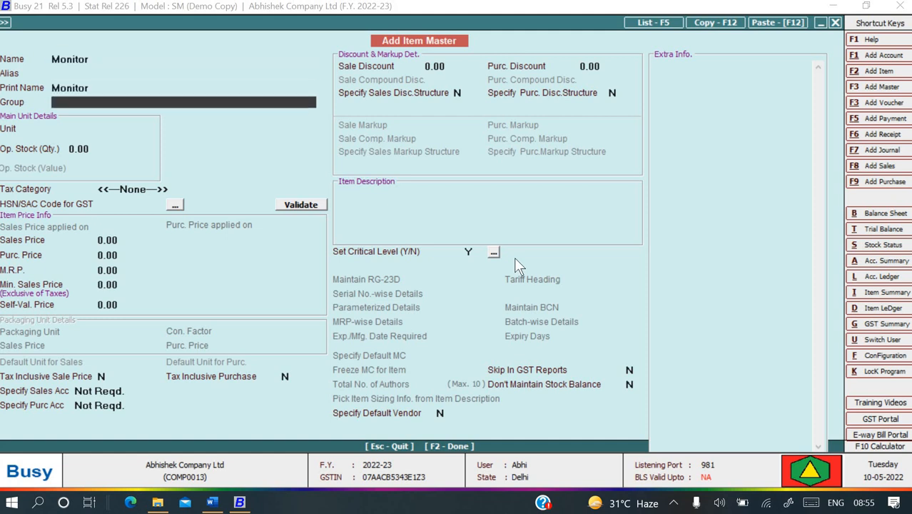
{"action": "type", "text": "h"}
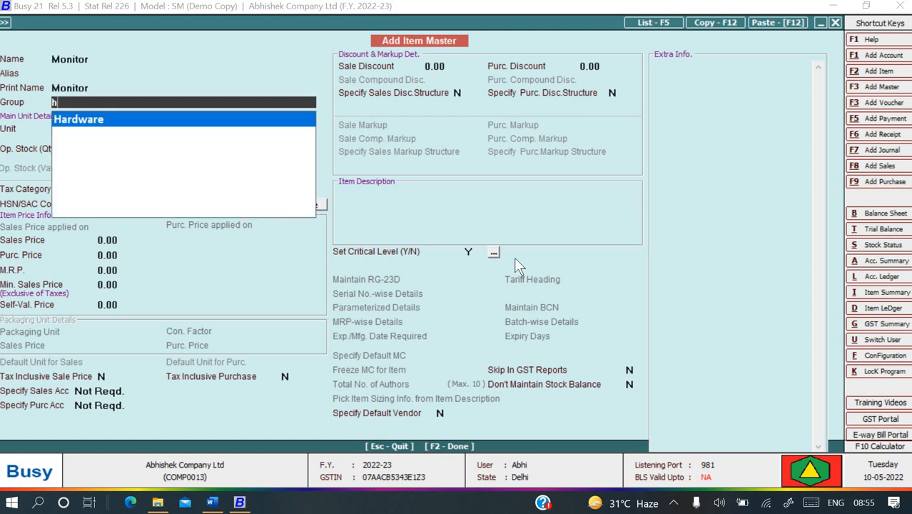
{"action": "key", "text": "Return"}
{"action": "type", "text": "p"}
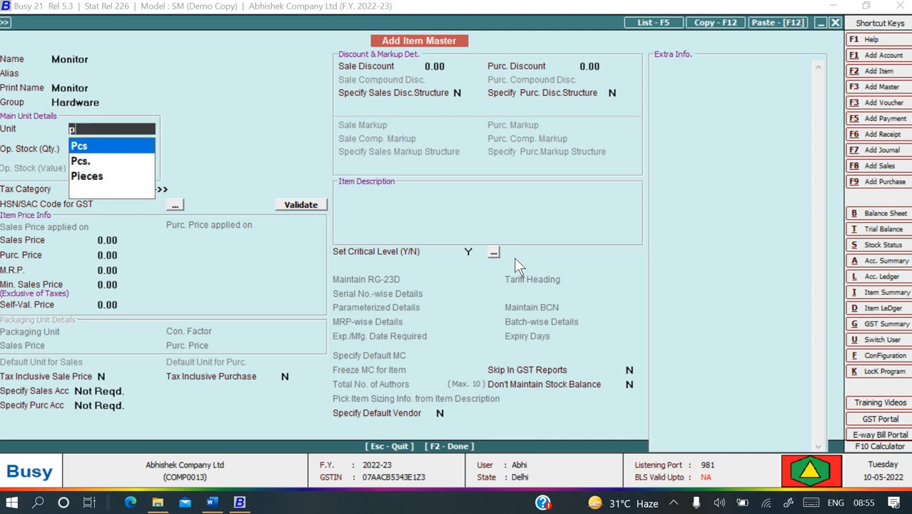
{"action": "key", "text": "Return"}
Set Monitor's tax category to GST 18% and HSN to 8471, then save it.
{"action": "key", "text": "Return"}
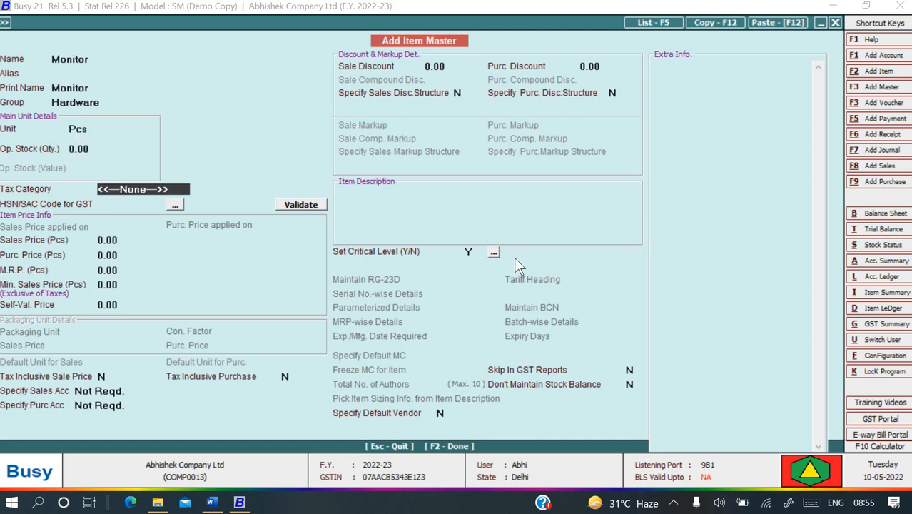
{"action": "key", "text": "Down"}
{"action": "key", "text": "Down"}
{"action": "key", "text": "Down"}
{"action": "key", "text": "Return"}
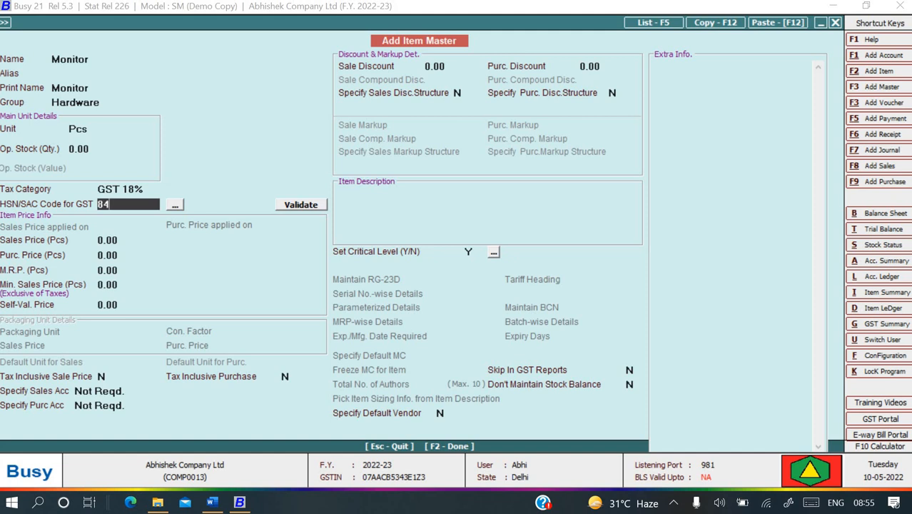
{"action": "type", "text": "8471"}
{"action": "key", "text": "Return"}
{"action": "key", "text": "Return"}
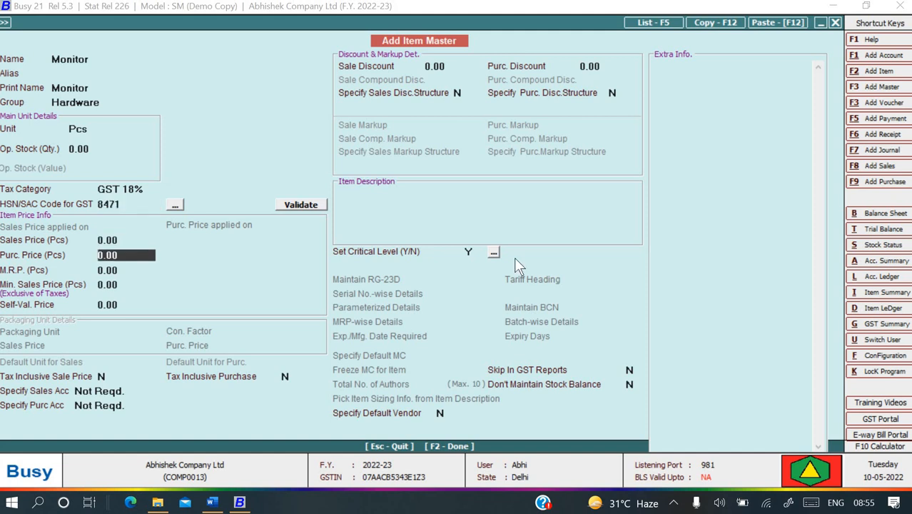
{"action": "key", "text": "F2"}
{"action": "key", "text": "Return"}
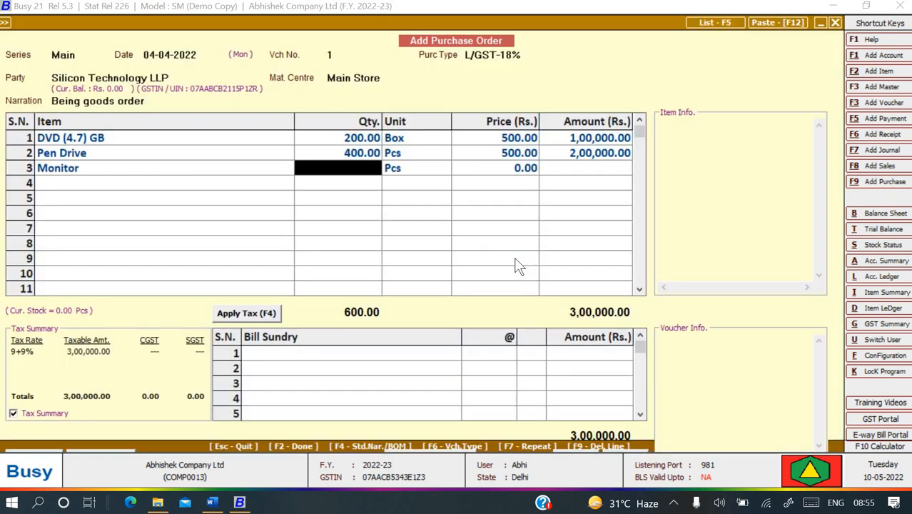
Enter Monitor's quantity 200 and price 4,000 on line 3.
{"action": "key", "text": "alt+Tab"}
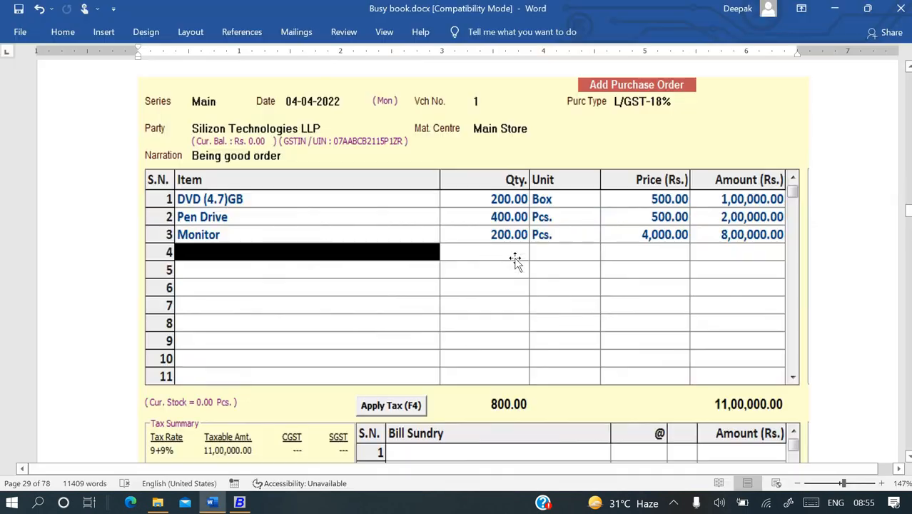
{"action": "key", "text": "alt+Tab"}
{"action": "type", "text": "200"}
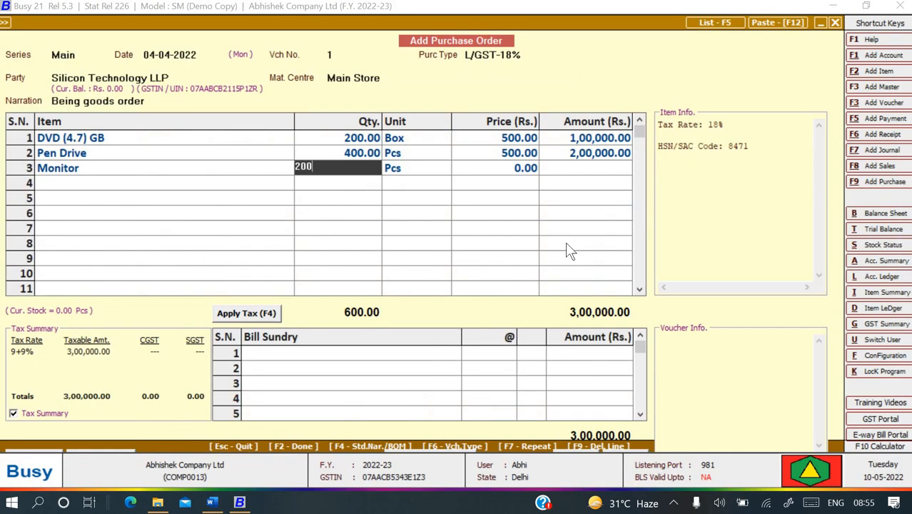
{"action": "key", "text": "Return"}
{"action": "key", "text": "Return"}
{"action": "key", "text": "alt+Tab"}
{"action": "key", "text": "alt+Tab"}
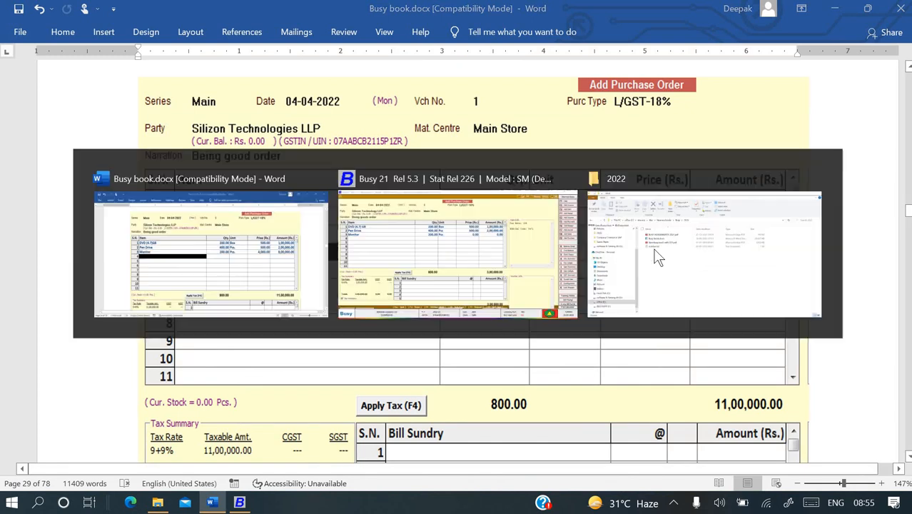
{"action": "type", "text": "4000"}
{"action": "key", "text": "Return"}
{"action": "key", "text": "Return"}
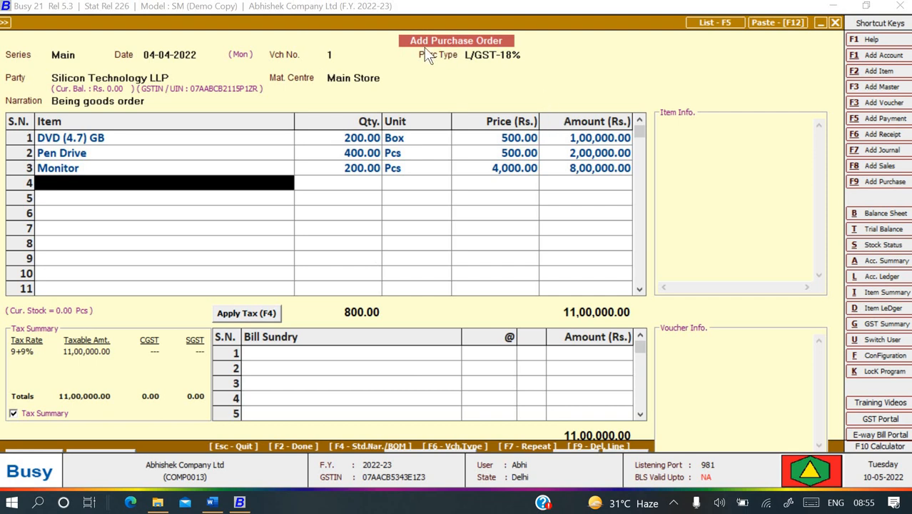
Check against the Word reference and save the purchase order totalling 11,00,000.
{"action": "key", "text": "alt+Tab"}
{"action": "scroll", "coordinate": [561, 234], "scroll_direction": "down", "scroll_amount": 5}
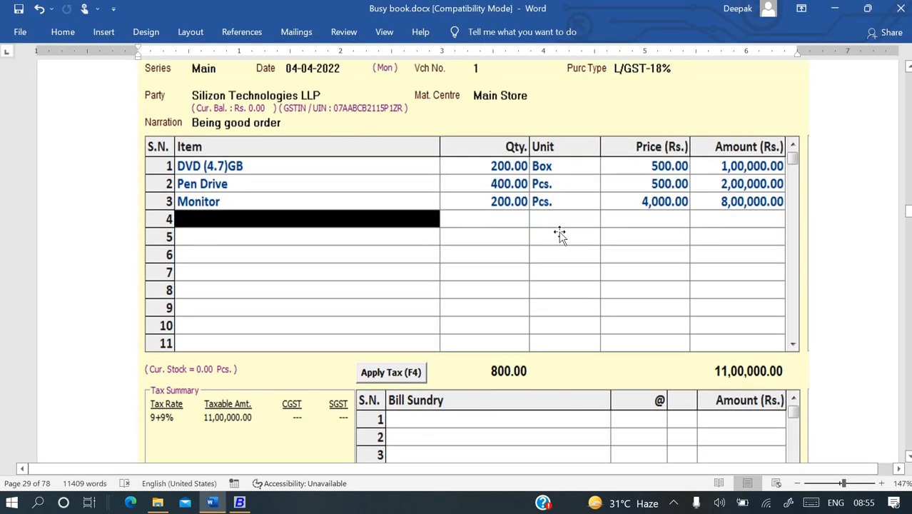
{"action": "key", "text": "alt+Tab"}
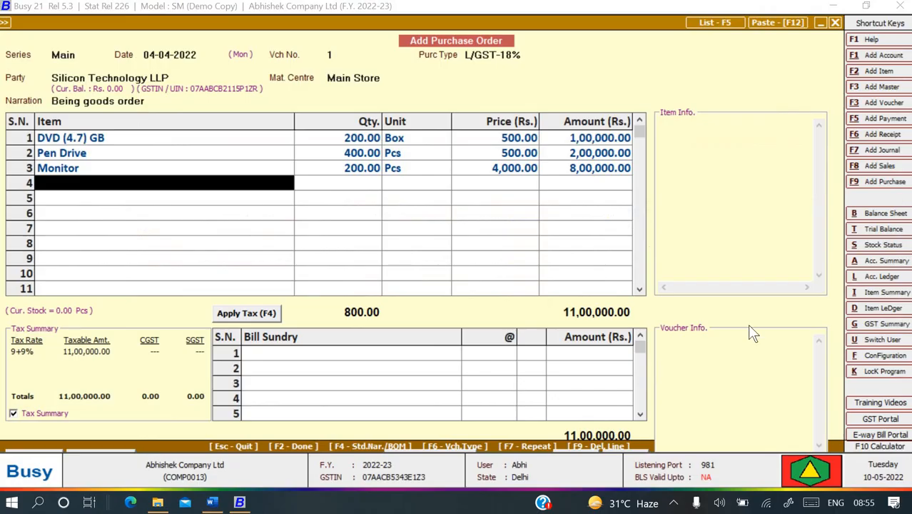
{"action": "key", "text": "Return"}
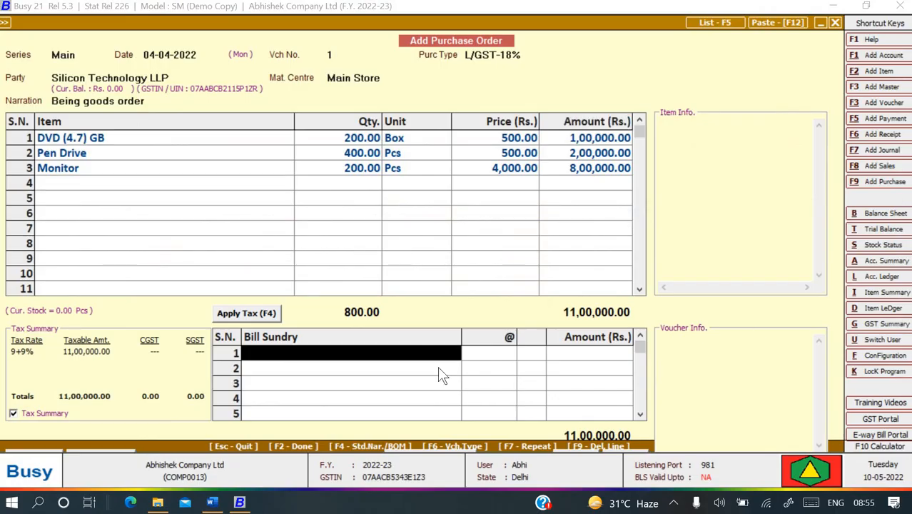
{"action": "key", "text": "F2"}
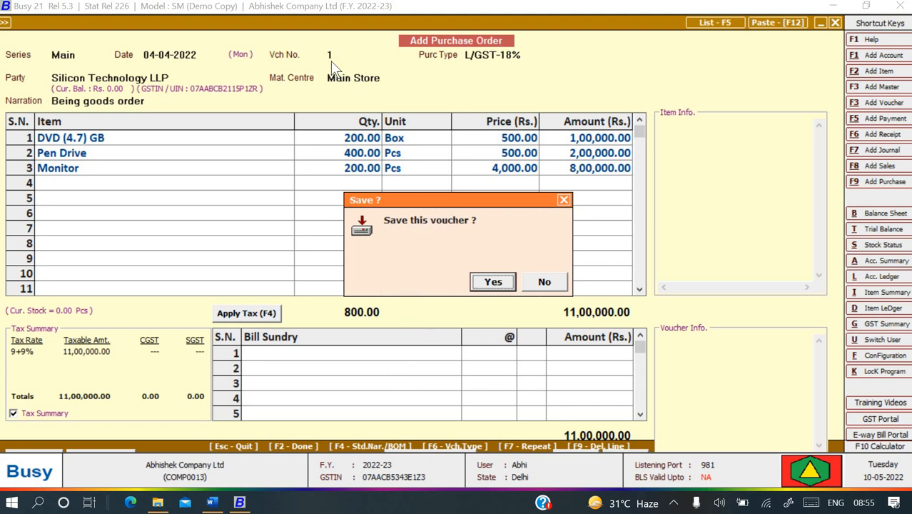
{"action": "left_click", "coordinate": [496, 282]}
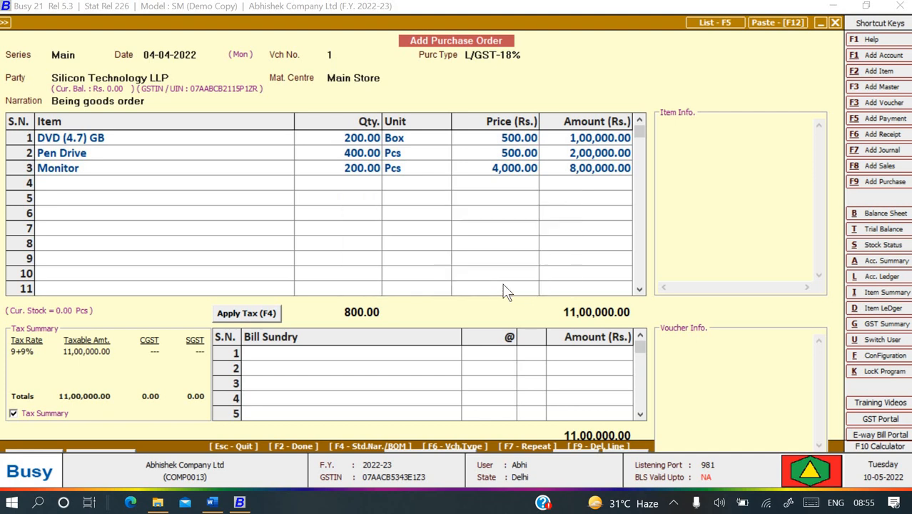
{"action": "key", "text": "alt+Tab"}
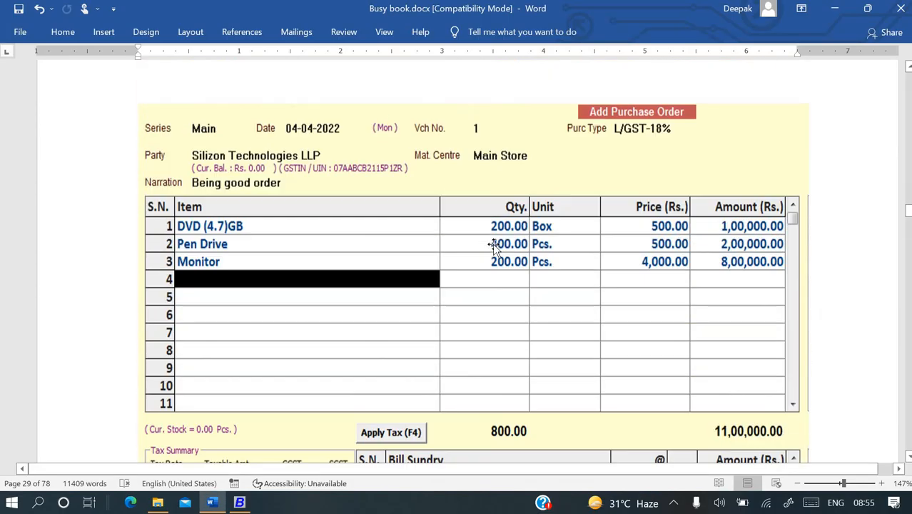
Scroll Word to the Mat Rcvd. From Party section and its DVD, Pen-drive and Monitor example.
{"action": "scroll", "coordinate": [460, 219], "scroll_direction": "up", "scroll_amount": 1}
{"action": "scroll", "coordinate": [542, 302], "scroll_direction": "down", "scroll_amount": 5}
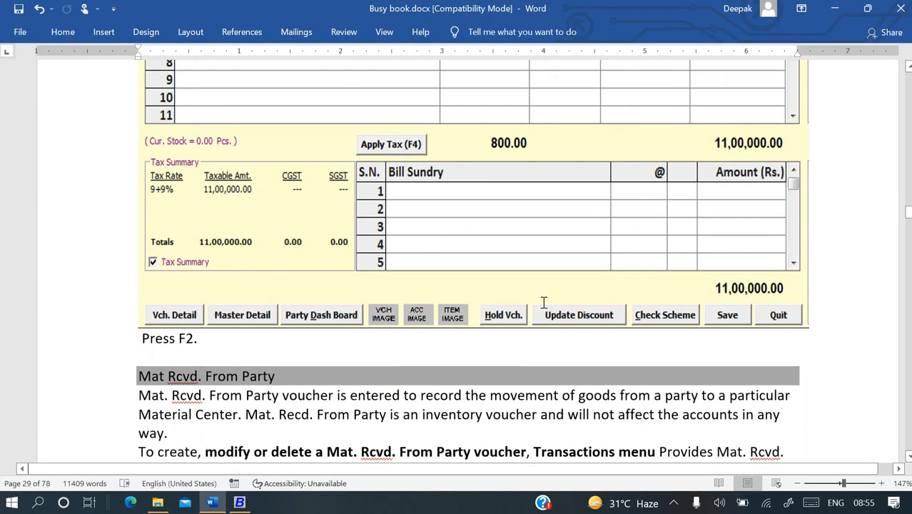
{"action": "scroll", "coordinate": [543, 303], "scroll_direction": "down", "scroll_amount": 3}
{"action": "scroll", "coordinate": [543, 303], "scroll_direction": "up", "scroll_amount": 6}
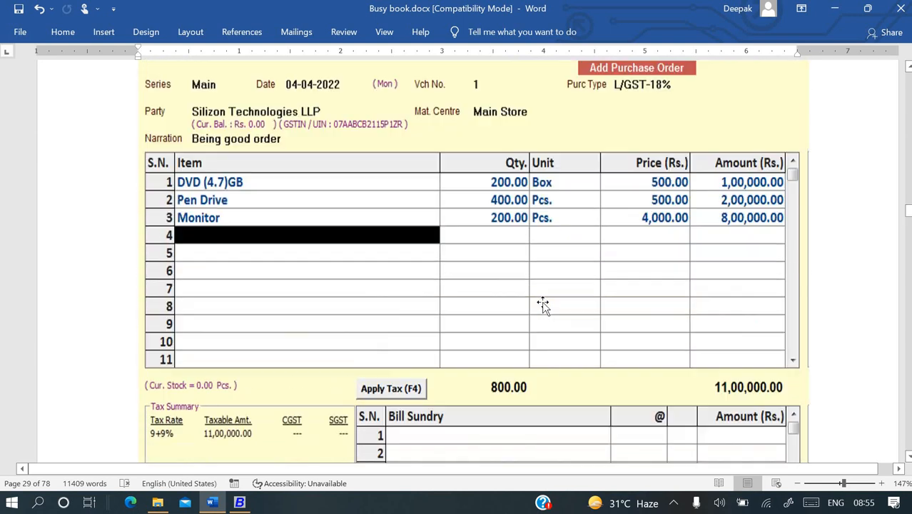
{"action": "scroll", "coordinate": [543, 303], "scroll_direction": "up", "scroll_amount": 3}
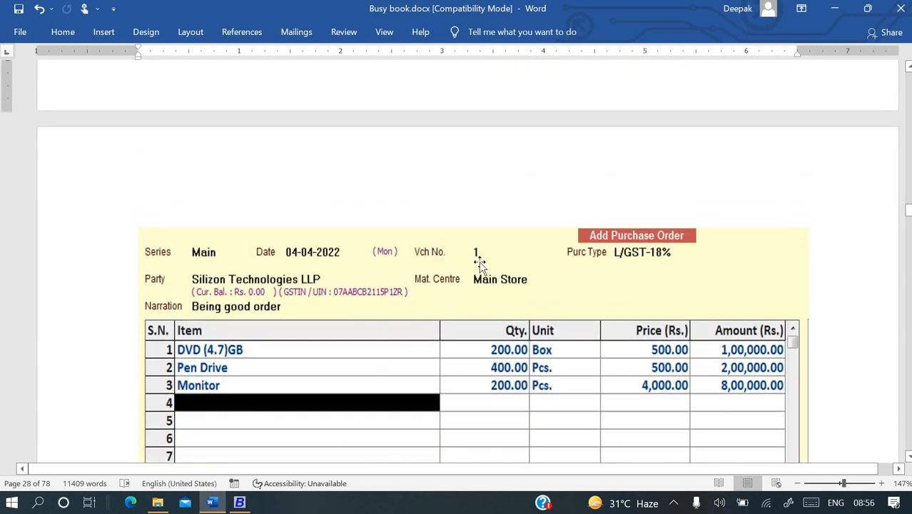
{"action": "scroll", "coordinate": [479, 264], "scroll_direction": "down", "scroll_amount": 11}
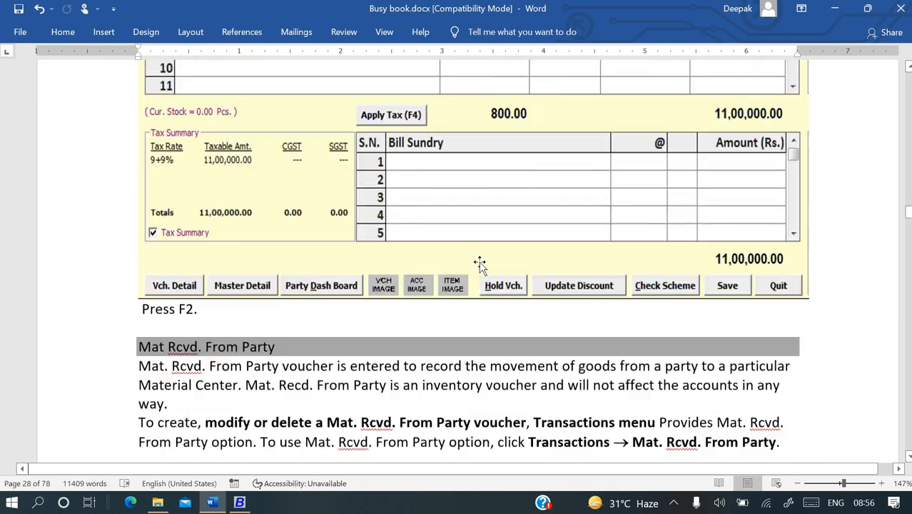
{"action": "scroll", "coordinate": [480, 263], "scroll_direction": "down", "scroll_amount": 3}
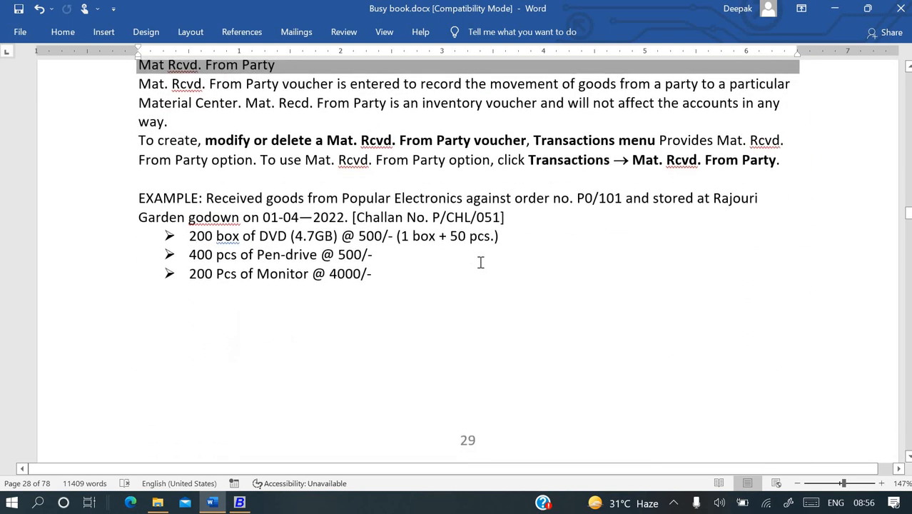
{"action": "scroll", "coordinate": [365, 221], "scroll_direction": "up", "scroll_amount": 1}
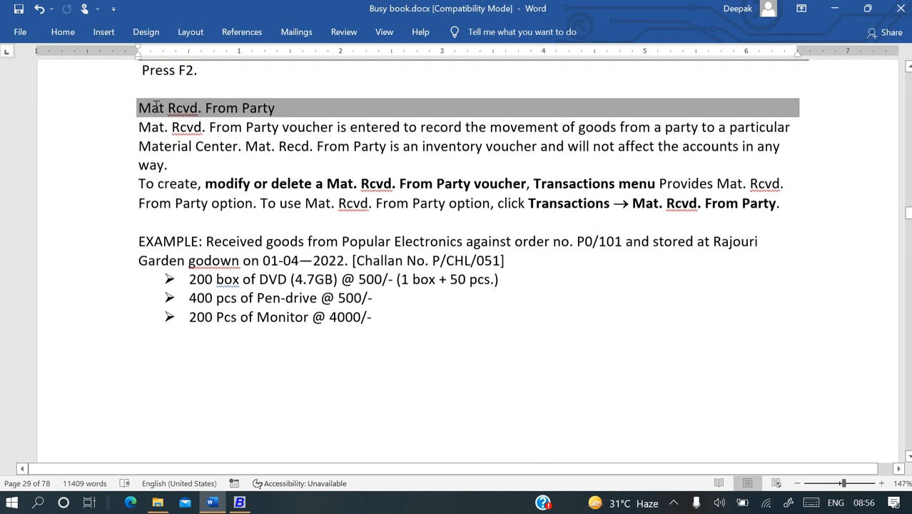
Return to Busy and close the empty purchase order entry.
{"action": "key", "text": "alt+Tab"}
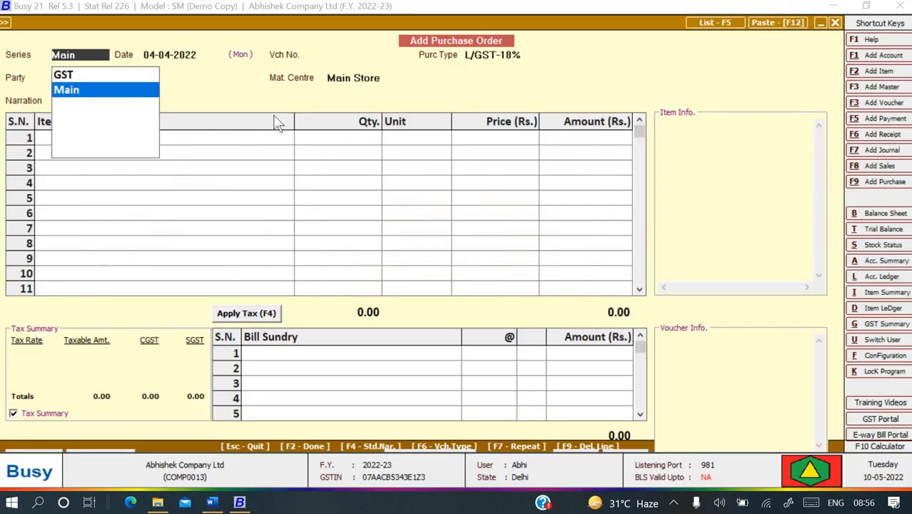
{"action": "key", "text": "Escape"}
{"action": "key", "text": "Escape"}
{"action": "key", "text": "Return"}
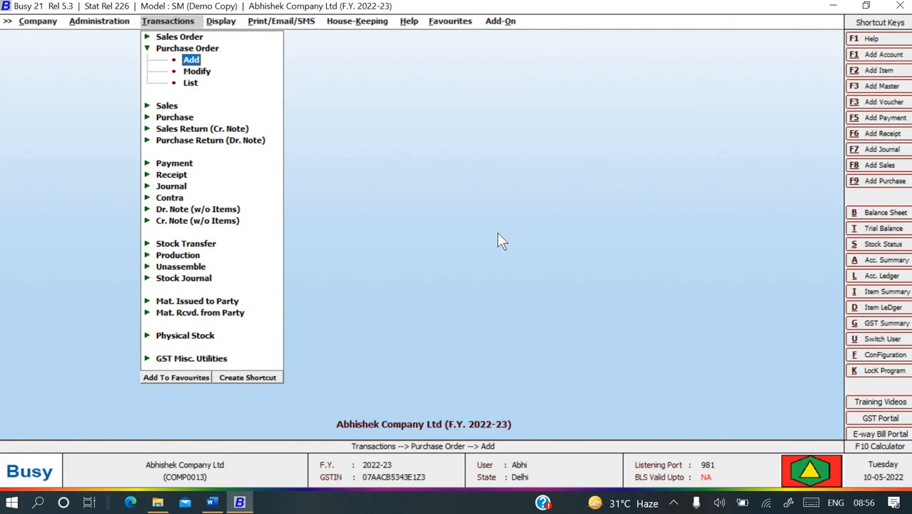
Start a new Mat. Rcvd. from Party voucher in the Main series.
{"action": "key", "text": "Left"}
{"action": "key", "text": "Down"}
{"action": "key", "text": "Down"}
{"action": "key", "text": "Down"}
{"action": "key", "text": "Down"}
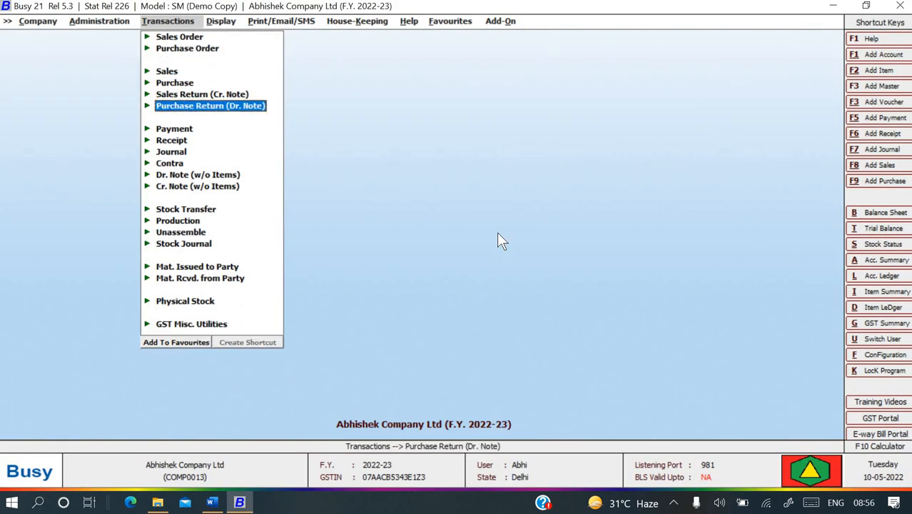
{"action": "key", "text": "Down"}
{"action": "key", "text": "Down"}
{"action": "key", "text": "Down"}
{"action": "key", "text": "Down"}
{"action": "key", "text": "Down"}
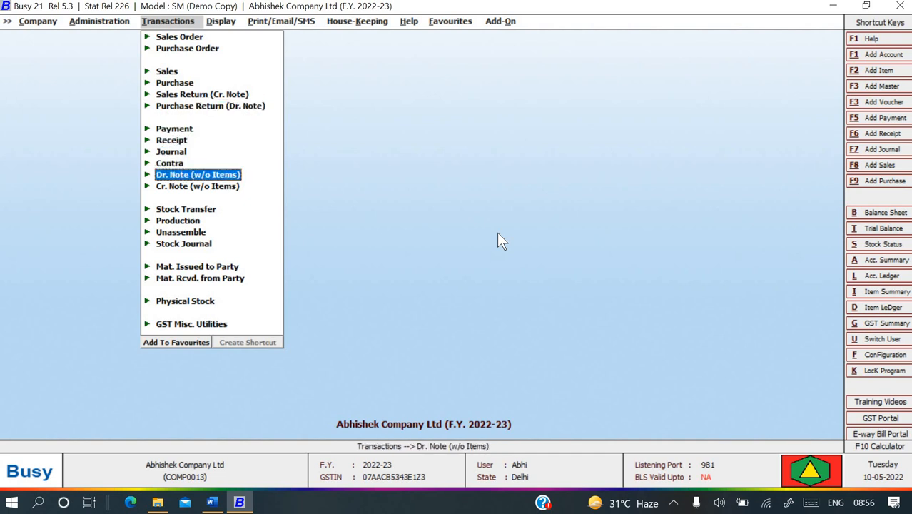
{"action": "key", "text": "Up"}
{"action": "key", "text": "Up"}
{"action": "key", "text": "Down"}
{"action": "key", "text": "Down"}
{"action": "key", "text": "Down"}
{"action": "key", "text": "Down"}
{"action": "key", "text": "Down"}
{"action": "key", "text": "Down"}
{"action": "key", "text": "Down"}
{"action": "key", "text": "Down"}
{"action": "key", "text": "Down"}
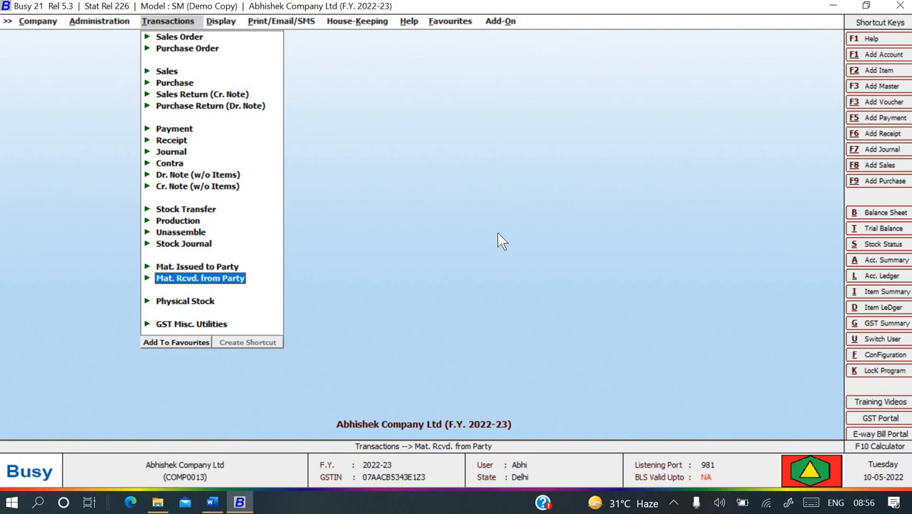
{"action": "key", "text": "Up"}
{"action": "key", "text": "Down"}
{"action": "key", "text": "Return"}
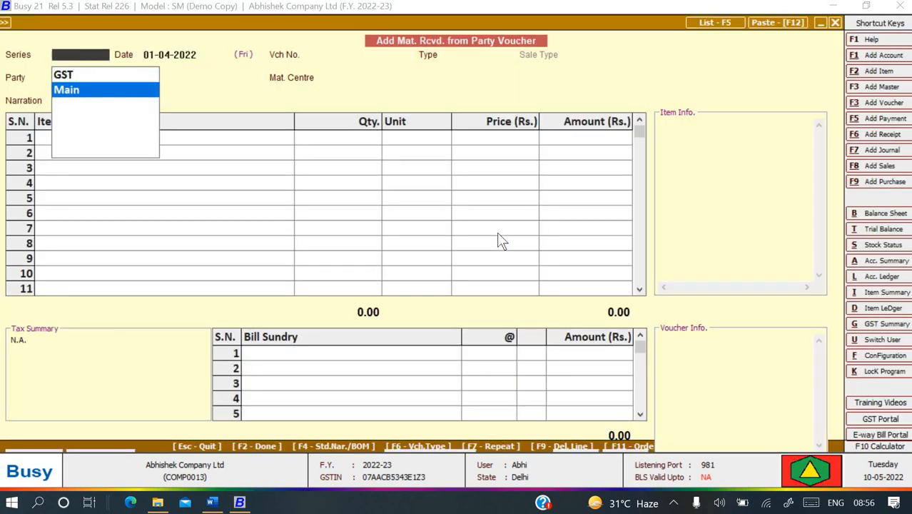
{"action": "key", "text": "Up"}
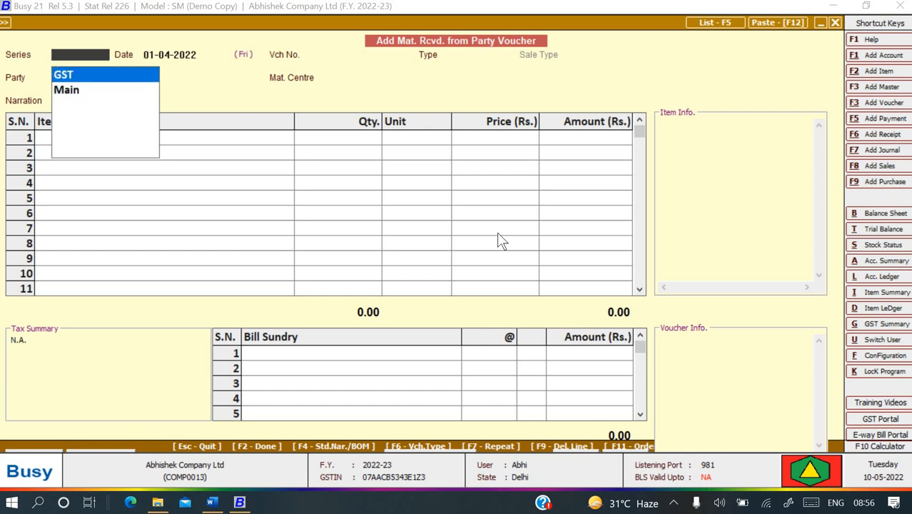
{"action": "key", "text": "Down"}
{"action": "key", "text": "Return"}
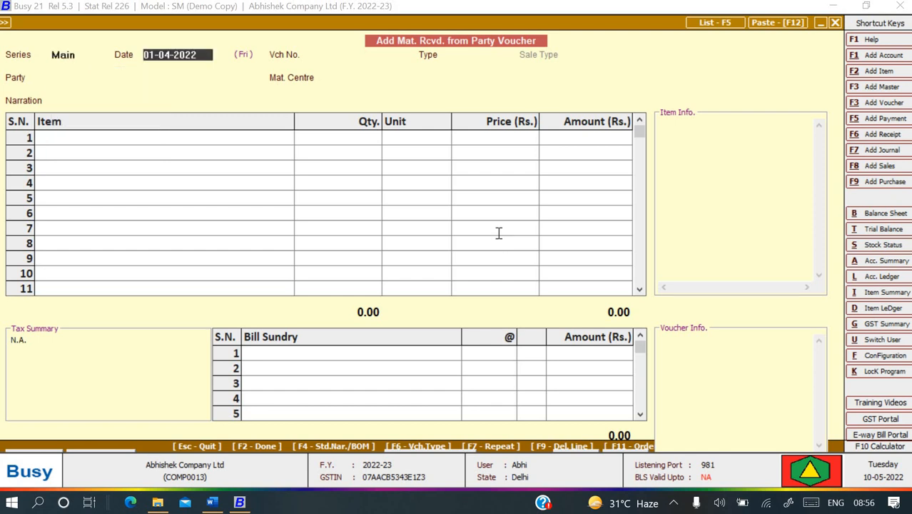
{"action": "key", "text": "alt+Tab"}
Change the example's date from 01 to 04, making it 04-04-2022.
{"action": "scroll", "coordinate": [357, 254], "scroll_direction": "down", "scroll_amount": 1}
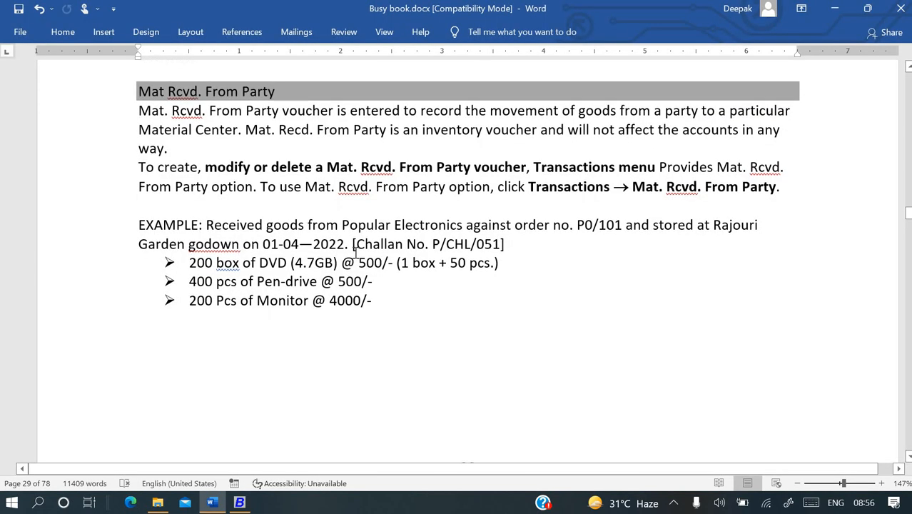
{"action": "scroll", "coordinate": [325, 247], "scroll_direction": "up", "scroll_amount": 1}
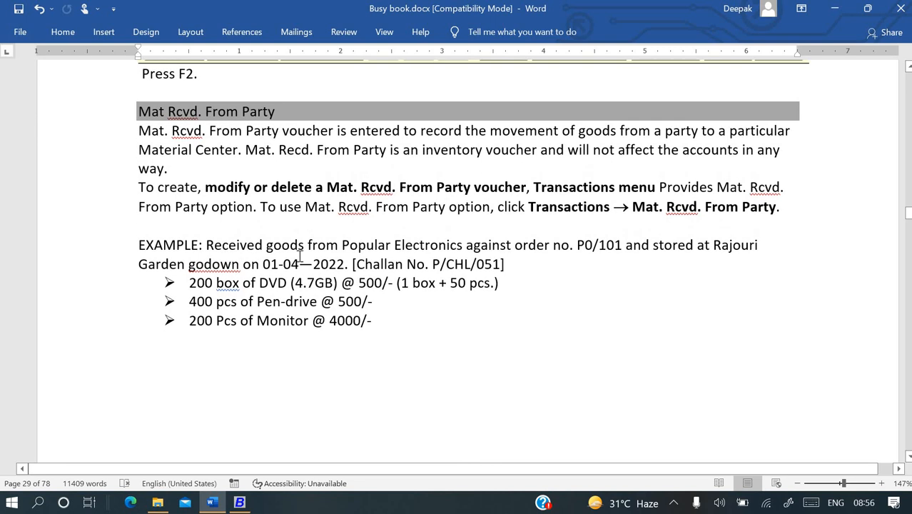
{"action": "scroll", "coordinate": [299, 254], "scroll_direction": "up", "scroll_amount": 1}
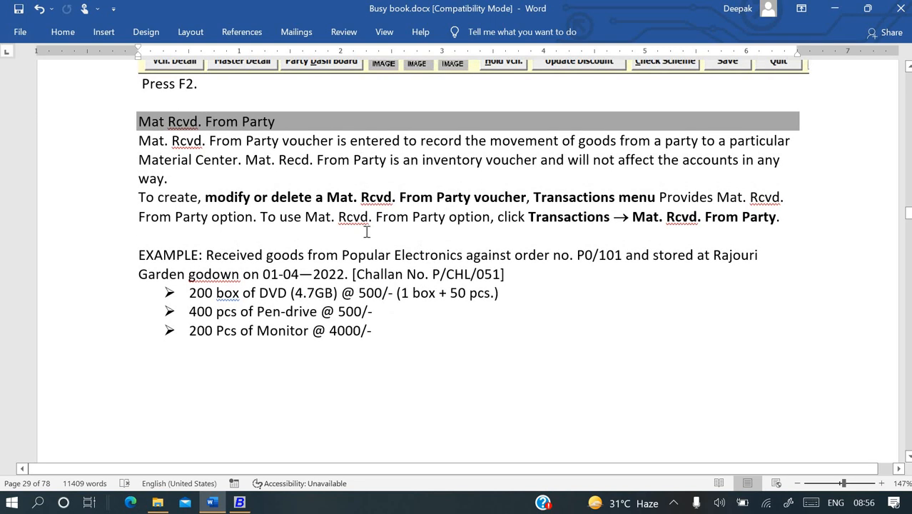
{"action": "scroll", "coordinate": [366, 248], "scroll_direction": "up", "scroll_amount": 1}
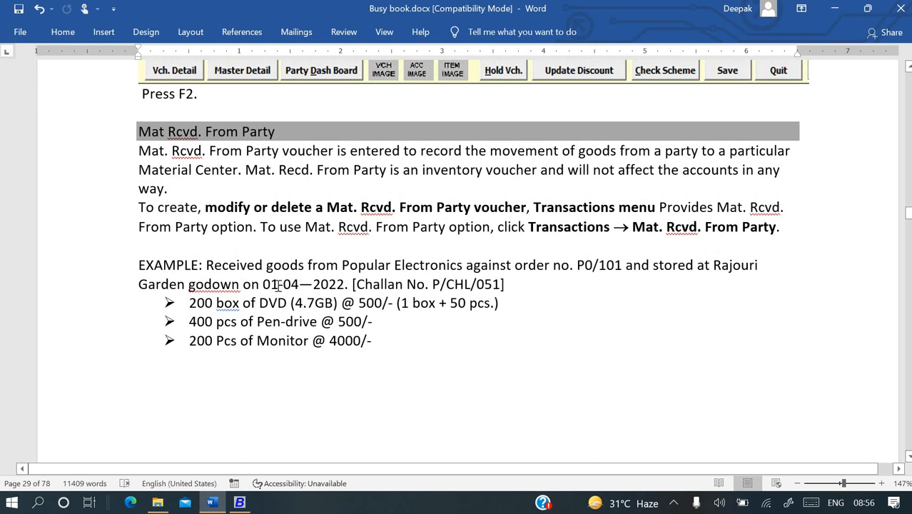
{"action": "key", "text": "BackSpace"}
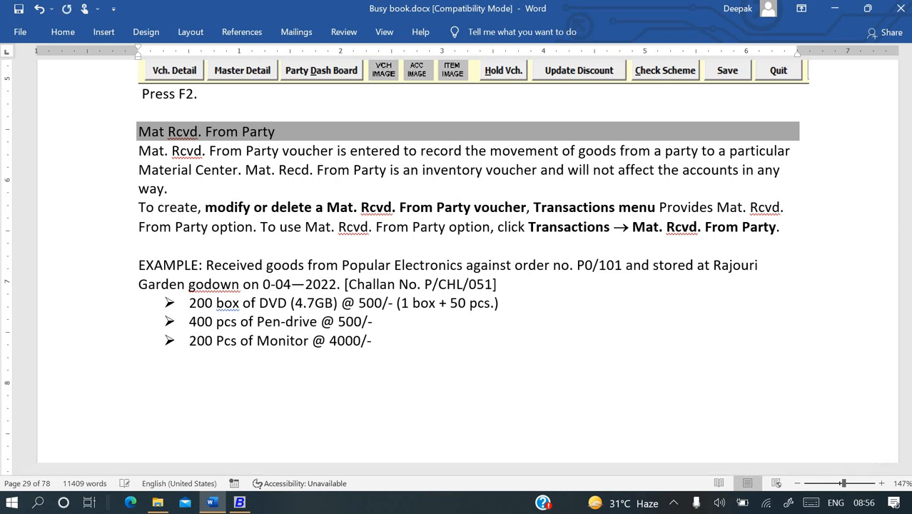
{"action": "type", "text": "4"}
Replace order no. P0/101 with 1 in the example line.
{"action": "key", "text": "alt+Tab"}
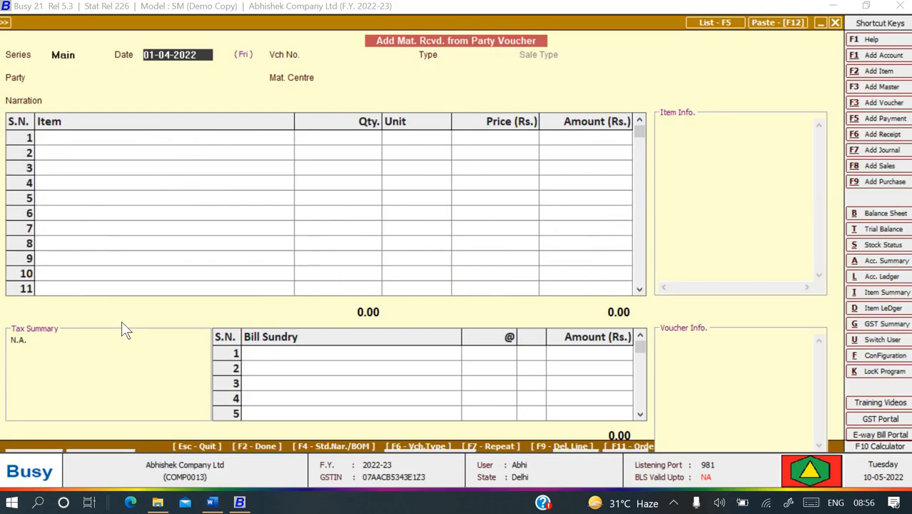
{"action": "key", "text": "alt+Tab"}
{"action": "scroll", "coordinate": [118, 329], "scroll_direction": "down", "scroll_amount": 12}
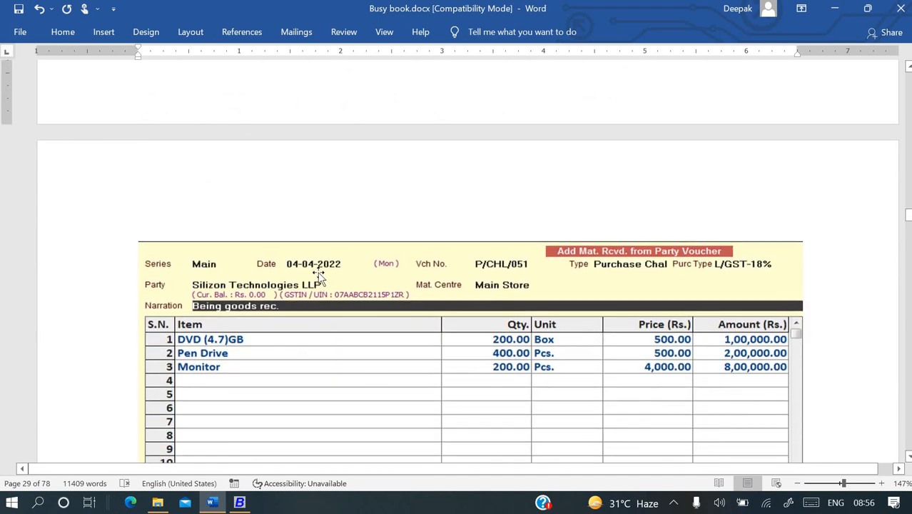
{"action": "key", "text": "alt+Tab"}
{"action": "key", "text": "alt+Tab"}
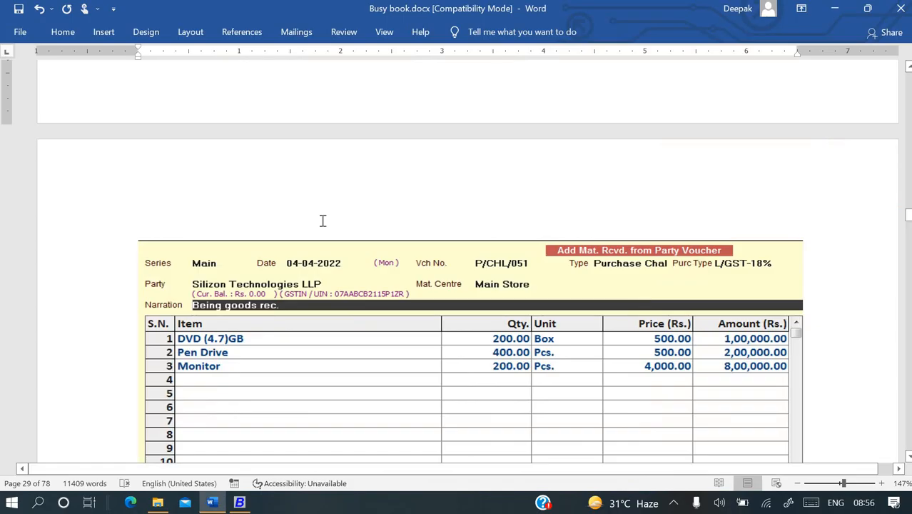
{"action": "scroll", "coordinate": [323, 221], "scroll_direction": "up", "scroll_amount": 4}
{"action": "scroll", "coordinate": [323, 221], "scroll_direction": "up", "scroll_amount": 5}
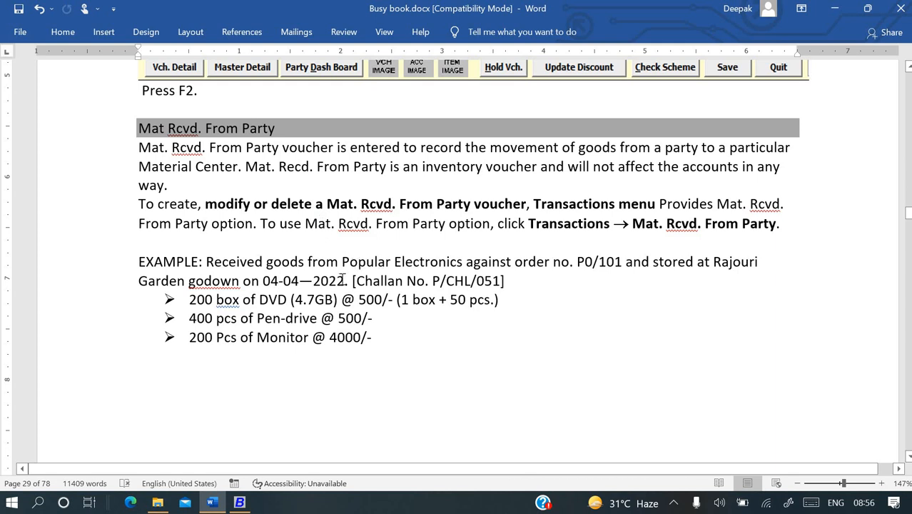
{"action": "scroll", "coordinate": [343, 280], "scroll_direction": "down", "scroll_amount": 1}
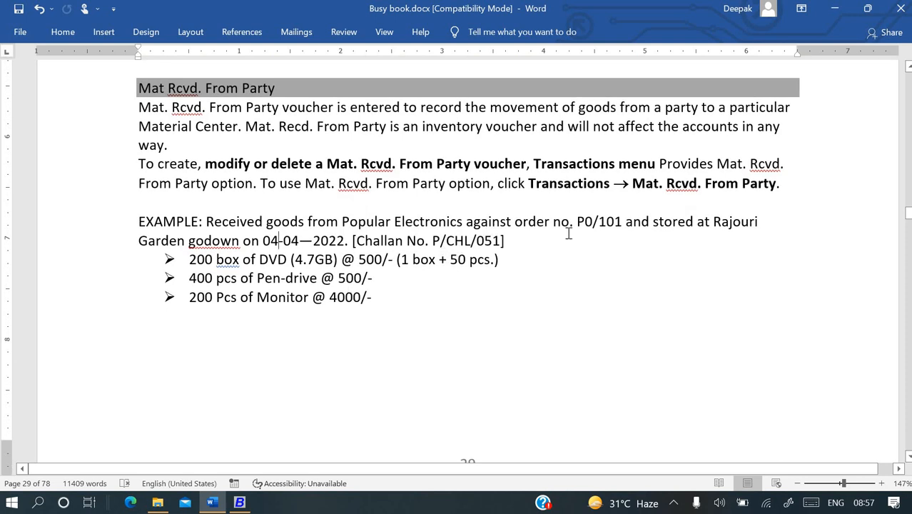
{"action": "scroll", "coordinate": [569, 234], "scroll_direction": "up", "scroll_amount": 1}
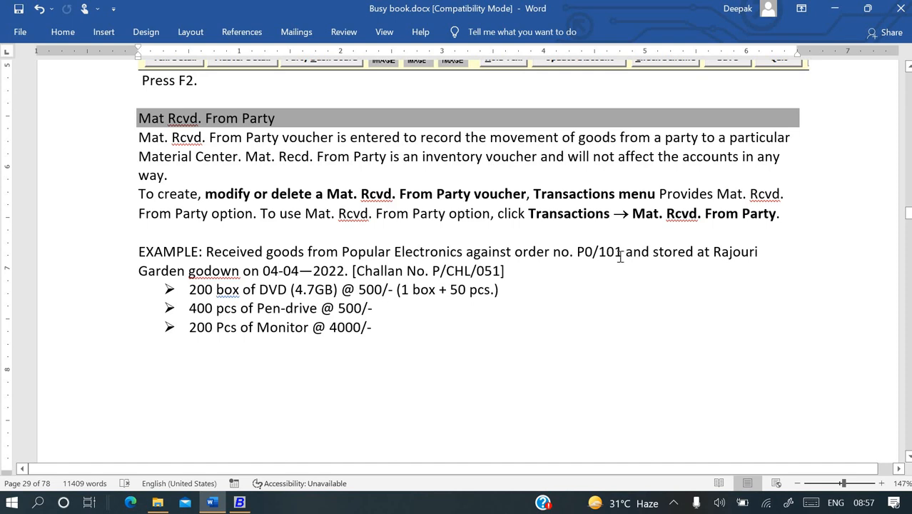
{"action": "scroll", "coordinate": [621, 257], "scroll_direction": "up", "scroll_amount": 10}
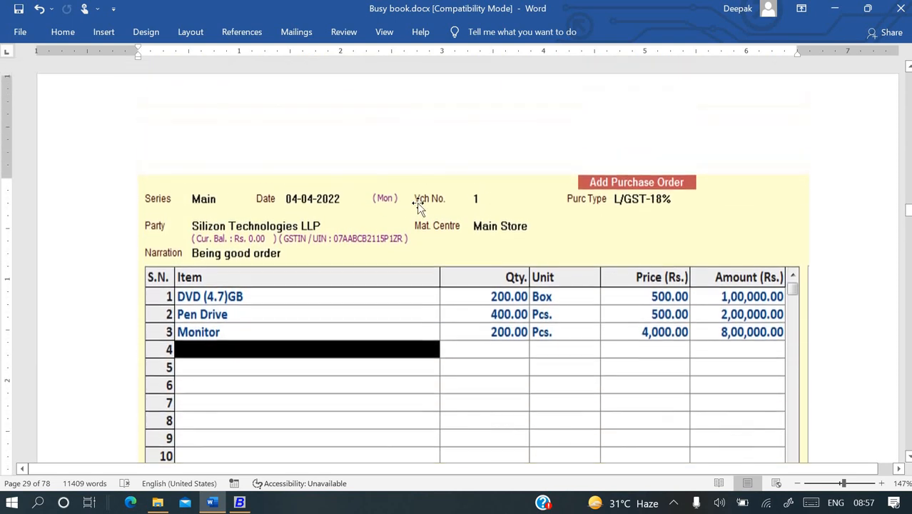
{"action": "scroll", "coordinate": [461, 207], "scroll_direction": "up", "scroll_amount": 10}
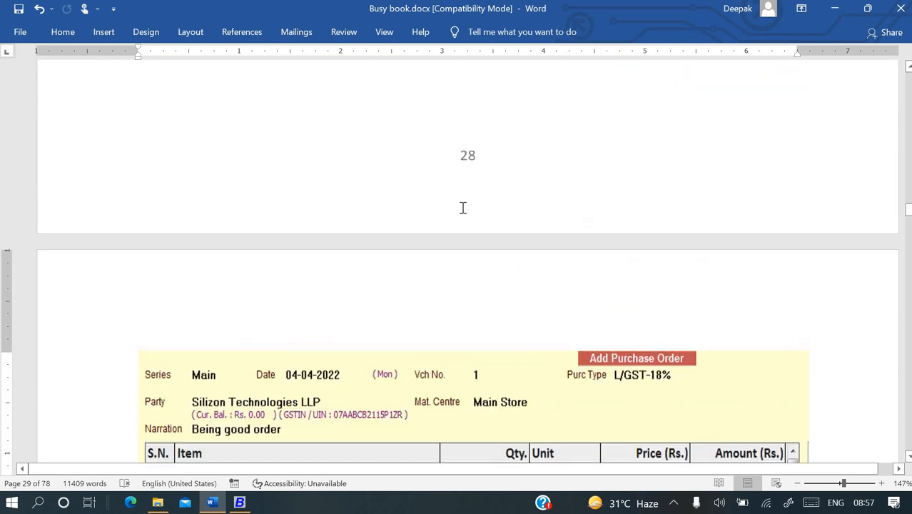
{"action": "scroll", "coordinate": [431, 402], "scroll_direction": "down", "scroll_amount": 12}
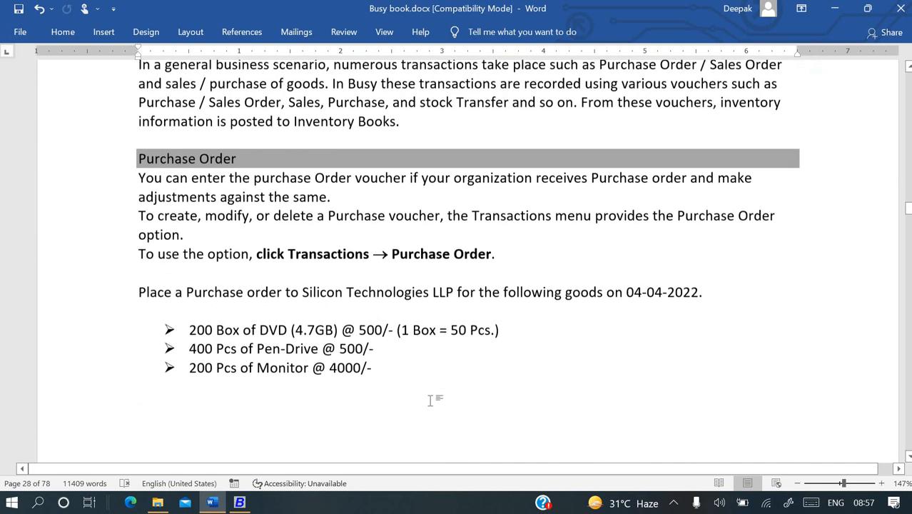
{"action": "scroll", "coordinate": [430, 404], "scroll_direction": "down", "scroll_amount": 12}
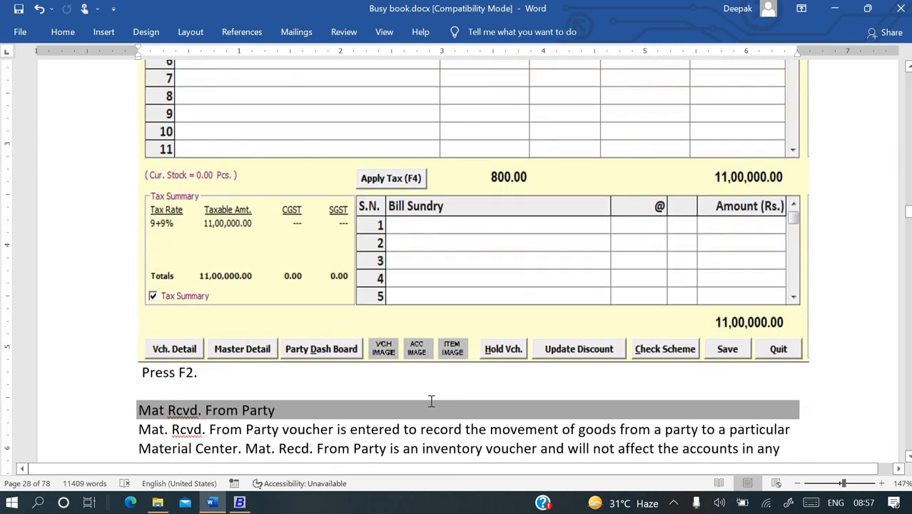
{"action": "scroll", "coordinate": [432, 401], "scroll_direction": "up", "scroll_amount": 1}
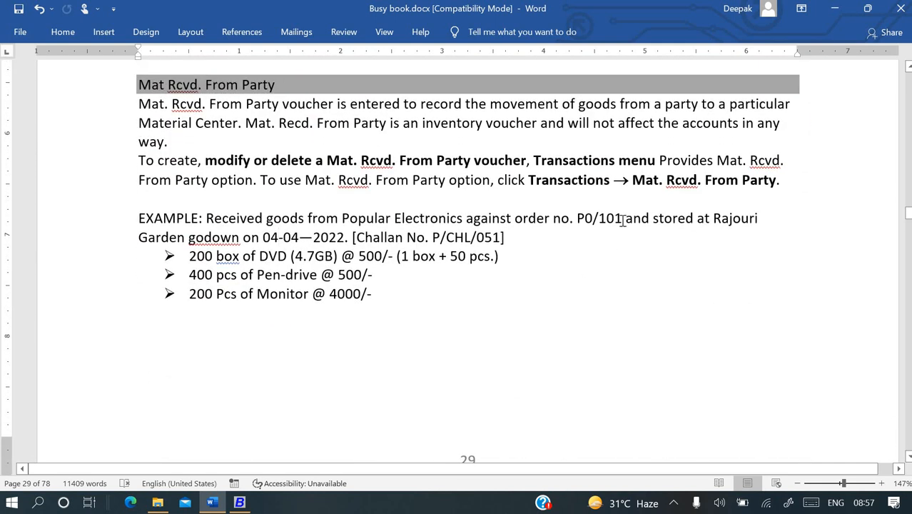
{"action": "left_click", "coordinate": [621, 219]}
{"action": "key", "text": "BackSpace"}
{"action": "key", "text": "BackSpace"}
{"action": "key", "text": "BackSpace"}
{"action": "key", "text": "BackSpace"}
{"action": "key", "text": "BackSpace"}
{"action": "key", "text": "BackSpace"}
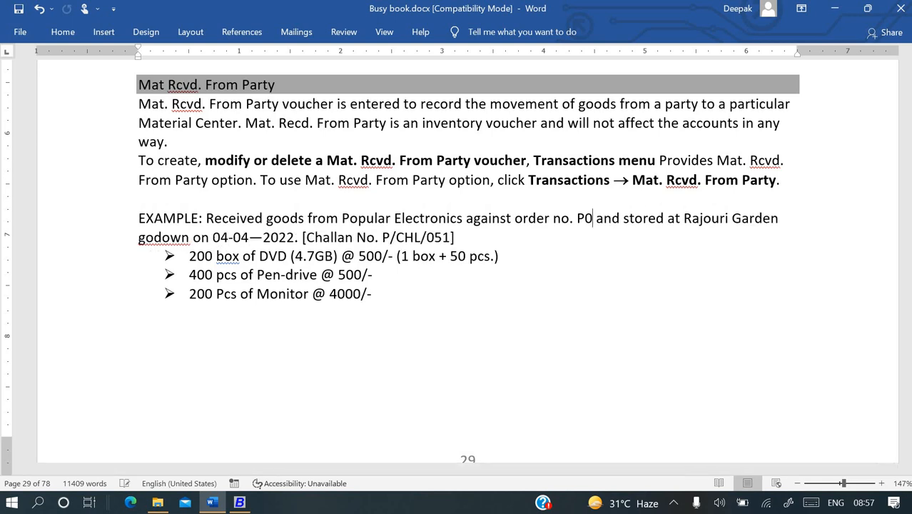
{"action": "type", "text": "1"}
Check the challan number P/CHL/051 in the Word example, then return to Busy.
{"action": "key", "text": "alt+Tab"}
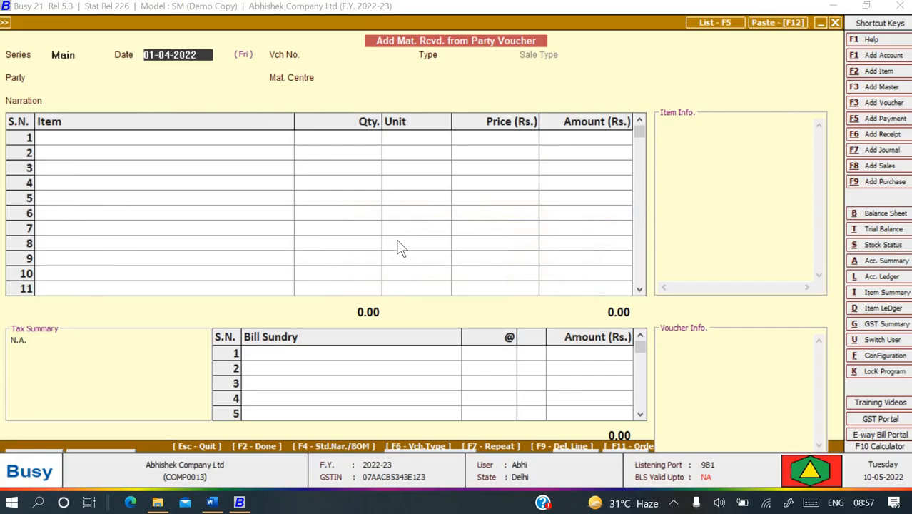
{"action": "key", "text": "alt+Tab"}
{"action": "scroll", "coordinate": [329, 255], "scroll_direction": "down", "scroll_amount": 2}
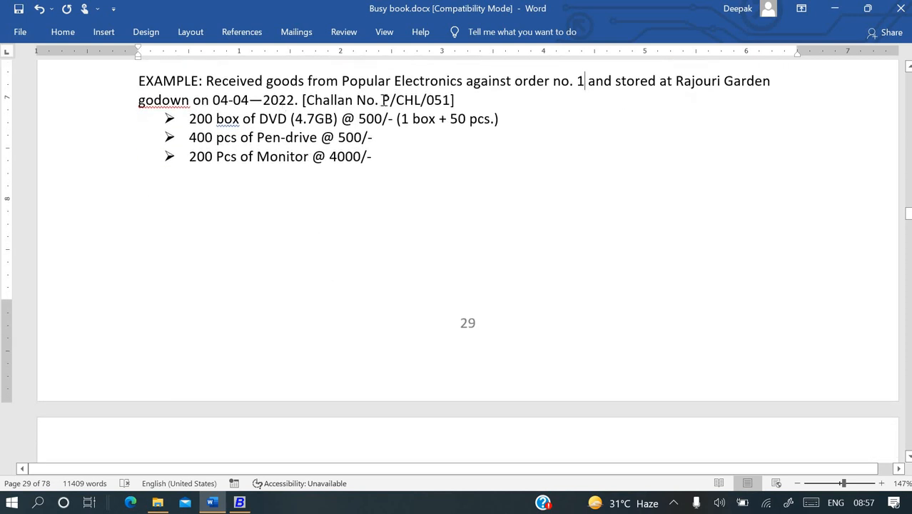
{"action": "left_click_drag", "start_coordinate": [383, 99], "coordinate": [452, 101]}
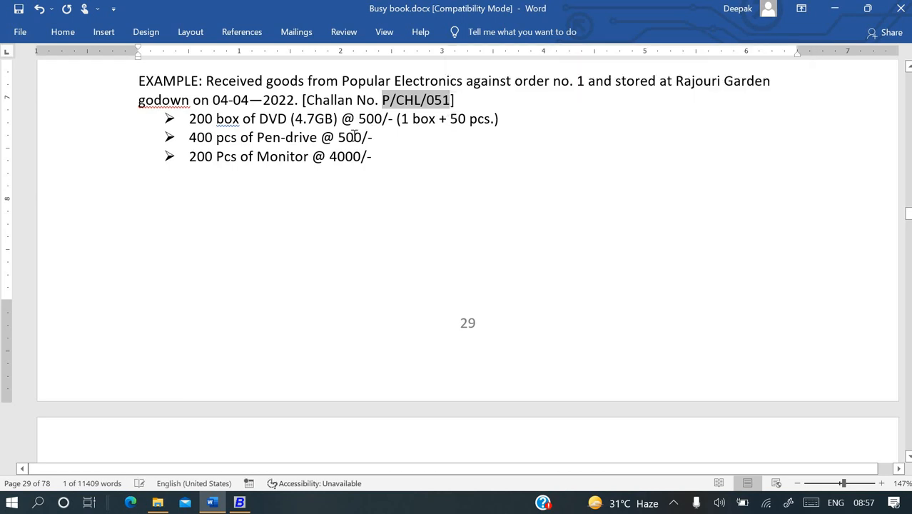
{"action": "left_click", "coordinate": [355, 137]}
{"action": "scroll", "coordinate": [355, 139], "scroll_direction": "down", "scroll_amount": 3}
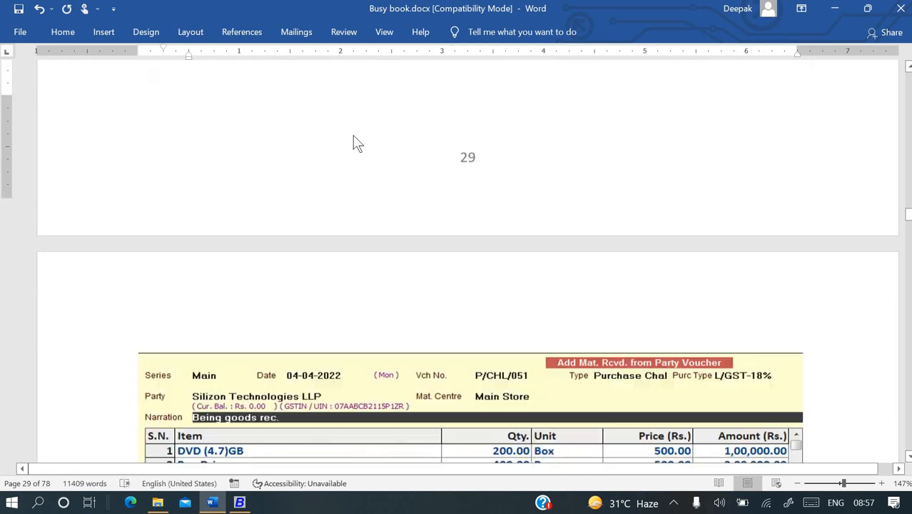
{"action": "scroll", "coordinate": [354, 135], "scroll_direction": "down", "scroll_amount": 5}
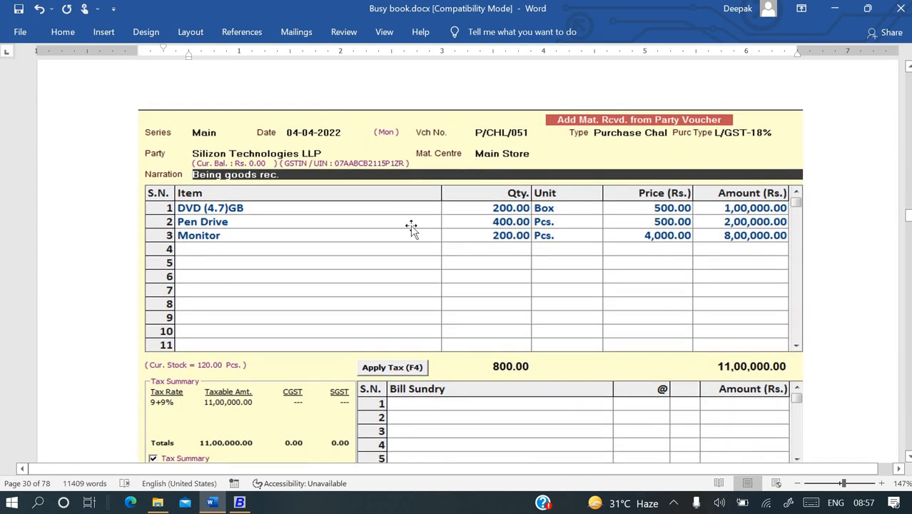
{"action": "scroll", "coordinate": [412, 227], "scroll_direction": "down", "scroll_amount": 1}
{"action": "key", "text": "alt+Tab"}
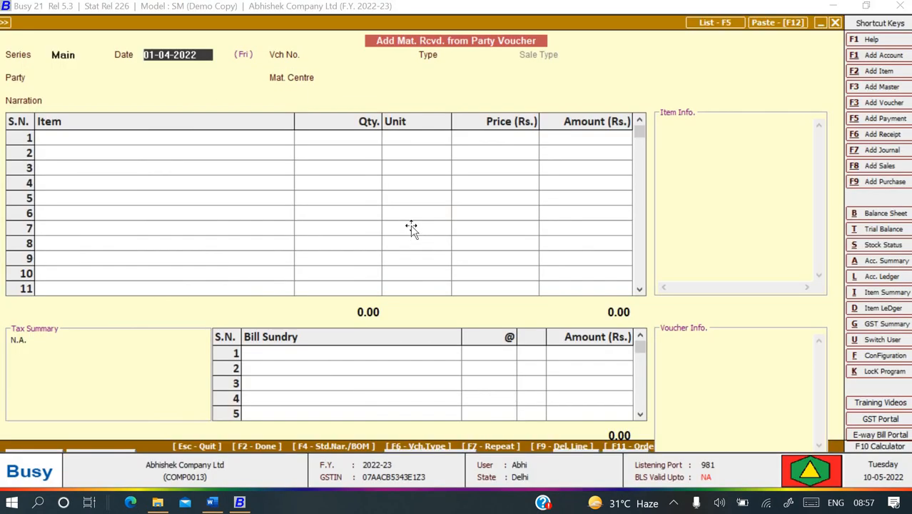
Copy challan number P/CHL/051 from Word and paste it as the voucher number.
{"action": "key", "text": "alt+Tab"}
{"action": "key", "text": "alt+Tab"}
{"action": "key", "text": "Return"}
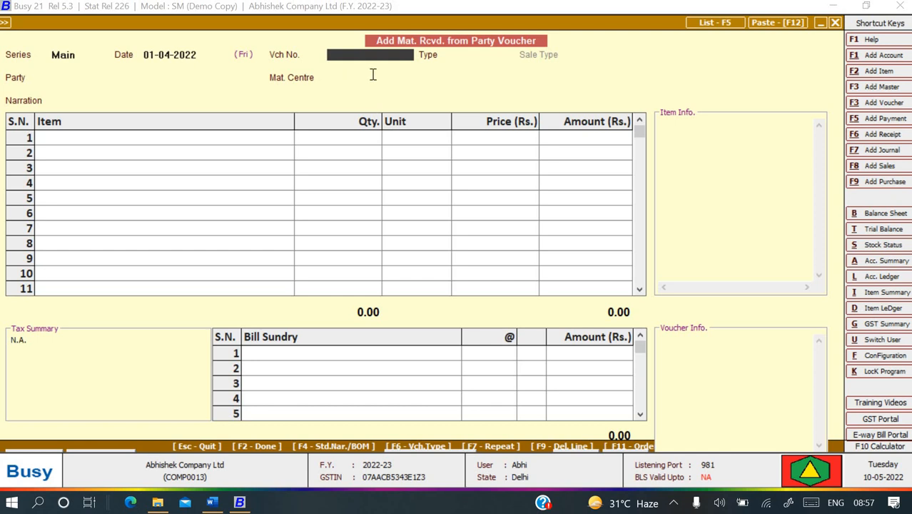
{"action": "key", "text": "alt+Tab"}
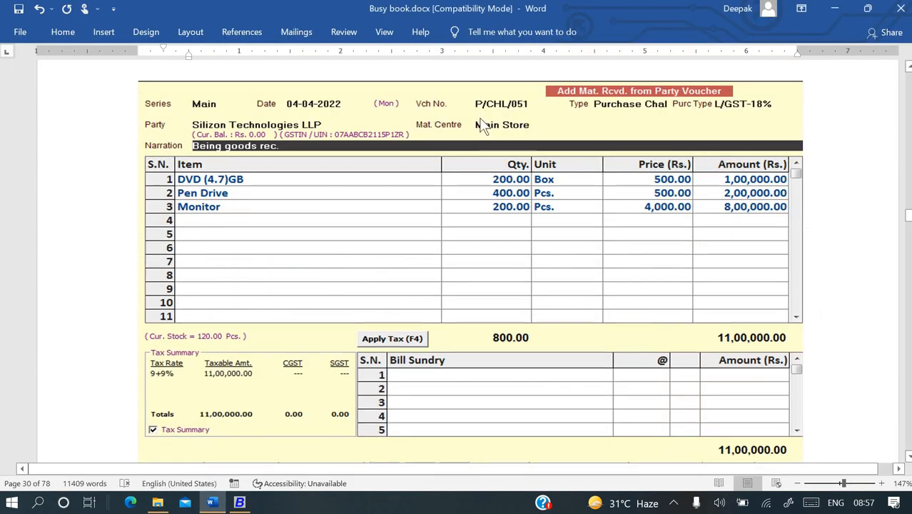
{"action": "scroll", "coordinate": [484, 124], "scroll_direction": "up", "scroll_amount": 5}
{"action": "scroll", "coordinate": [481, 119], "scroll_direction": "up", "scroll_amount": 2}
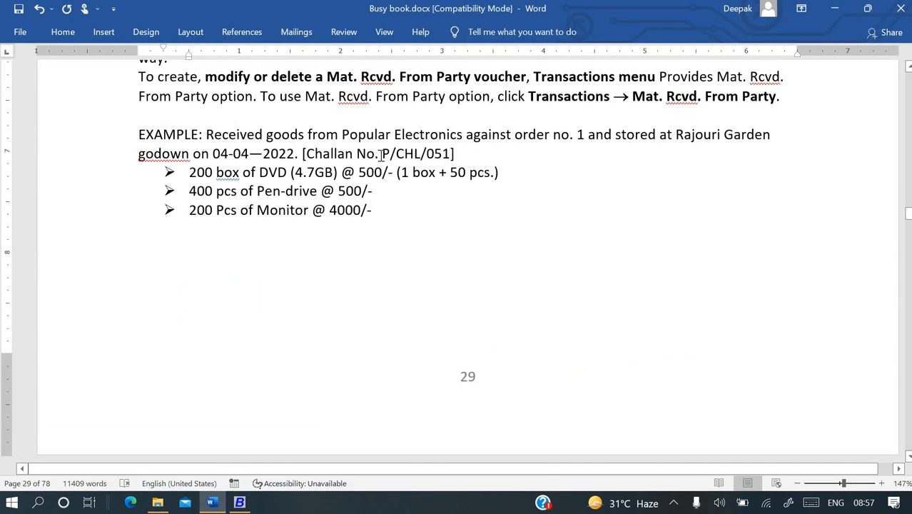
{"action": "left_click_drag", "start_coordinate": [382, 153], "coordinate": [449, 155]}
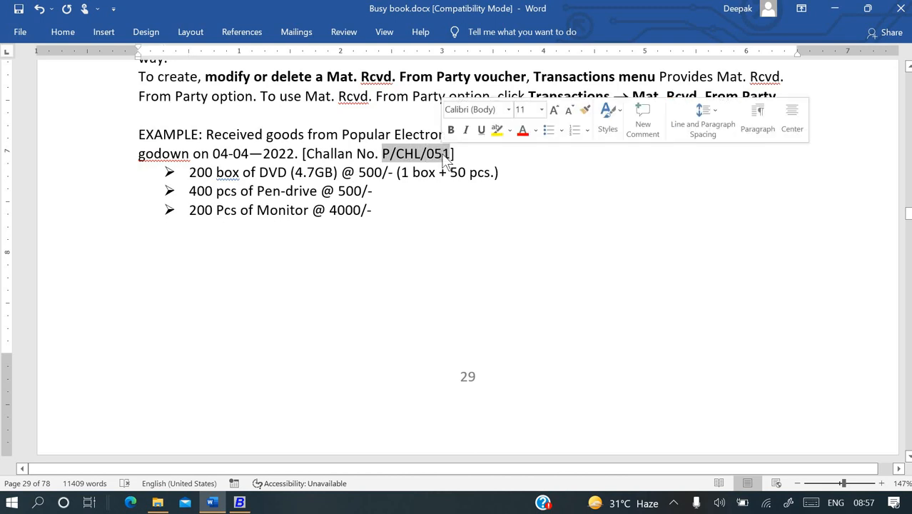
{"action": "key", "text": "ctrl+c"}
{"action": "key", "text": "alt+Tab"}
{"action": "key", "text": "ctrl+v"}
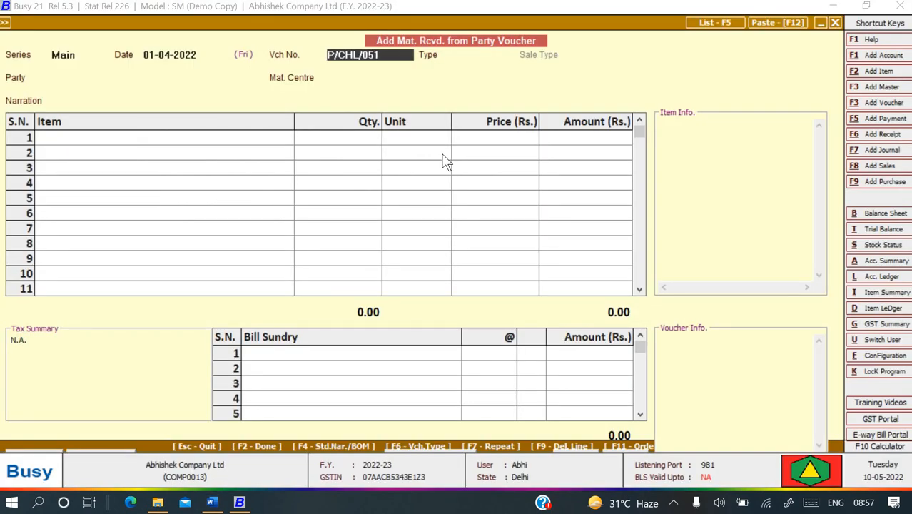
Choose voucher type Purchase Challan, purchase type L/GST-18% and party Silicon Technology LLP.
{"action": "key", "text": "Return"}
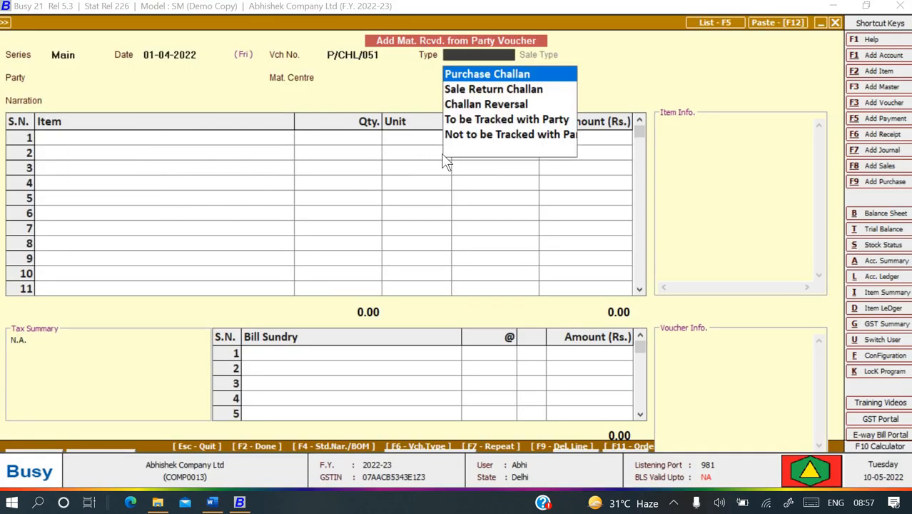
{"action": "key", "text": "Down"}
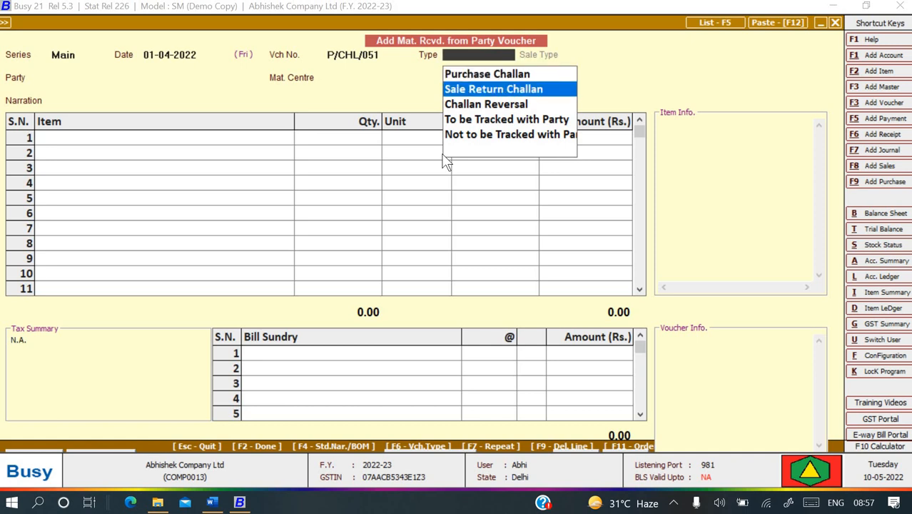
{"action": "key", "text": "Up"}
{"action": "key", "text": "Return"}
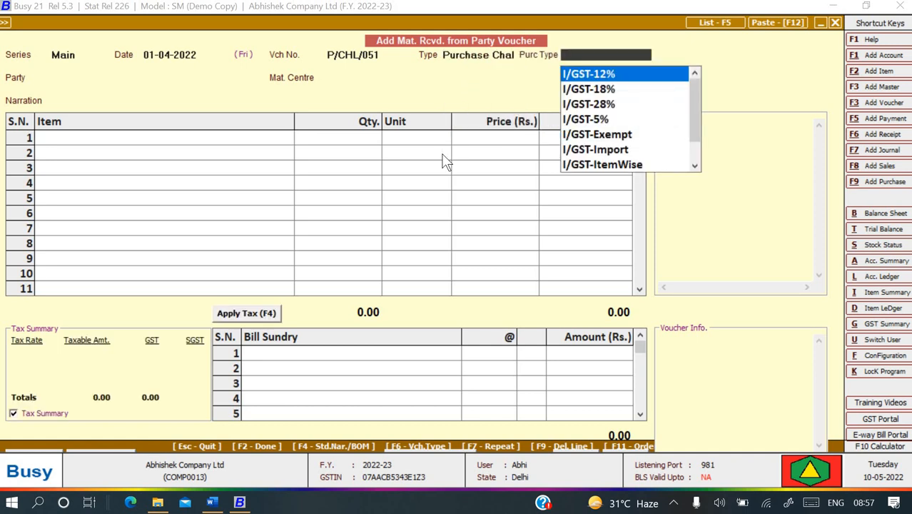
{"action": "key", "text": "Down"}
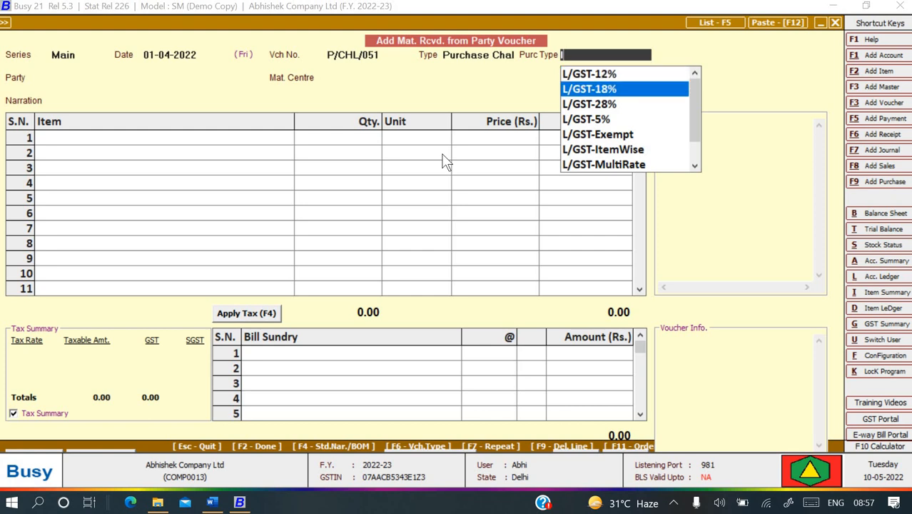
{"action": "key", "text": "Return"}
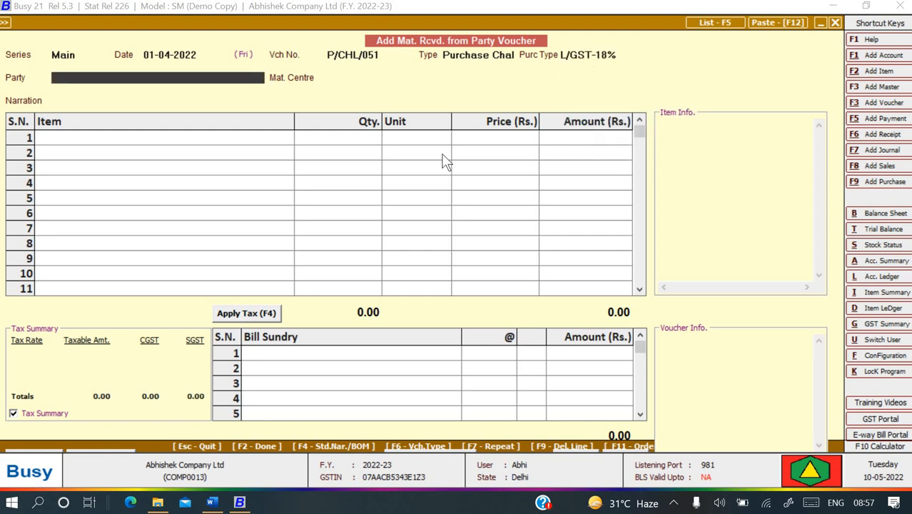
{"action": "key", "text": "Down"}
{"action": "key", "text": "Return"}
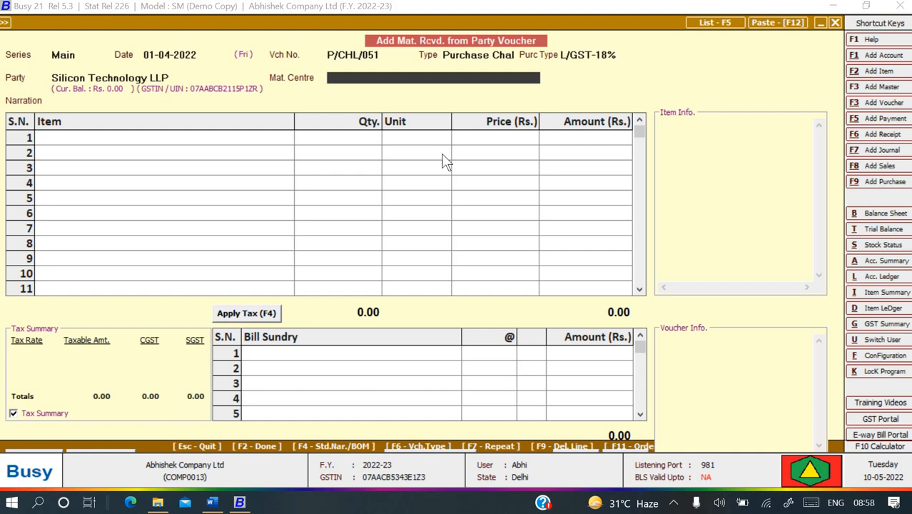
Filter the material centre list to look for an existing centre.
{"action": "type", "text": "m"}
{"action": "key", "text": "alt+Tab"}
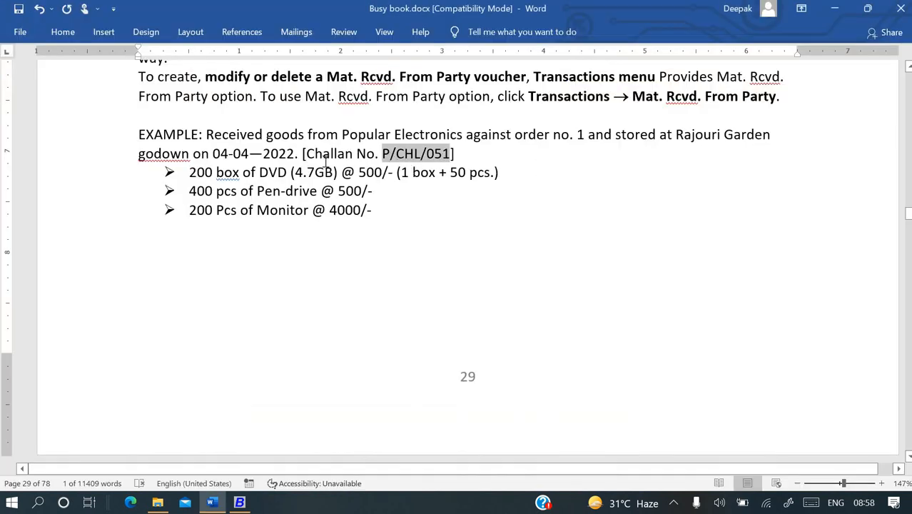
{"action": "key", "text": "alt+Tab"}
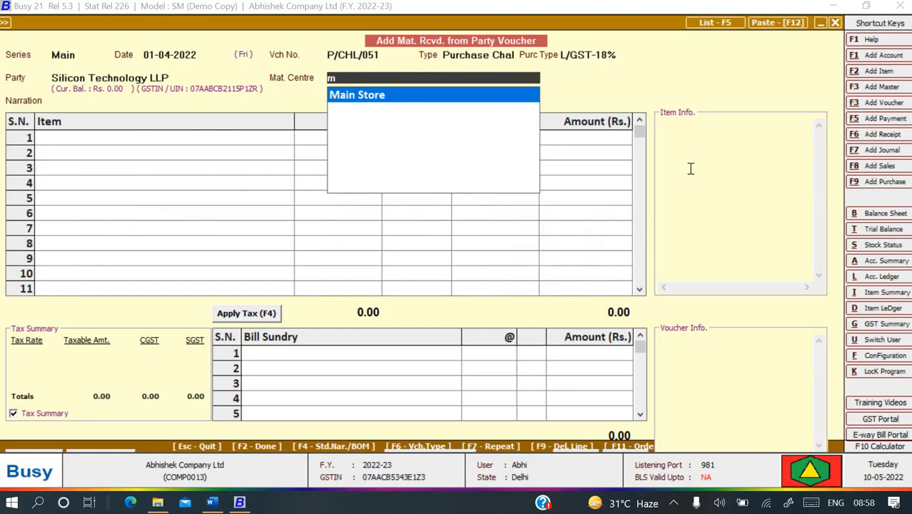
{"action": "key", "text": "BackSpace"}
{"action": "type", "text": "r"}
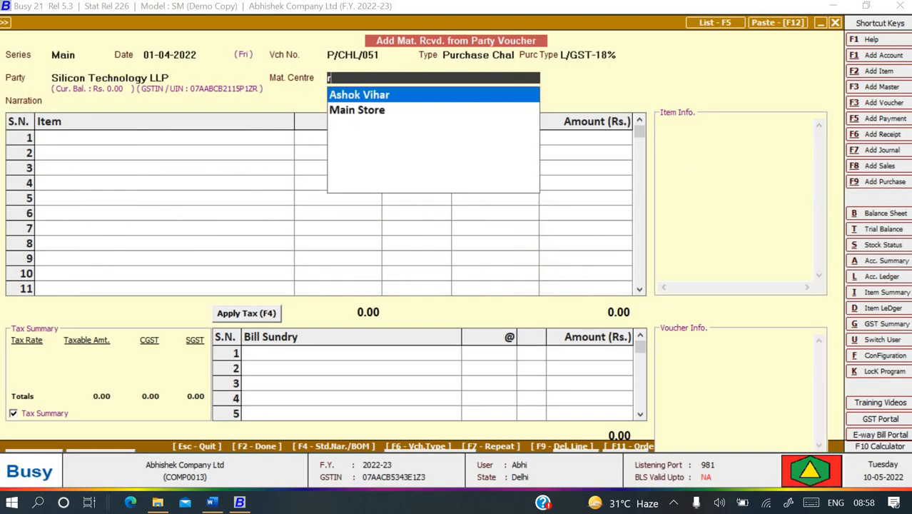
{"action": "key", "text": "BackSpace"}
Create material centre Rajouri Garden with group Godowns and stock account Stock.
{"action": "key", "text": "F3"}
{"action": "key", "text": "alt+Tab"}
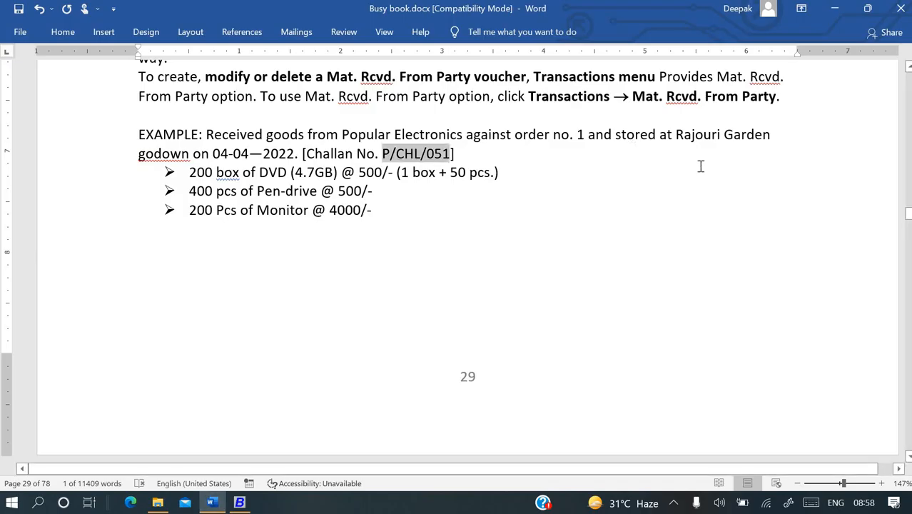
{"action": "key", "text": "alt+Tab"}
{"action": "key", "text": "alt+Tab"}
{"action": "left_click_drag", "start_coordinate": [677, 135], "coordinate": [770, 141]}
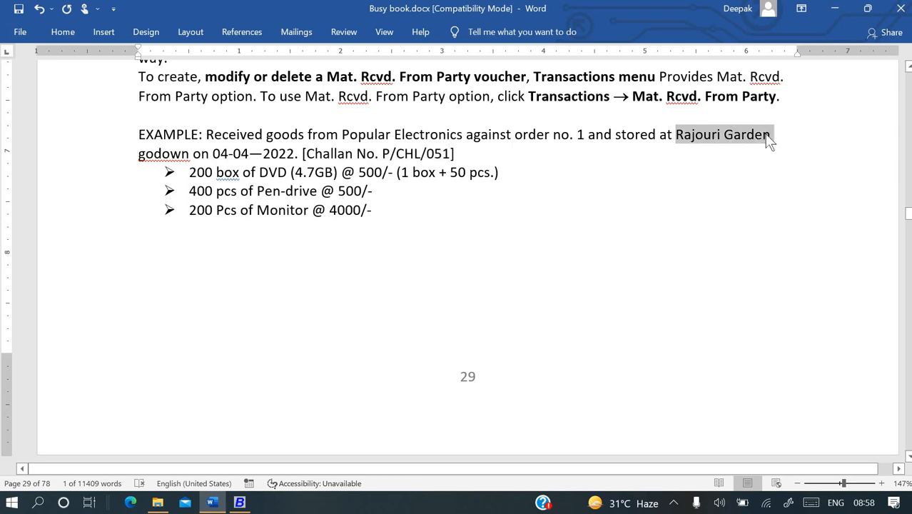
{"action": "key", "text": "alt+Tab"}
{"action": "key", "text": "ctrl+v"}
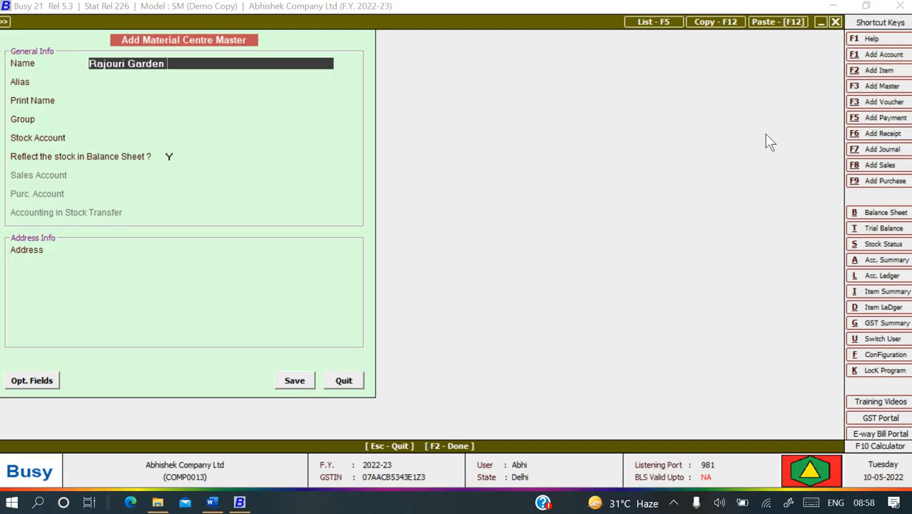
{"action": "key", "text": "Return"}
{"action": "key", "text": "Return"}
{"action": "key", "text": "Return"}
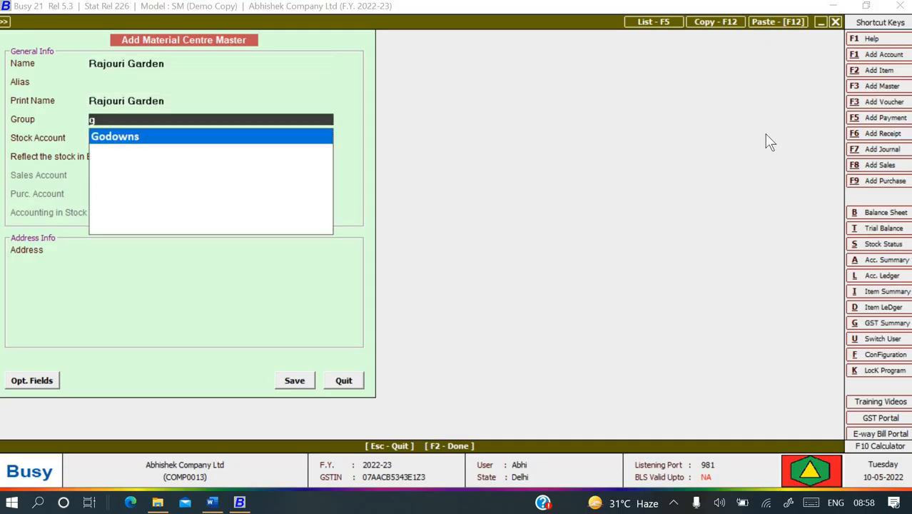
{"action": "key", "text": "Return"}
{"action": "key", "text": "Return"}
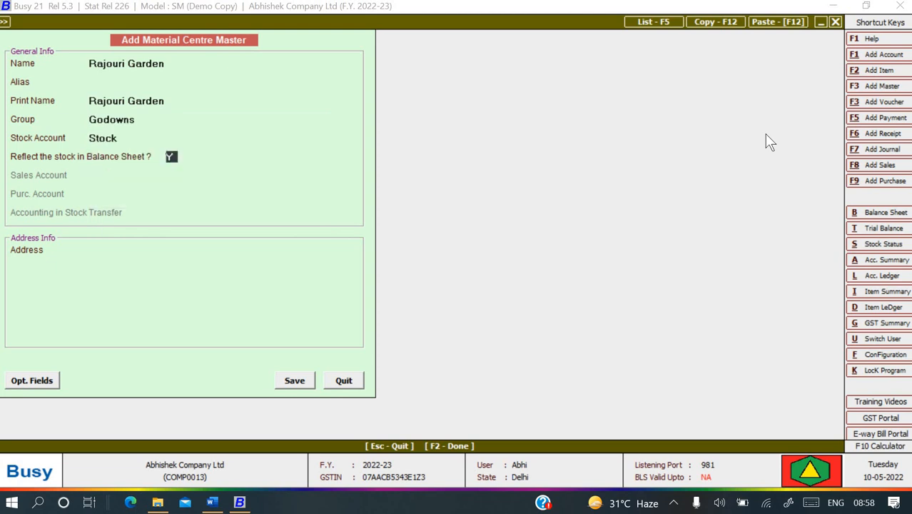
{"action": "key", "text": "Return"}
{"action": "key", "text": "Return"}
{"action": "key", "text": "Return"}
{"action": "key", "text": "Return"}
{"action": "key", "text": "Return"}
{"action": "key", "text": "Return"}
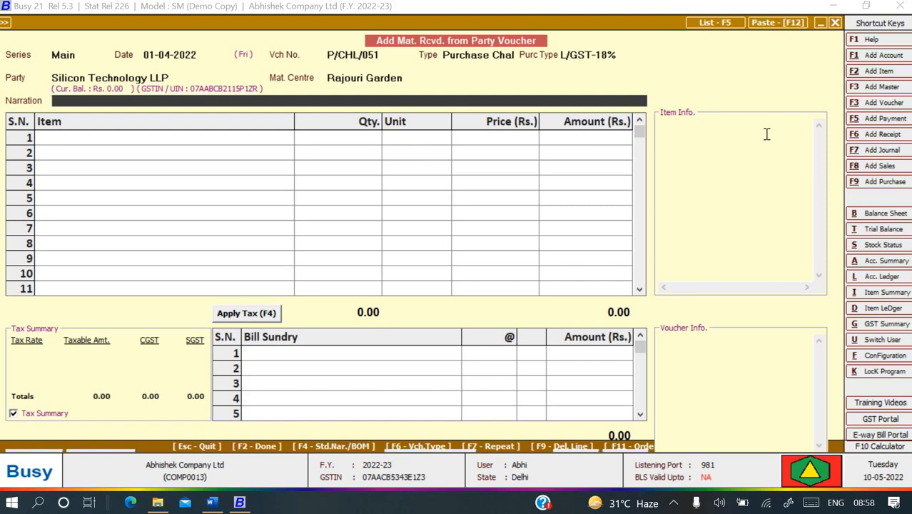
Enter the narration 'Being goods rec.' on the voucher.
{"action": "key", "text": "alt+Tab"}
{"action": "scroll", "coordinate": [607, 243], "scroll_direction": "down", "scroll_amount": 5}
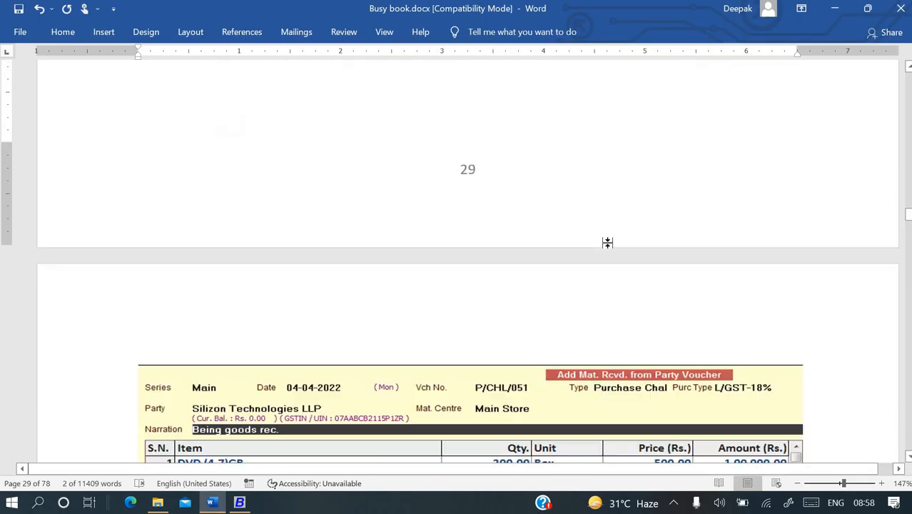
{"action": "scroll", "coordinate": [607, 243], "scroll_direction": "down", "scroll_amount": 5}
{"action": "key", "text": "alt+Tab"}
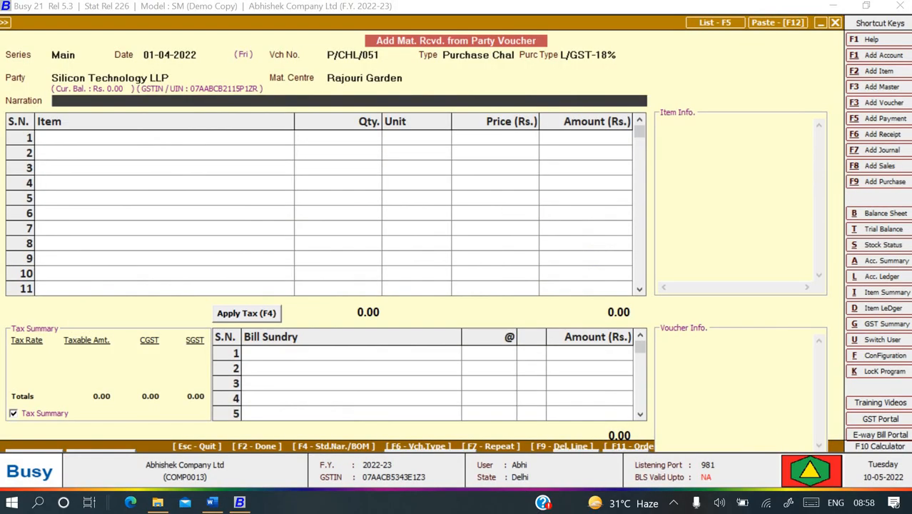
{"action": "type", "text": "Being goods "}
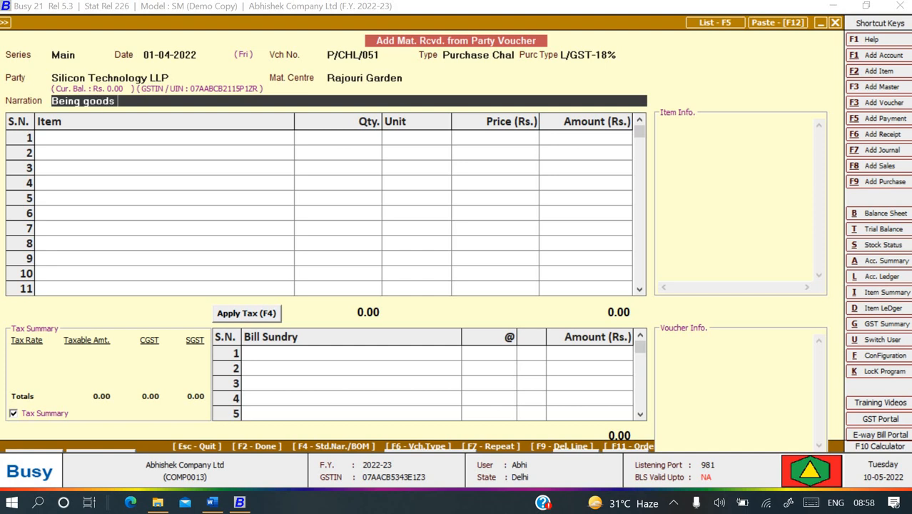
{"action": "type", "text": "rec."}
{"action": "key", "text": "Return"}
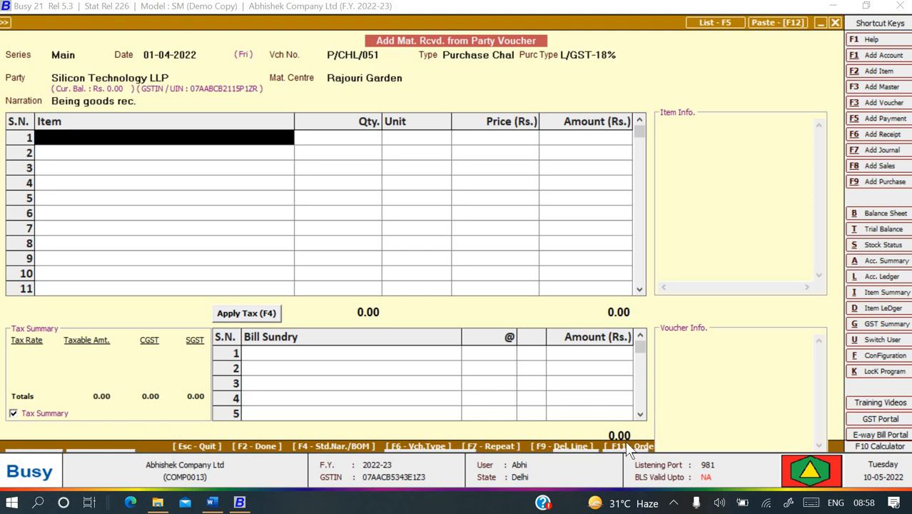
Pull DVD, Pen Drive and Monitor from pending order 1, accepting material centre Main Store.
{"action": "left_click", "coordinate": [625, 441]}
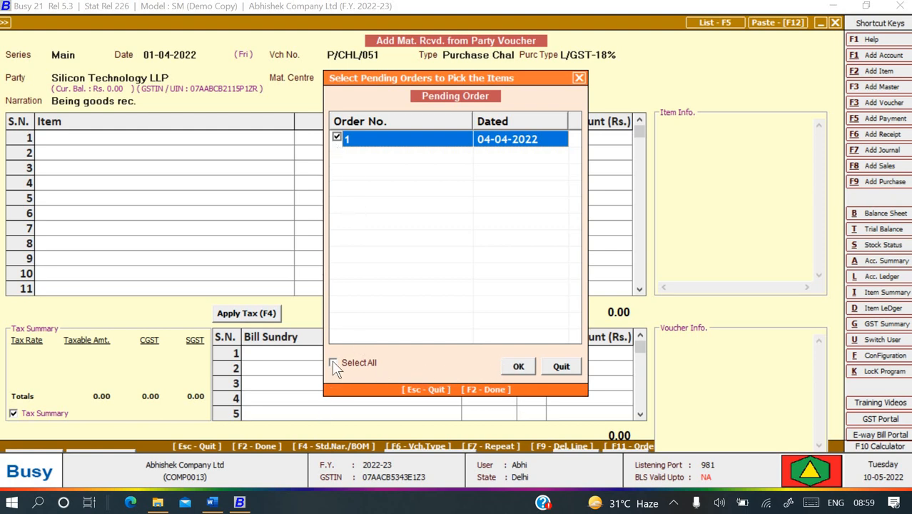
{"action": "left_click", "coordinate": [524, 364]}
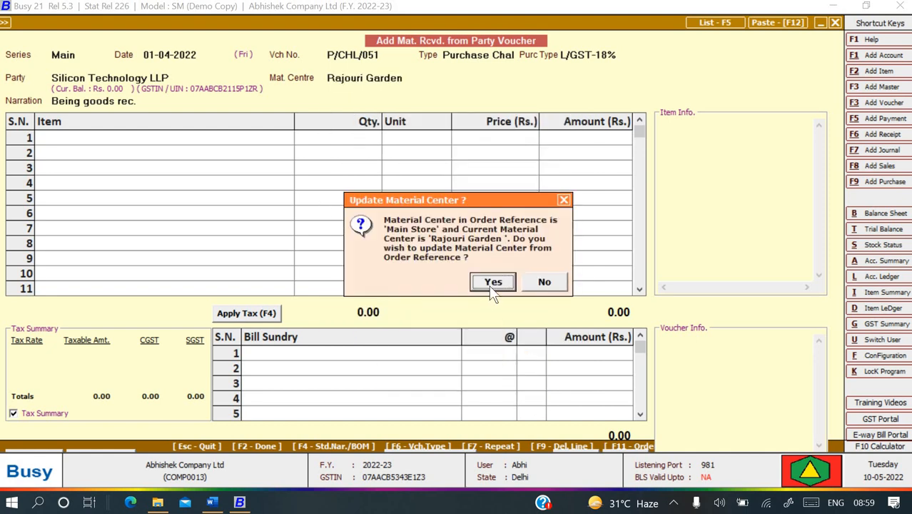
{"action": "left_click", "coordinate": [491, 287]}
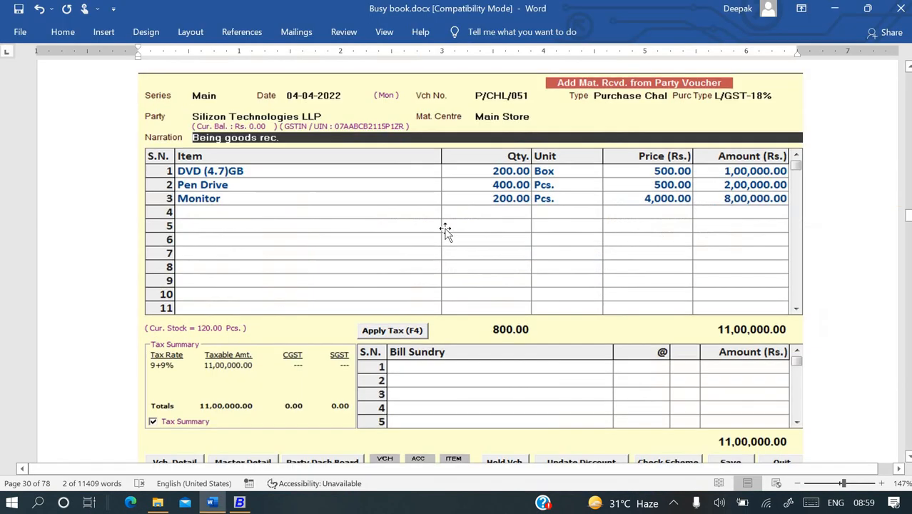
{"action": "scroll", "coordinate": [444, 230], "scroll_direction": "down", "scroll_amount": 5}
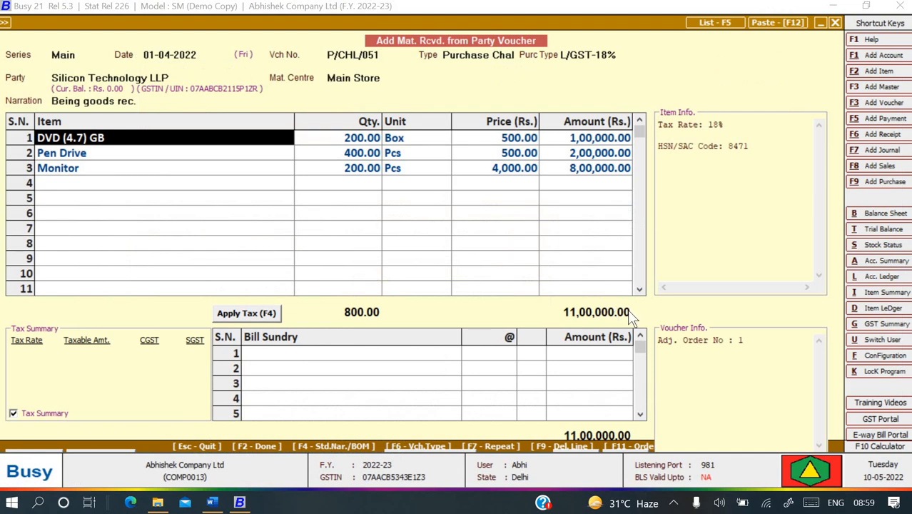
Finish the voucher, continuing without charging tax and skipping cost centre allocation.
{"action": "key", "text": "F2"}
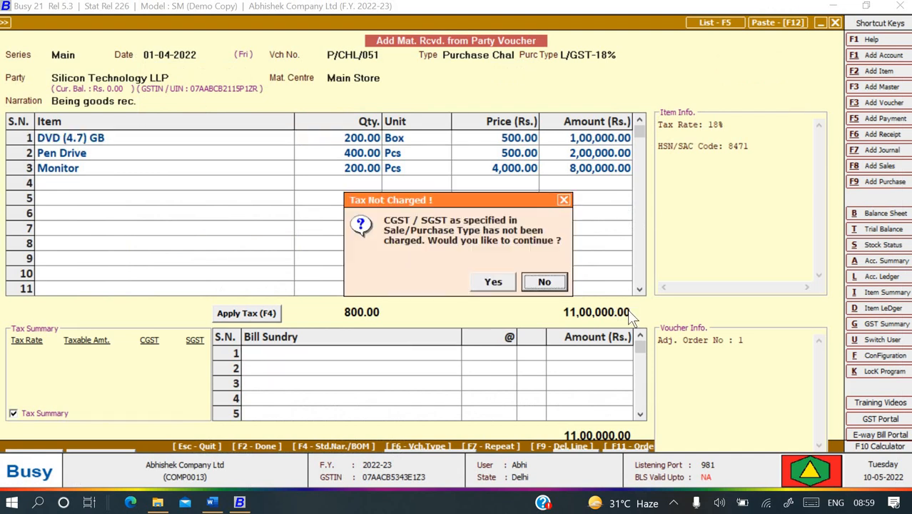
{"action": "key", "text": "Left"}
{"action": "key", "text": "Return"}
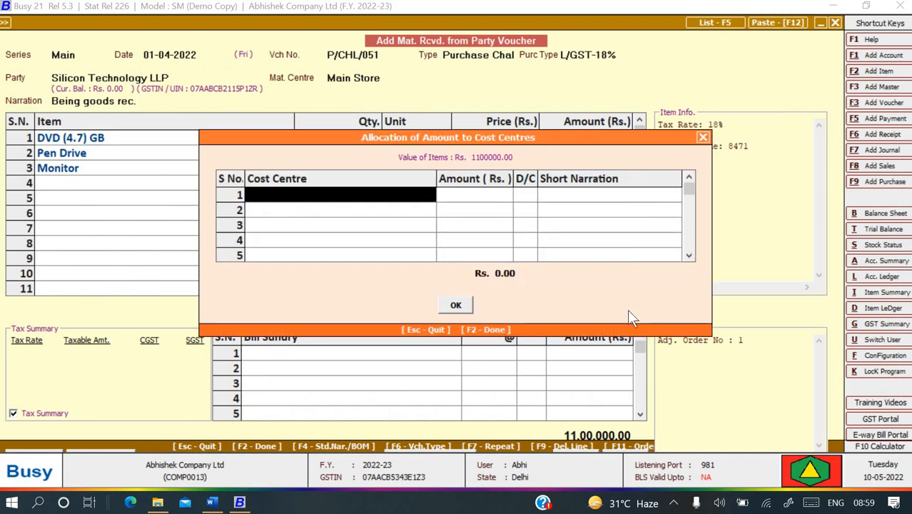
{"action": "left_click", "coordinate": [465, 306]}
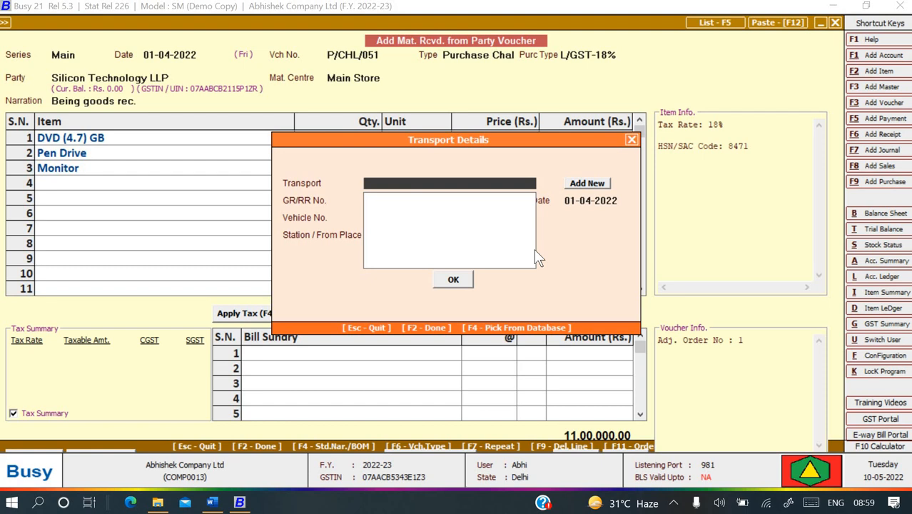
Add a new transporter named Sameer Transport.
{"action": "left_click", "coordinate": [593, 184]}
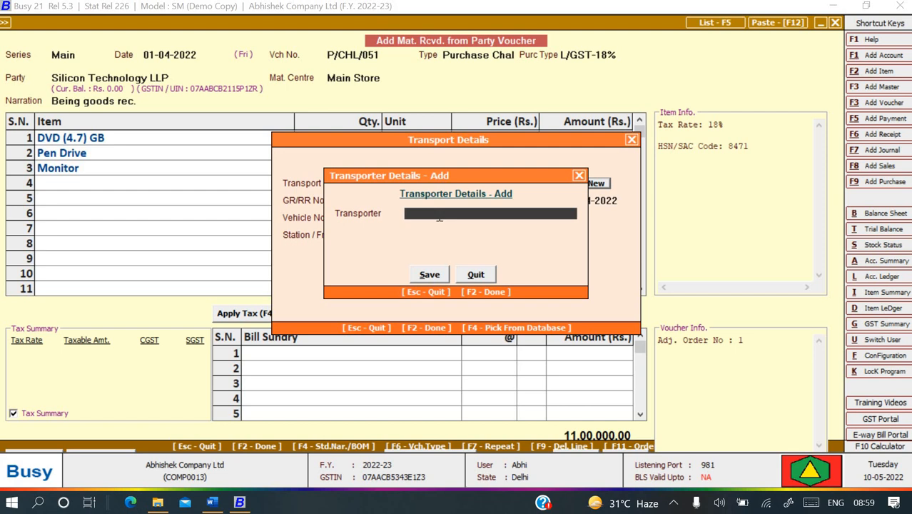
{"action": "type", "text": "Sameer transport"}
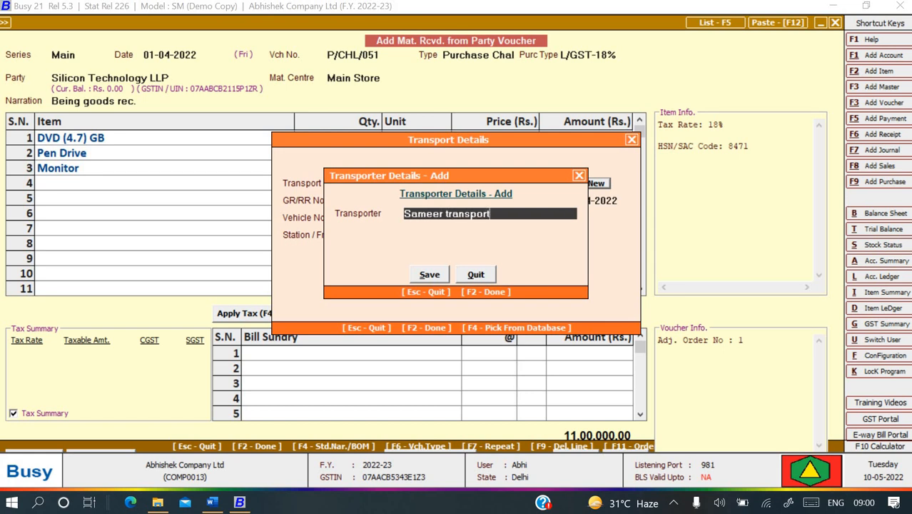
{"action": "key", "text": "Return"}
{"action": "key", "text": "Return"}
{"action": "key", "text": "Return"}
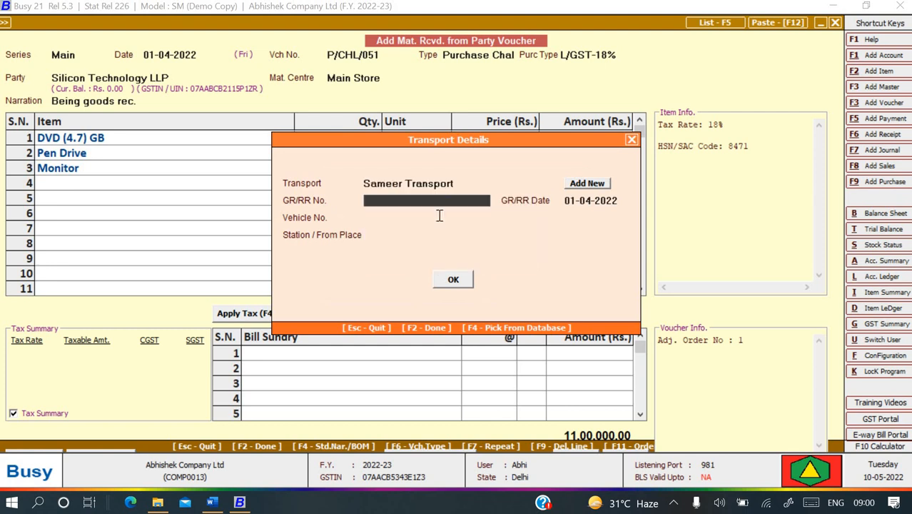
Enter GR/RR No. P/chl/051, leave the vehicle number blank, and save the voucher.
{"action": "type", "text": "P/chl/051"}
{"action": "key", "text": "Return"}
{"action": "key", "text": "Return"}
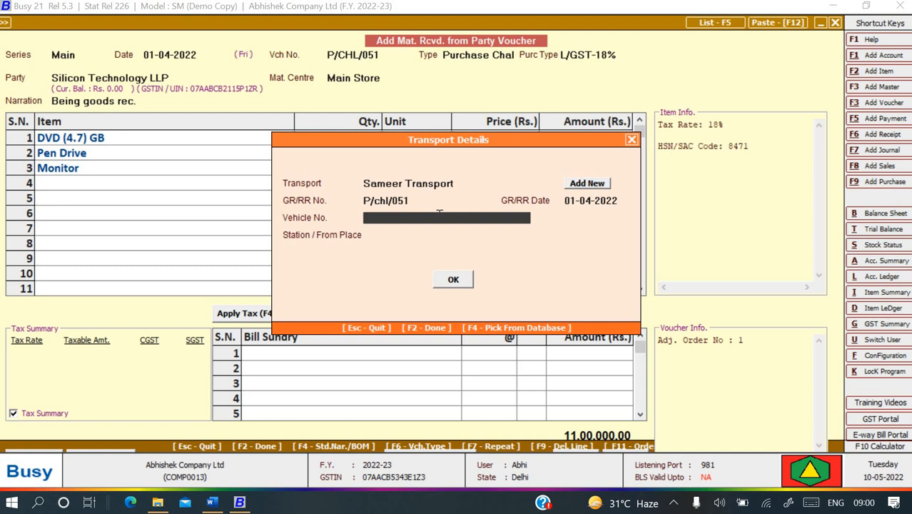
{"action": "type", "text": "UP5"}
{"action": "key", "text": "BackSpace"}
{"action": "key", "text": "BackSpace"}
{"action": "key", "text": "BackSpace"}
{"action": "key", "text": "BackSpace"}
{"action": "key", "text": "Return"}
{"action": "key", "text": "Return"}
{"action": "key", "text": "Return"}
{"action": "key", "text": "Return"}
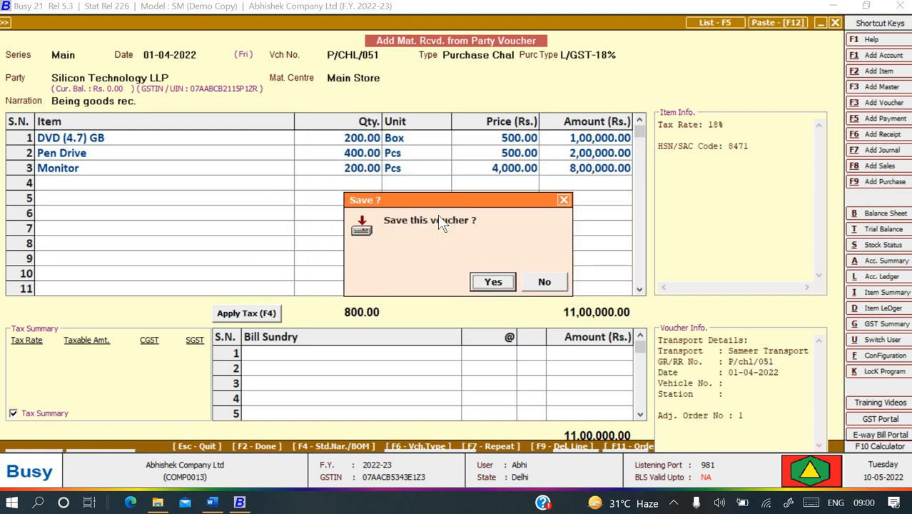
{"action": "key", "text": "Return"}
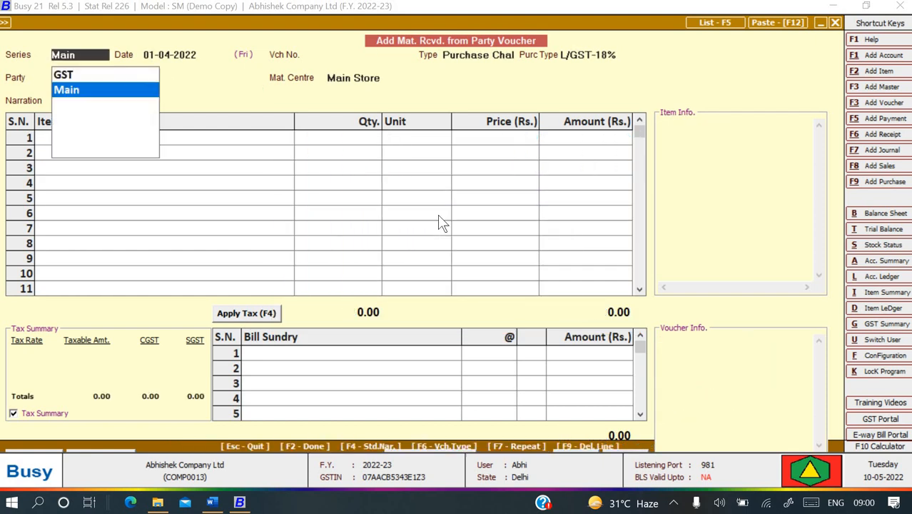
Change the Word purchase example's tax wording to 18% GST.
{"action": "key", "text": "alt+Tab"}
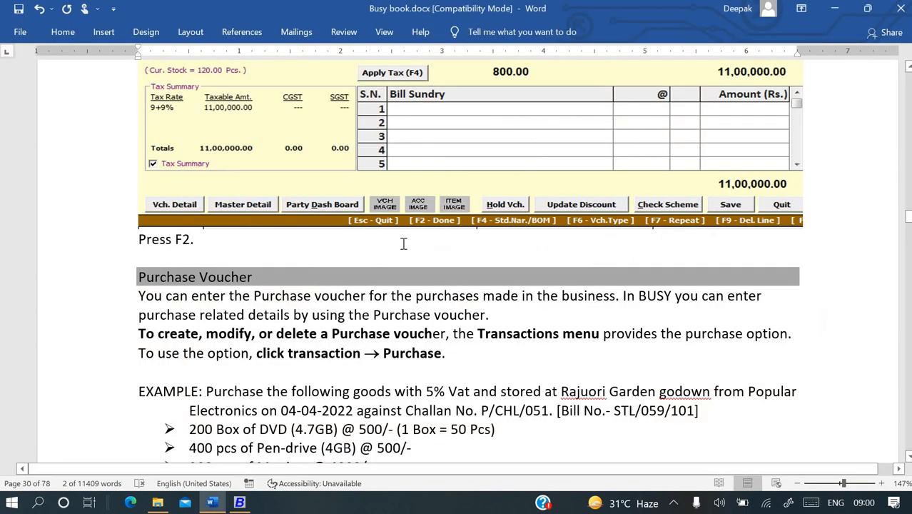
{"action": "scroll", "coordinate": [403, 246], "scroll_direction": "down", "scroll_amount": 5}
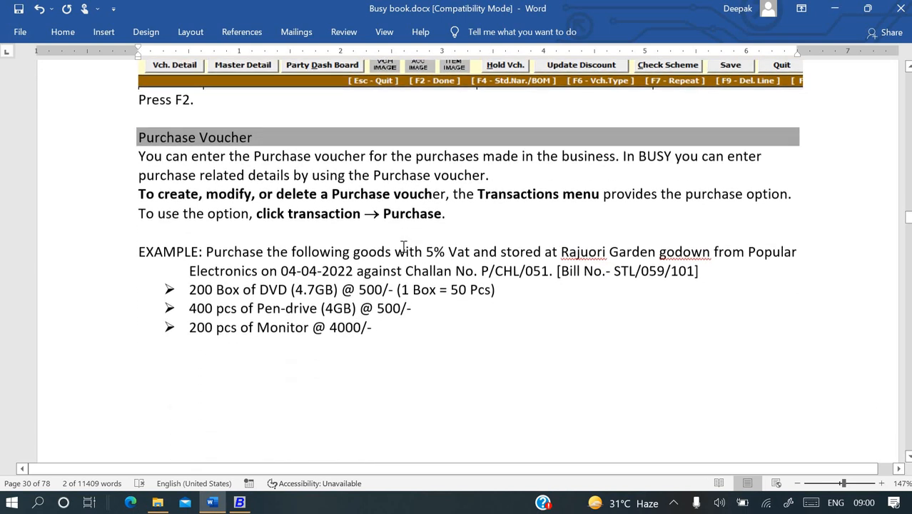
{"action": "scroll", "coordinate": [403, 246], "scroll_direction": "down", "scroll_amount": 1}
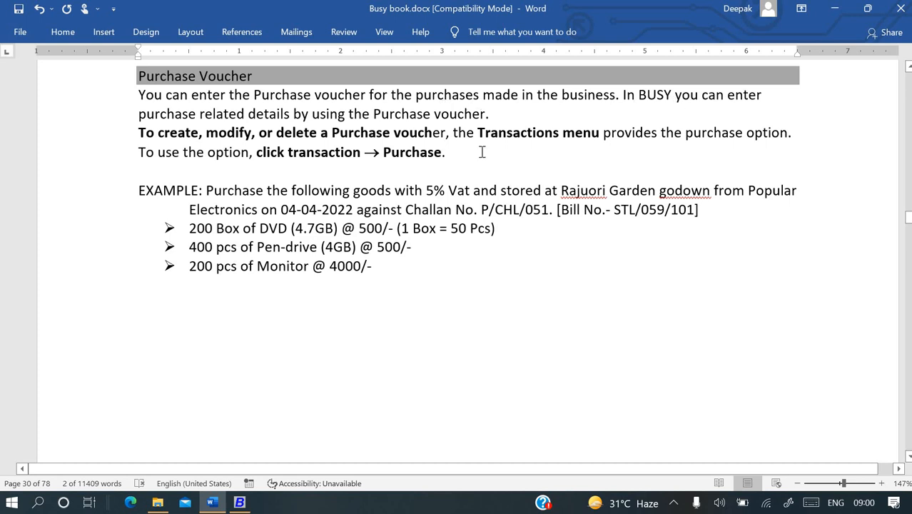
{"action": "scroll", "coordinate": [483, 152], "scroll_direction": "down", "scroll_amount": 1}
{"action": "scroll", "coordinate": [395, 160], "scroll_direction": "down", "scroll_amount": 1}
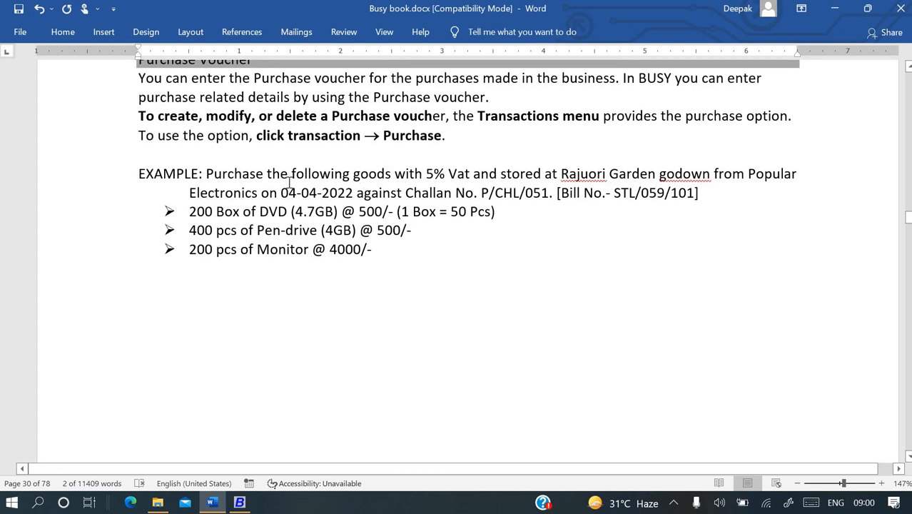
{"action": "left_click", "coordinate": [469, 174]}
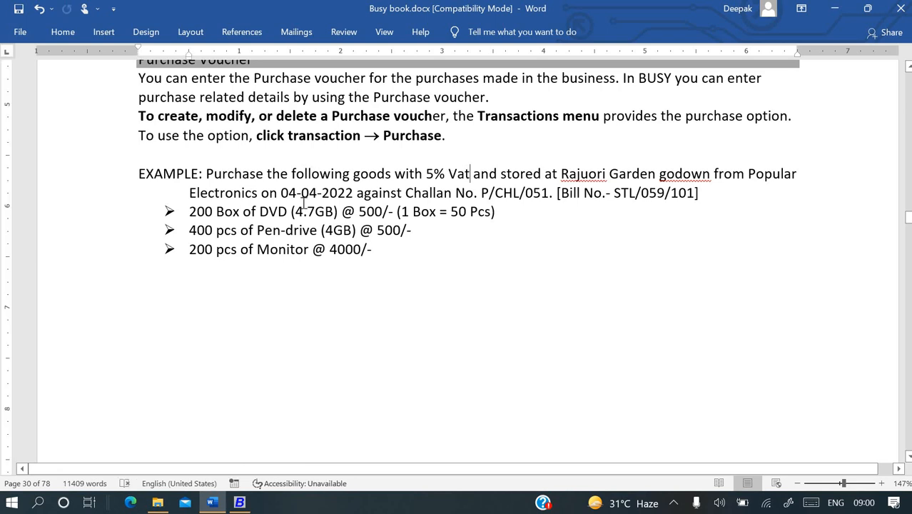
{"action": "key", "text": "BackSpace"}
{"action": "key", "text": "BackSpace"}
{"action": "key", "text": "BackSpace"}
{"action": "key", "text": "BackSpace"}
{"action": "key", "text": "BackSpace"}
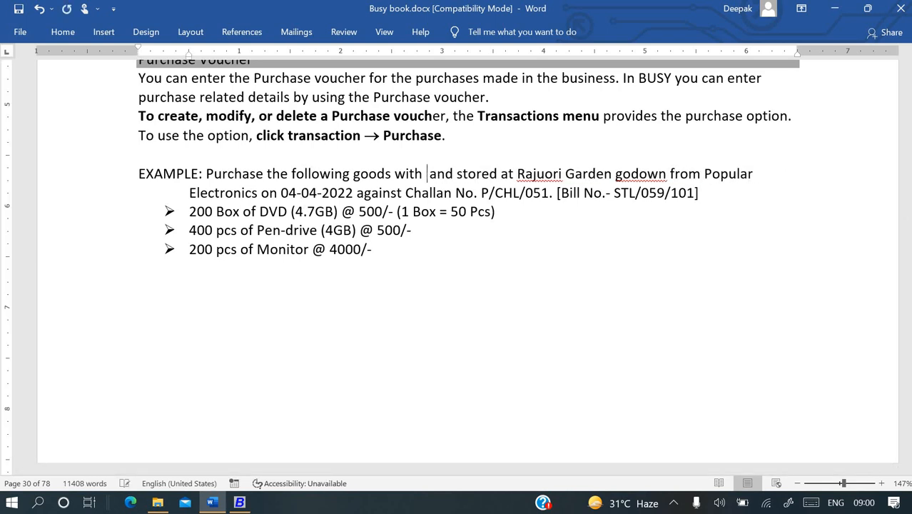
{"action": "type", "text": "18% GST"}
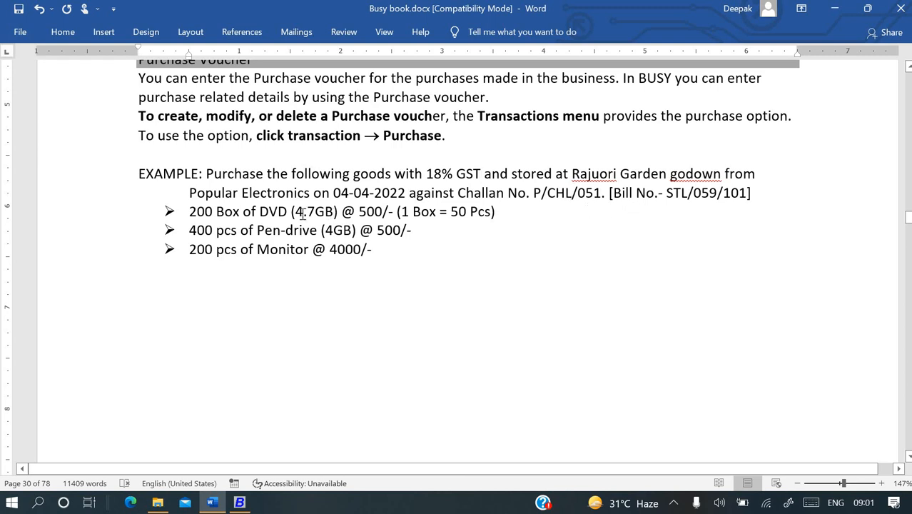
Scroll down to the sample Busy Add Purchase Voucher screenshot.
{"action": "scroll", "coordinate": [360, 235], "scroll_direction": "down", "scroll_amount": 1}
{"action": "scroll", "coordinate": [361, 236], "scroll_direction": "down", "scroll_amount": 10}
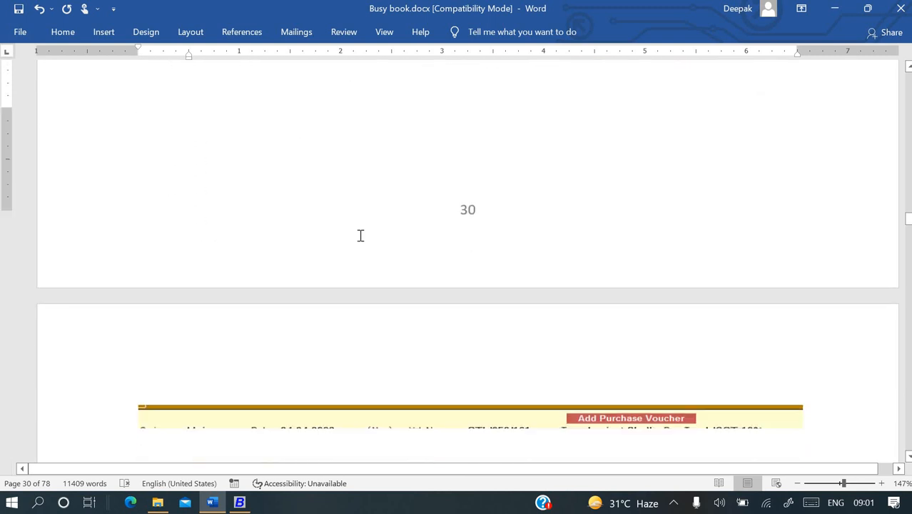
{"action": "scroll", "coordinate": [361, 237], "scroll_direction": "down", "scroll_amount": 1}
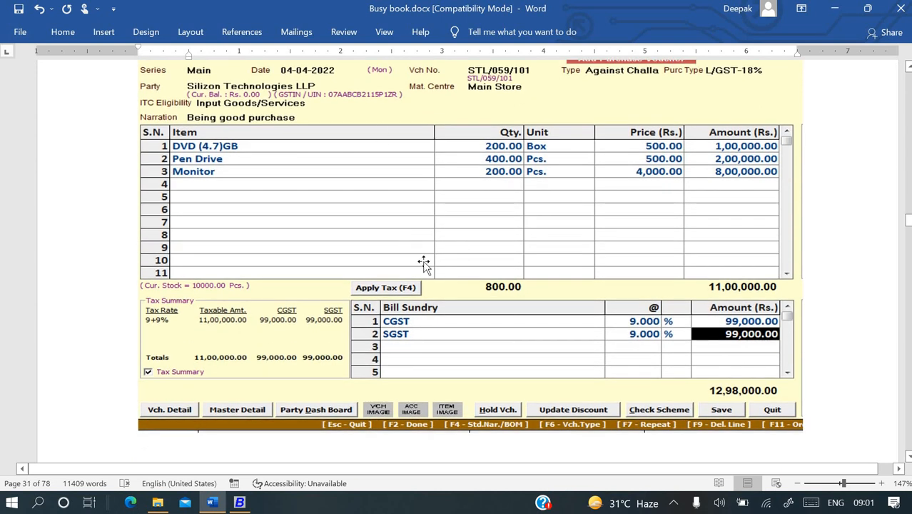
{"action": "scroll", "coordinate": [404, 243], "scroll_direction": "up", "scroll_amount": 1}
Abandon the material received voucher and start a new purchase voucher in the Main series.
{"action": "key", "text": "alt+Tab"}
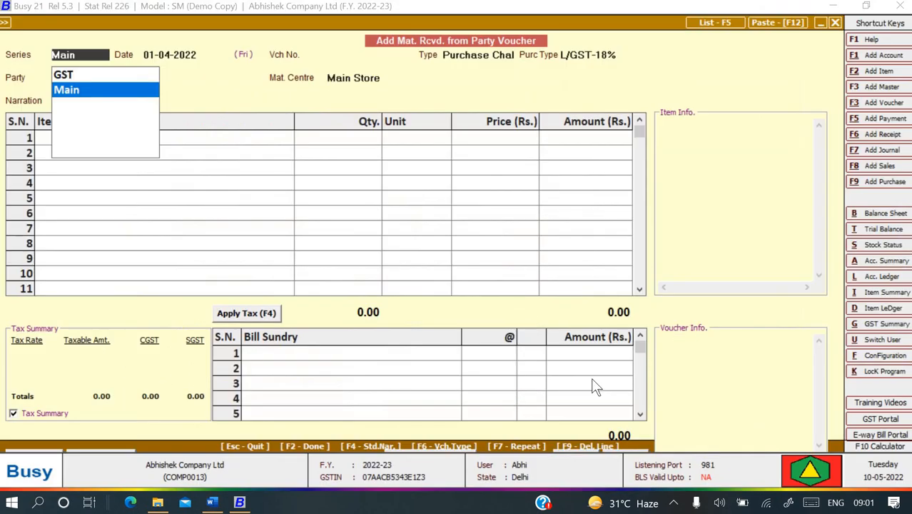
{"action": "key", "text": "Escape"}
{"action": "key", "text": "Escape"}
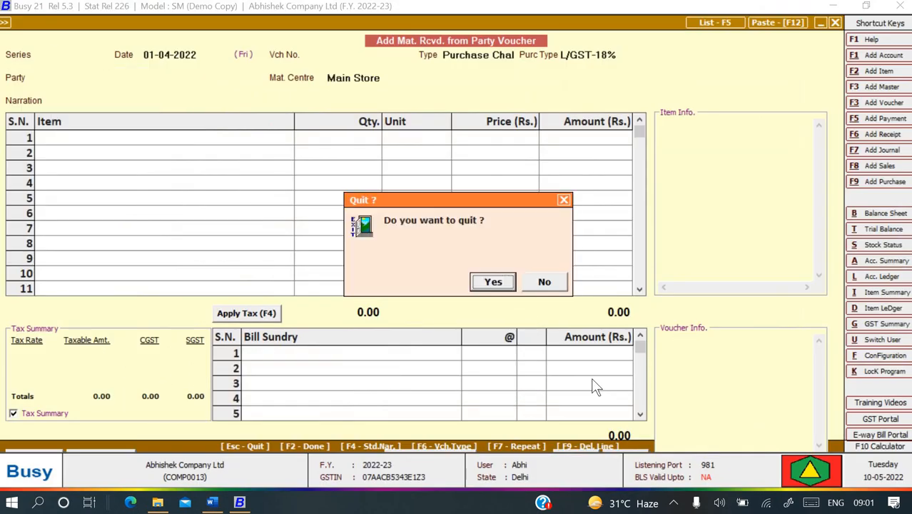
{"action": "key", "text": "Return"}
{"action": "key", "text": "Escape"}
{"action": "key", "text": "Up"}
{"action": "key", "text": "Up"}
{"action": "key", "text": "Up"}
{"action": "key", "text": "Up"}
{"action": "key", "text": "Up"}
{"action": "key", "text": "Up"}
{"action": "key", "text": "Up"}
{"action": "key", "text": "Up"}
{"action": "key", "text": "Up"}
{"action": "key", "text": "Up"}
{"action": "key", "text": "Up"}
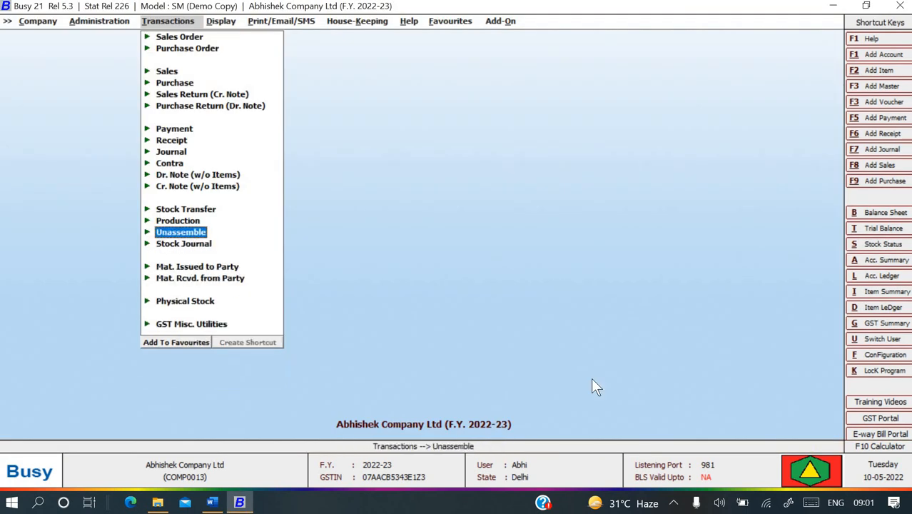
{"action": "key", "text": "Up"}
{"action": "key", "text": "Up"}
{"action": "key", "text": "Up"}
{"action": "key", "text": "Return"}
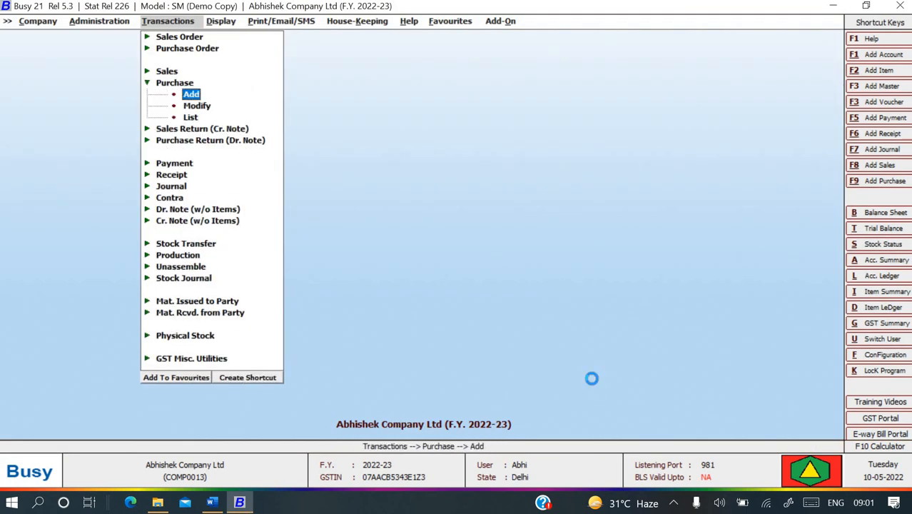
{"action": "key", "text": "Return"}
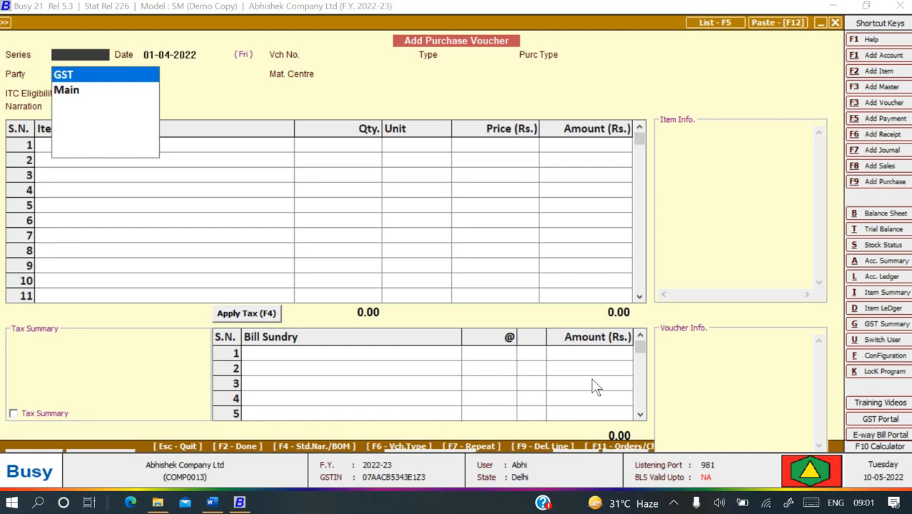
{"action": "key", "text": "Down"}
{"action": "key", "text": "Return"}
Date the voucher 04-04-2022 and use bill number STL/059/101, copied from the Word guide, as its number.
{"action": "type", "text": "04-04"}
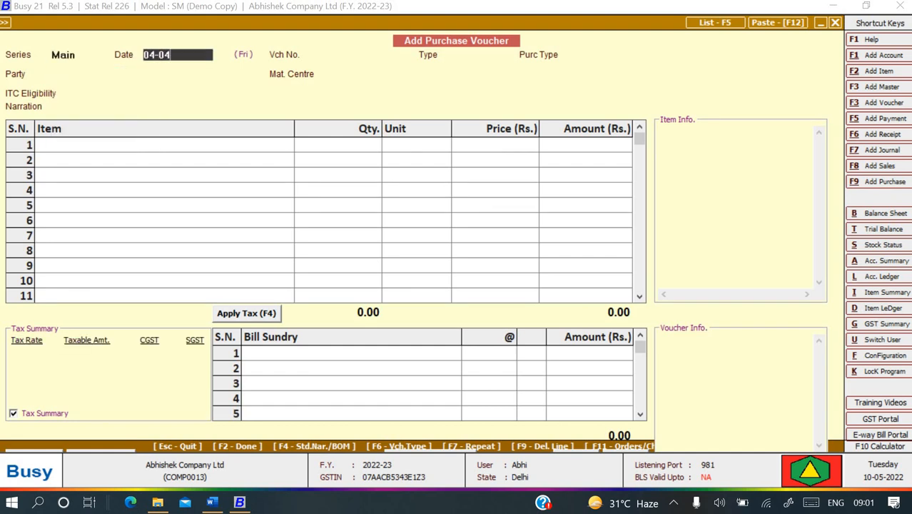
{"action": "key", "text": "Return"}
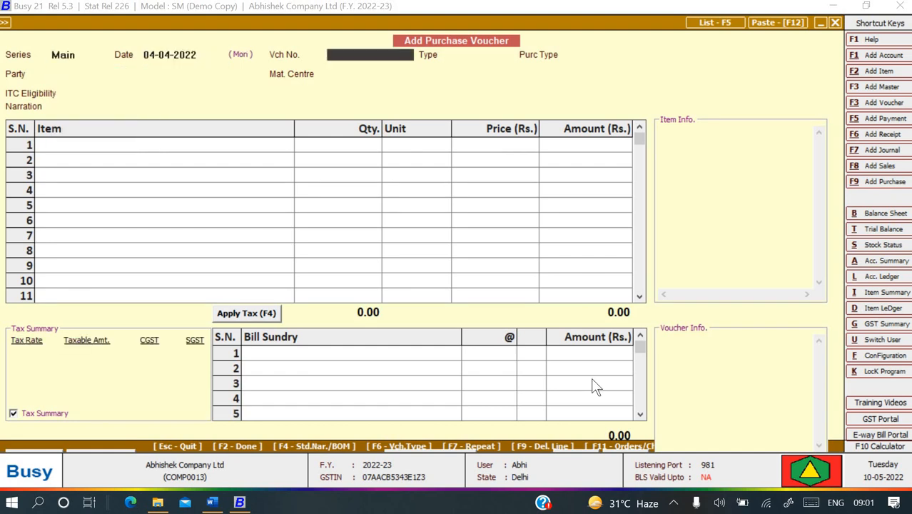
{"action": "key", "text": "alt+Tab"}
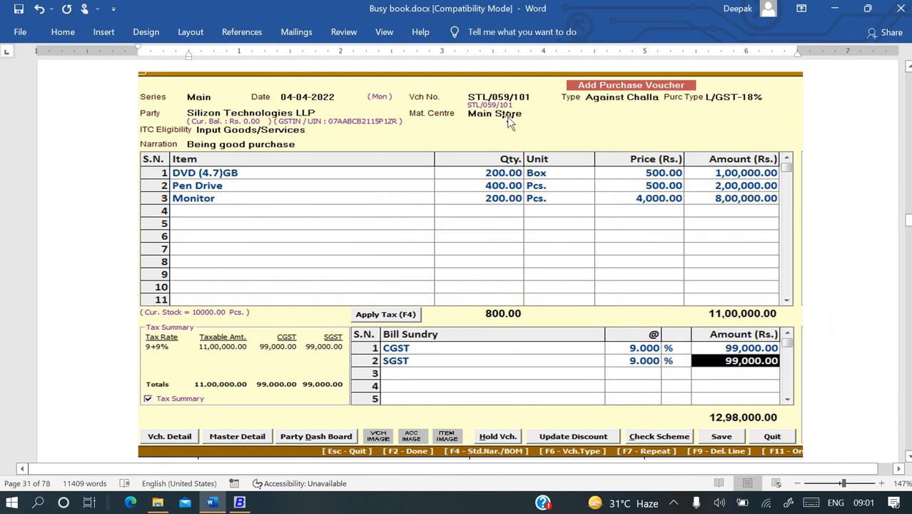
{"action": "scroll", "coordinate": [507, 116], "scroll_direction": "up", "scroll_amount": 12}
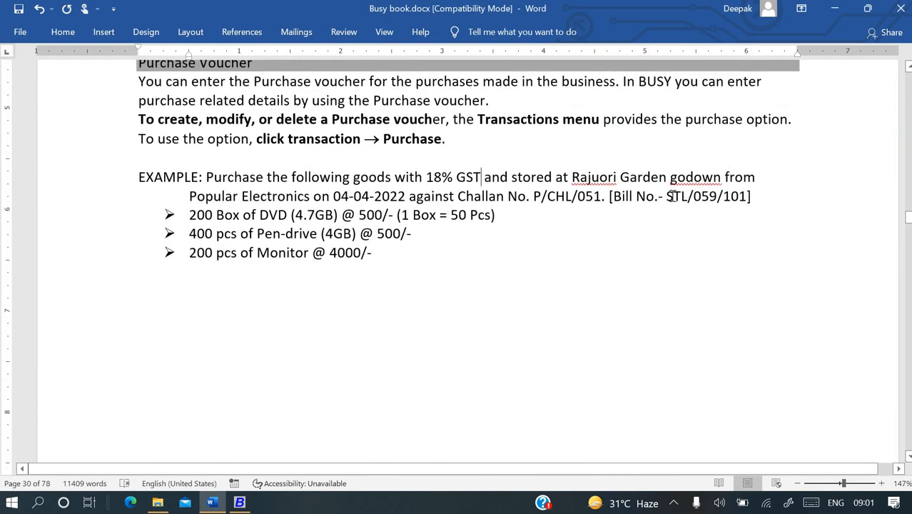
{"action": "left_click_drag", "start_coordinate": [712, 194], "coordinate": [745, 196]}
{"action": "key", "text": "ctrl+c"}
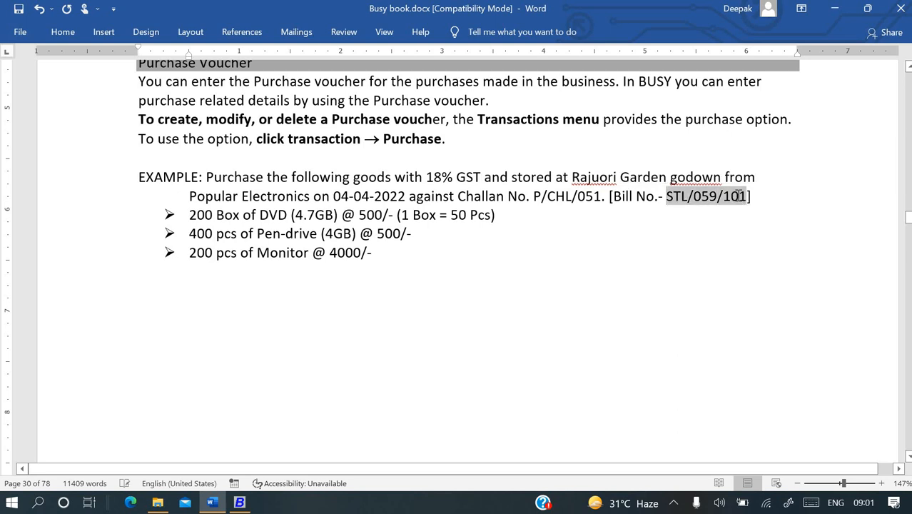
{"action": "key", "text": "alt+Tab"}
{"action": "key", "text": "ctrl+v"}
{"action": "key", "text": "Return"}
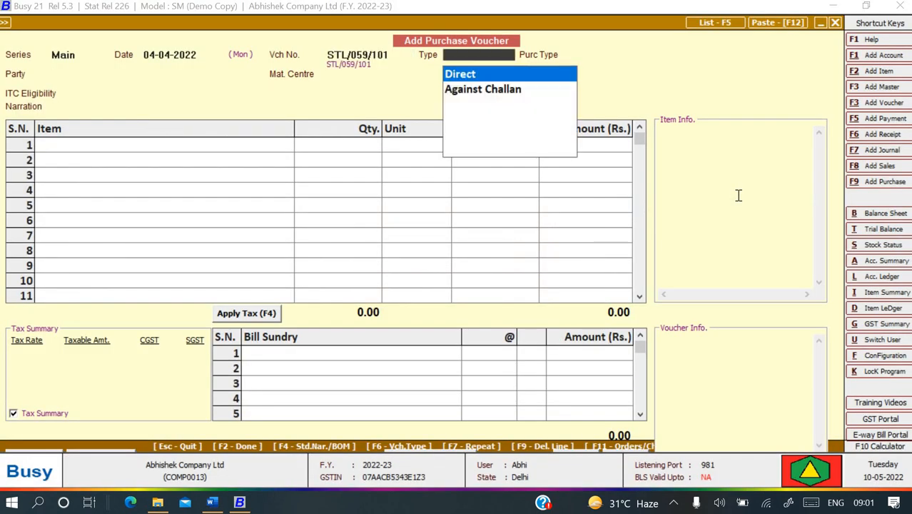
Set type Against Challan, purchase type L/GST-18%, party Silicon Technology LLP and material centre Rajouri Garden.
{"action": "key", "text": "Down"}
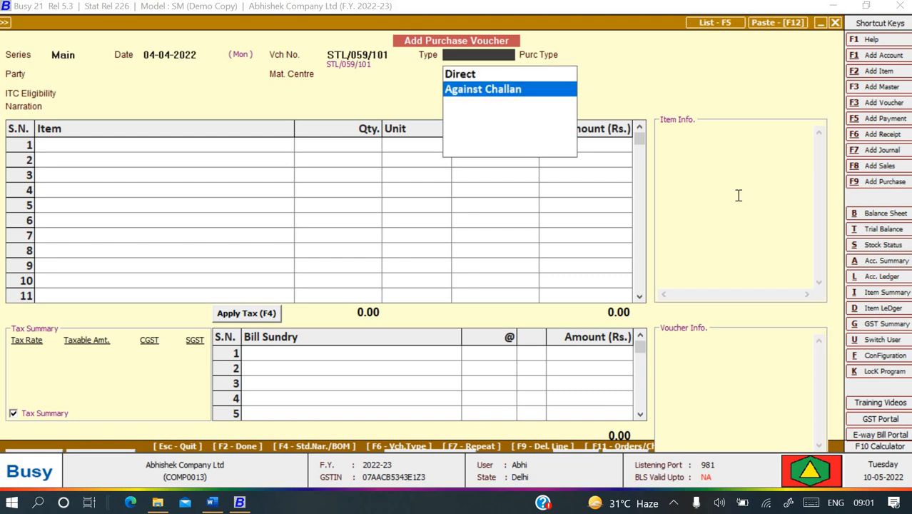
{"action": "key", "text": "Up"}
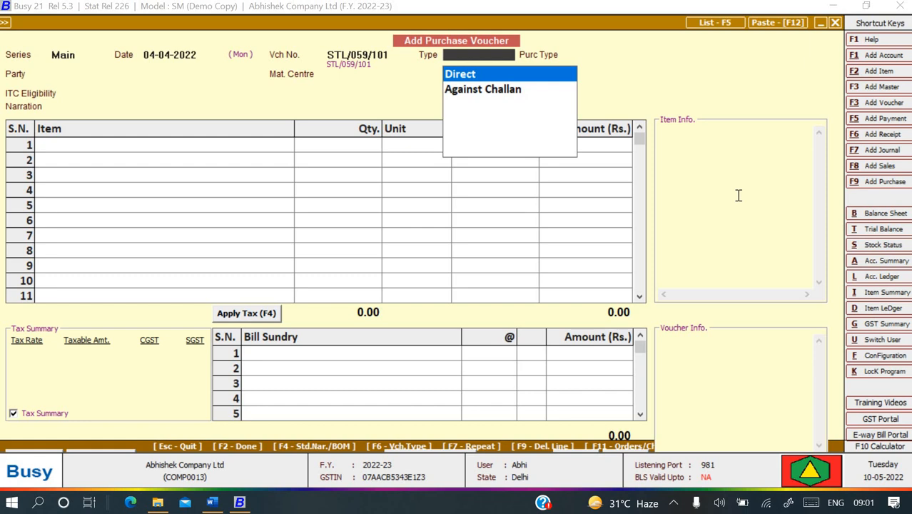
{"action": "key", "text": "Down"}
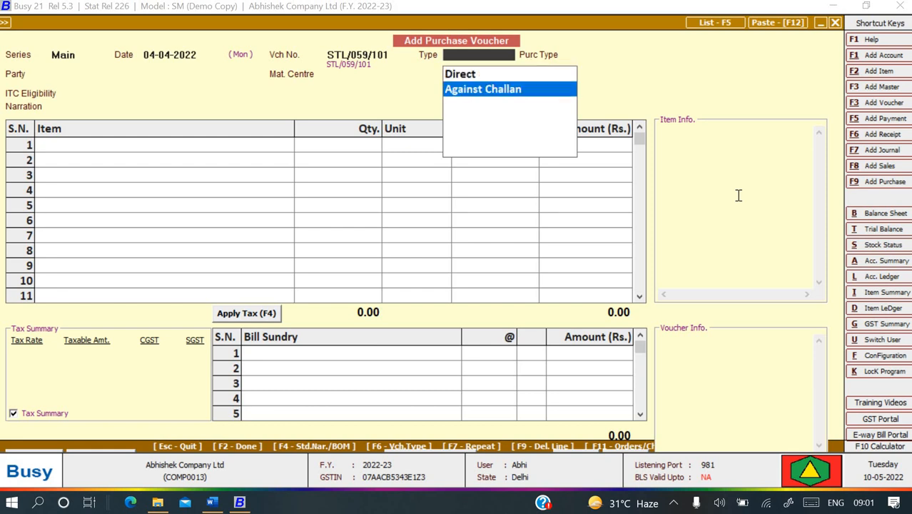
{"action": "key", "text": "Return"}
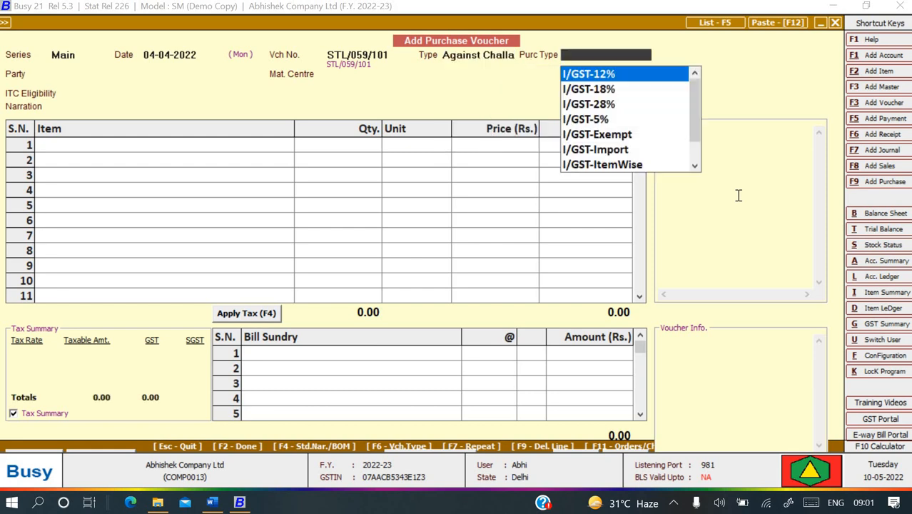
{"action": "key", "text": "Down"}
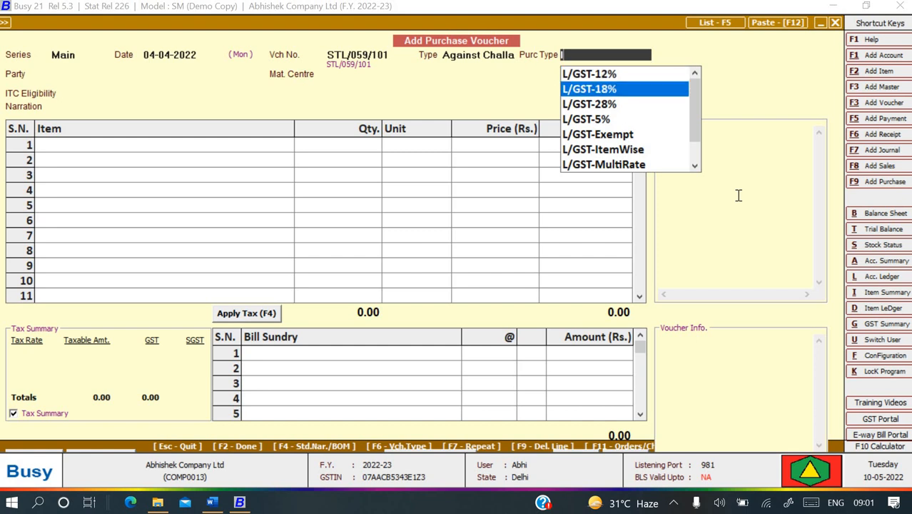
{"action": "key", "text": "Return"}
{"action": "type", "text": "s"}
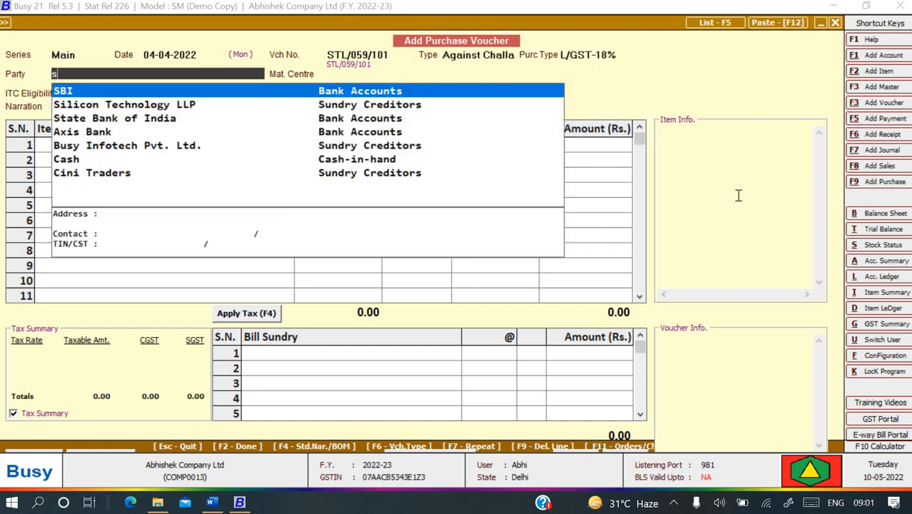
{"action": "key", "text": "Down"}
{"action": "key", "text": "Return"}
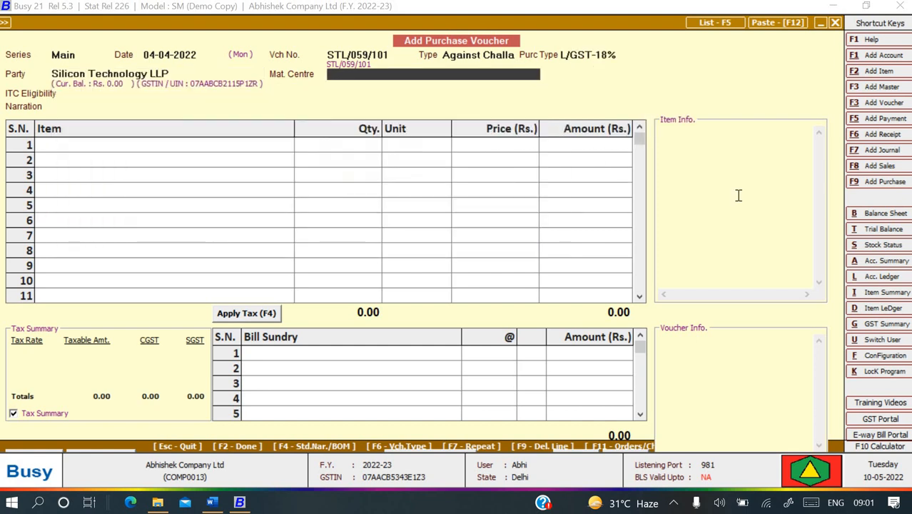
{"action": "type", "text": "r"}
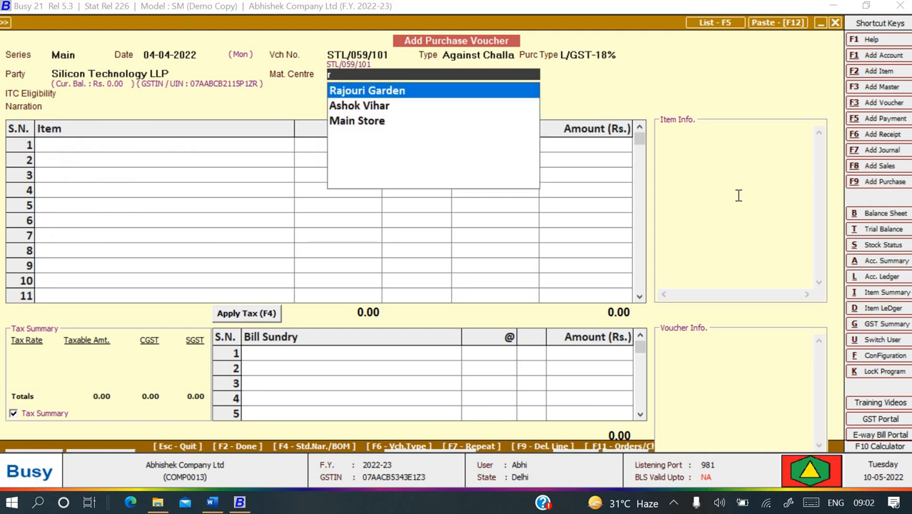
{"action": "key", "text": "Return"}
Set ITC eligibility to Input Goods/Services, add narration 'Being goods purchase' and bring up pending challans.
{"action": "key", "text": "alt+Tab"}
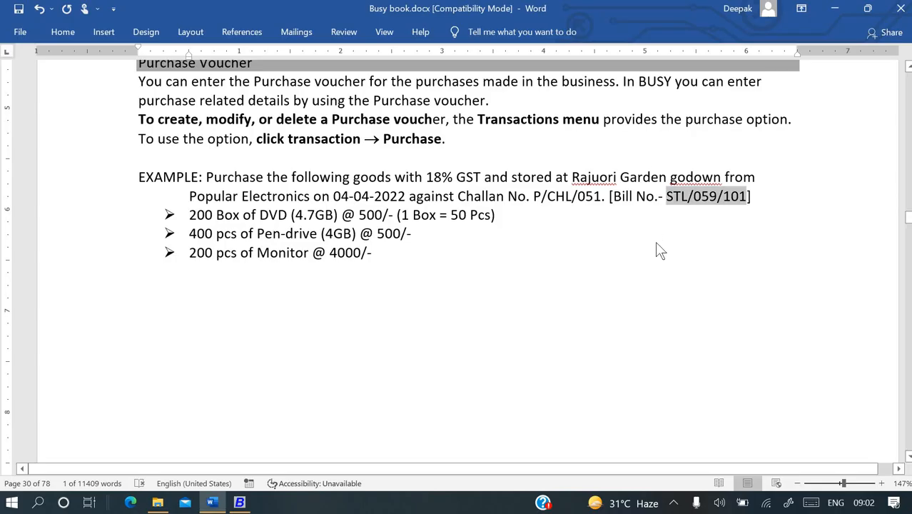
{"action": "key", "text": "alt+Tab"}
{"action": "key", "text": "alt+Tab"}
{"action": "scroll", "coordinate": [658, 243], "scroll_direction": "down", "scroll_amount": 1}
{"action": "scroll", "coordinate": [657, 242], "scroll_direction": "down", "scroll_amount": 6}
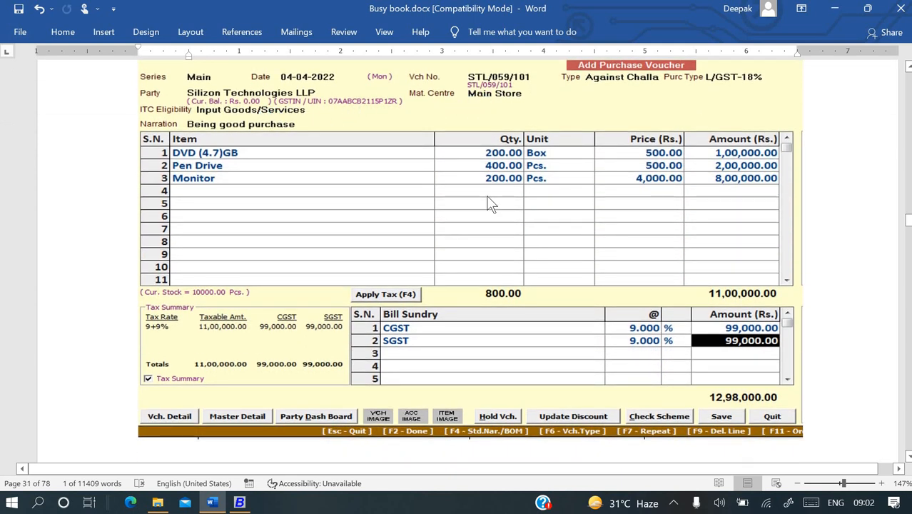
{"action": "key", "text": "alt+Tab"}
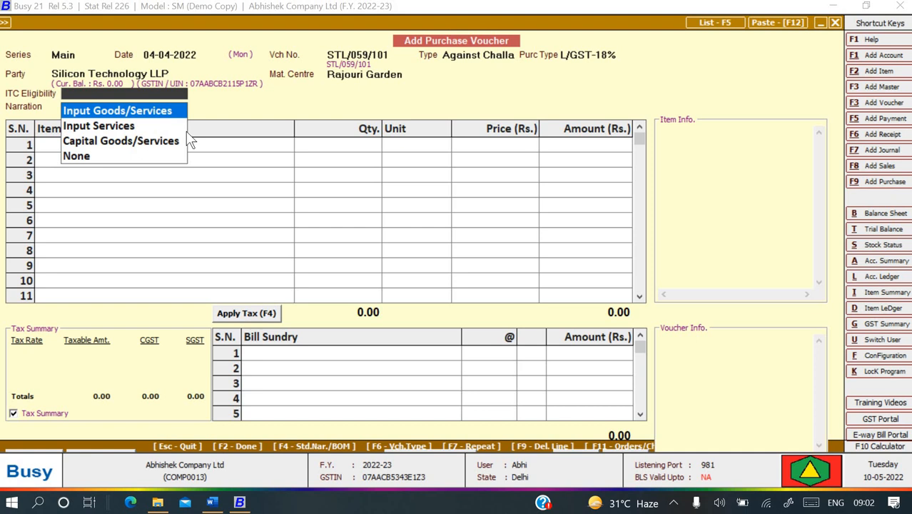
{"action": "key", "text": "Down"}
{"action": "key", "text": "Down"}
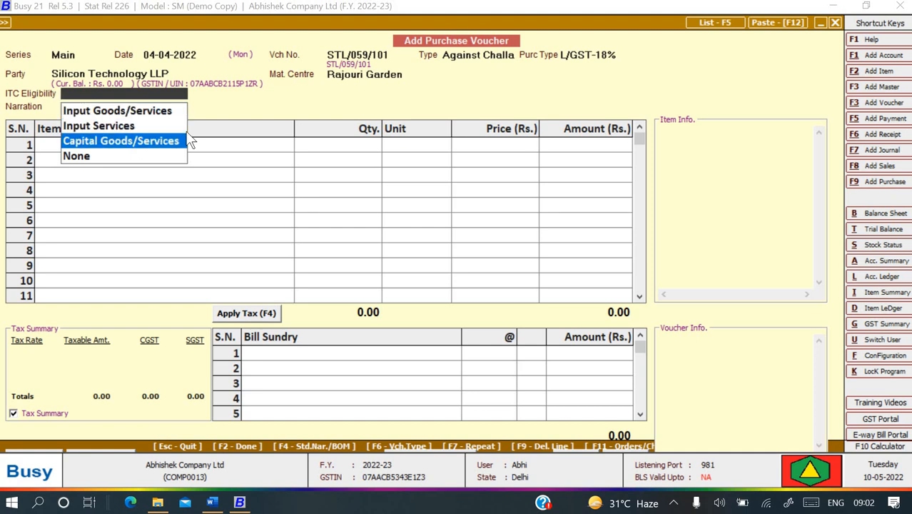
{"action": "key", "text": "Up"}
{"action": "key", "text": "Up"}
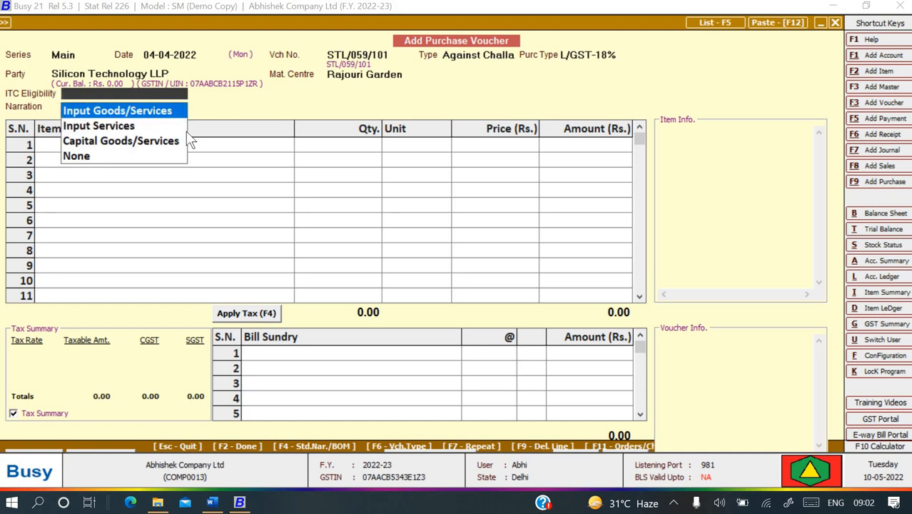
{"action": "key", "text": "Return"}
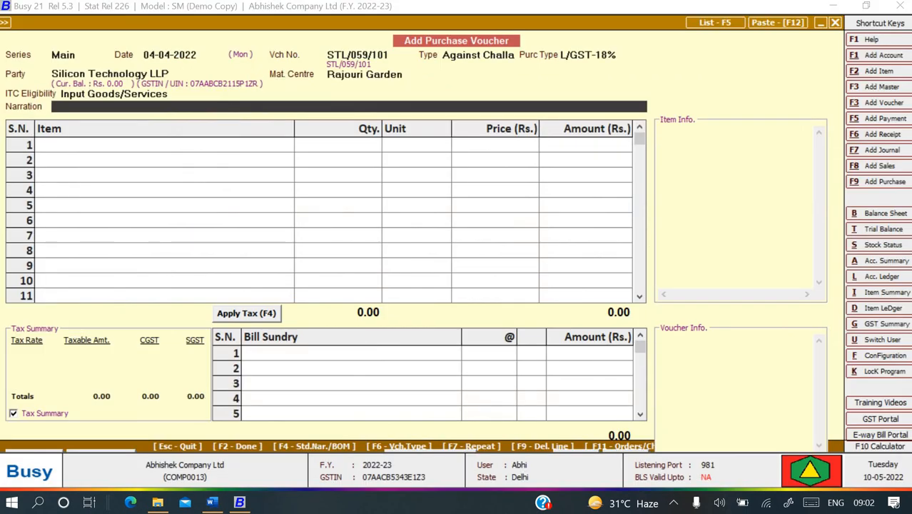
{"action": "type", "text": "Being goods purchase"}
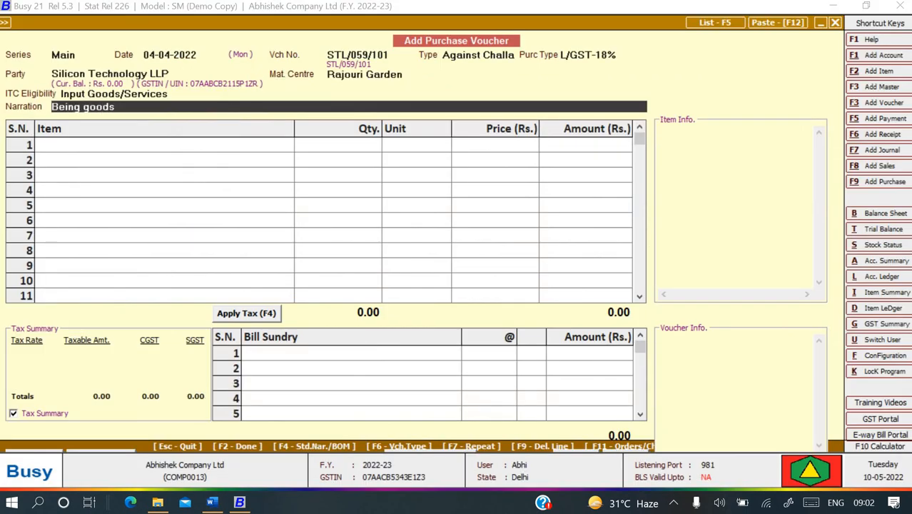
{"action": "key", "text": "Return"}
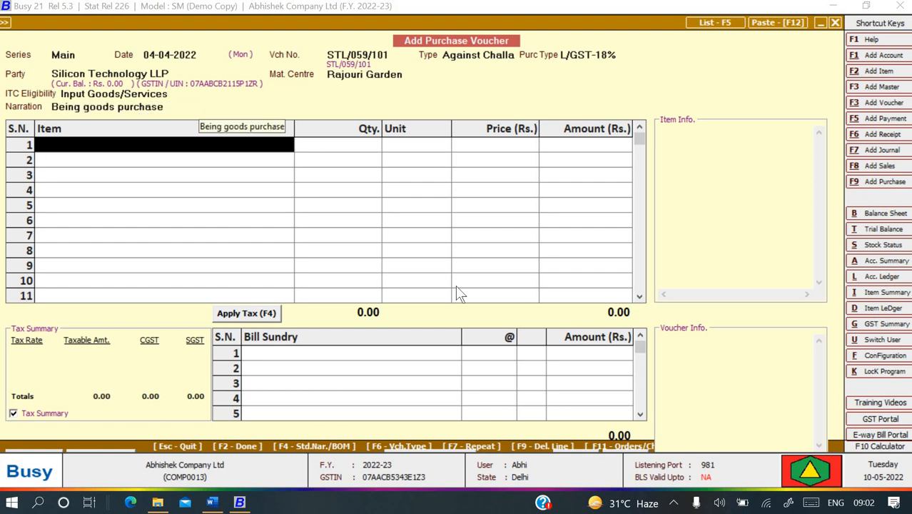
{"action": "left_click", "coordinate": [626, 444]}
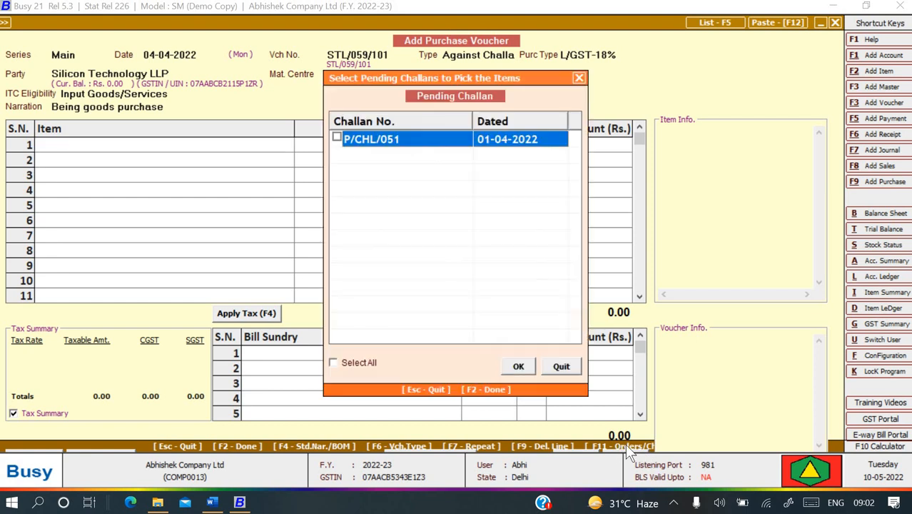
Pull items from pending challan P/CHL/051, accepting its material centre and transport details.
{"action": "left_click", "coordinate": [337, 137]}
{"action": "left_click", "coordinate": [519, 366]}
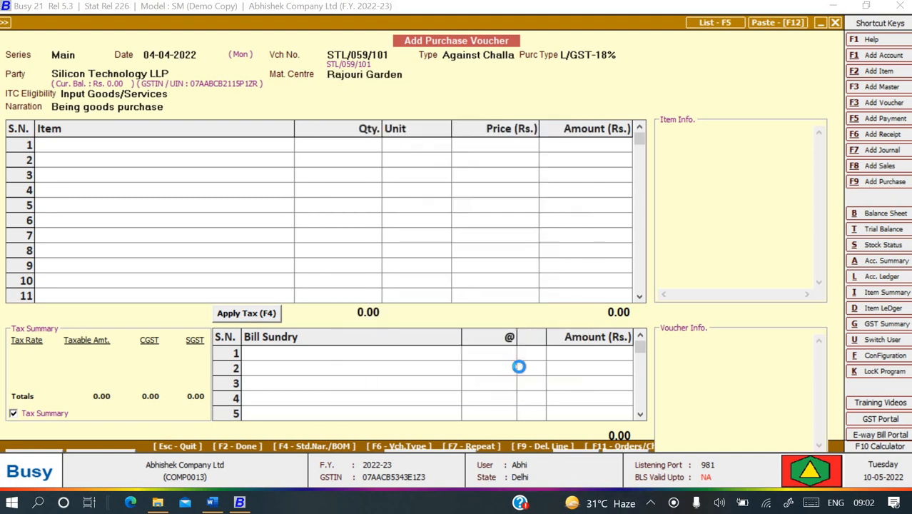
{"action": "left_click", "coordinate": [493, 282]}
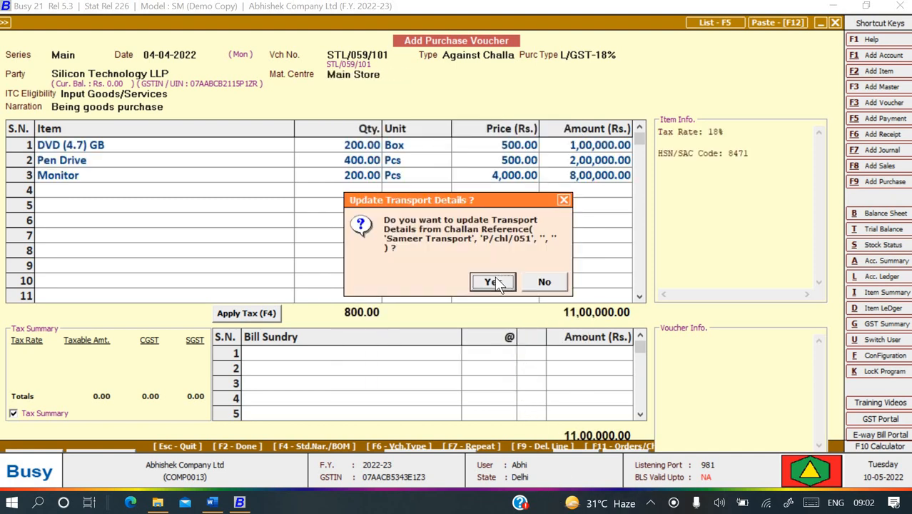
{"action": "left_click", "coordinate": [494, 282]}
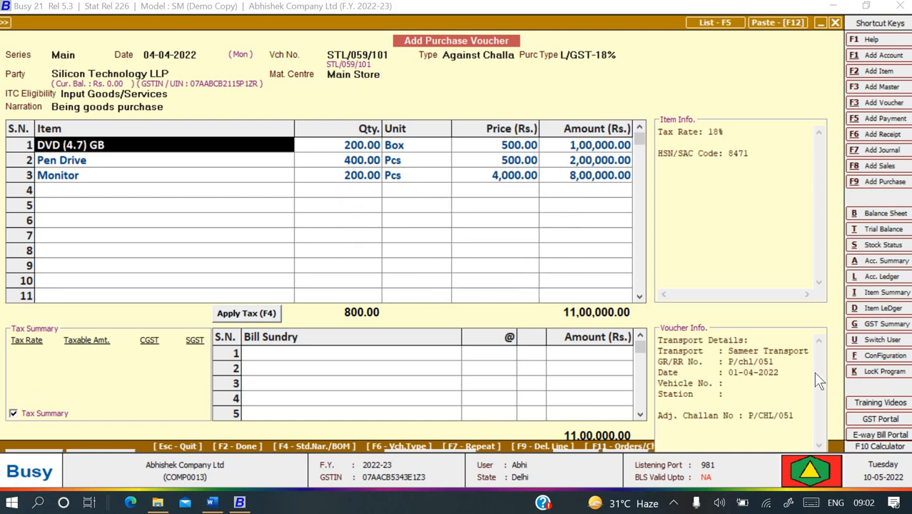
{"action": "key", "text": "alt+Tab"}
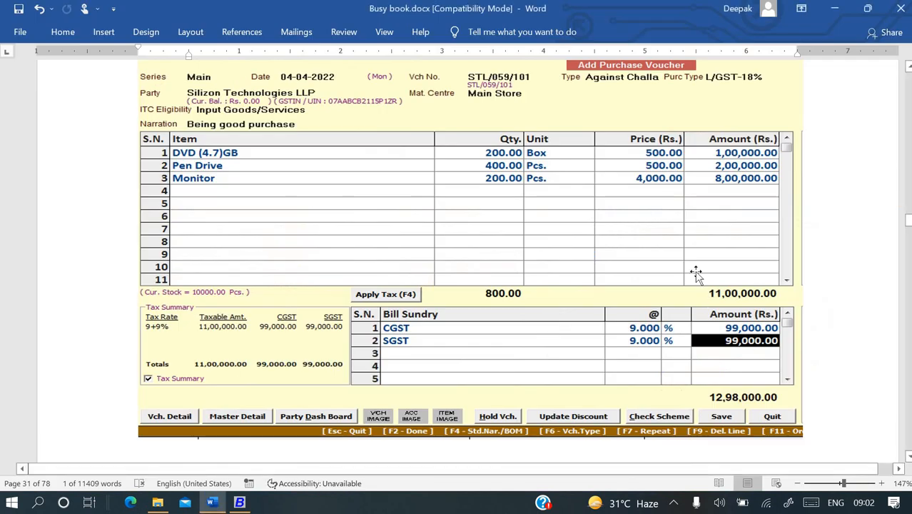
{"action": "key", "text": "alt+Tab"}
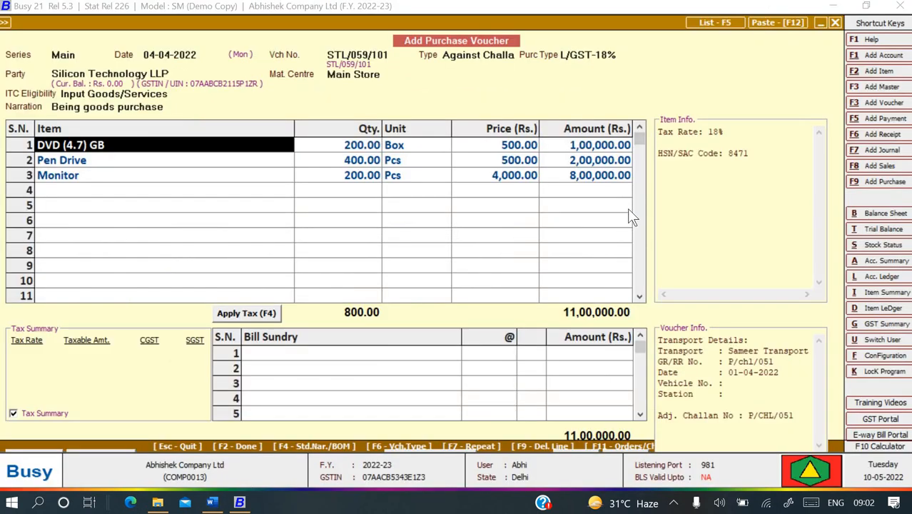
{"action": "key", "text": "alt+Tab"}
{"action": "key", "text": "alt+Tab"}
Add CGST as the bill sundry so CGST and SGST apply at 9% each.
{"action": "left_click", "coordinate": [429, 355]}
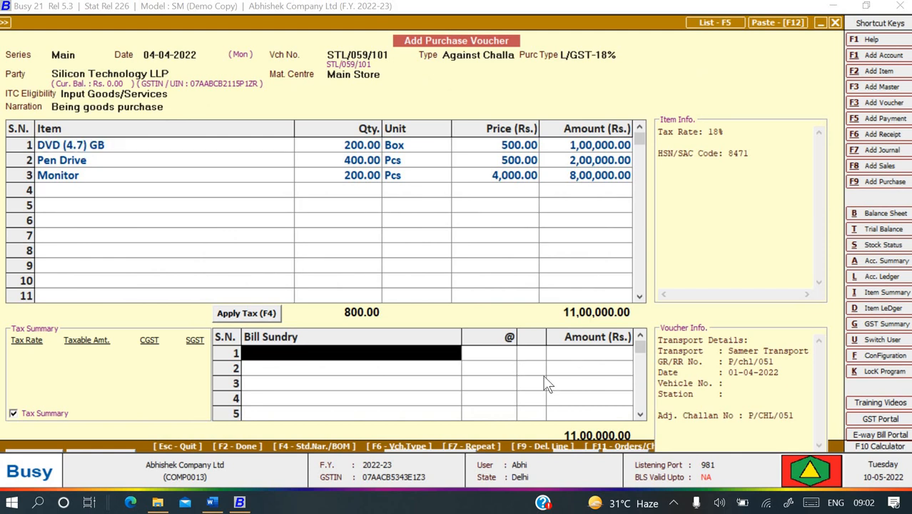
{"action": "type", "text": "c"}
{"action": "key", "text": "Down"}
{"action": "key", "text": "Down"}
{"action": "key", "text": "Return"}
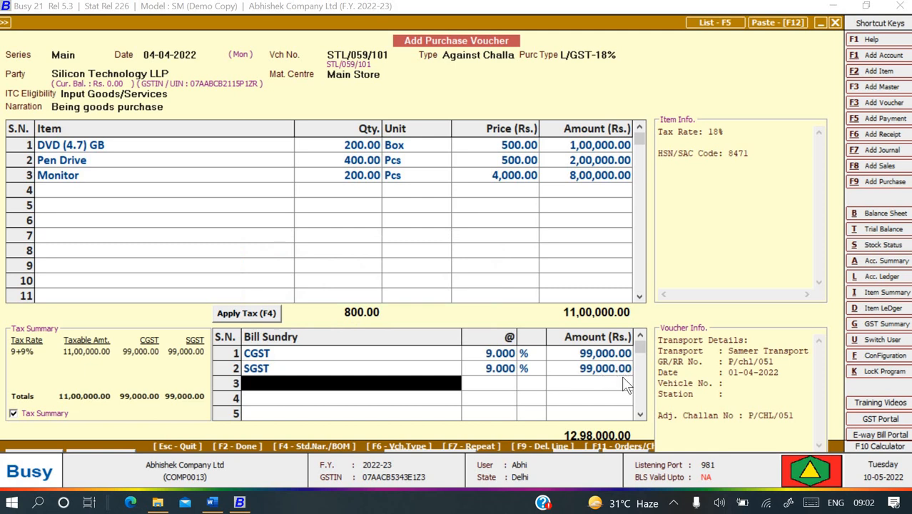
{"action": "key", "text": "Return"}
Save the voucher through the GST reporting, cost centre, bill-by-bill and Sameer Transport dialogs.
{"action": "key", "text": "Return"}
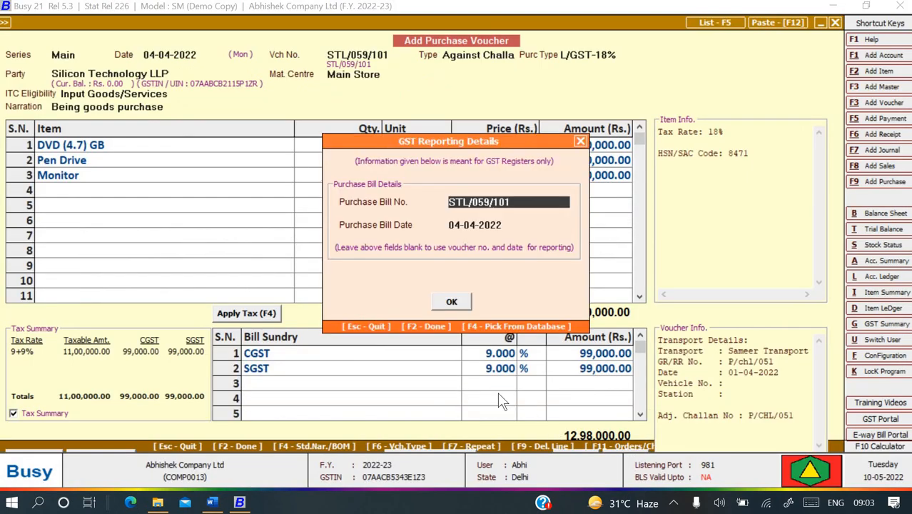
{"action": "key", "text": "Return"}
{"action": "key", "text": "Return"}
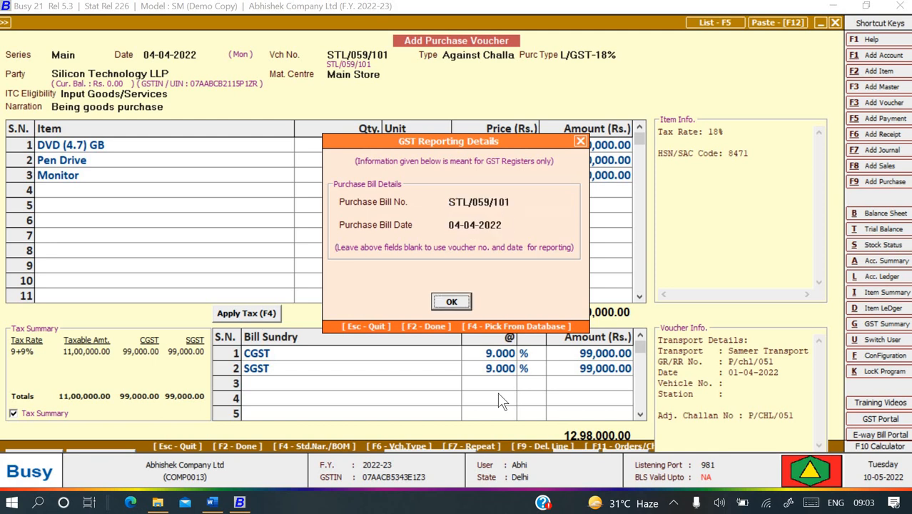
{"action": "key", "text": "Return"}
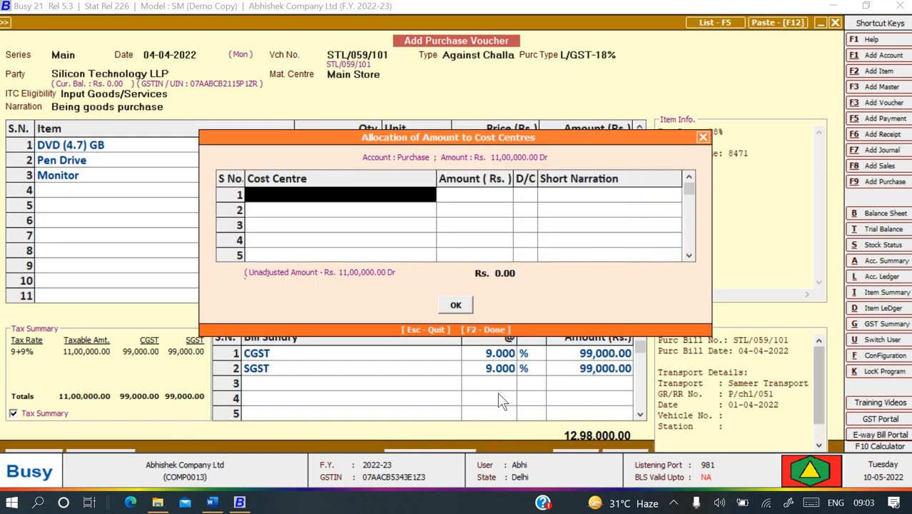
{"action": "left_click", "coordinate": [455, 305]}
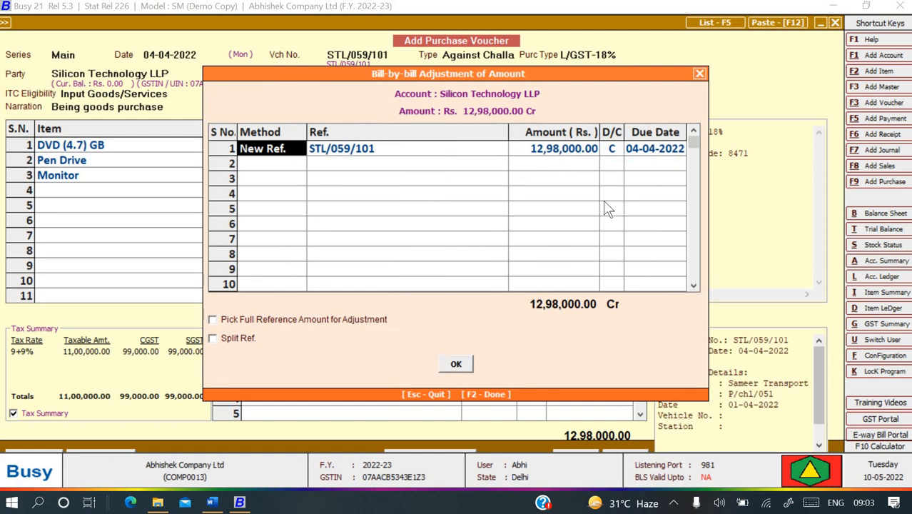
{"action": "key", "text": "Return"}
{"action": "key", "text": "Return"}
{"action": "key", "text": "Return"}
{"action": "key", "text": "Return"}
{"action": "key", "text": "Return"}
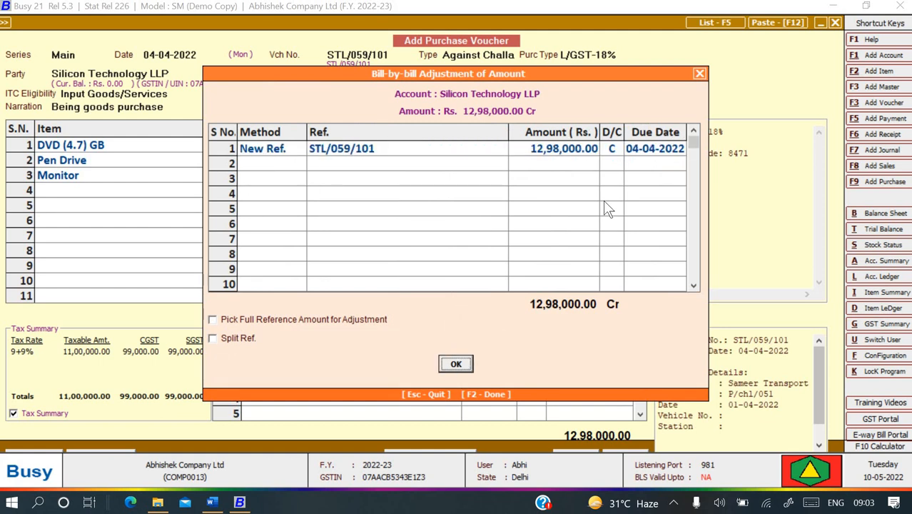
{"action": "key", "text": "Return"}
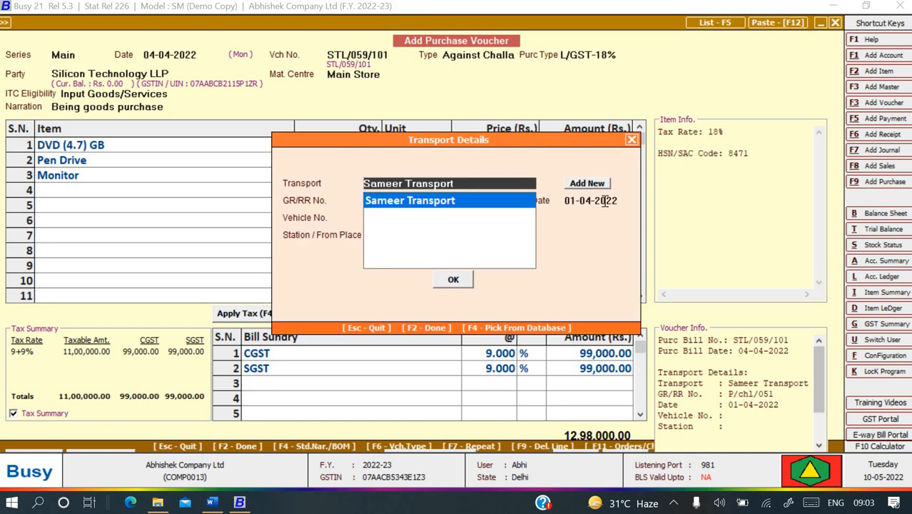
{"action": "key", "text": "Return"}
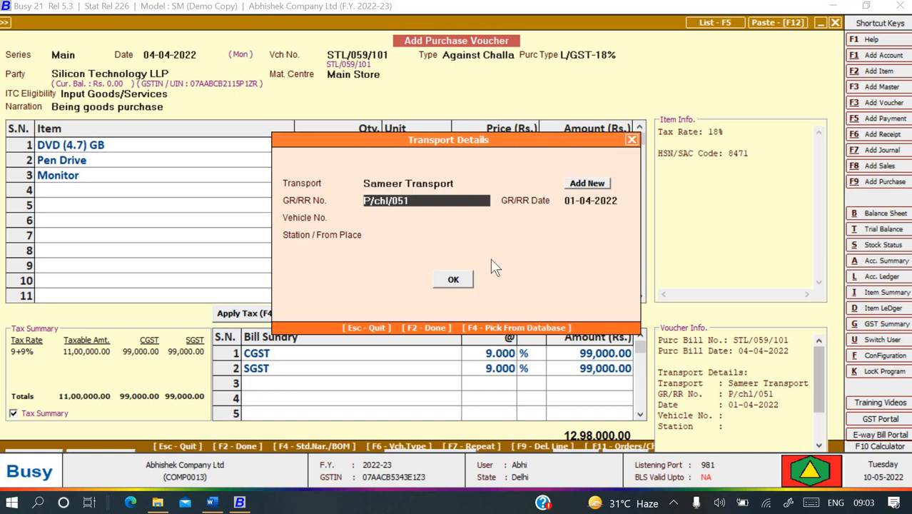
{"action": "left_click", "coordinate": [445, 283]}
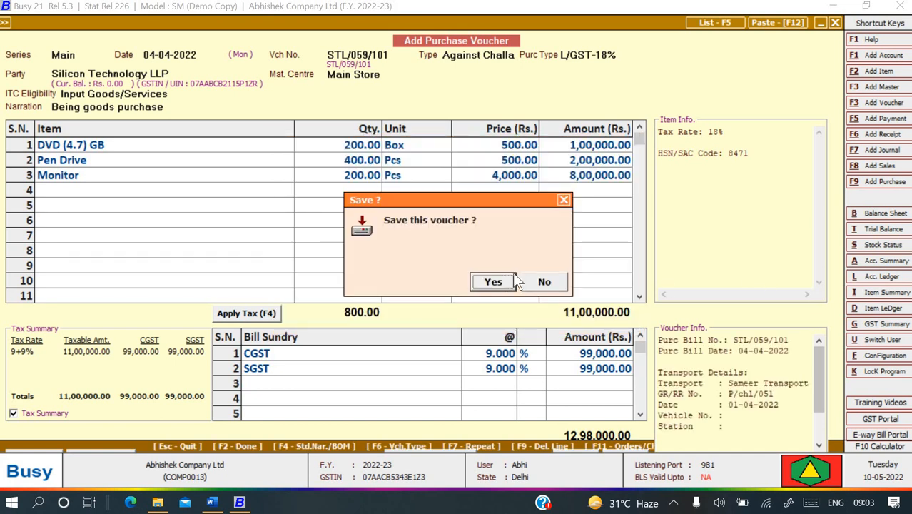
{"action": "left_click", "coordinate": [492, 282]}
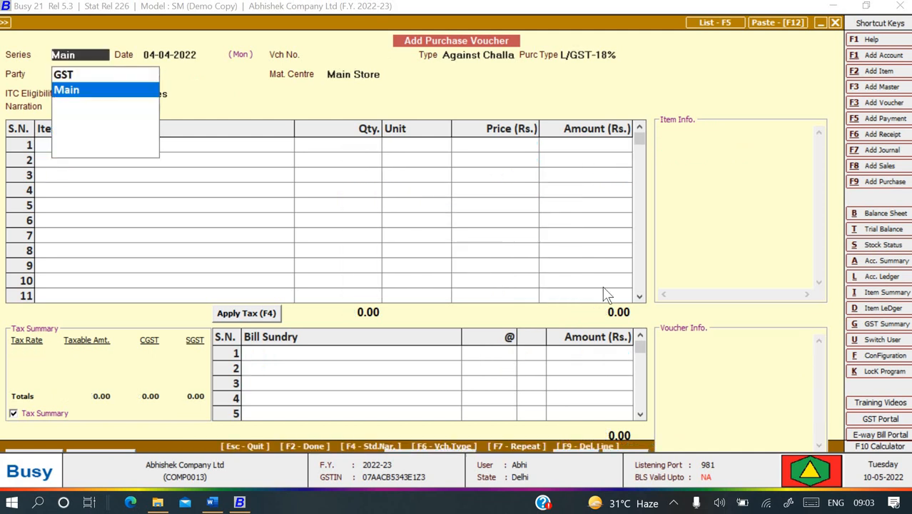
Scroll the Word guide down to the Purchase Return section.
{"action": "key", "text": "alt+Tab"}
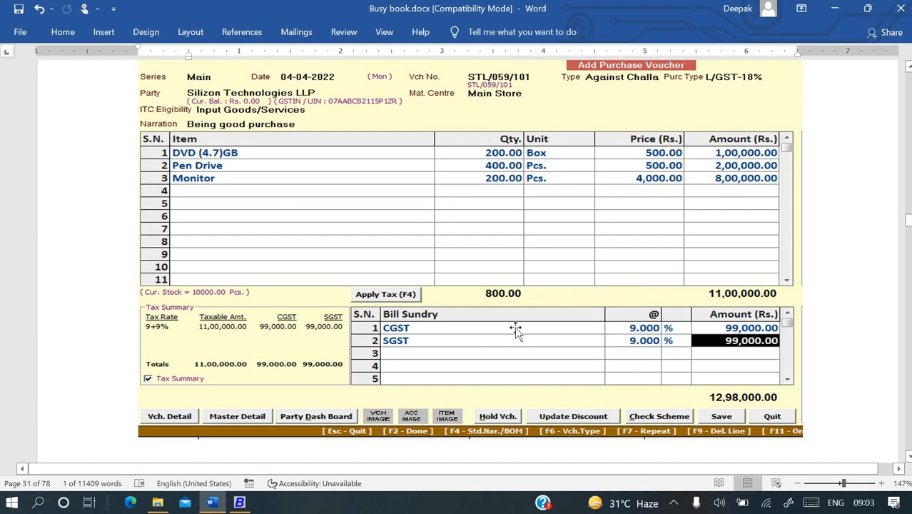
{"action": "scroll", "coordinate": [516, 327], "scroll_direction": "down", "scroll_amount": 2}
{"action": "scroll", "coordinate": [516, 328], "scroll_direction": "down", "scroll_amount": 10}
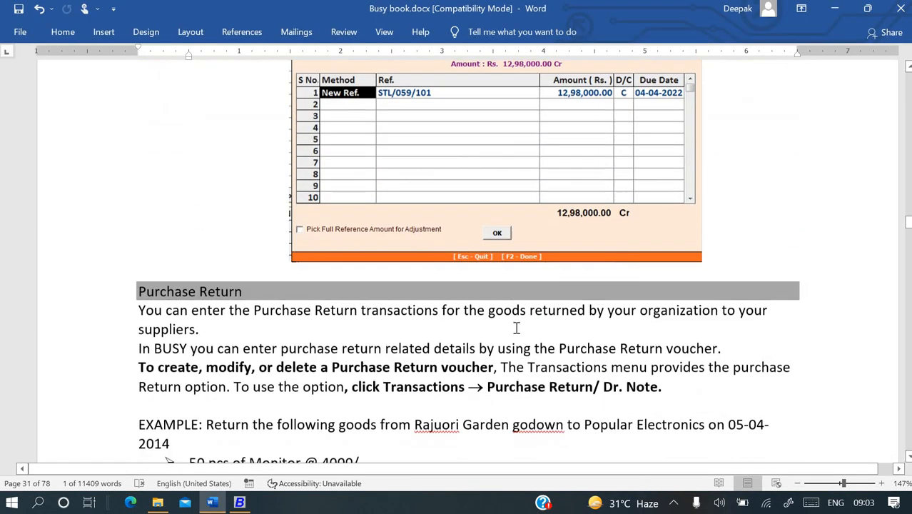
{"action": "scroll", "coordinate": [515, 326], "scroll_direction": "down", "scroll_amount": 1}
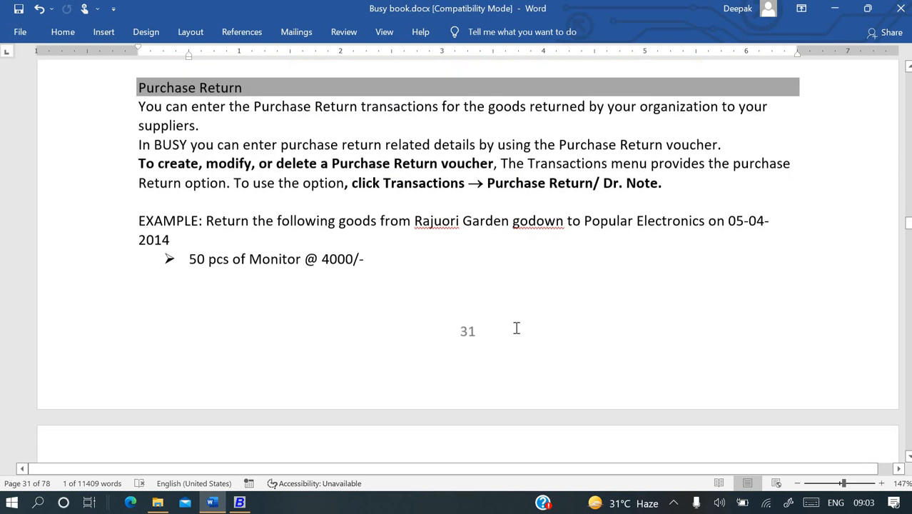
Close the empty voucher and open the Profit & Loss A/c report under Display > Final Results.
{"action": "scroll", "coordinate": [516, 328], "scroll_direction": "up", "scroll_amount": 5}
{"action": "scroll", "coordinate": [517, 327], "scroll_direction": "up", "scroll_amount": 3}
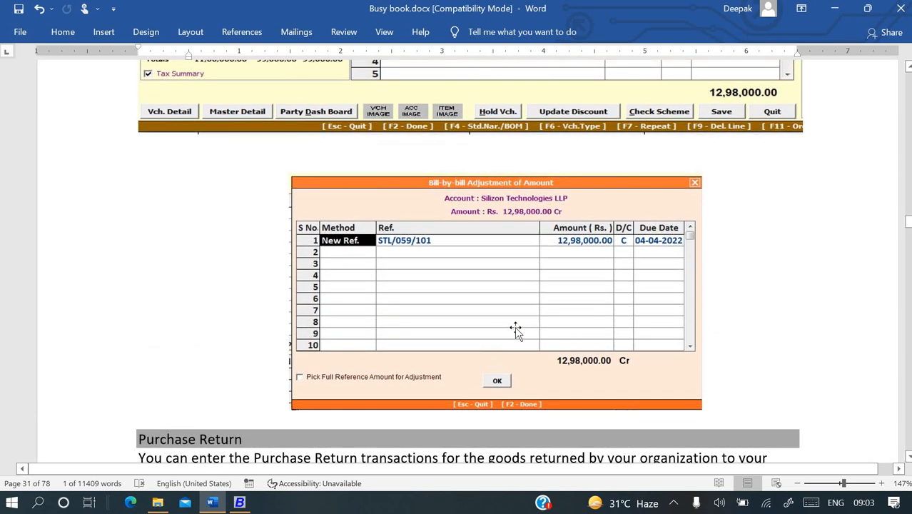
{"action": "key", "text": "alt+Tab"}
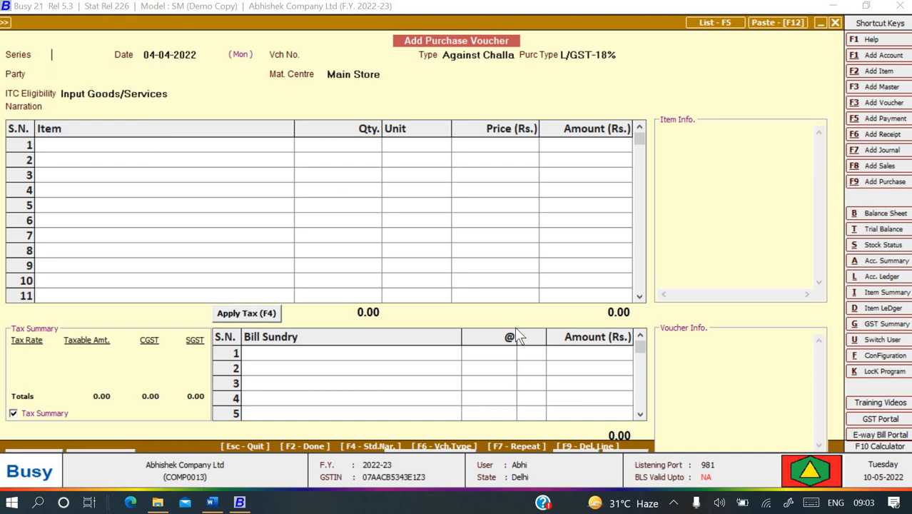
{"action": "key", "text": "Escape"}
{"action": "key", "text": "Escape"}
{"action": "key", "text": "Right"}
{"action": "key", "text": "Return"}
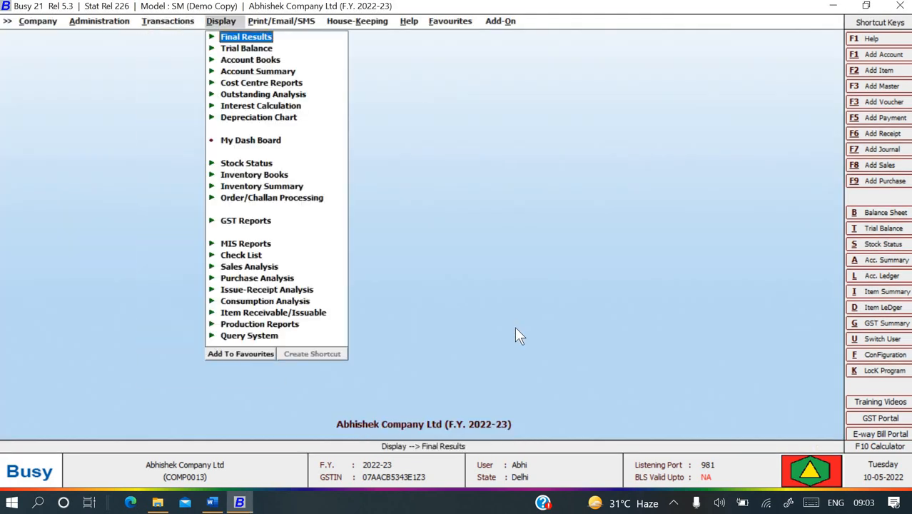
{"action": "key", "text": "Return"}
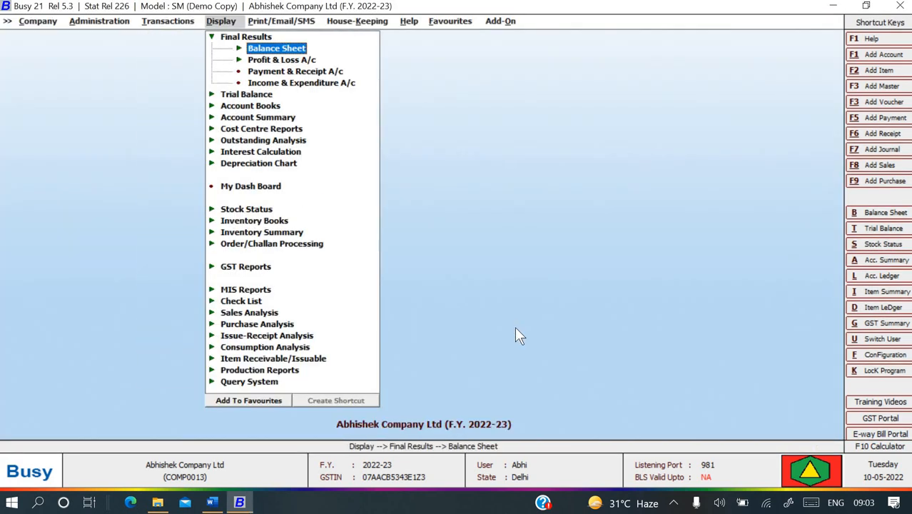
{"action": "key", "text": "Down"}
{"action": "key", "text": "Return"}
{"action": "key", "text": "Return"}
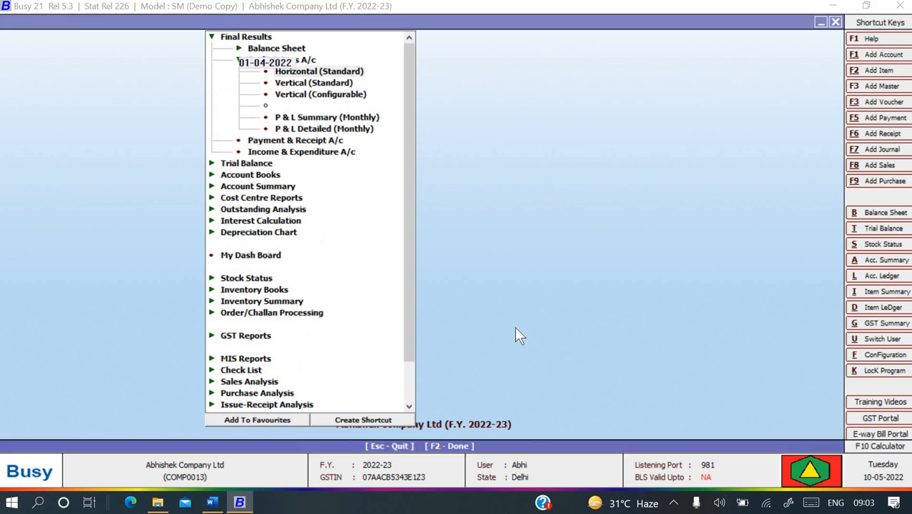
{"action": "key", "text": "Return"}
{"action": "key", "text": "Return"}
{"action": "key", "text": "Return"}
{"action": "key", "text": "Return"}
{"action": "key", "text": "Return"}
{"action": "key", "text": "Return"}
{"action": "key", "text": "Return"}
{"action": "key", "text": "Return"}
{"action": "key", "text": "Return"}
{"action": "key", "text": "Return"}
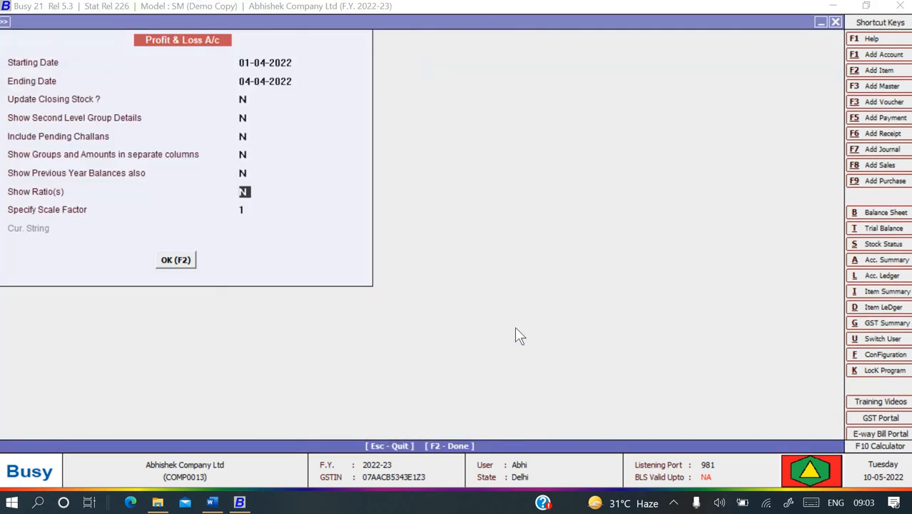
Drill from Purchase into the April ledger to check voucher STL/059/101, then back out of the reports.
{"action": "key", "text": "Down"}
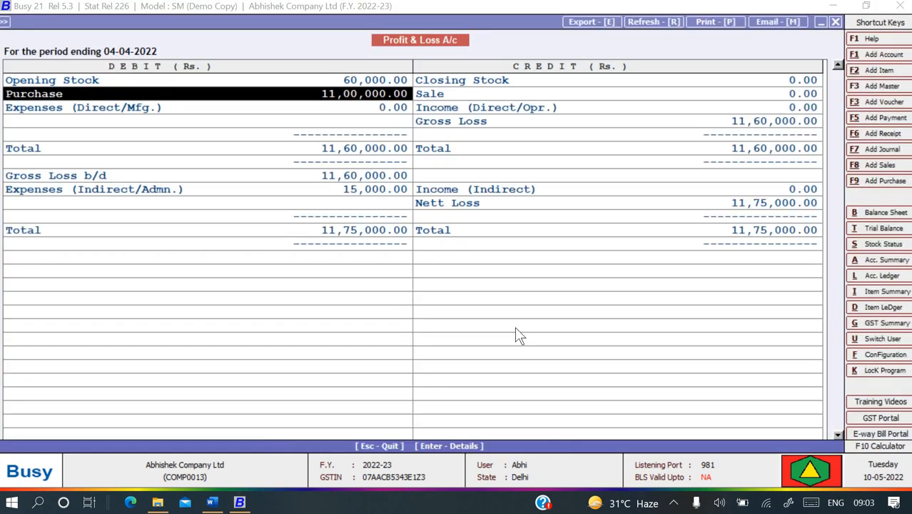
{"action": "key", "text": "Return"}
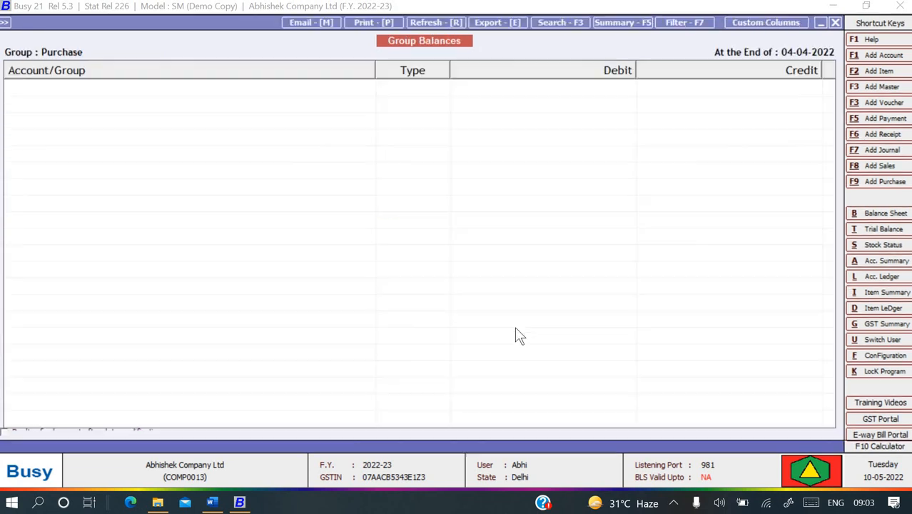
{"action": "key", "text": "Return"}
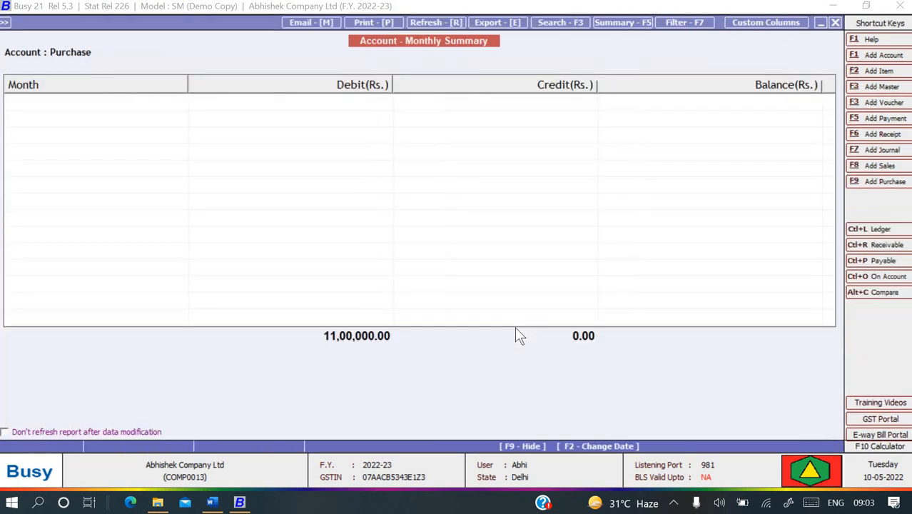
{"action": "key", "text": "Return"}
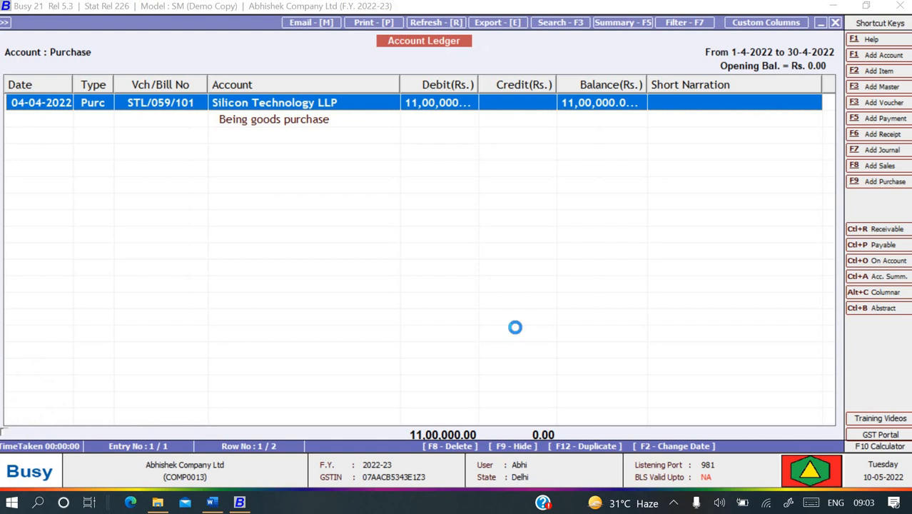
{"action": "key", "text": "Return"}
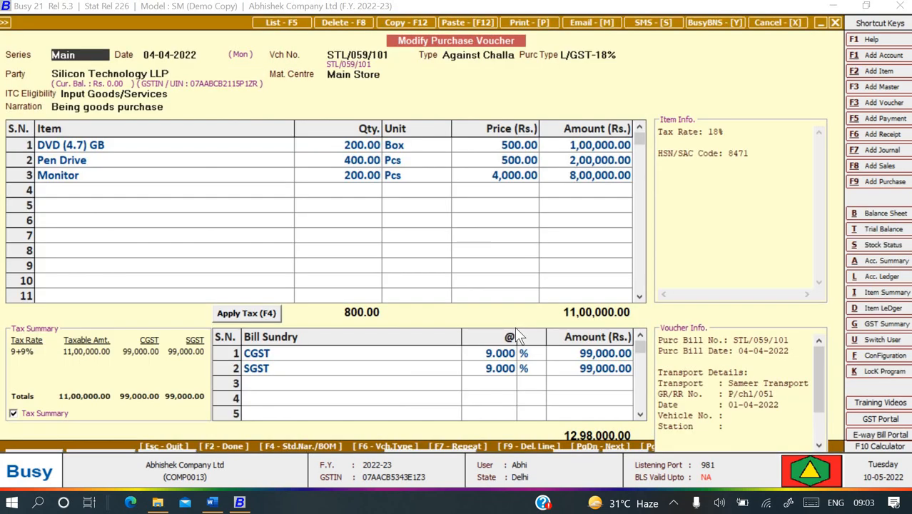
{"action": "key", "text": "Escape"}
{"action": "key", "text": "Escape"}
{"action": "key", "text": "Escape"}
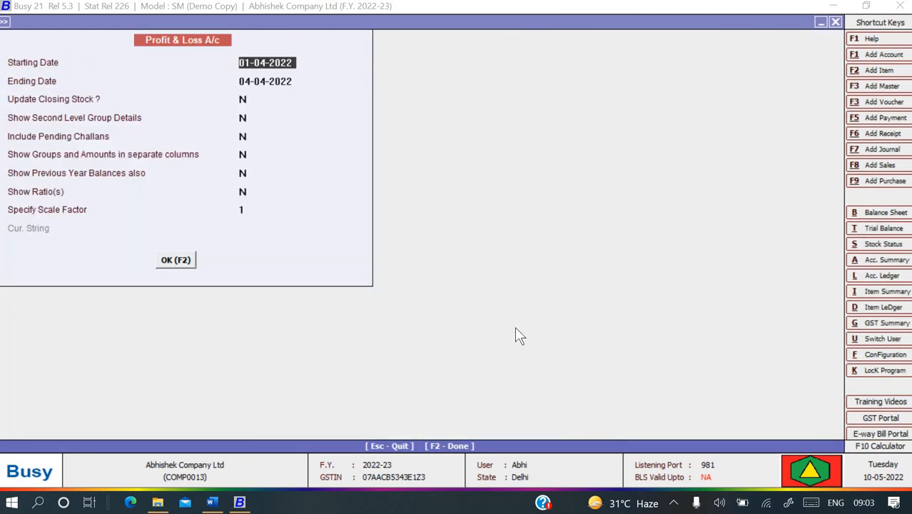
{"action": "key", "text": "Escape"}
{"action": "key", "text": "Escape"}
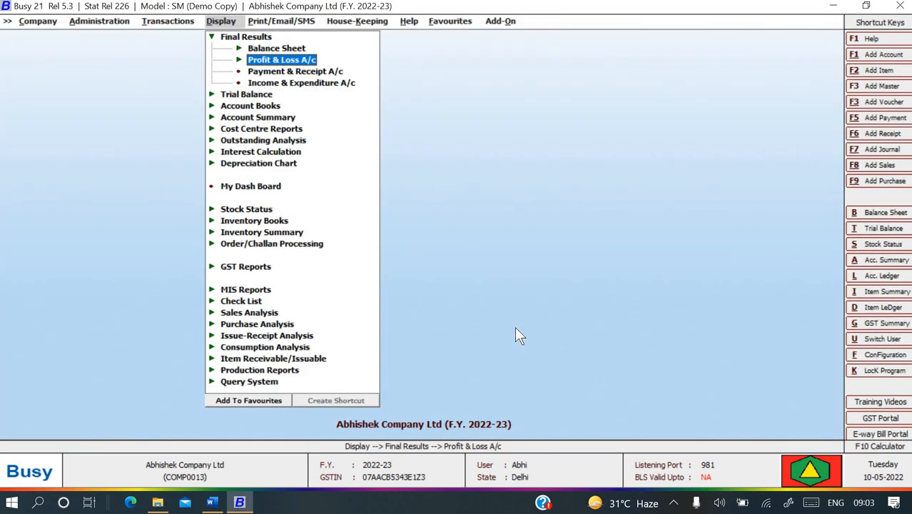
{"action": "key", "text": "Escape"}
{"action": "key", "text": "alt+Tab"}
Scroll the Word guide through the Purchase Return example returning 50 pcs of Monitor @ 4000/-.
{"action": "scroll", "coordinate": [468, 360], "scroll_direction": "down", "scroll_amount": 5}
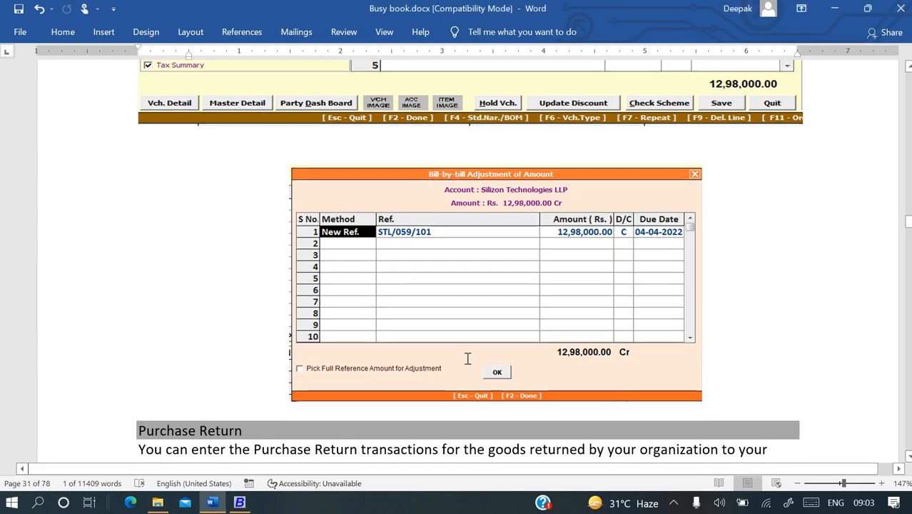
{"action": "scroll", "coordinate": [468, 361], "scroll_direction": "down", "scroll_amount": 2}
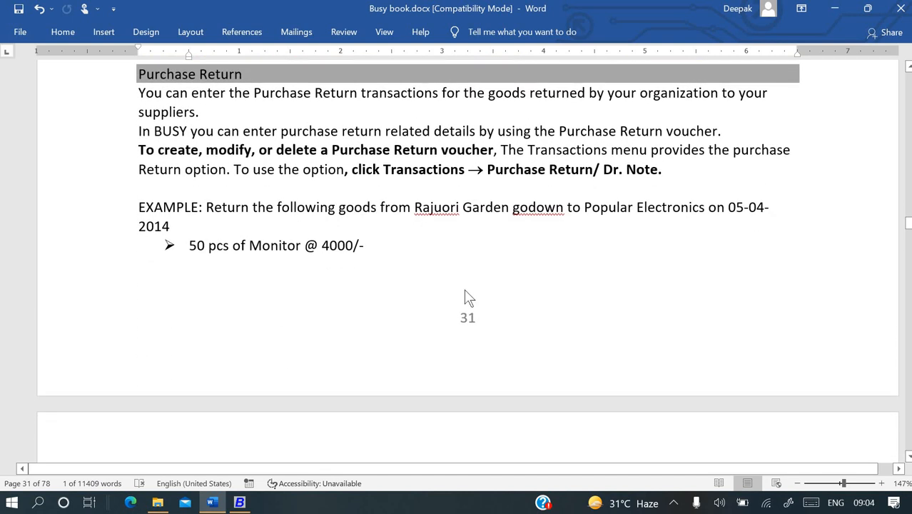
{"action": "scroll", "coordinate": [464, 293], "scroll_direction": "down", "scroll_amount": 1}
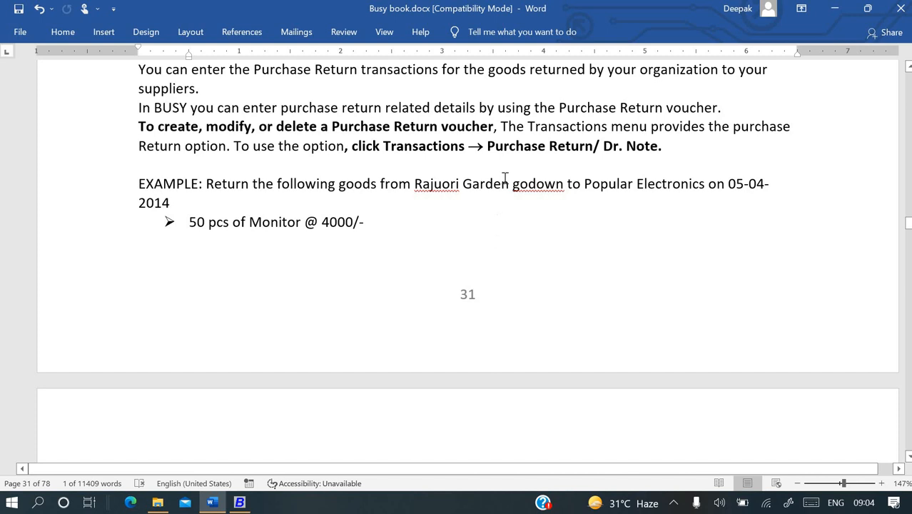
{"action": "scroll", "coordinate": [316, 197], "scroll_direction": "down", "scroll_amount": 1}
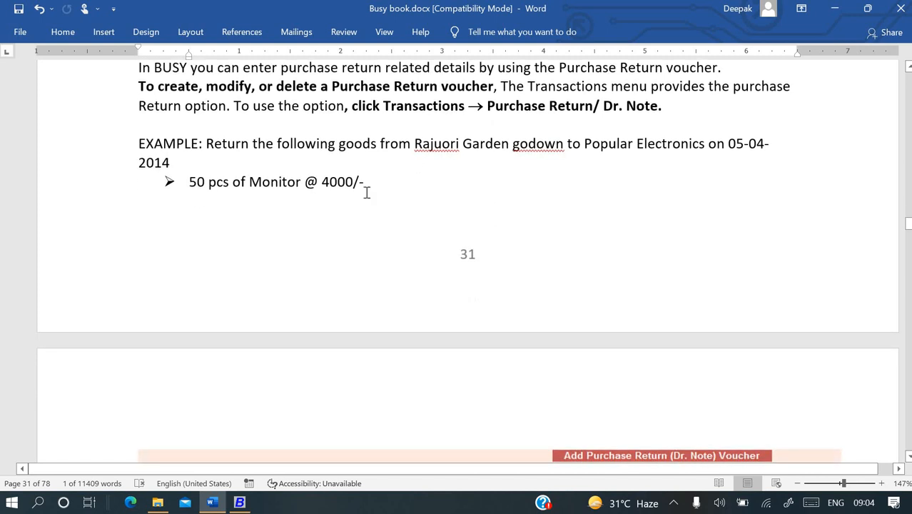
{"action": "scroll", "coordinate": [366, 193], "scroll_direction": "up", "scroll_amount": 4}
{"action": "scroll", "coordinate": [365, 194], "scroll_direction": "up", "scroll_amount": 15}
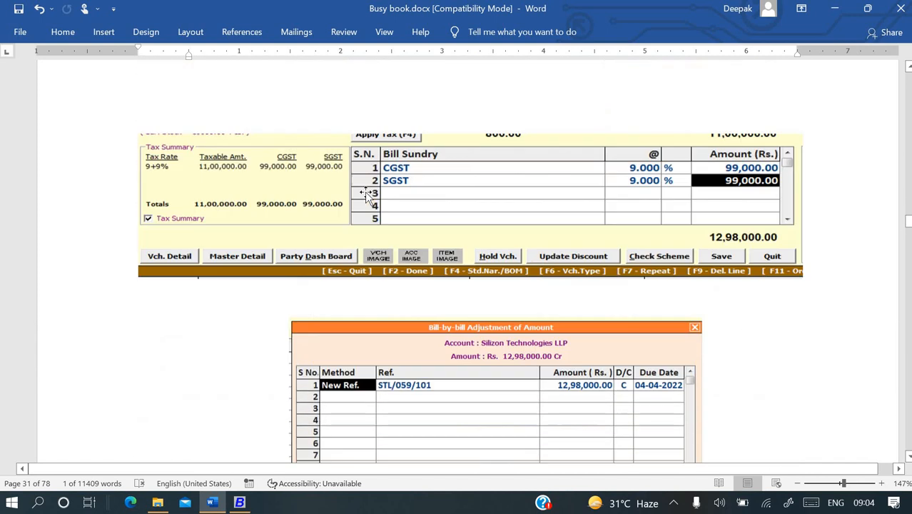
{"action": "scroll", "coordinate": [365, 194], "scroll_direction": "down", "scroll_amount": 15}
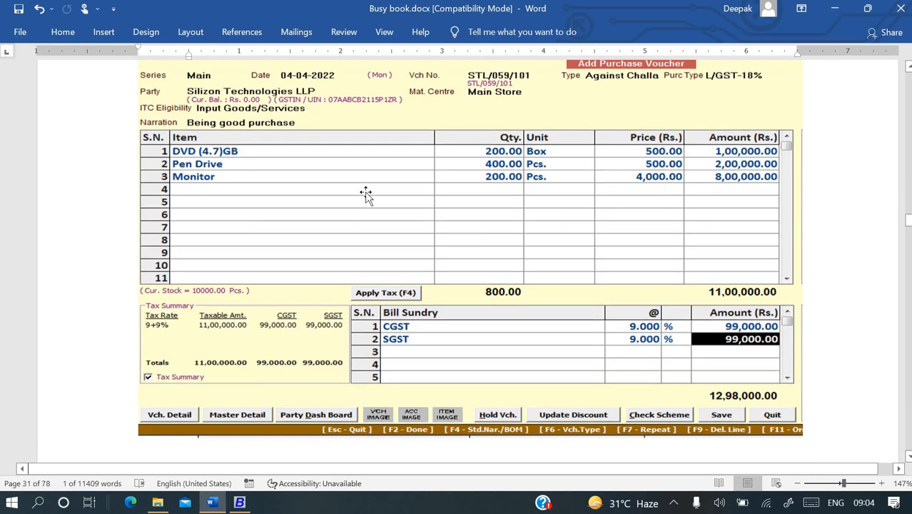
{"action": "scroll", "coordinate": [367, 193], "scroll_direction": "down", "scroll_amount": 1}
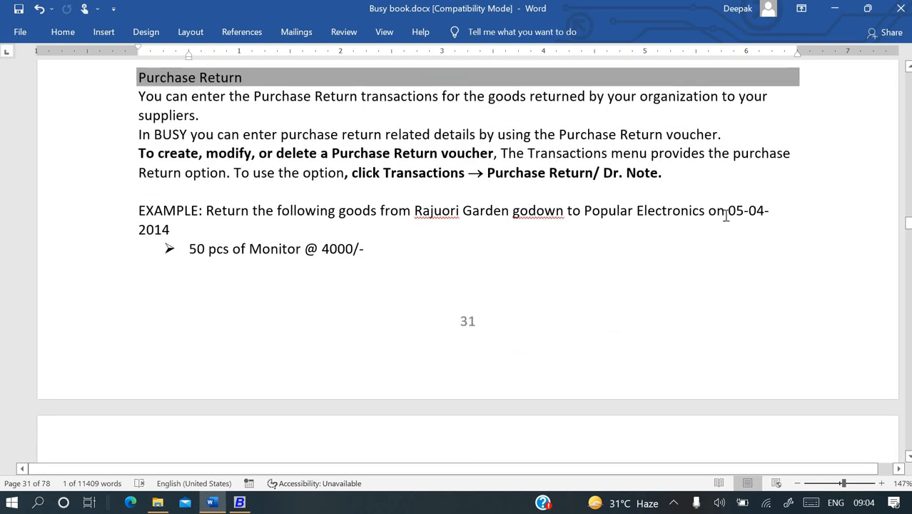
{"action": "scroll", "coordinate": [544, 258], "scroll_direction": "down", "scroll_amount": 12}
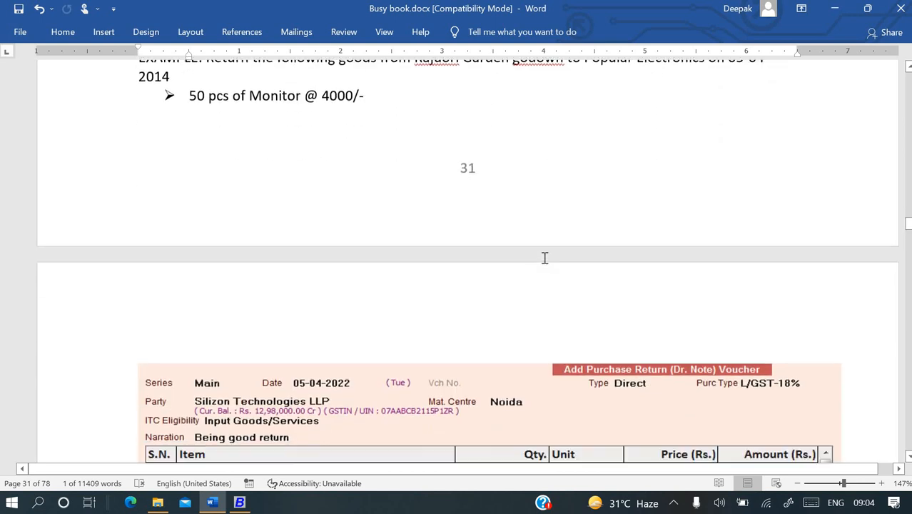
{"action": "key", "text": "alt+Tab"}
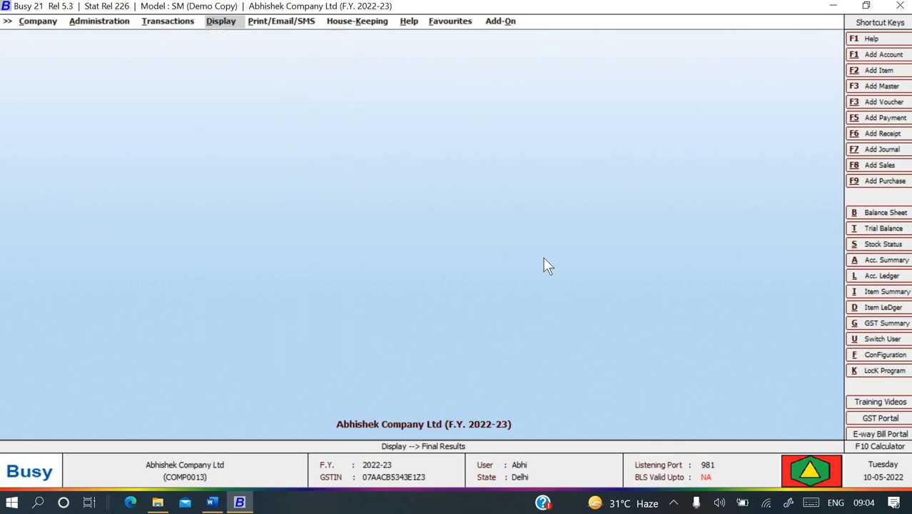
Locate Purchase Return (Dr. Note) under Transactions and choose Add for a new voucher.
{"action": "key", "text": "Left"}
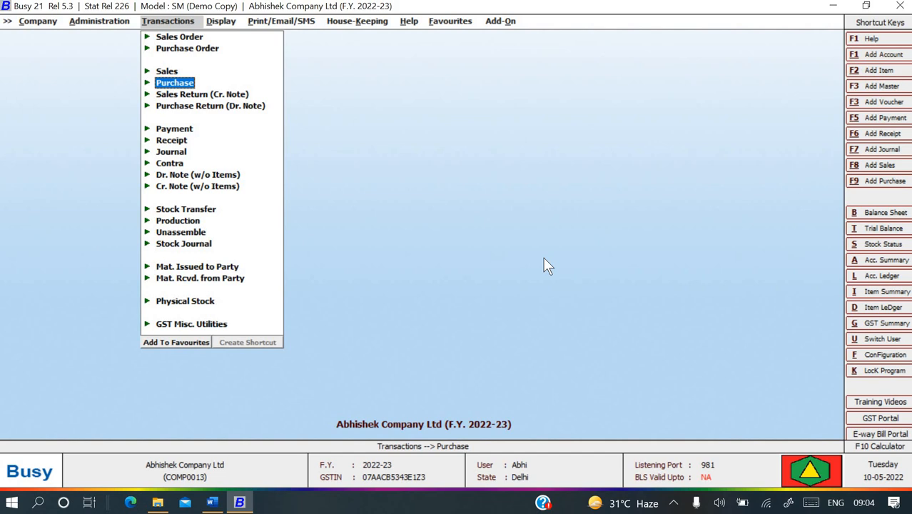
{"action": "key", "text": "Down"}
{"action": "key", "text": "Down"}
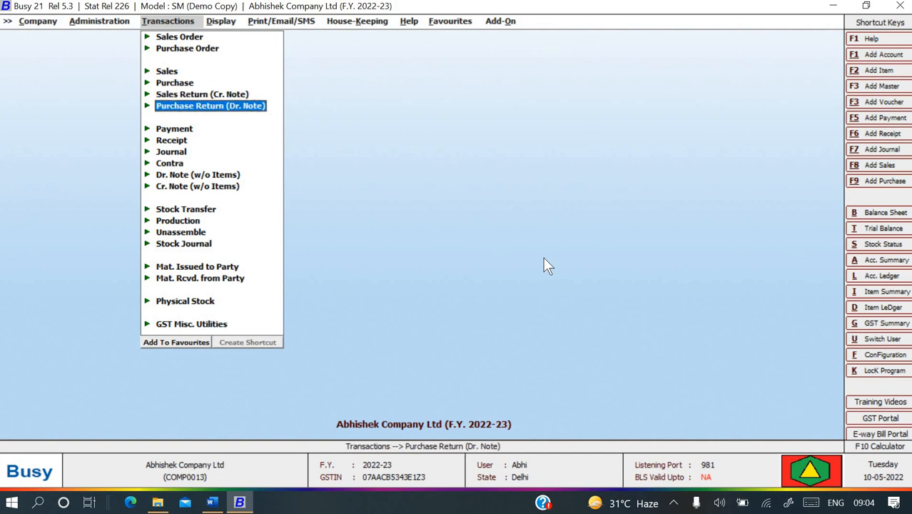
{"action": "key", "text": "Down"}
{"action": "key", "text": "Down"}
{"action": "key", "text": "Down"}
{"action": "key", "text": "Down"}
{"action": "key", "text": "Down"}
{"action": "key", "text": "Down"}
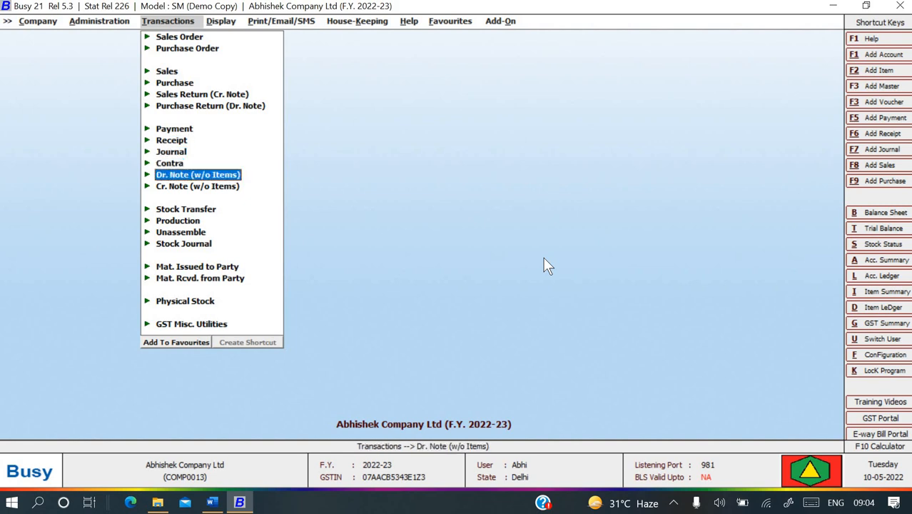
{"action": "key", "text": "Up"}
{"action": "key", "text": "Down"}
{"action": "key", "text": "Up"}
{"action": "key", "text": "Up"}
{"action": "key", "text": "Up"}
{"action": "key", "text": "Up"}
{"action": "key", "text": "Up"}
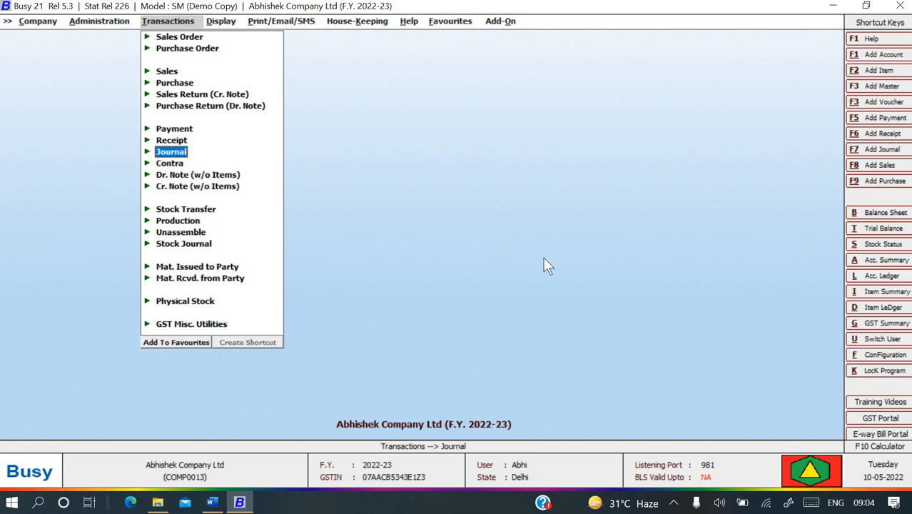
{"action": "key", "text": "Up"}
{"action": "key", "text": "Up"}
{"action": "key", "text": "Down"}
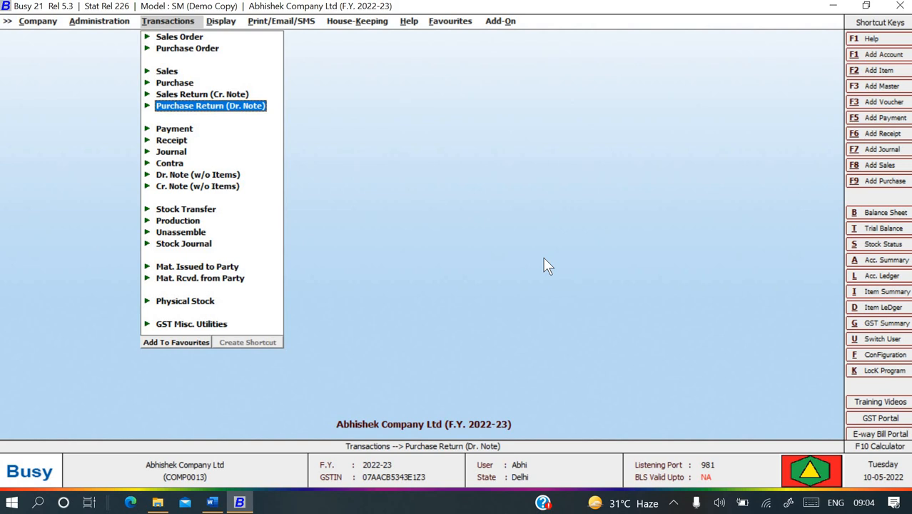
{"action": "key", "text": "Down"}
{"action": "key", "text": "Down"}
{"action": "key", "text": "Down"}
{"action": "key", "text": "Down"}
{"action": "key", "text": "Down"}
{"action": "key", "text": "Down"}
{"action": "key", "text": "Down"}
{"action": "key", "text": "Up"}
{"action": "key", "text": "Up"}
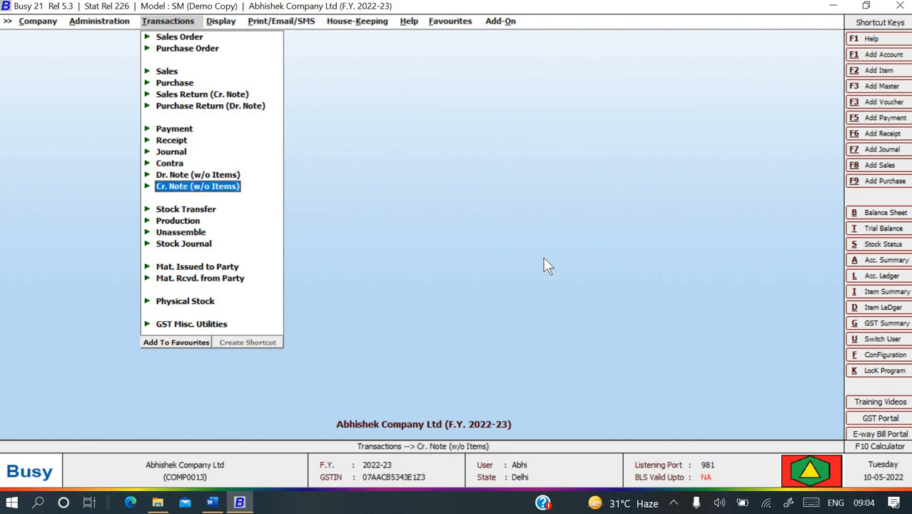
{"action": "key", "text": "Down"}
{"action": "key", "text": "Up"}
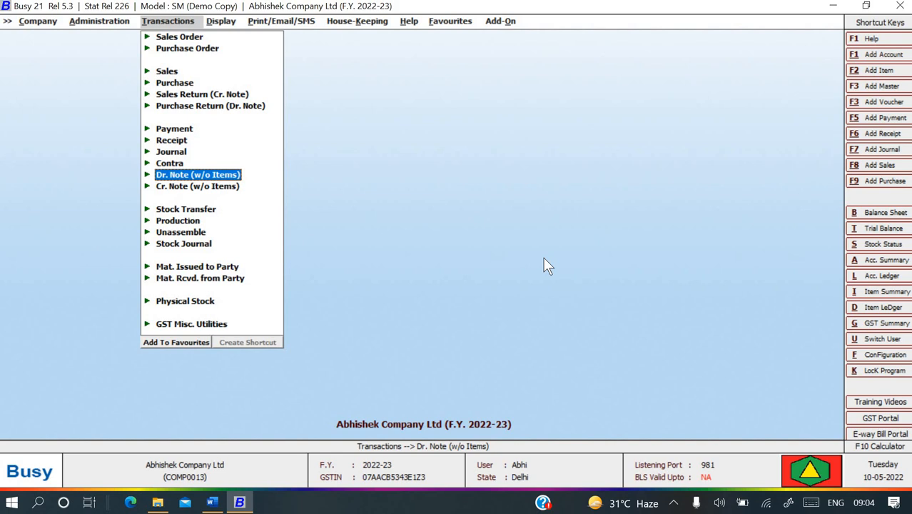
{"action": "key", "text": "Up"}
{"action": "key", "text": "Up"}
{"action": "key", "text": "Up"}
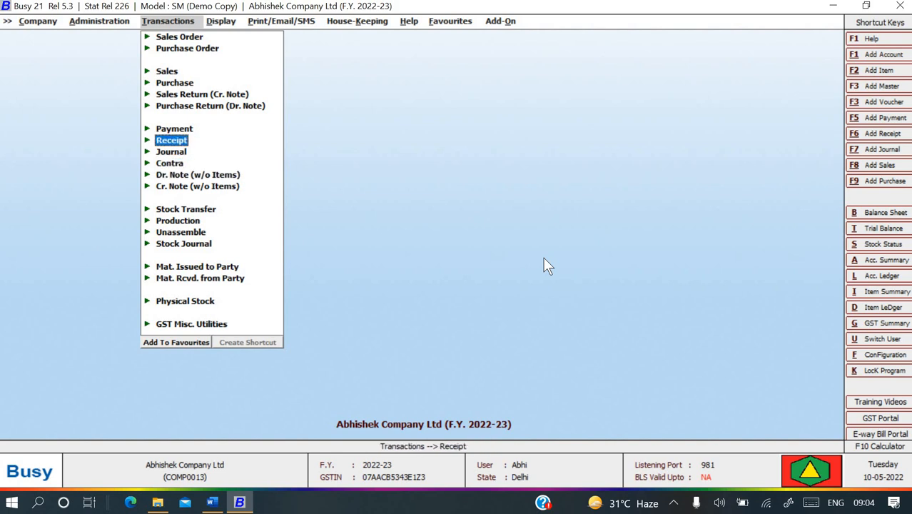
{"action": "key", "text": "Up"}
{"action": "key", "text": "Up"}
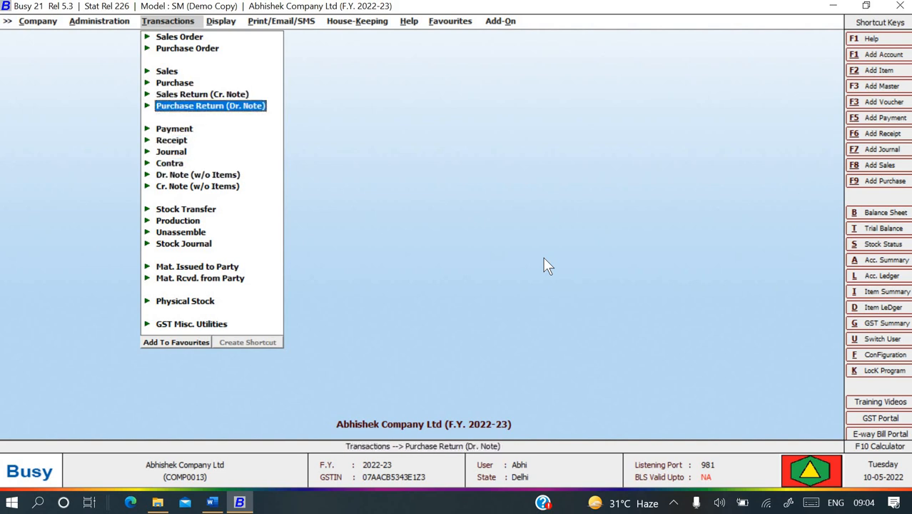
{"action": "key", "text": "Return"}
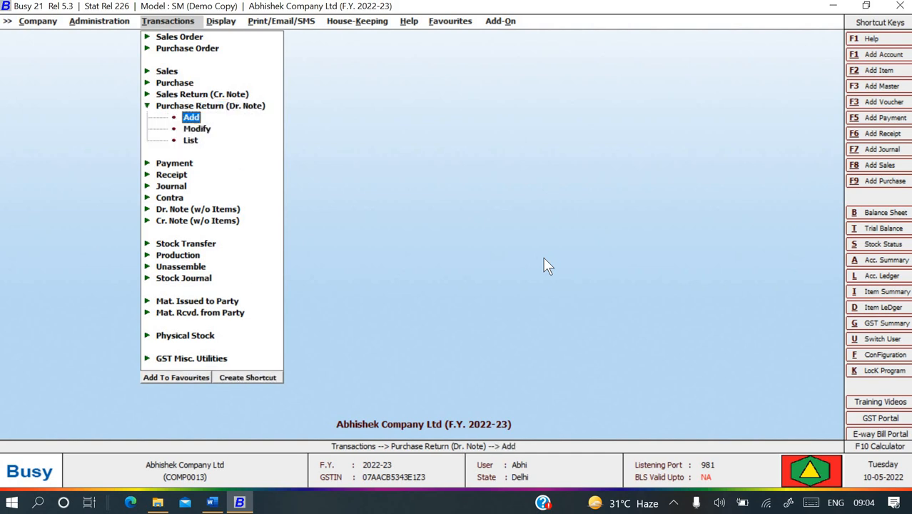
{"action": "key", "text": "Return"}
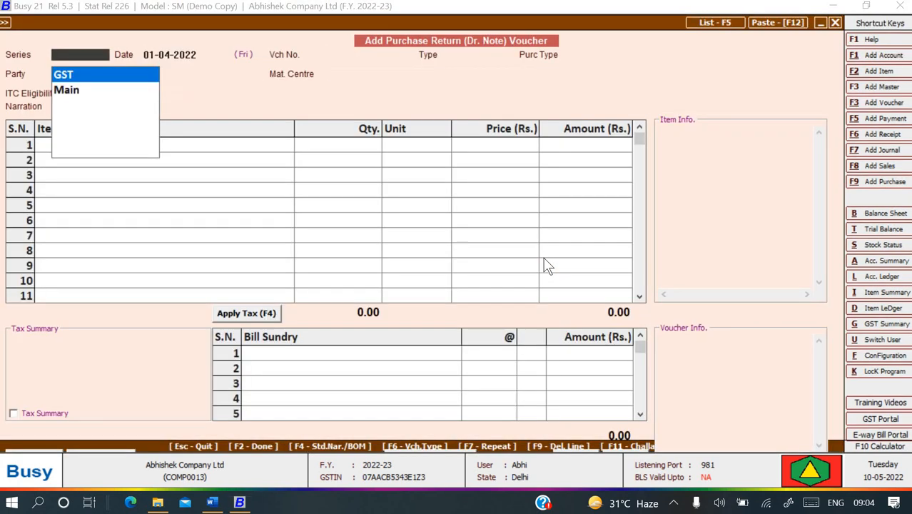
Choose the Main series and date the purchase return 05-04-2022.
{"action": "key", "text": "Down"}
{"action": "key", "text": "Return"}
{"action": "type", "text": "5-"}
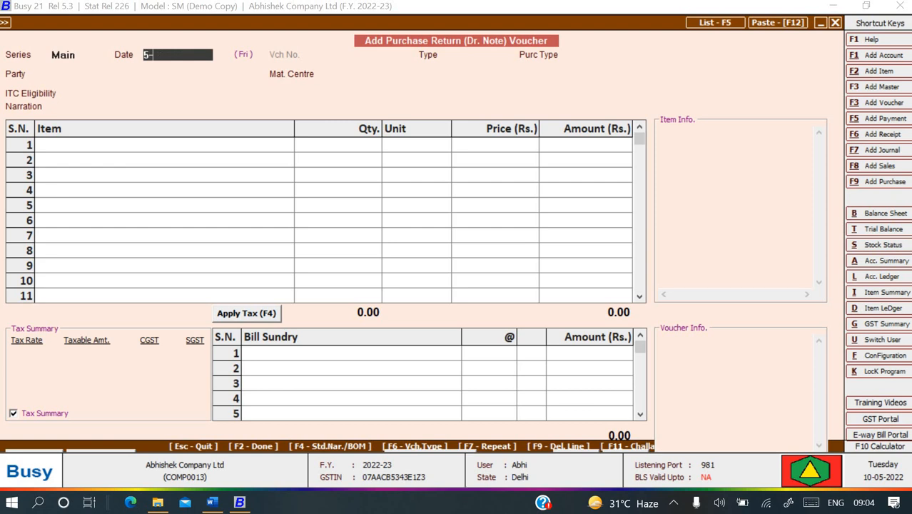
{"action": "key", "text": "Return"}
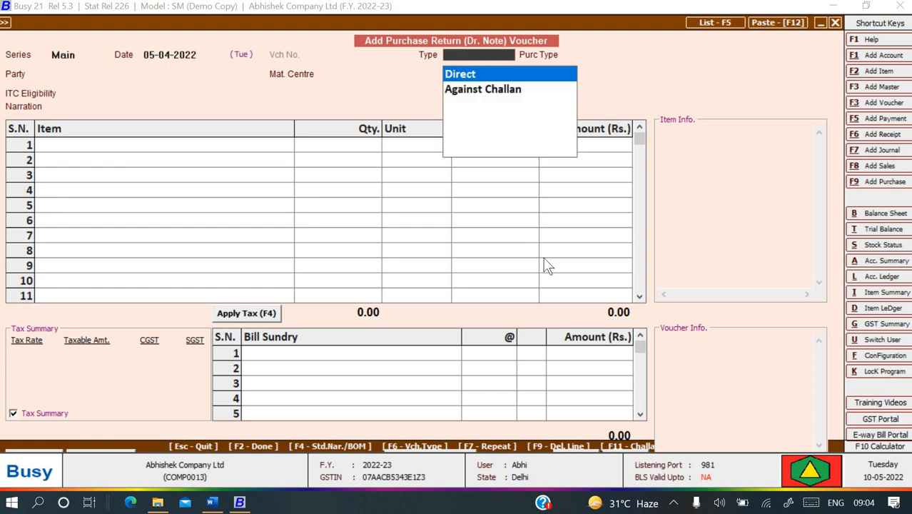
Compare the Direct and Against Challan voucher types against the guide, leaving Direct selected.
{"action": "key", "text": "Down"}
{"action": "key", "text": "Up"}
{"action": "key", "text": "Down"}
{"action": "key", "text": "Up"}
{"action": "key", "text": "Down"}
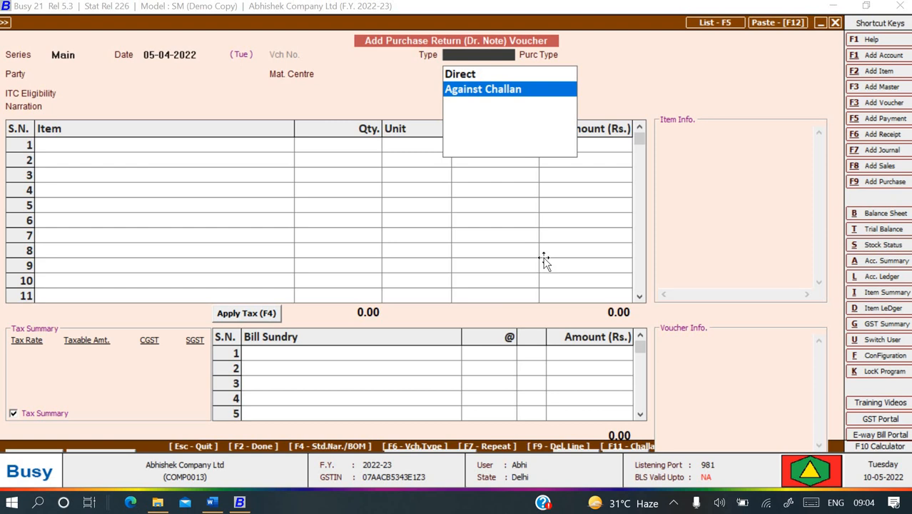
{"action": "key", "text": "alt+Tab"}
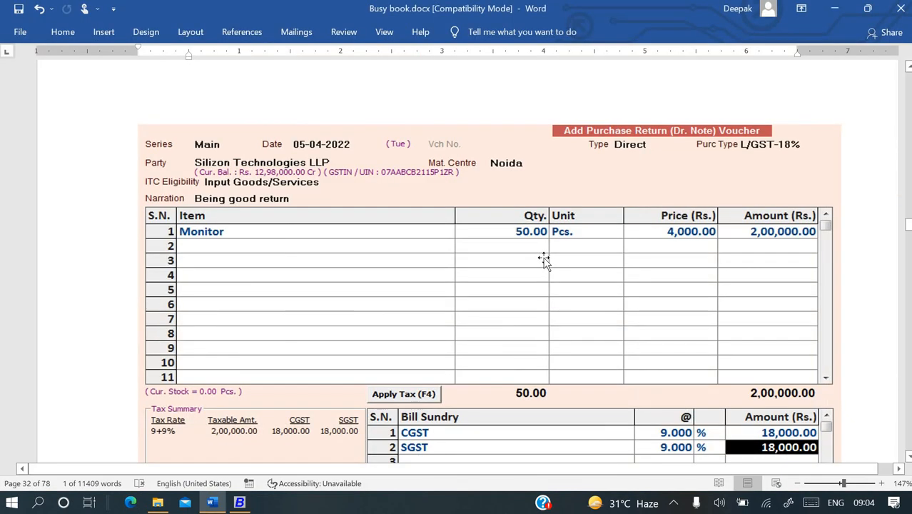
{"action": "key", "text": "alt+Tab"}
{"action": "key", "text": "Up"}
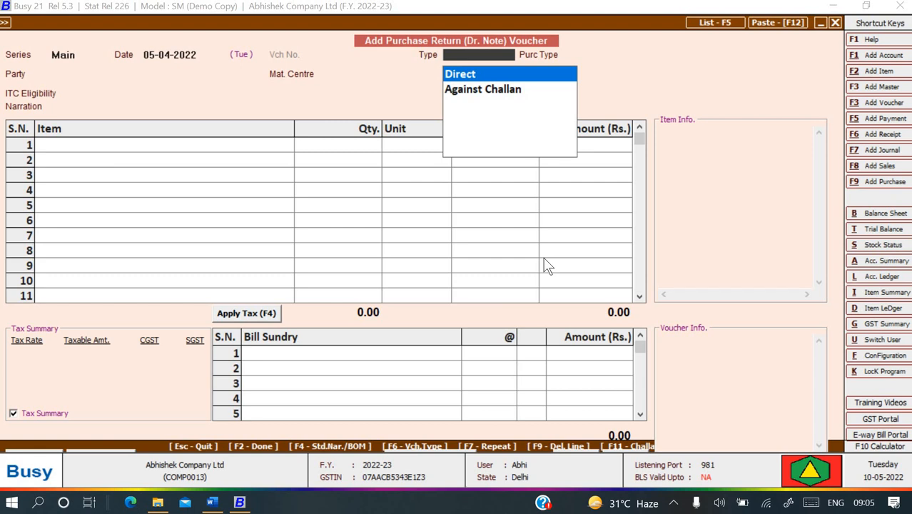
Make the return Direct with purchase type L/GST-18% and party Silicon Technology LLP.
{"action": "key", "text": "Return"}
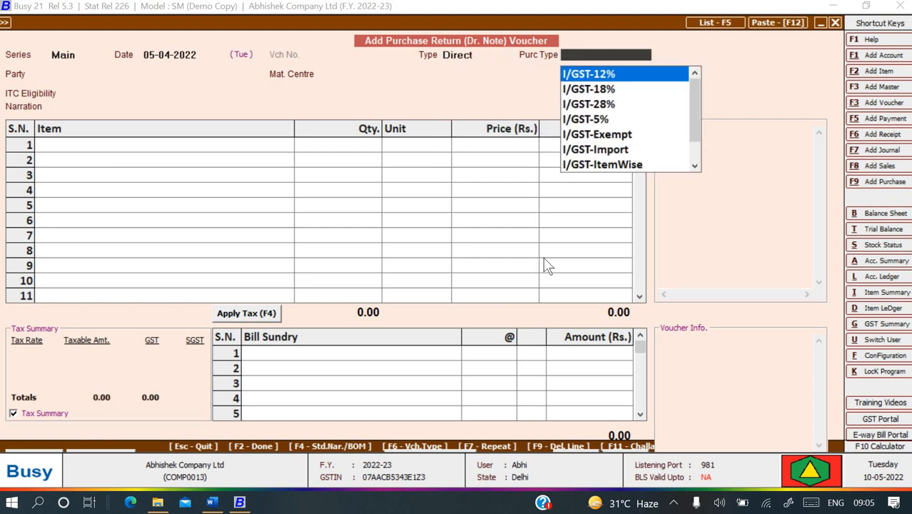
{"action": "type", "text": "l"}
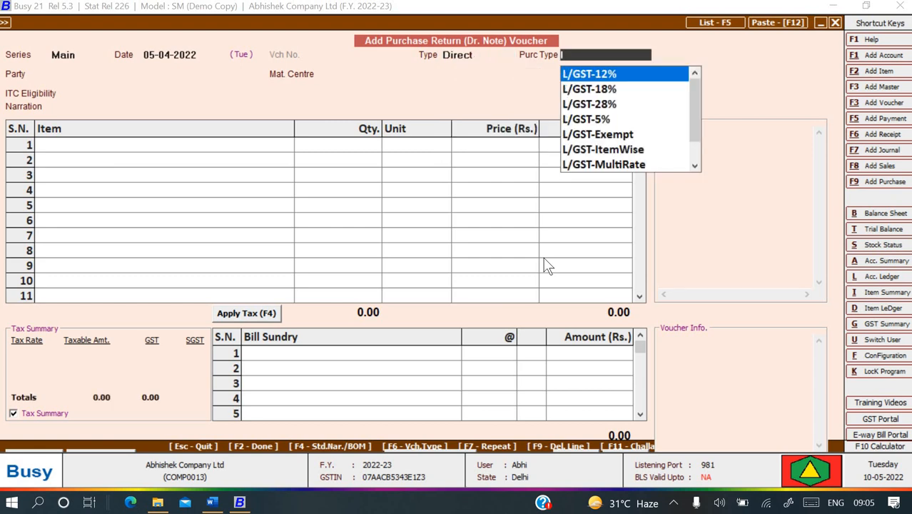
{"action": "key", "text": "Down"}
{"action": "key", "text": "Down"}
{"action": "key", "text": "Up"}
{"action": "key", "text": "Return"}
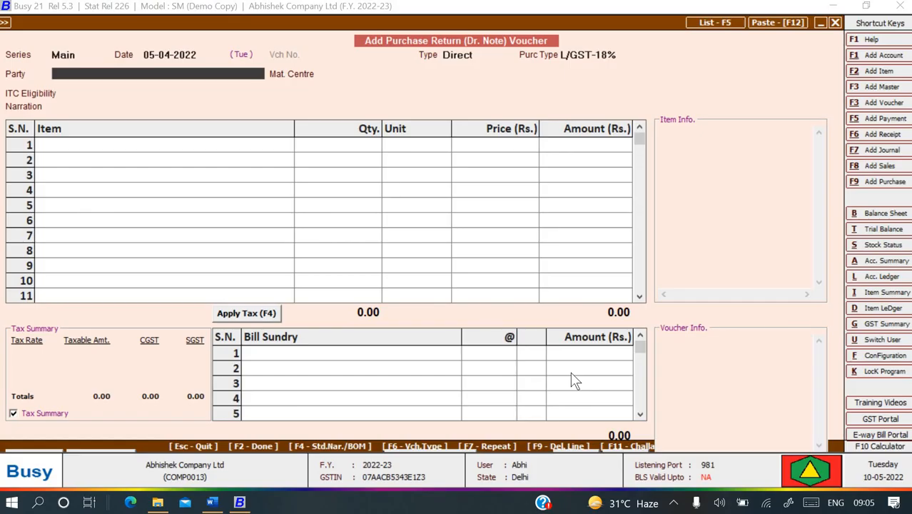
{"action": "key", "text": "Return"}
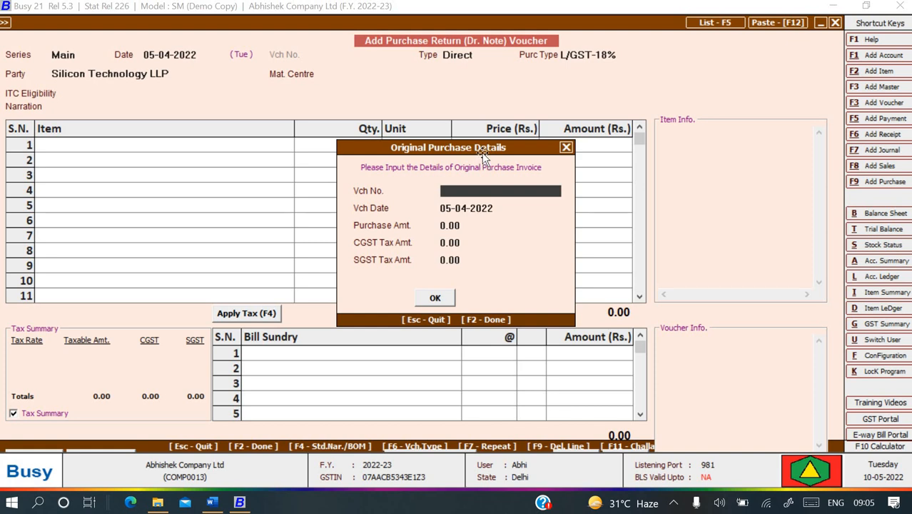
Enter original bill STL/059/101 of 04-04-2022: 11,00,000.00 purchase, 99,000.00 CGST and SGST.
{"action": "key", "text": "alt+Tab"}
{"action": "scroll", "coordinate": [568, 167], "scroll_direction": "up", "scroll_amount": 10}
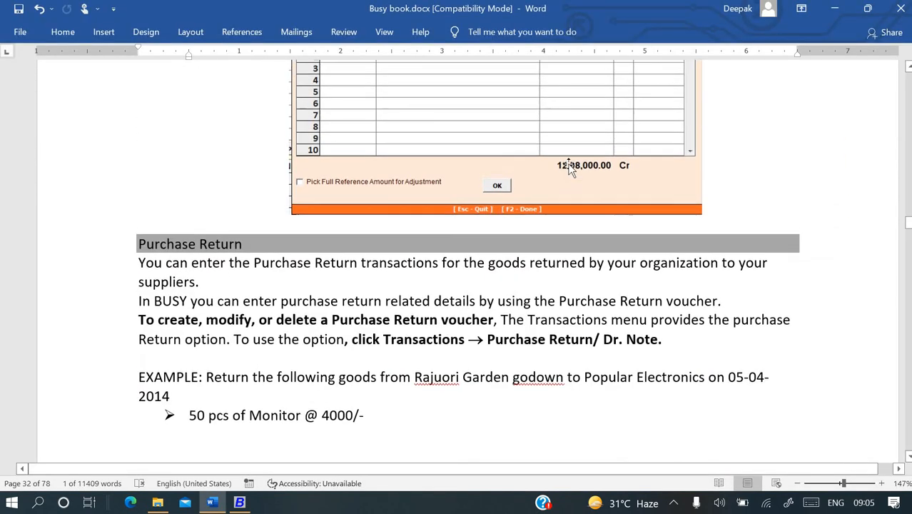
{"action": "scroll", "coordinate": [569, 167], "scroll_direction": "up", "scroll_amount": 10}
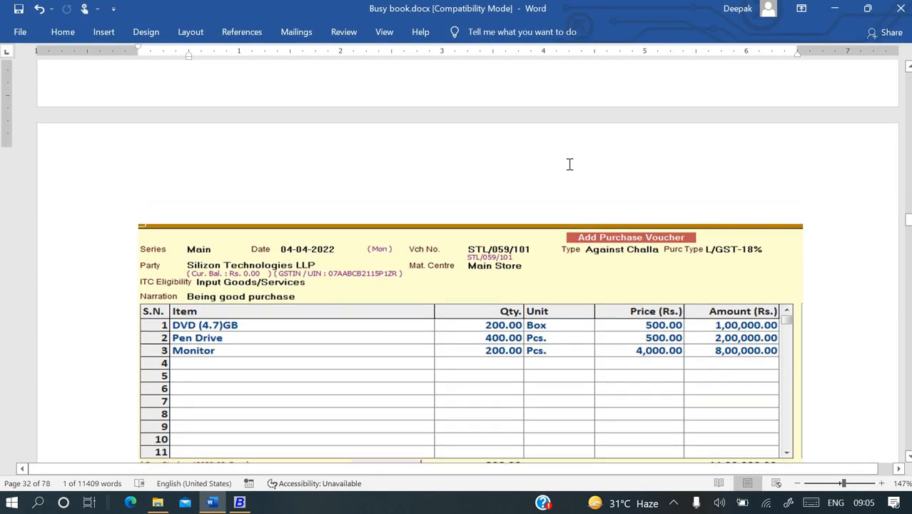
{"action": "scroll", "coordinate": [569, 165], "scroll_direction": "up", "scroll_amount": 11}
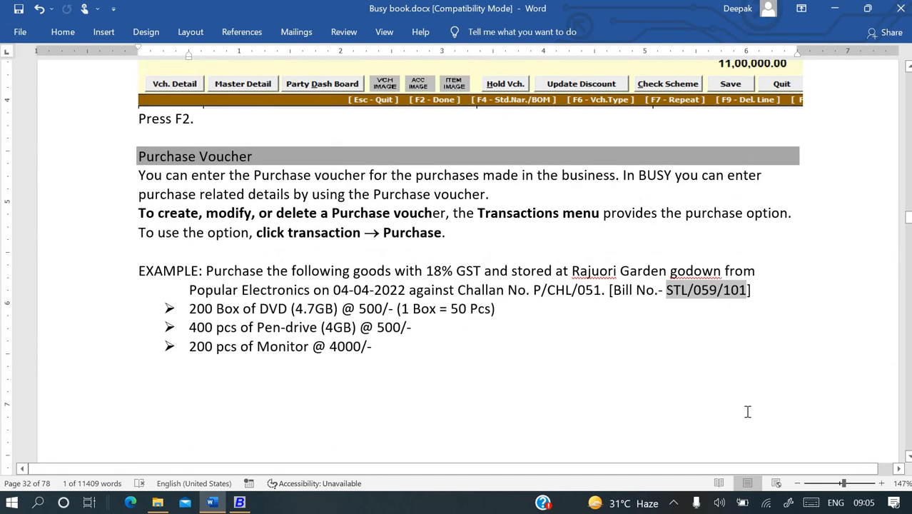
{"action": "key", "text": "alt+Tab"}
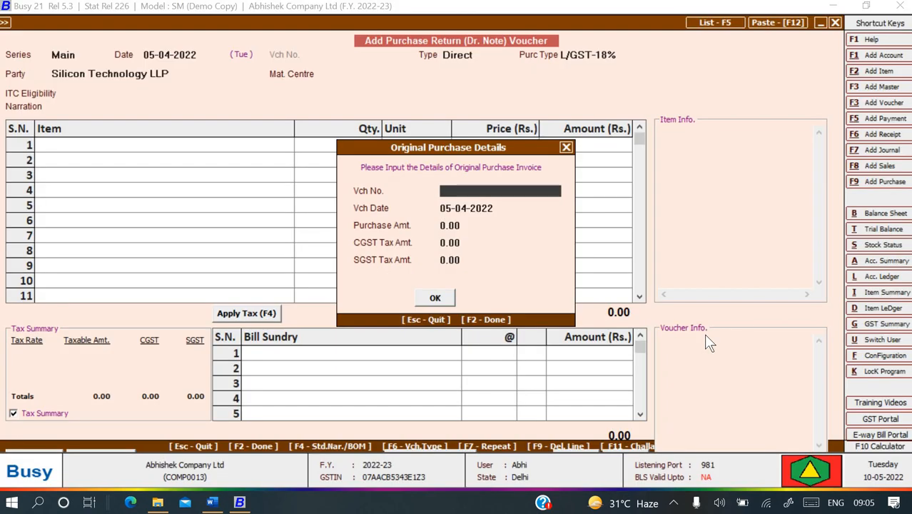
{"action": "type", "text": "STL/059/101"}
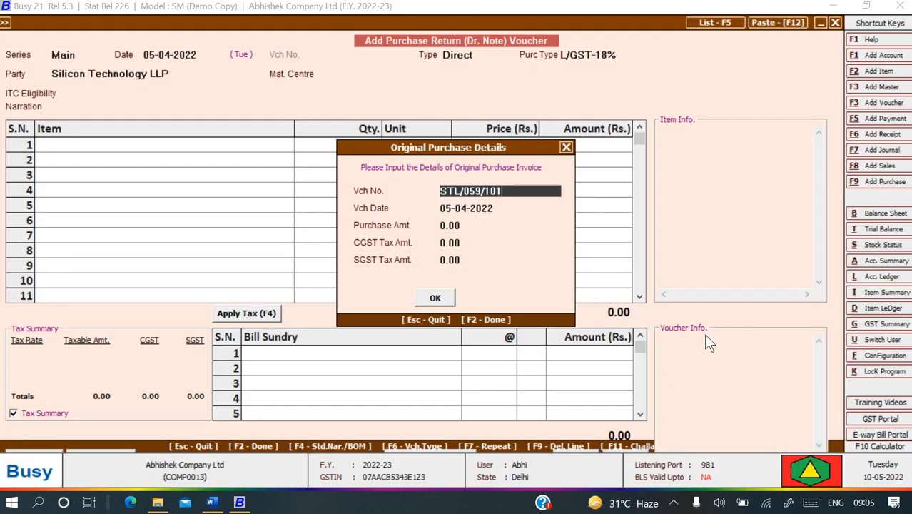
{"action": "key", "text": "Return"}
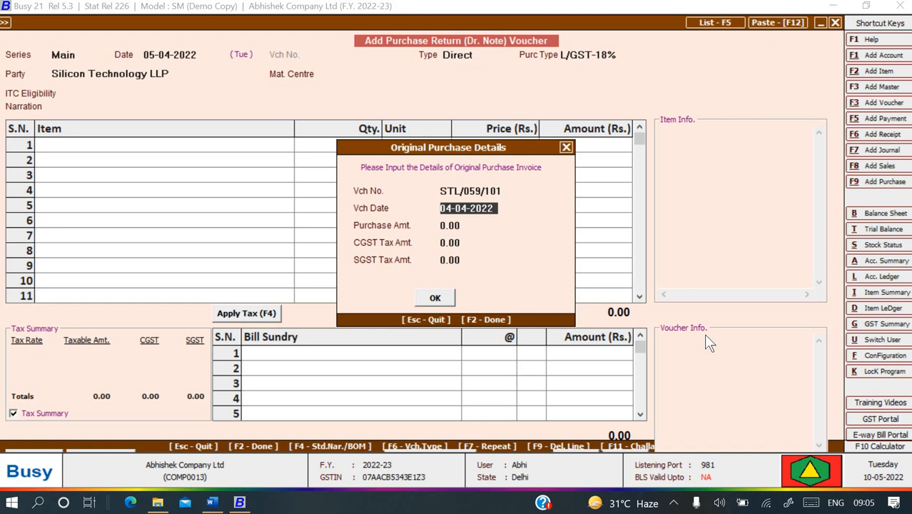
{"action": "key", "text": "Return"}
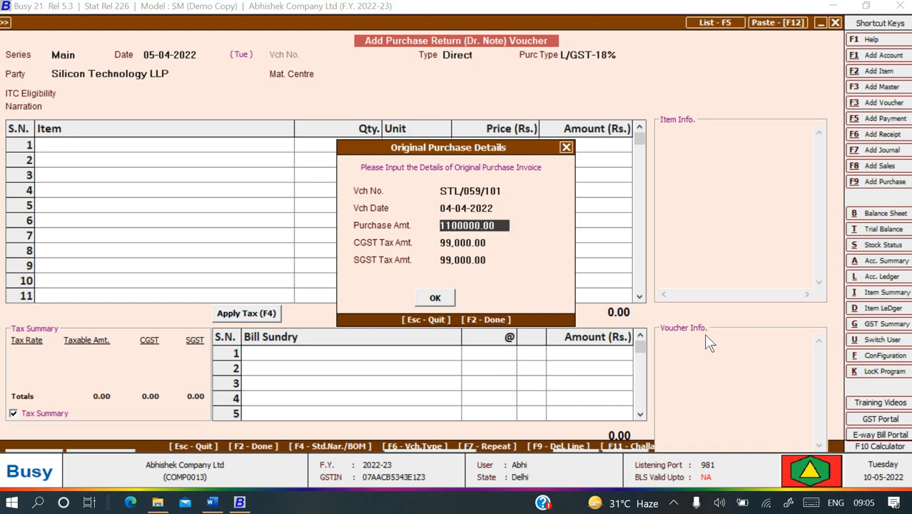
{"action": "key", "text": "Return"}
{"action": "key", "text": "Return"}
{"action": "key", "text": "Return"}
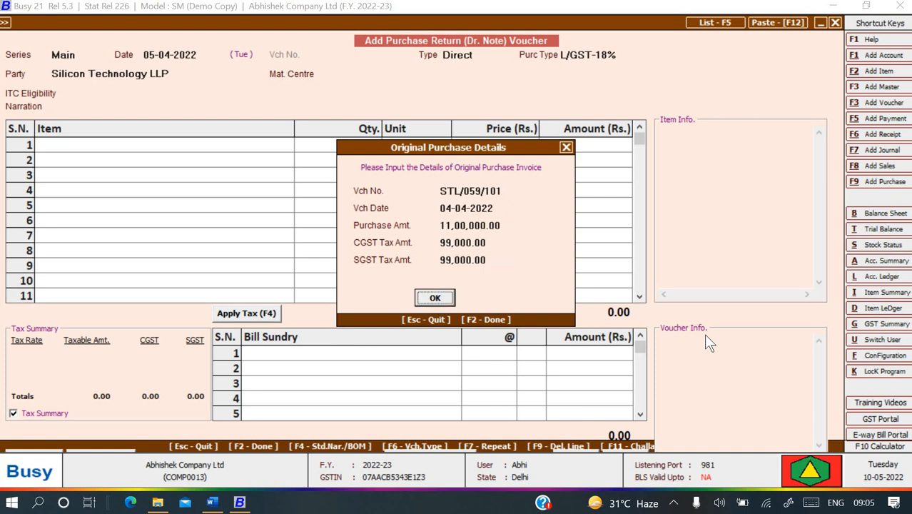
{"action": "key", "text": "Return"}
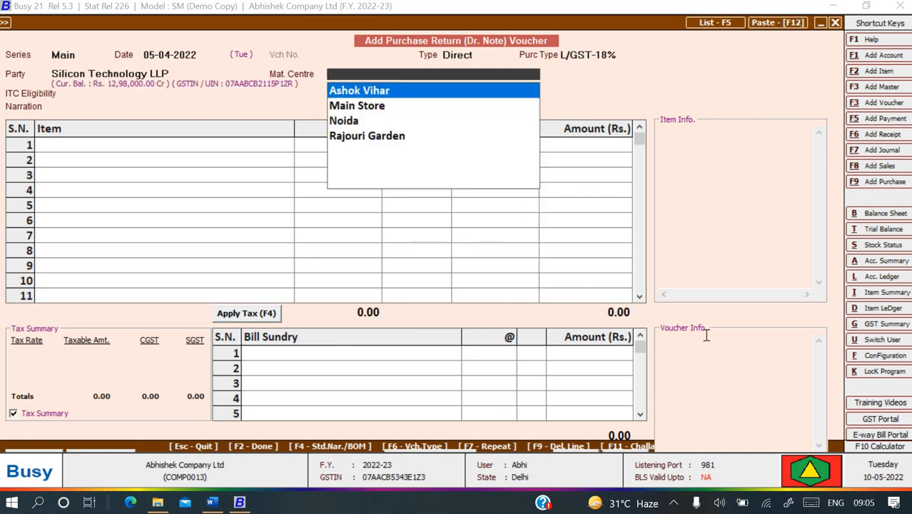
Set material centre Rajouri Garden and ITC eligibility Input Goods/Services.
{"action": "key", "text": "Down"}
{"action": "key", "text": "Down"}
{"action": "key", "text": "Down"}
{"action": "key", "text": "Return"}
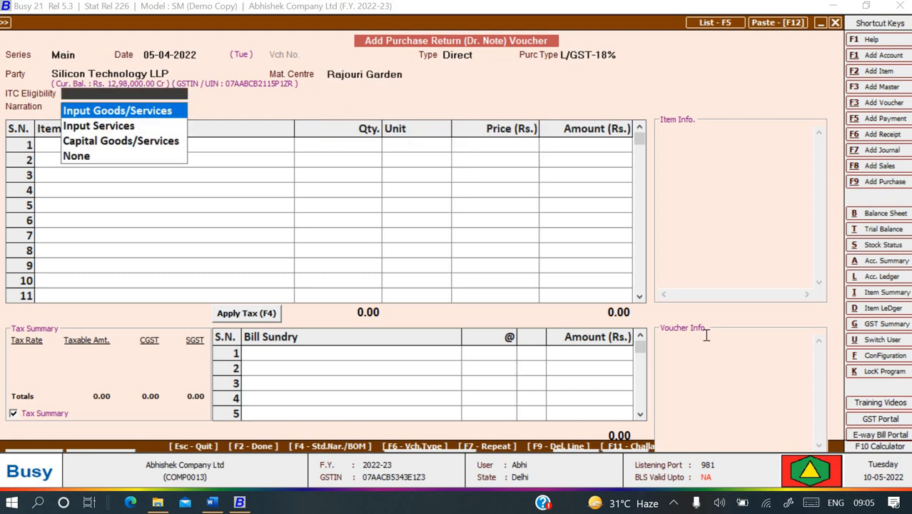
{"action": "key", "text": "Down"}
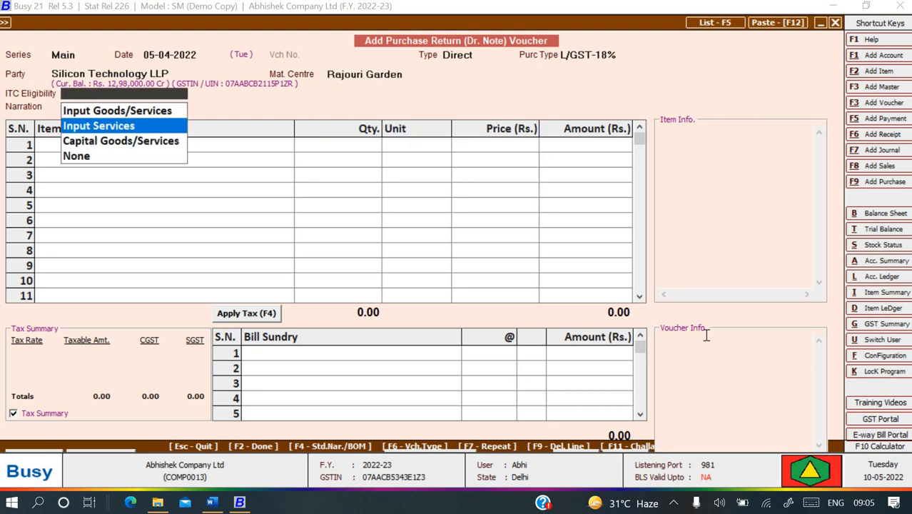
{"action": "key", "text": "Down"}
{"action": "key", "text": "Down"}
{"action": "key", "text": "Up"}
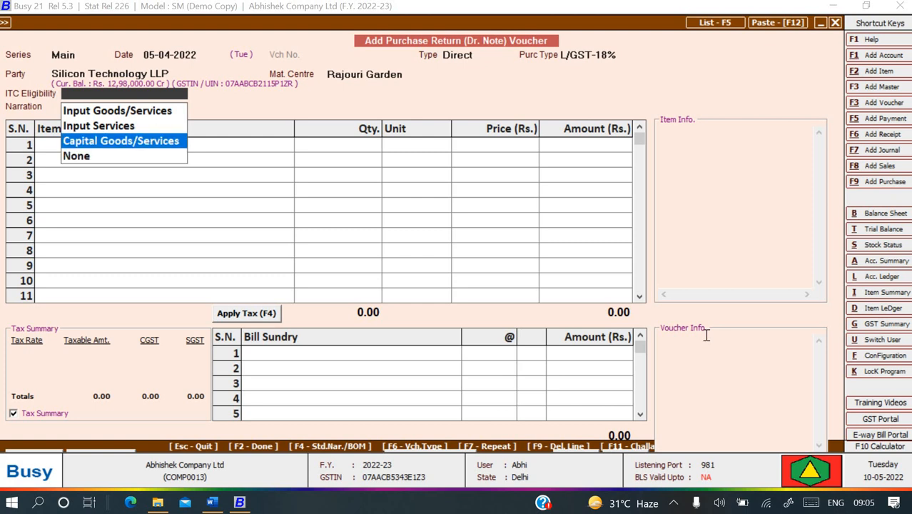
{"action": "key", "text": "Up"}
{"action": "key", "text": "Up"}
{"action": "key", "text": "Return"}
Enter the narration 'Being goods return', then view Word's Purchase Return example.
{"action": "key", "text": "alt+Tab"}
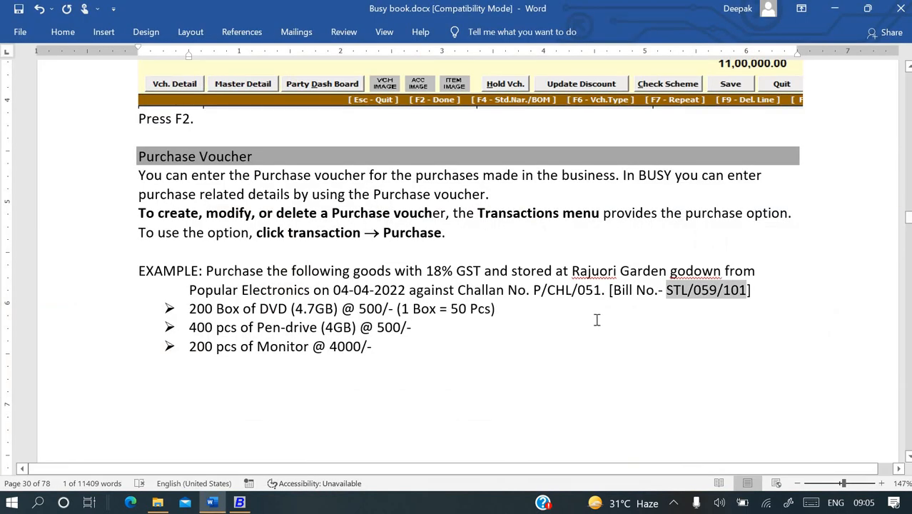
{"action": "scroll", "coordinate": [426, 325], "scroll_direction": "down", "scroll_amount": 10}
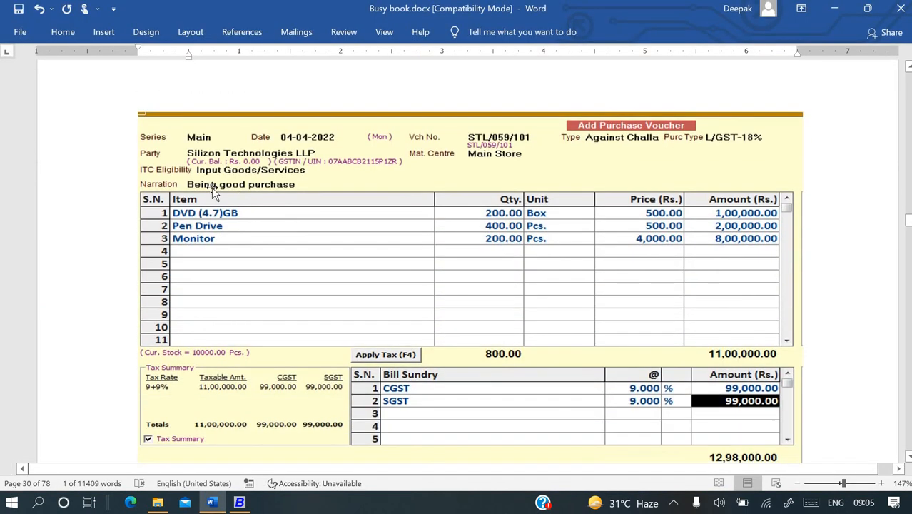
{"action": "key", "text": "alt+Tab"}
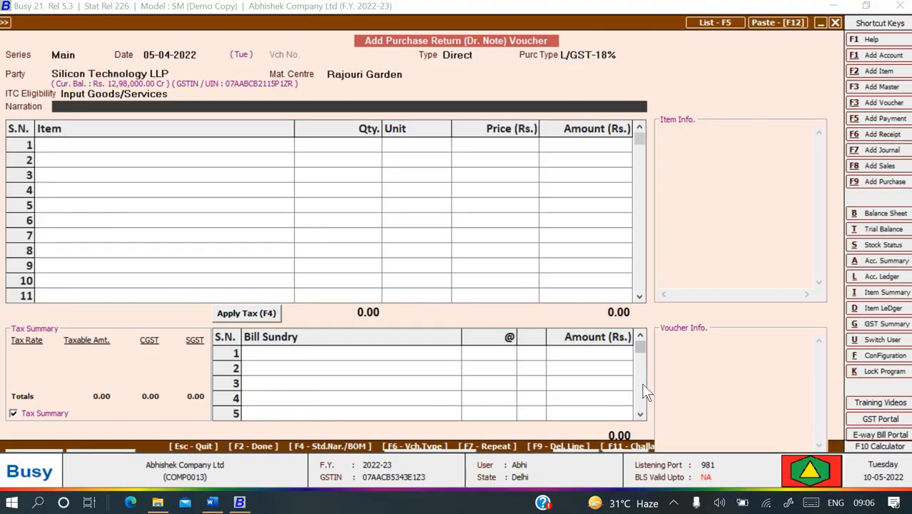
{"action": "type", "text": "Being goods "}
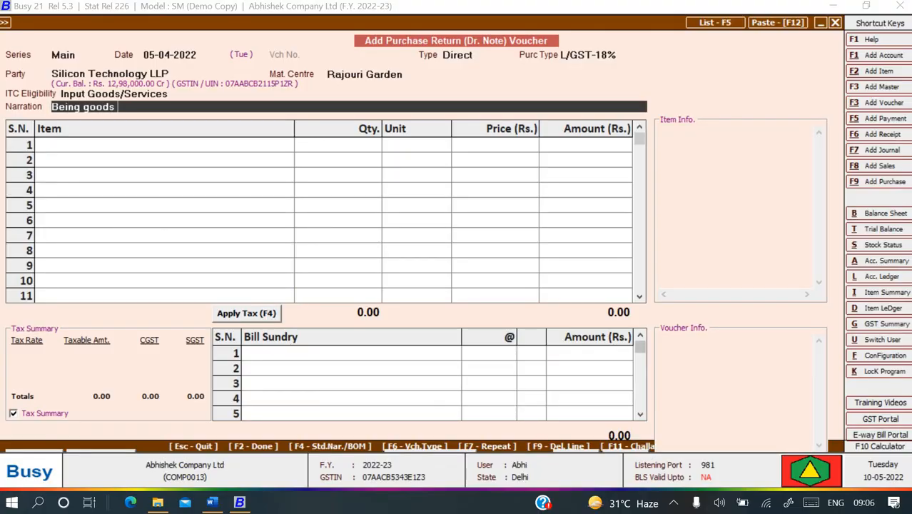
{"action": "type", "text": "return"}
{"action": "key", "text": "Return"}
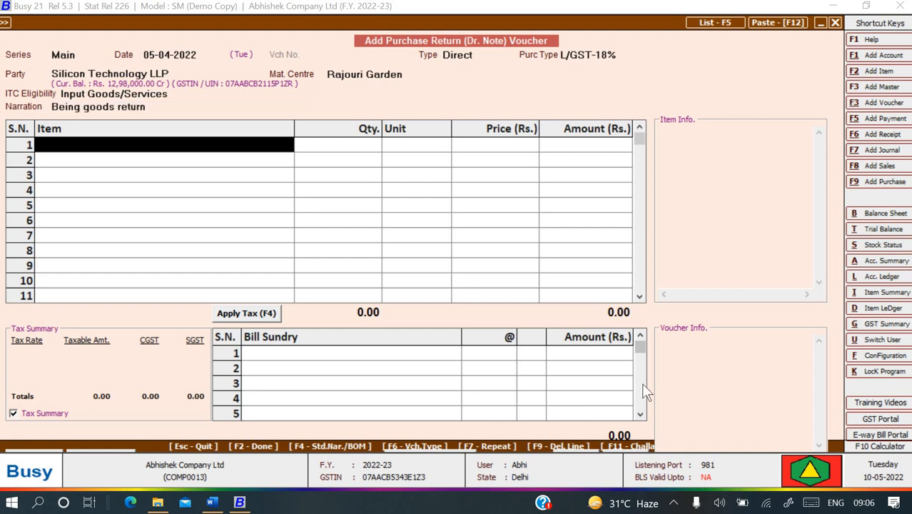
{"action": "key", "text": "alt+Tab"}
{"action": "scroll", "coordinate": [622, 322], "scroll_direction": "down", "scroll_amount": 10}
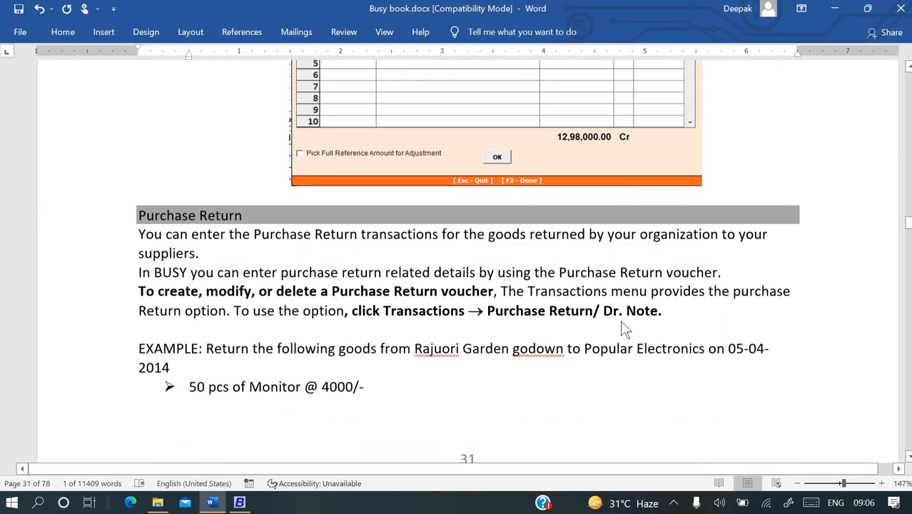
Put Monitor on the first item line of the return.
{"action": "scroll", "coordinate": [621, 322], "scroll_direction": "down", "scroll_amount": 5}
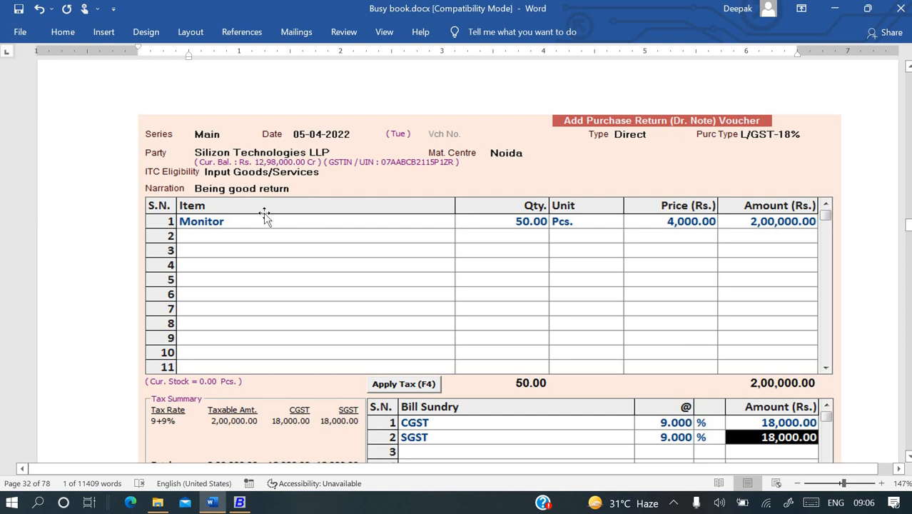
{"action": "scroll", "coordinate": [468, 249], "scroll_direction": "down", "scroll_amount": 2}
{"action": "key", "text": "alt+Tab"}
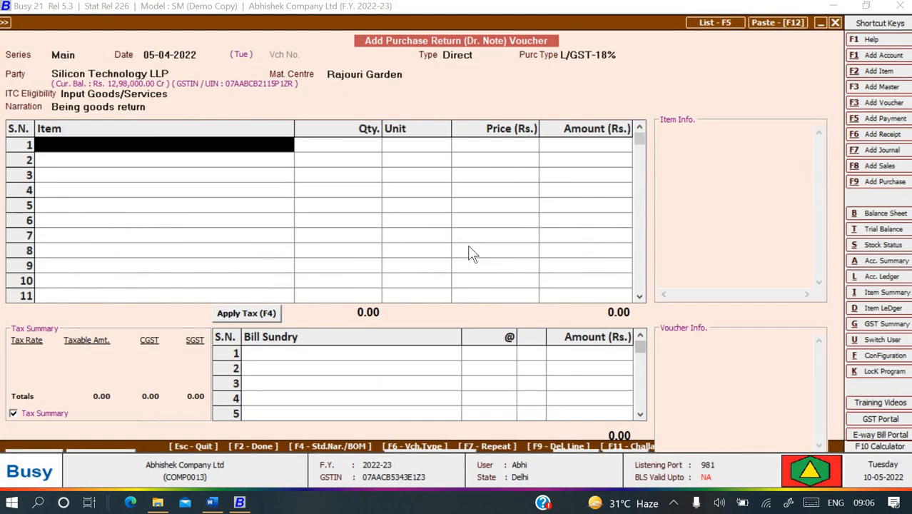
{"action": "type", "text": "mo"}
{"action": "key", "text": "Return"}
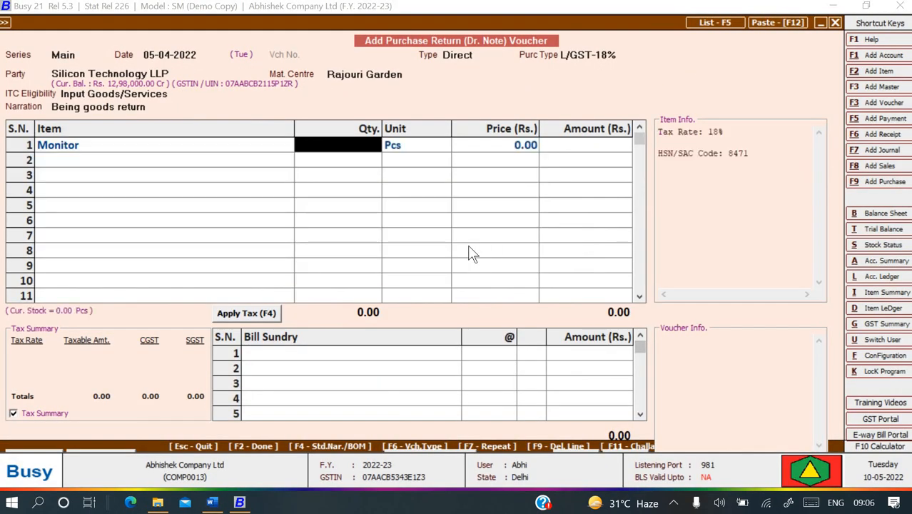
Enter quantity 50 Pcs, accept the negative-stock warning, and bring up the quit prompt.
{"action": "key", "text": "alt+Tab"}
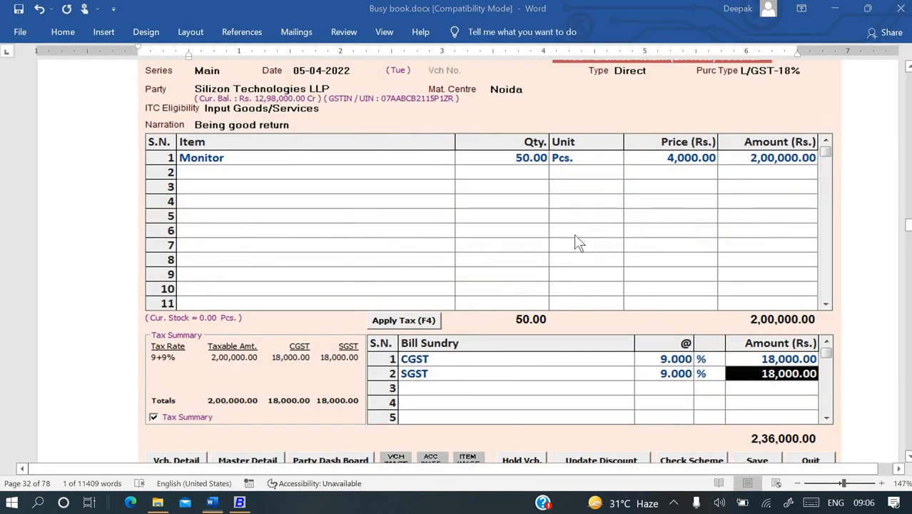
{"action": "key", "text": "alt+Tab"}
{"action": "type", "text": "50"}
{"action": "key", "text": "Return"}
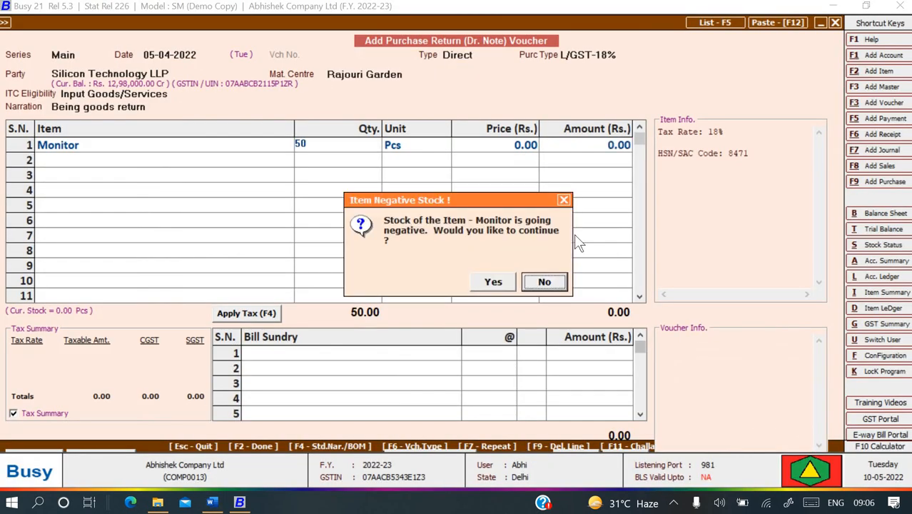
{"action": "key", "text": "Left"}
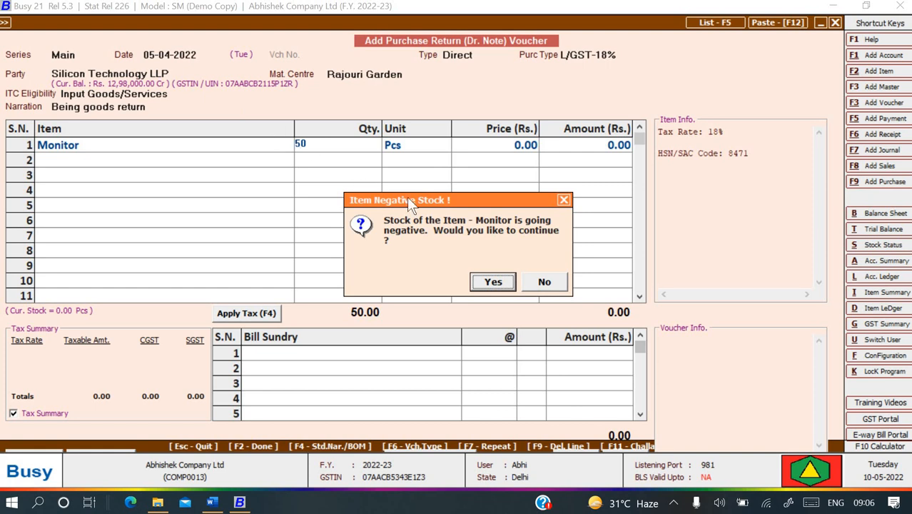
{"action": "key", "text": "Escape"}
{"action": "key", "text": "Escape"}
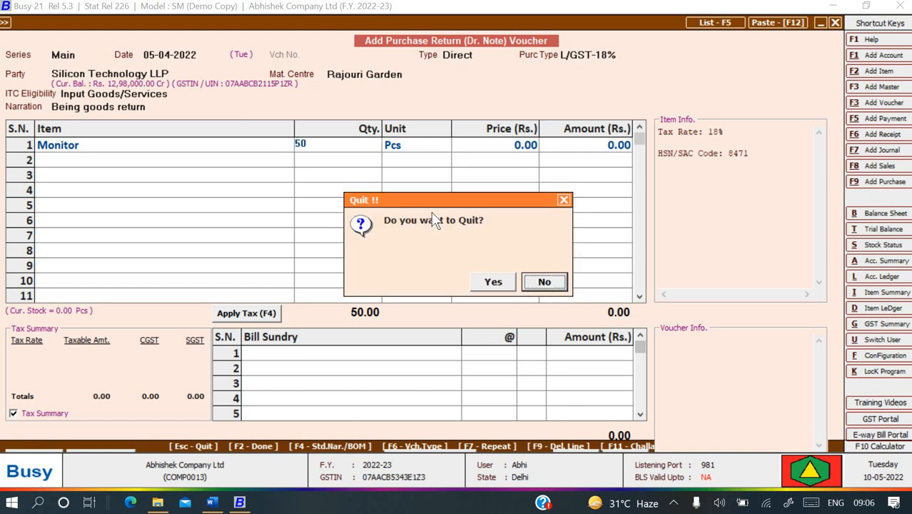
Abandon the unfinished purchase return without saving.
{"action": "left_click", "coordinate": [489, 283]}
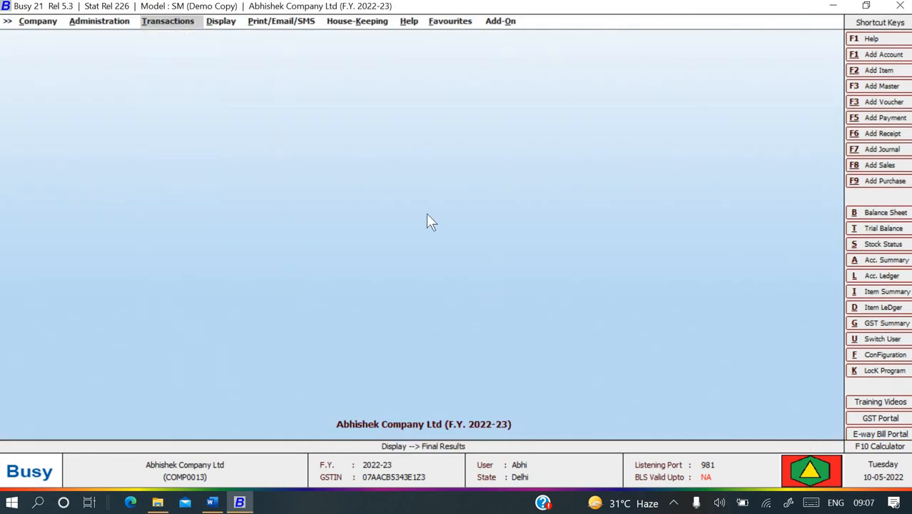
{"action": "key", "text": "alt+Tab"}
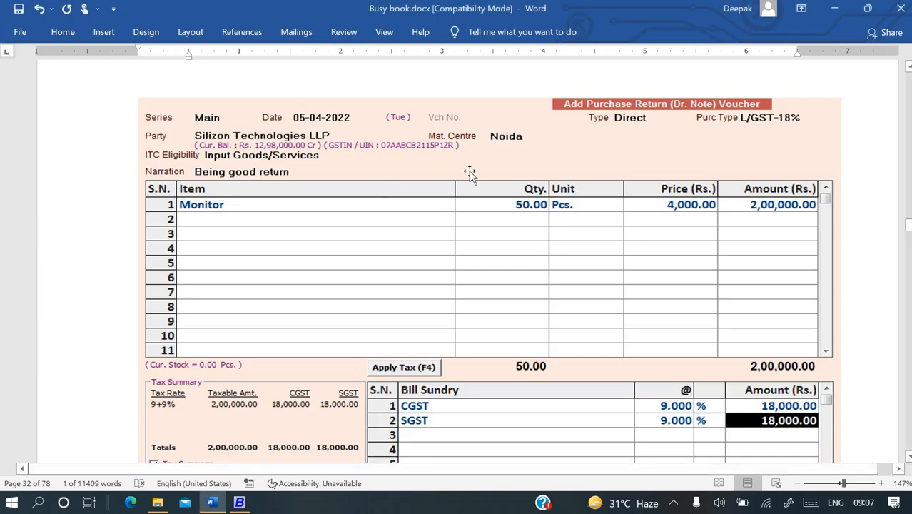
{"action": "key", "text": "alt+Tab"}
Open Purchase Modify and choose the Main voucher series.
{"action": "key", "text": "Left"}
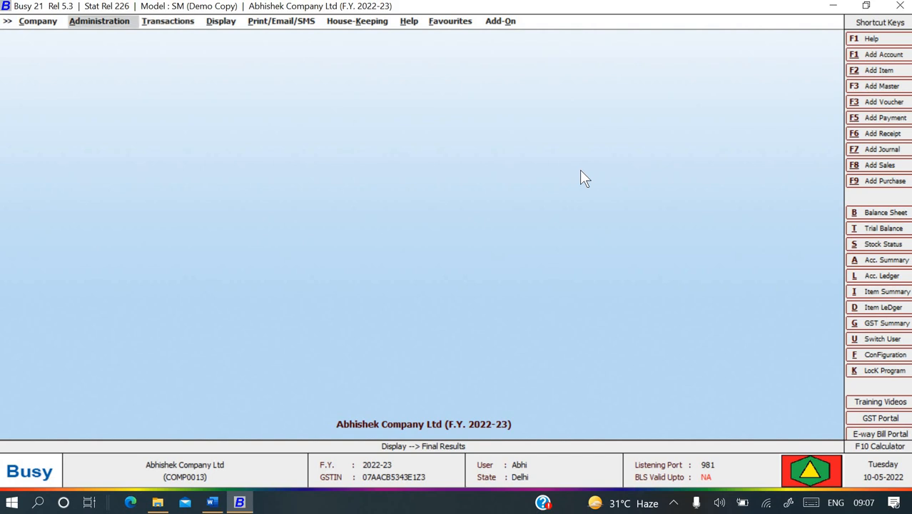
{"action": "key", "text": "Right"}
{"action": "key", "text": "Up"}
{"action": "key", "text": "Up"}
{"action": "key", "text": "Return"}
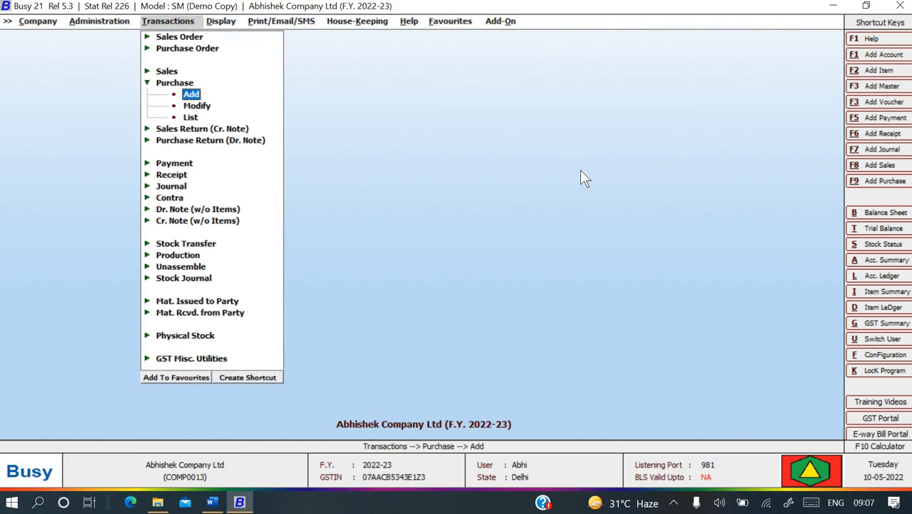
{"action": "key", "text": "Down"}
{"action": "key", "text": "Down"}
{"action": "key", "text": "Up"}
{"action": "key", "text": "Return"}
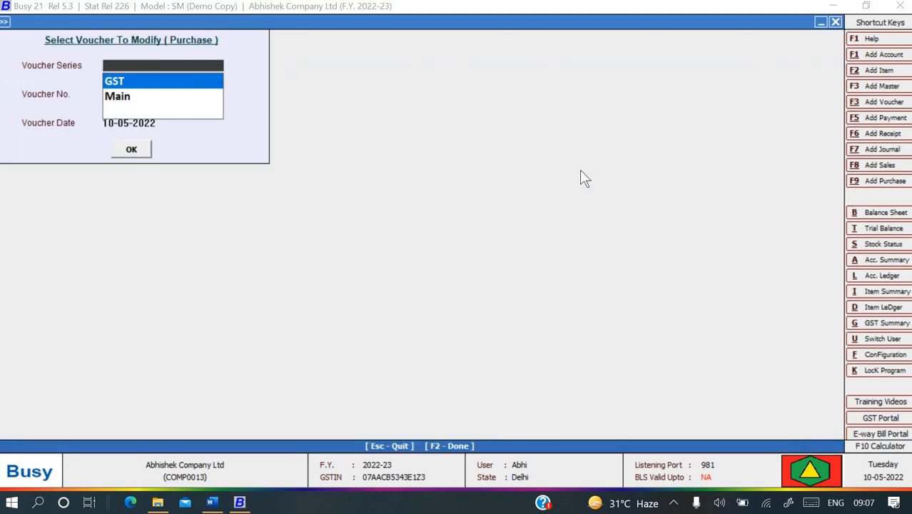
{"action": "key", "text": "Down"}
{"action": "key", "text": "Return"}
{"action": "key", "text": "ctrl+c"}
Reopen bill STL/059/101 and change its material centre to Rajouri Garden.
{"action": "key", "text": "Return"}
{"action": "key", "text": "Return"}
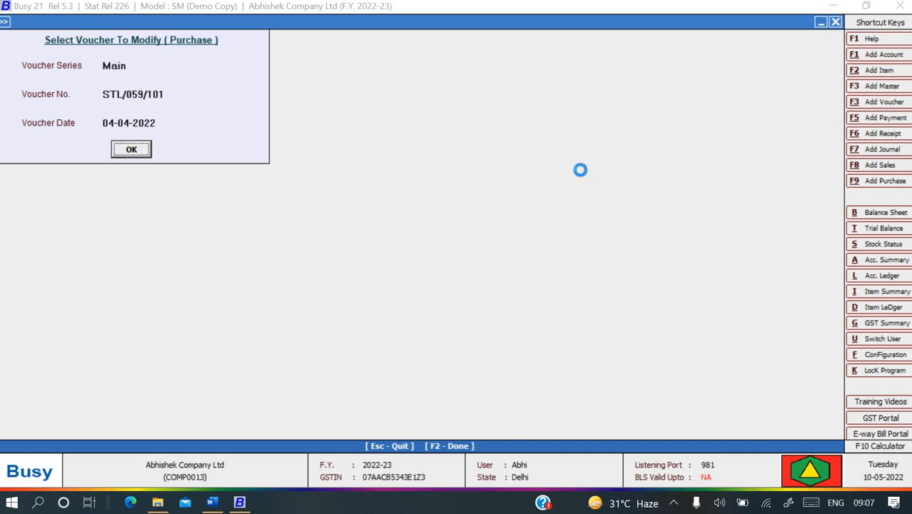
{"action": "key", "text": "Return"}
{"action": "key", "text": "Return"}
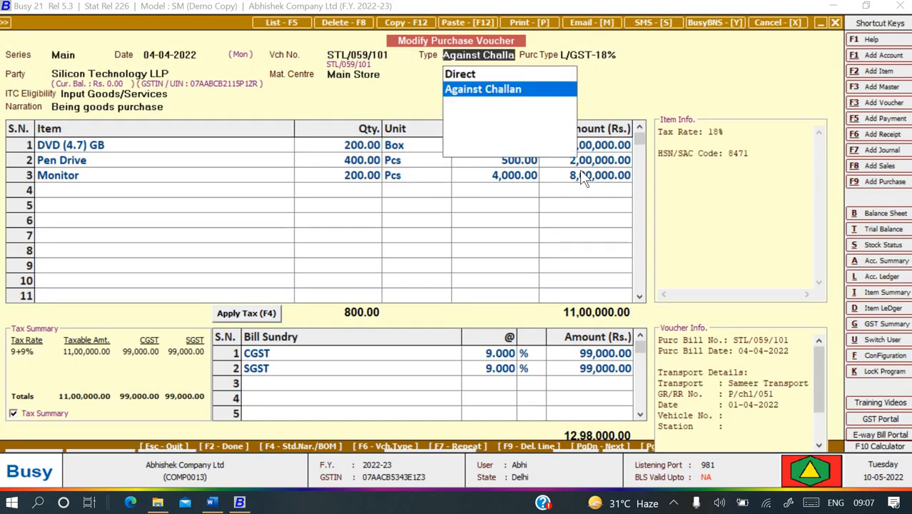
{"action": "key", "text": "Return"}
{"action": "key", "text": "Return"}
{"action": "key", "text": "Return"}
{"action": "key", "text": "Return"}
{"action": "key", "text": "shift+Tab"}
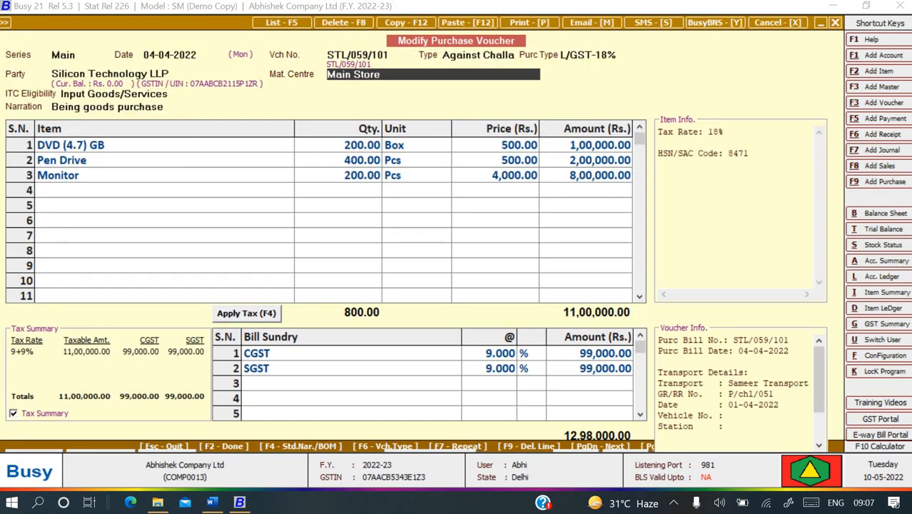
{"action": "type", "text": "raj"}
{"action": "key", "text": "Return"}
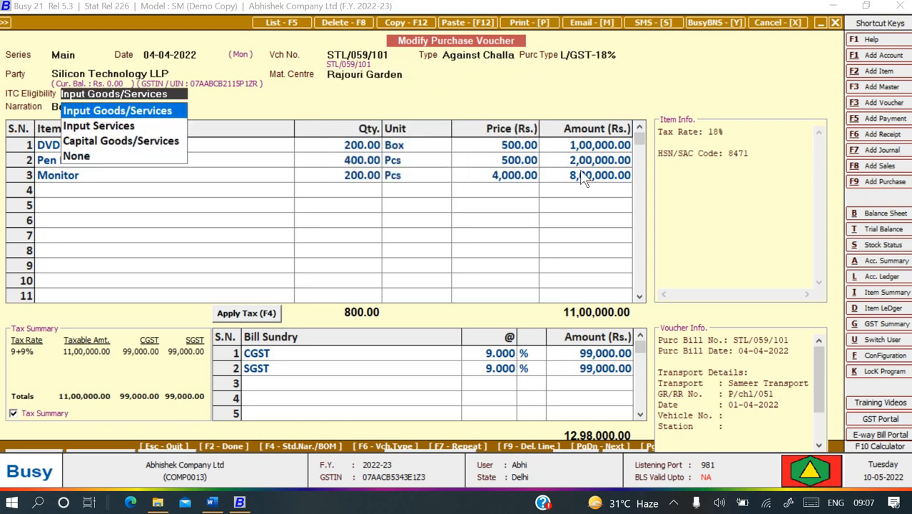
Skip past ITC, GST reporting and cost centre details and save the modified bill.
{"action": "key", "text": "F2"}
{"action": "key", "text": "F2"}
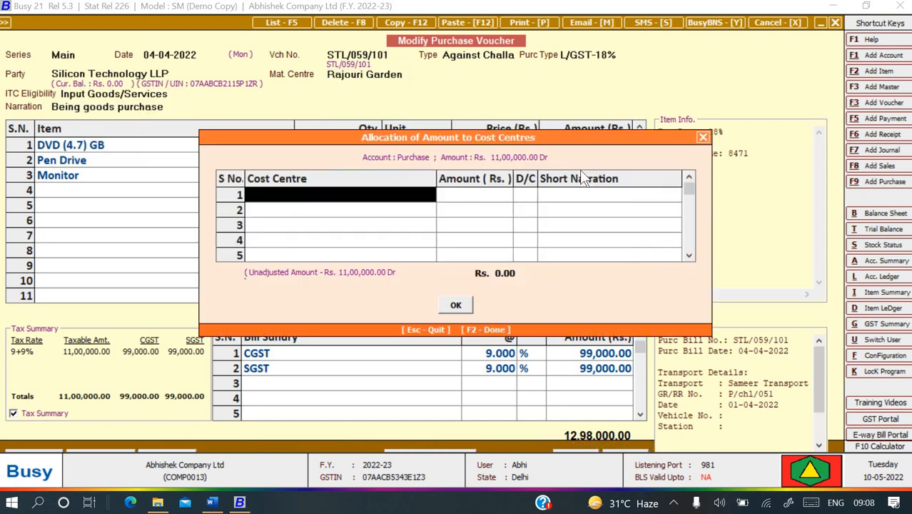
{"action": "key", "text": "F2"}
{"action": "key", "text": "F2"}
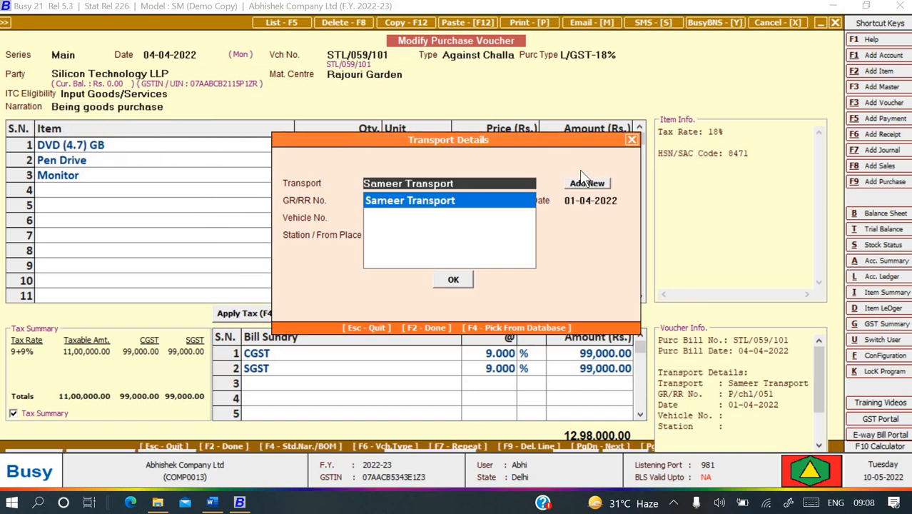
{"action": "key", "text": "F2"}
{"action": "key", "text": "Return"}
{"action": "key", "text": "Escape"}
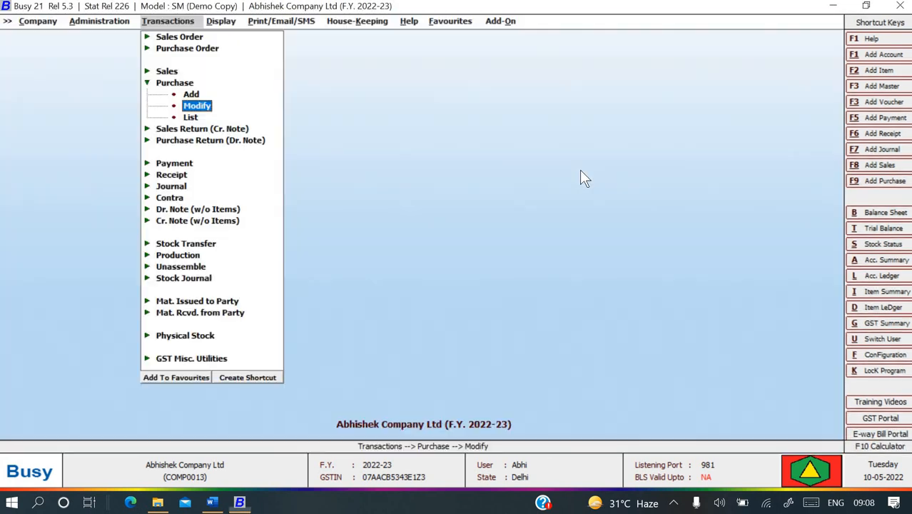
Return to the menu and start a new Purchase Return (Dr. Note).
{"action": "key", "text": "Escape"}
{"action": "key", "text": "Escape"}
{"action": "key", "text": "Escape"}
{"action": "key", "text": "Escape"}
{"action": "key", "text": "Return"}
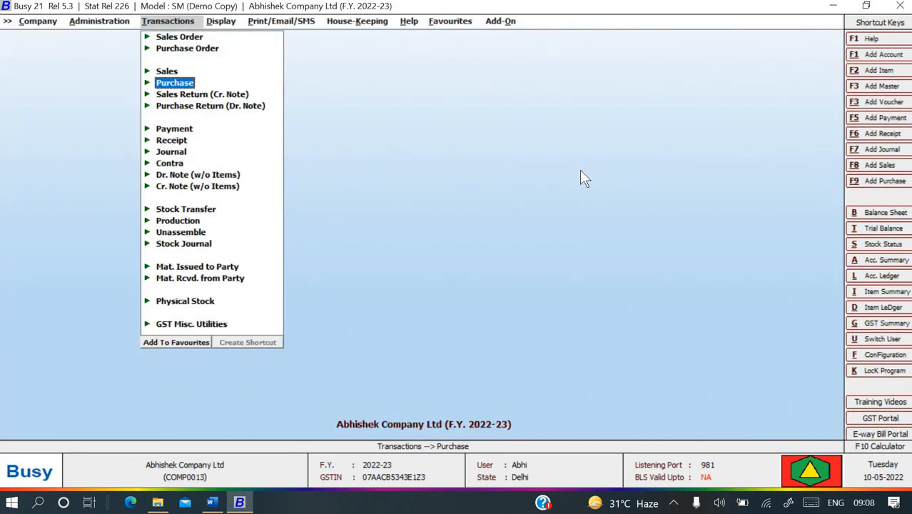
{"action": "key", "text": "Down"}
{"action": "key", "text": "Down"}
{"action": "key", "text": "Return"}
{"action": "key", "text": "Return"}
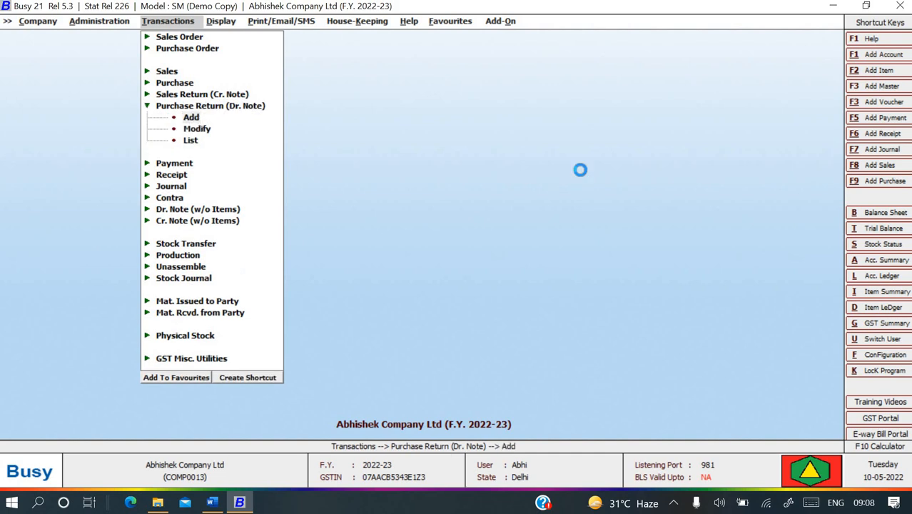
Set series Main, date 05-04-2022 and voucher type Direct.
{"action": "key", "text": "Return"}
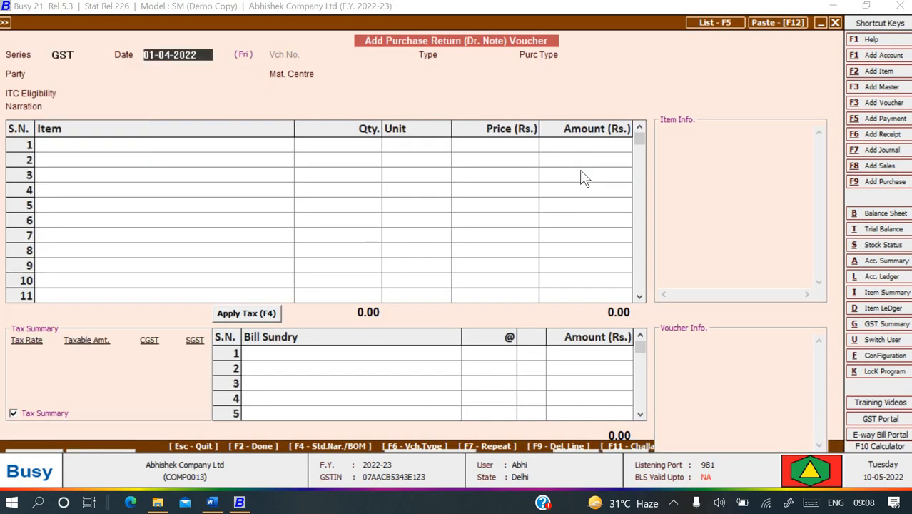
{"action": "key", "text": "Escape"}
{"action": "key", "text": "Down"}
{"action": "key", "text": "Return"}
{"action": "type", "text": "5-"}
{"action": "key", "text": "Return"}
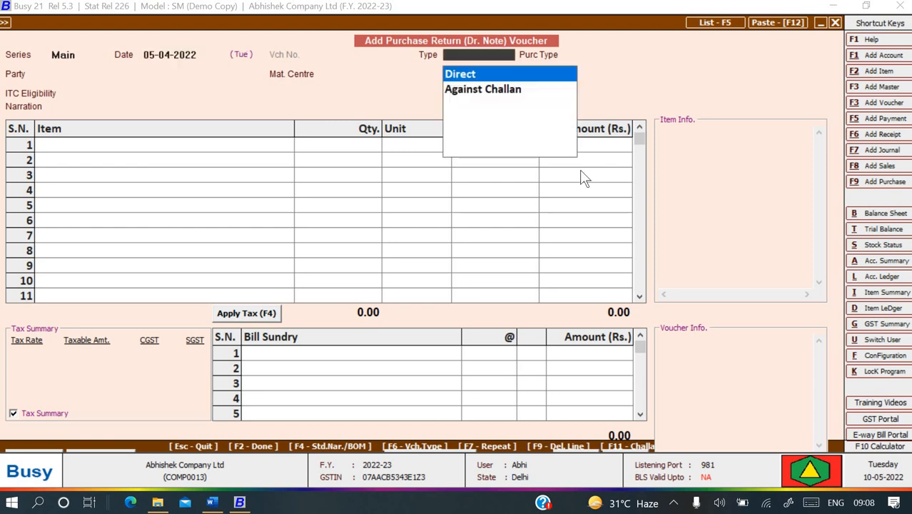
{"action": "key", "text": "Down"}
{"action": "key", "text": "Up"}
{"action": "key", "text": "Return"}
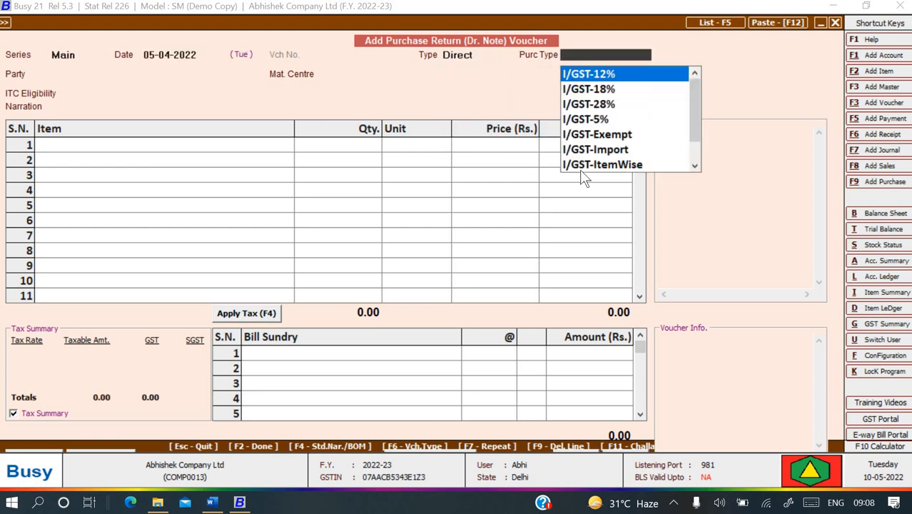
Set the purchase type to L/GST-18%.
{"action": "type", "text": "l"}
{"action": "key", "text": "Down"}
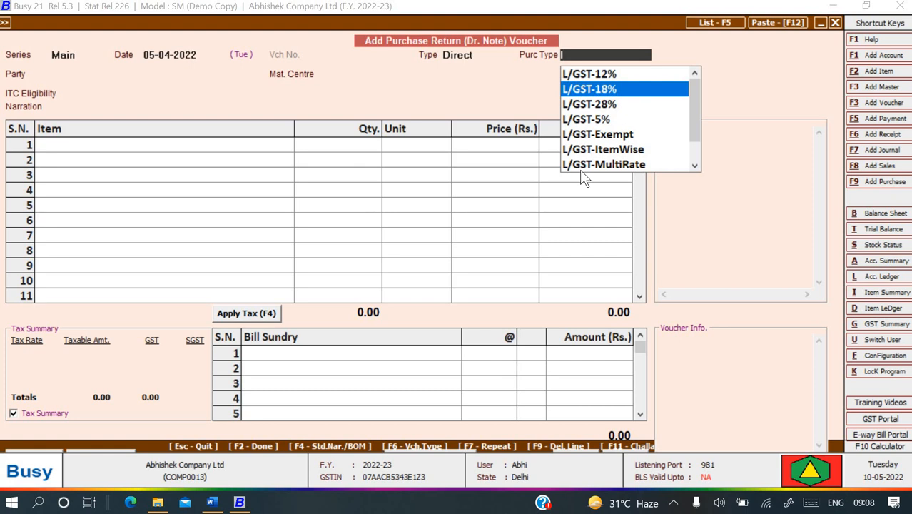
{"action": "key", "text": "Return"}
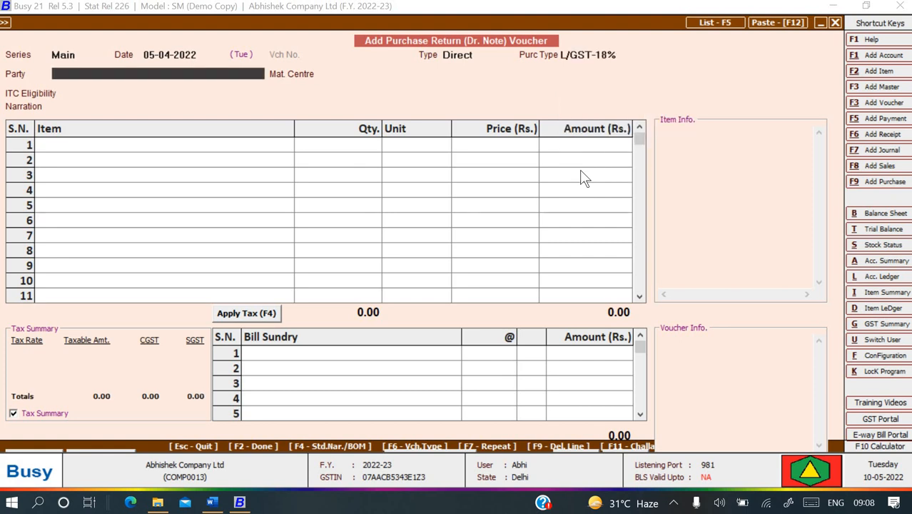
{"action": "key", "text": "Down"}
Choose party Silicon Technology LLP and paste original bill STL/059/101, loading its amounts.
{"action": "key", "text": "Return"}
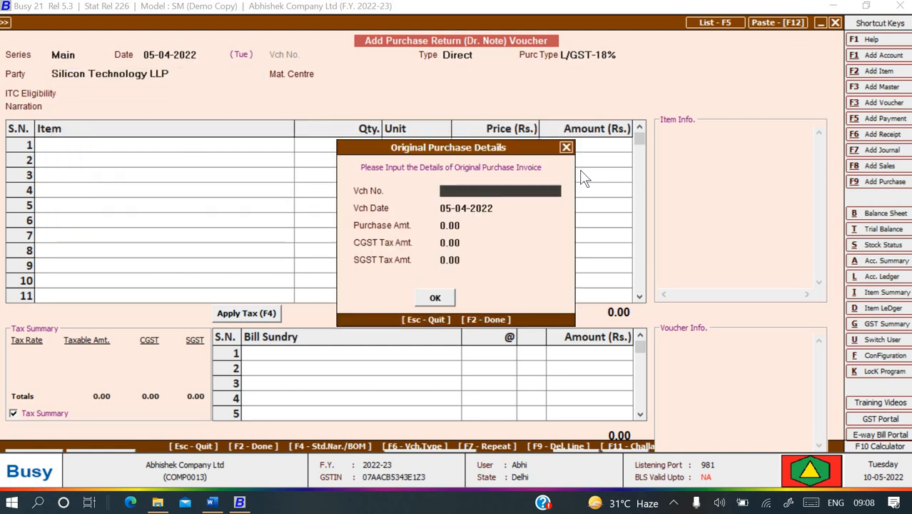
{"action": "key", "text": "ctrl+v"}
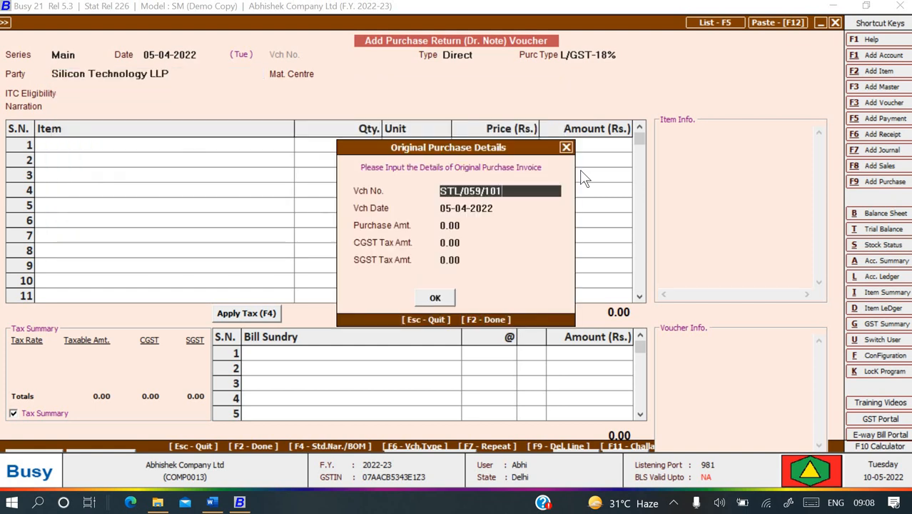
{"action": "key", "text": "Return"}
{"action": "key", "text": "Return"}
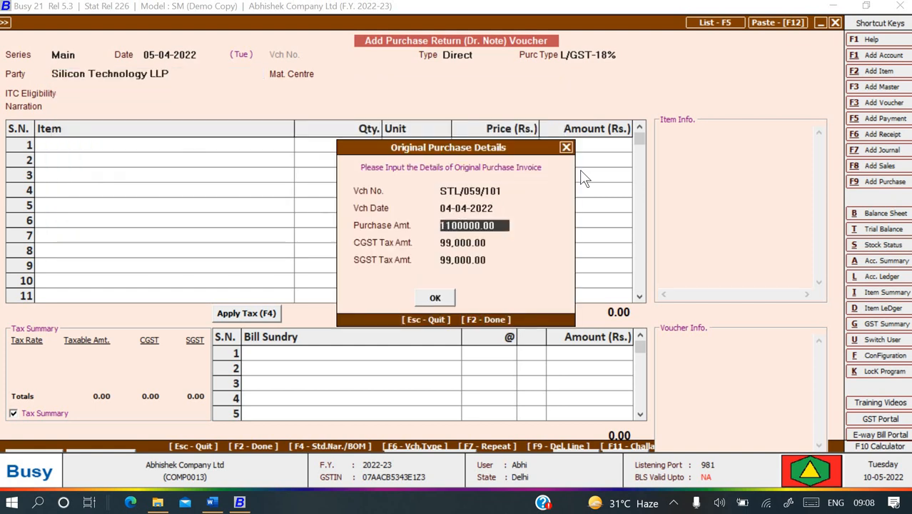
{"action": "key", "text": "Return"}
{"action": "key", "text": "Return"}
{"action": "key", "text": "Return"}
{"action": "key", "text": "Return"}
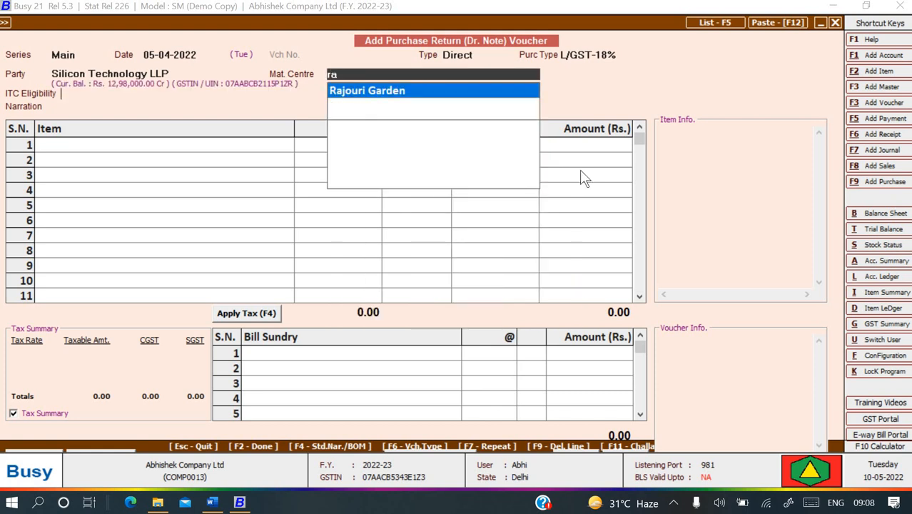
Set Rajouri Garden, Input Goods/Services ITC, and narration 'Being goods return'.
{"action": "key", "text": "Return"}
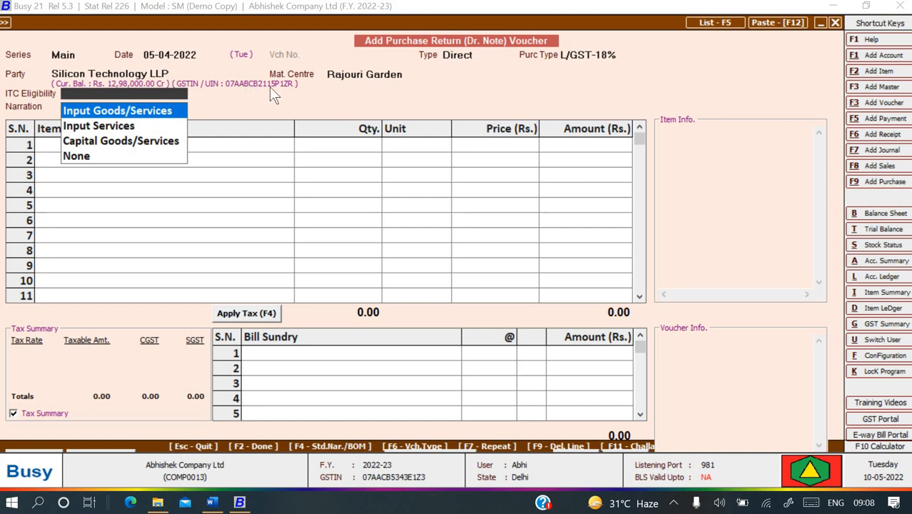
{"action": "key", "text": "Return"}
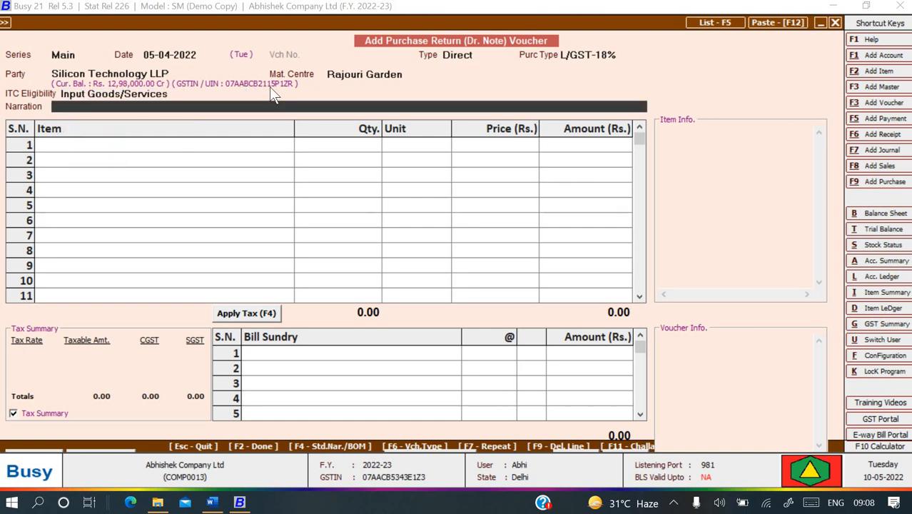
{"action": "type", "text": "Being goods return"}
{"action": "key", "text": "Return"}
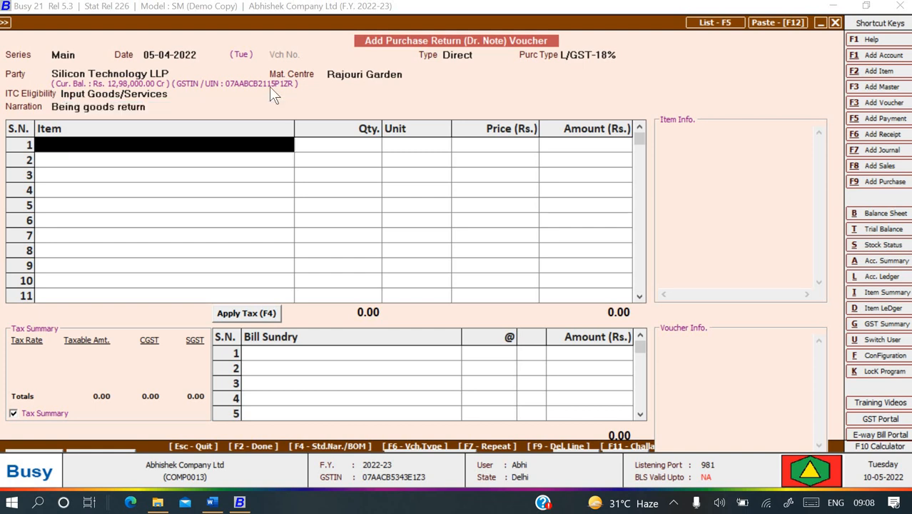
Add Monitor, 50 Pcs at 4,000.00 for 2,00,000.00, accepting the negative-stock warning.
{"action": "key", "text": "Down"}
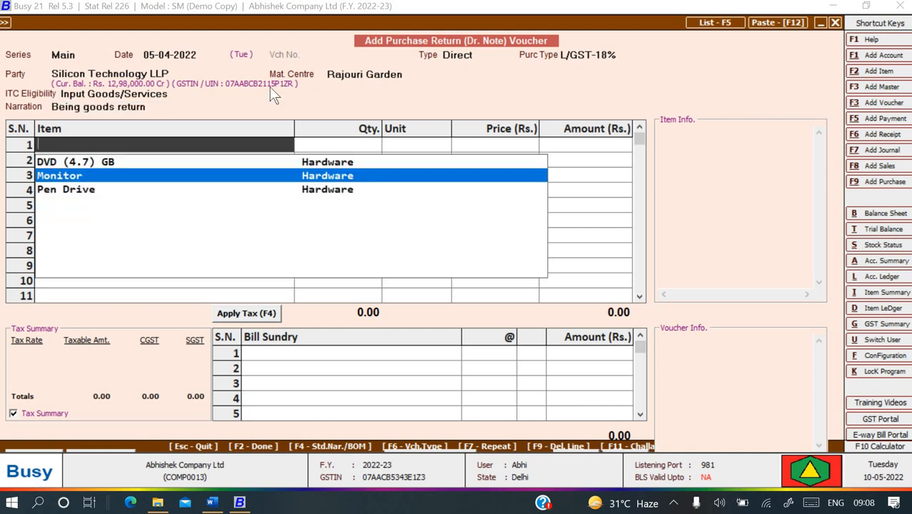
{"action": "key", "text": "Return"}
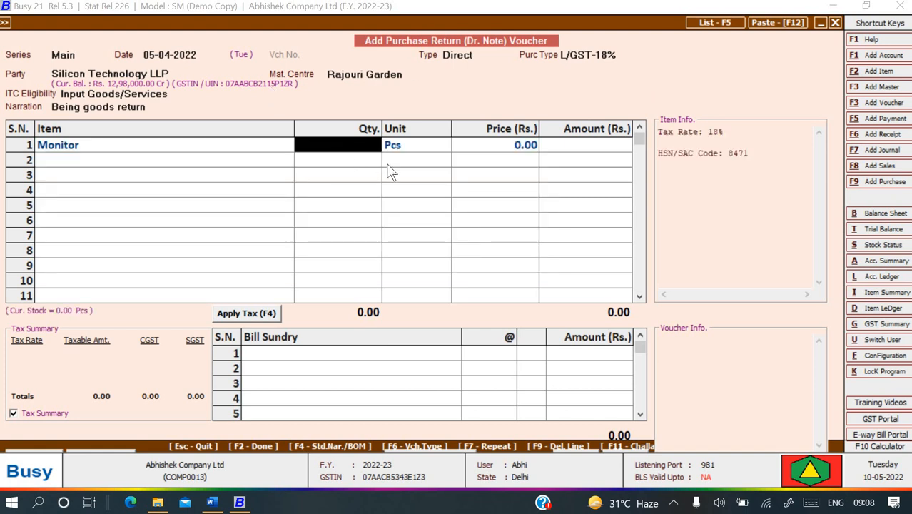
{"action": "type", "text": "50"}
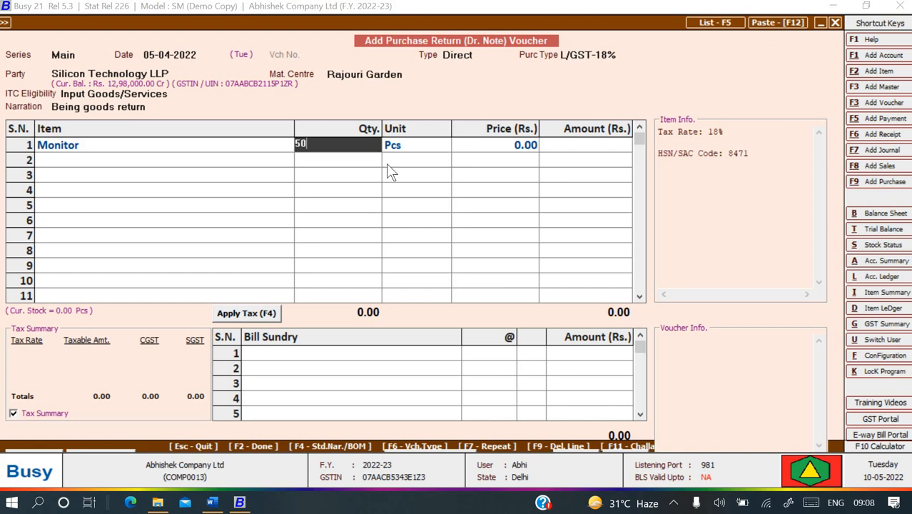
{"action": "key", "text": "Return"}
{"action": "key", "text": "Left"}
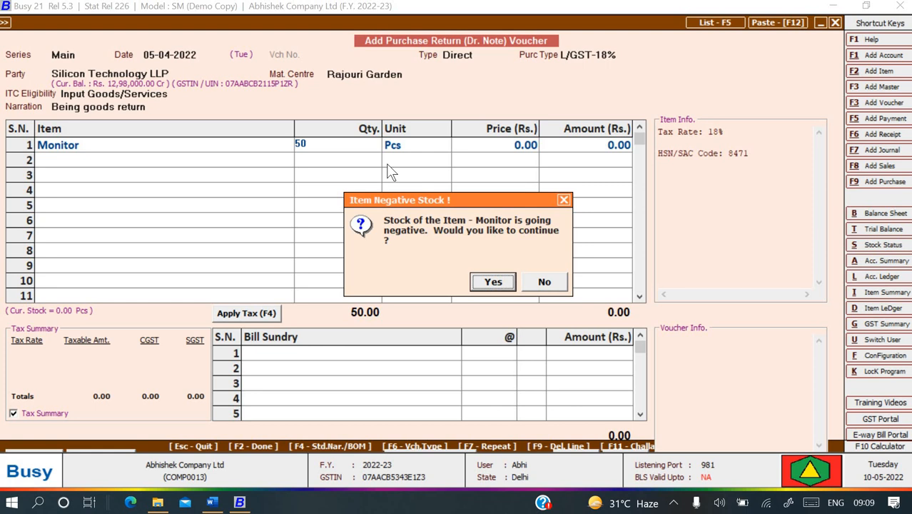
{"action": "key", "text": "Return"}
{"action": "key", "text": "Return"}
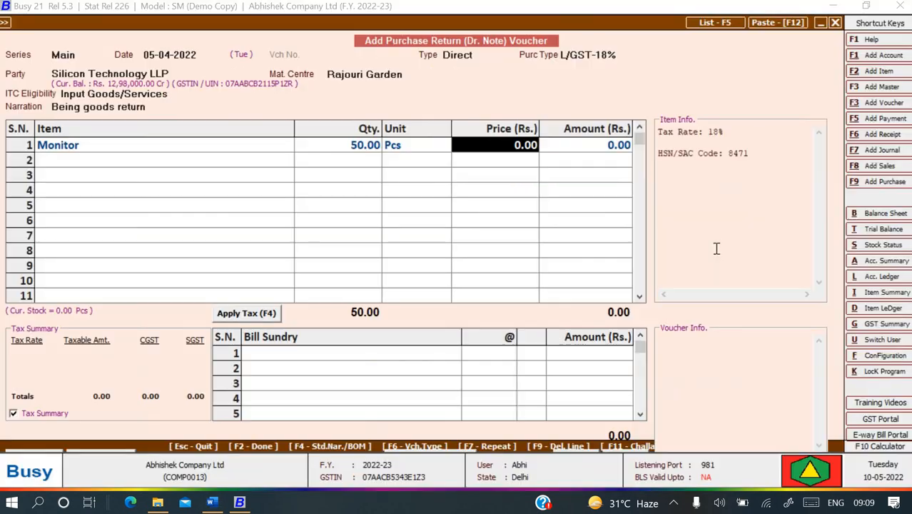
{"action": "type", "text": "4000"}
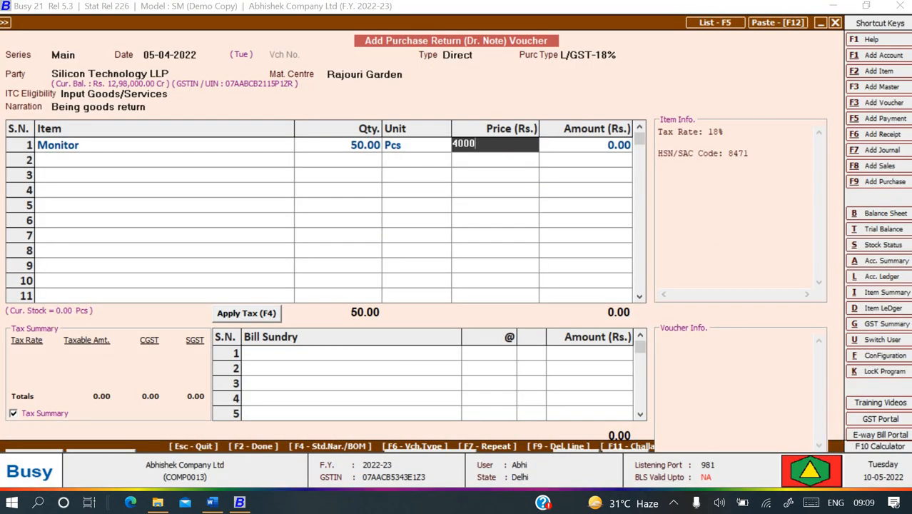
{"action": "key", "text": "Return"}
{"action": "key", "text": "Return"}
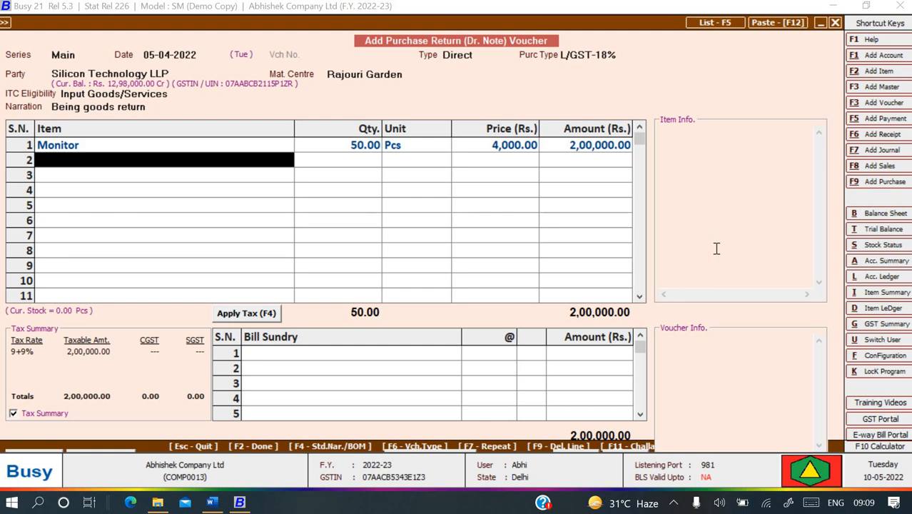
{"action": "key", "text": "Return"}
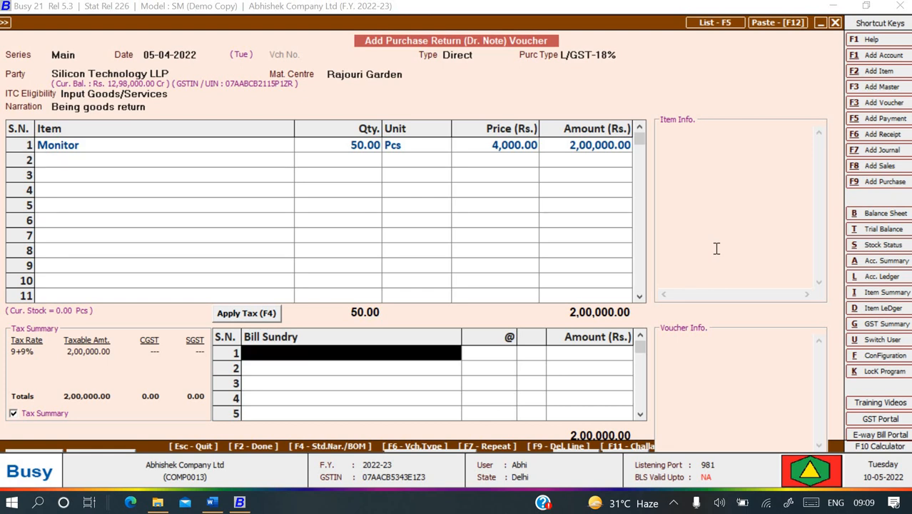
Add CGST and SGST of 18,000.00 each, bringing the total to 2,36,000.00.
{"action": "type", "text": "c"}
{"action": "key", "text": "Down"}
{"action": "key", "text": "Down"}
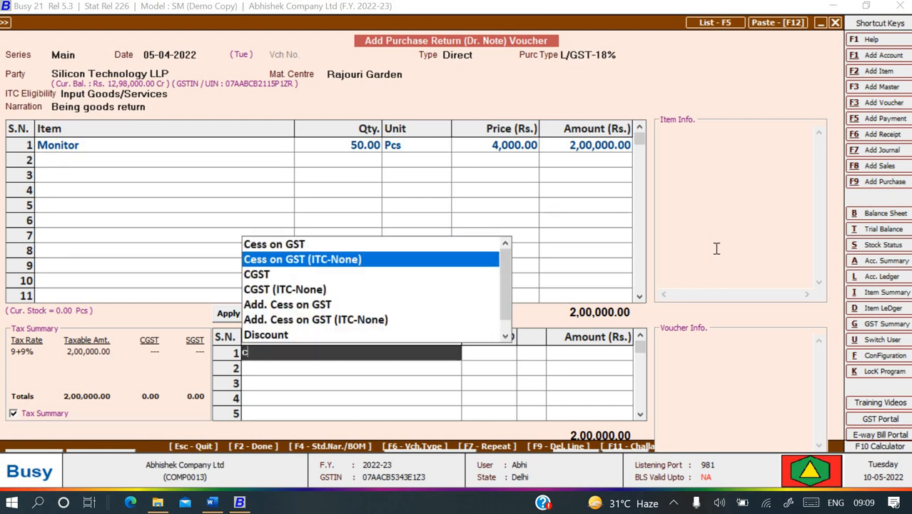
{"action": "key", "text": "Return"}
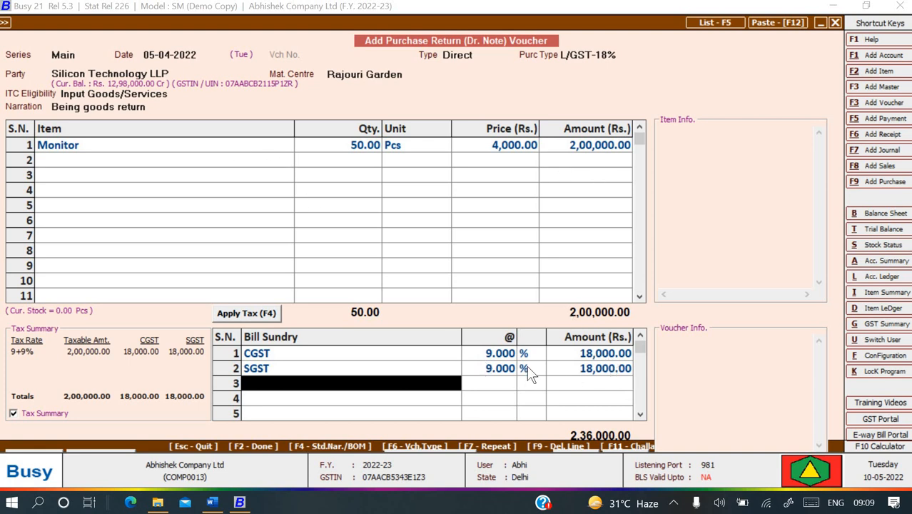
{"action": "key", "text": "Return"}
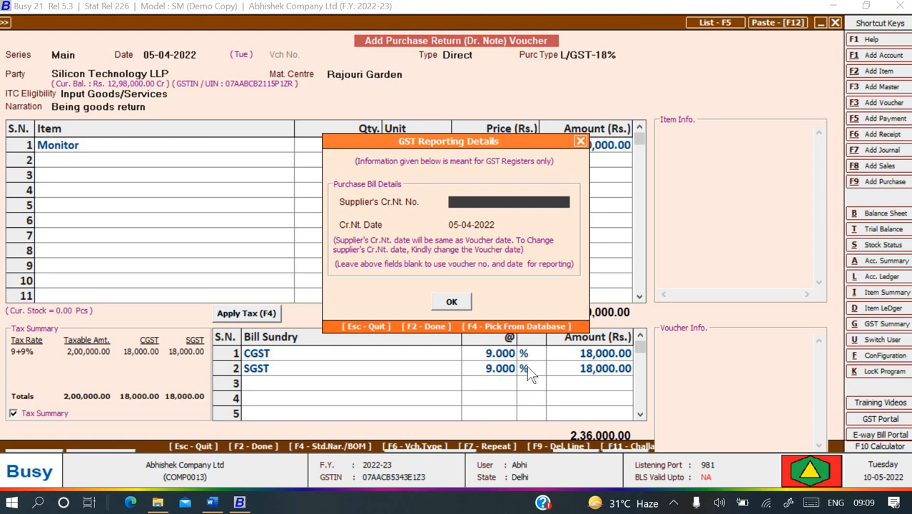
Compare the voucher with the purchase return example in the Word guide.
{"action": "key", "text": "alt+Tab"}
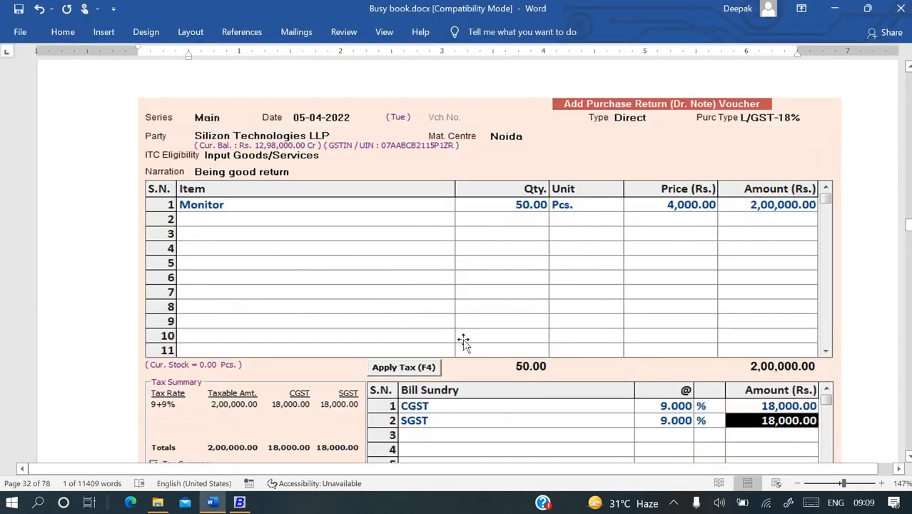
{"action": "scroll", "coordinate": [484, 315], "scroll_direction": "up", "scroll_amount": 8}
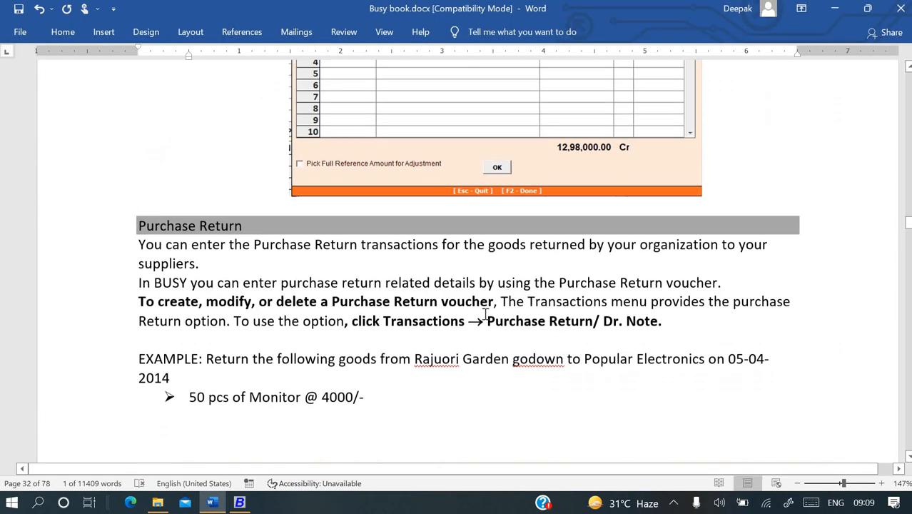
{"action": "scroll", "coordinate": [299, 311], "scroll_direction": "down", "scroll_amount": 3}
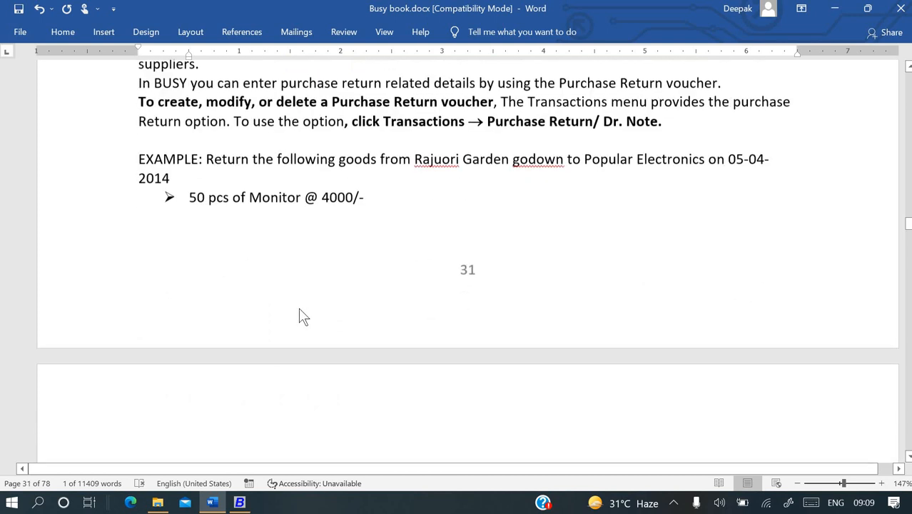
{"action": "key", "text": "alt+Tab"}
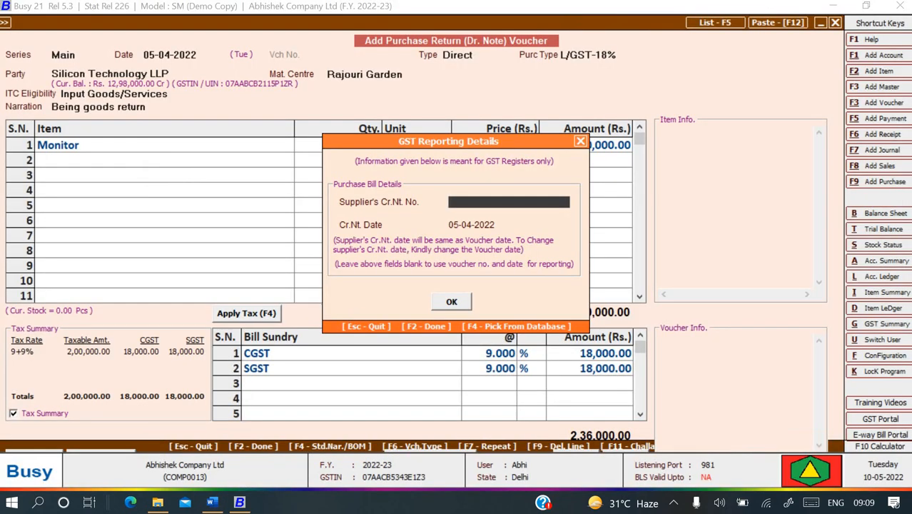
Enter supplier's credit note number cn/001 and skip the cost centre allocation.
{"action": "type", "text": "cn/001"}
{"action": "key", "text": "Return"}
{"action": "key", "text": "Return"}
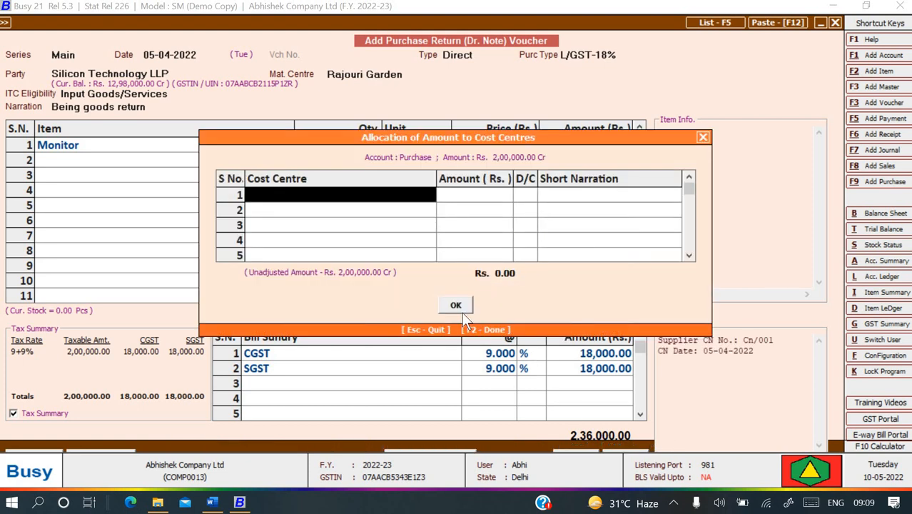
{"action": "left_click", "coordinate": [461, 311]}
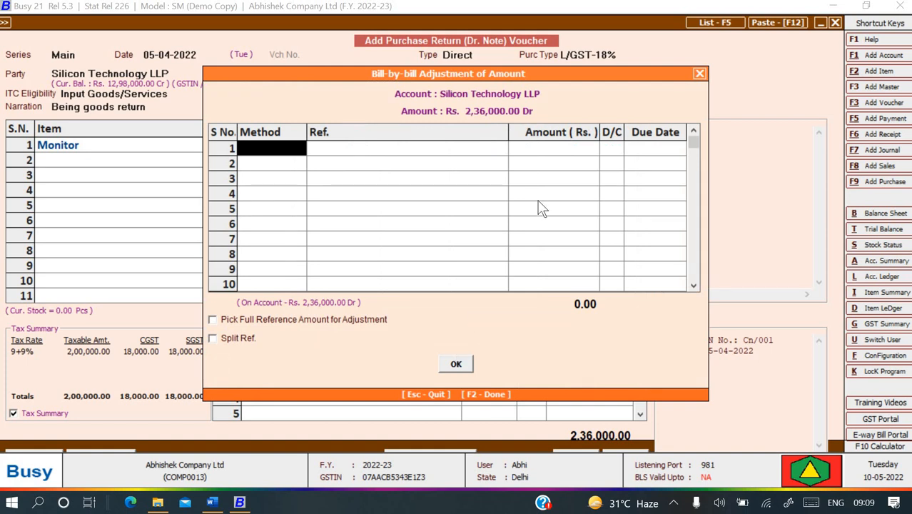
Adjust the return against bill STL/059/101, accept Sameer Transport, and save the voucher.
{"action": "key", "text": "Return"}
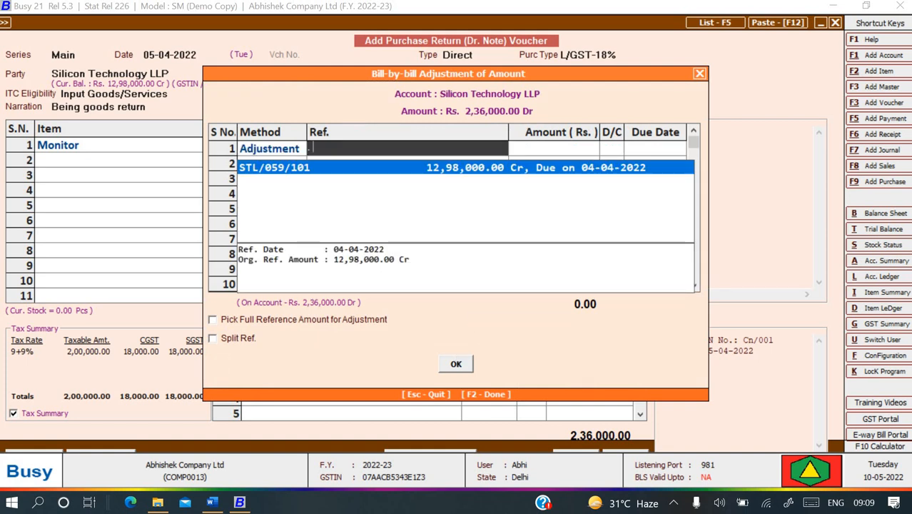
{"action": "key", "text": "Return"}
{"action": "key", "text": "Return"}
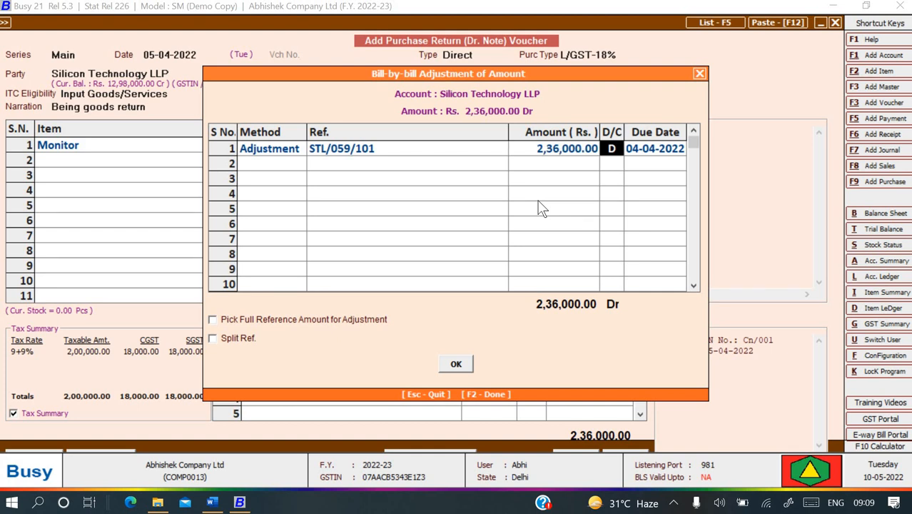
{"action": "key", "text": "Return"}
{"action": "key", "text": "Return"}
{"action": "key", "text": "Return"}
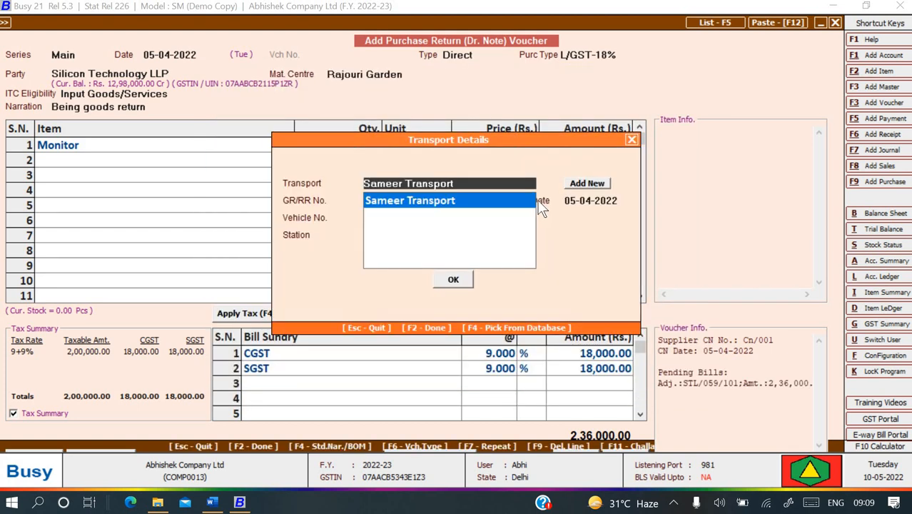
{"action": "key", "text": "Return"}
{"action": "key", "text": "Return"}
{"action": "key", "text": "Return"}
{"action": "key", "text": "Return"}
{"action": "key", "text": "Return"}
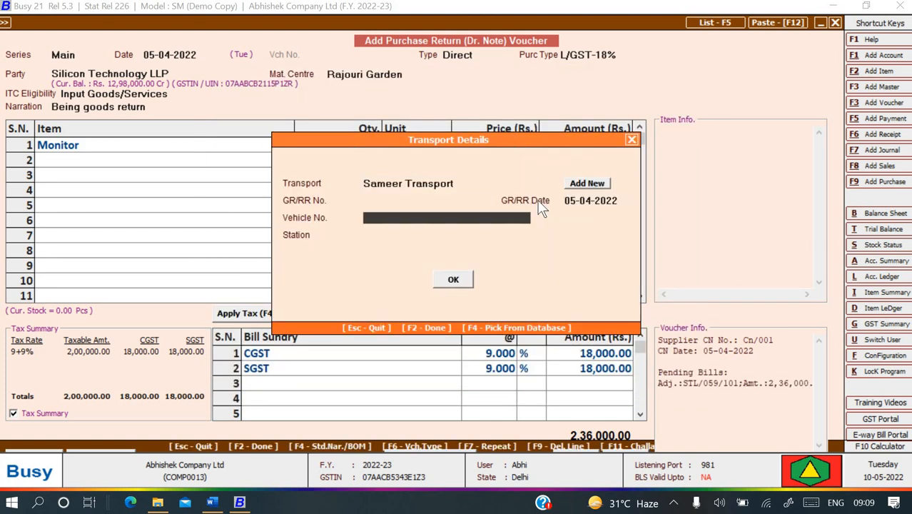
{"action": "key", "text": "Return"}
{"action": "key", "text": "Return"}
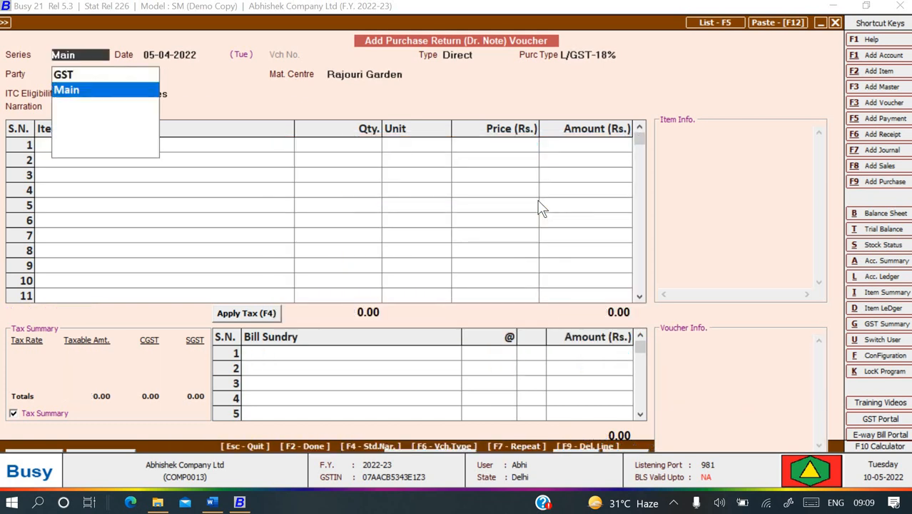
{"action": "key", "text": "Escape"}
{"action": "key", "text": "Escape"}
{"action": "key", "text": "Escape"}
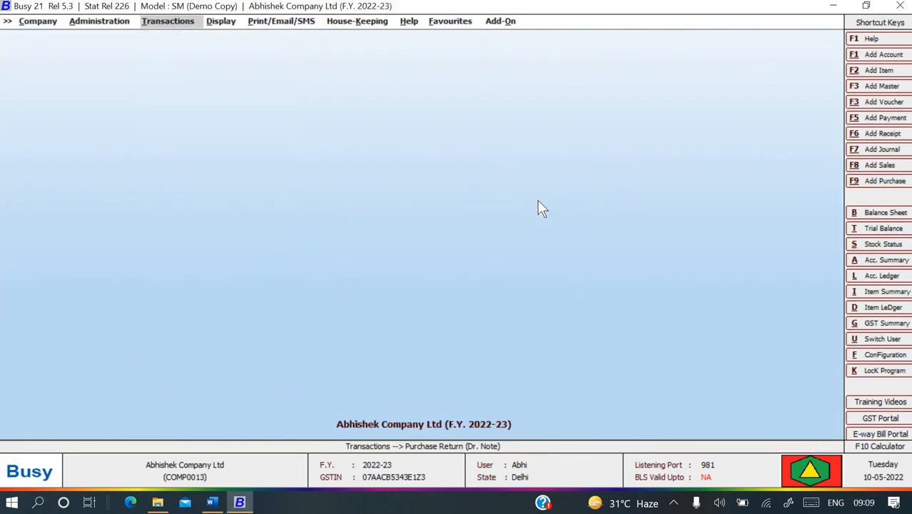
{"action": "key", "text": "alt+Tab"}
Scroll the Word guide's Voucher Configuration section, then open Busy 21's Display reports menu.
{"action": "scroll", "coordinate": [528, 129], "scroll_direction": "down", "scroll_amount": 8}
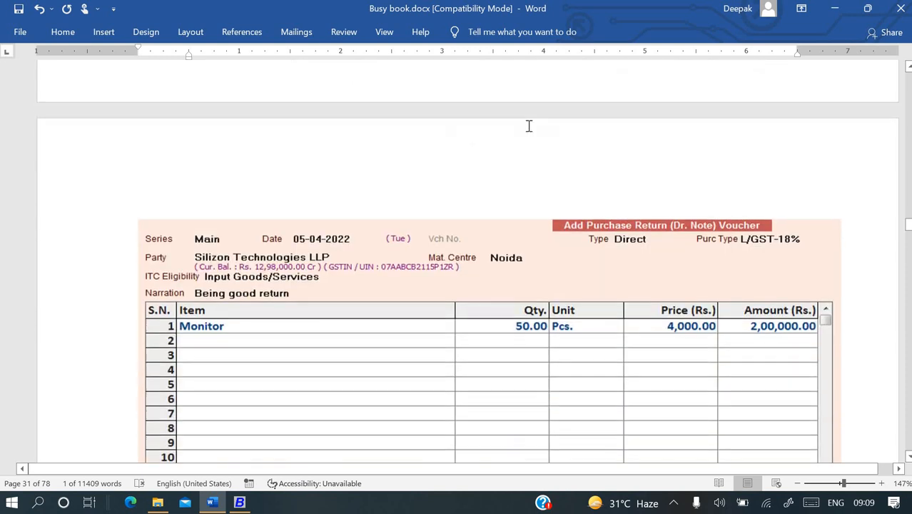
{"action": "scroll", "coordinate": [528, 129], "scroll_direction": "down", "scroll_amount": 10}
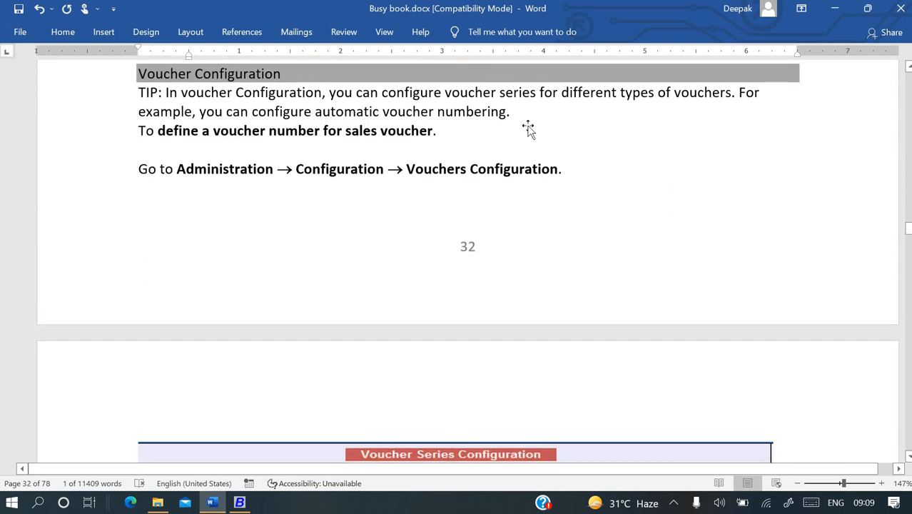
{"action": "scroll", "coordinate": [529, 127], "scroll_direction": "up", "scroll_amount": 3}
{"action": "scroll", "coordinate": [529, 129], "scroll_direction": "up", "scroll_amount": 5}
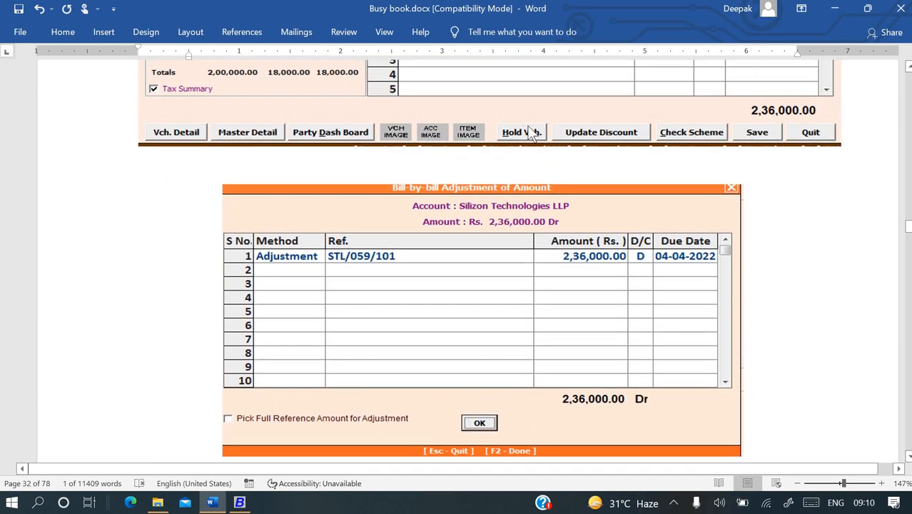
{"action": "key", "text": "alt+Tab"}
{"action": "key", "text": "Right"}
{"action": "key", "text": "Return"}
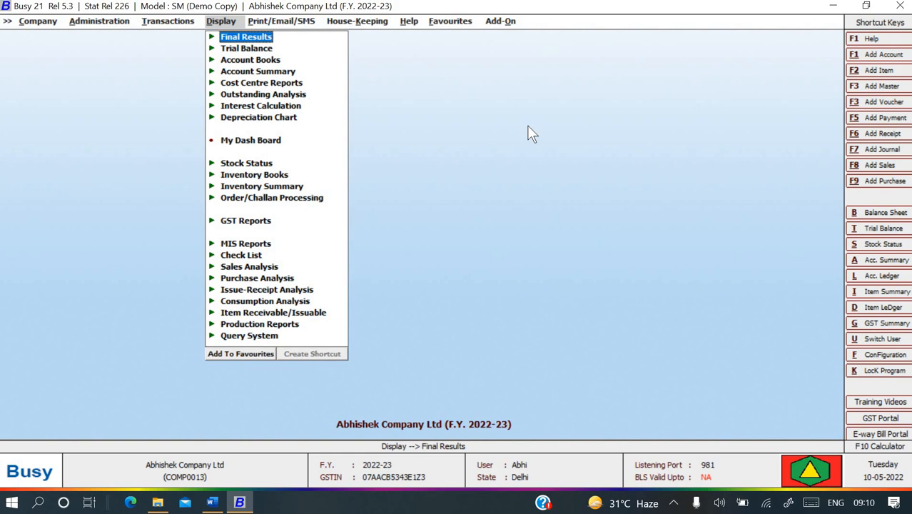
Generate the Horizontal (Standard) Profit & Loss A/c up to 05-04-2022.
{"action": "key", "text": "Down"}
{"action": "key", "text": "Up"}
{"action": "key", "text": "Return"}
{"action": "key", "text": "Down"}
{"action": "key", "text": "Return"}
{"action": "key", "text": "Return"}
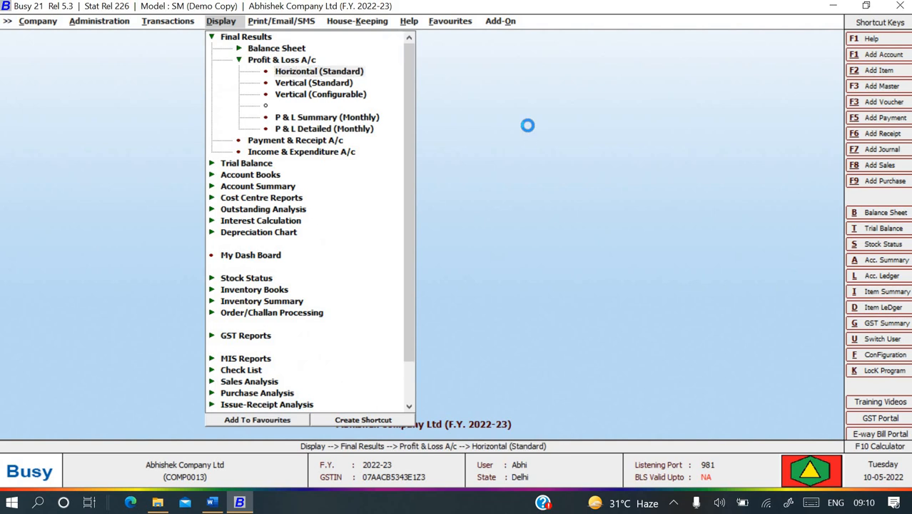
{"action": "key", "text": "Return"}
{"action": "key", "text": "Return"}
{"action": "key", "text": "Return"}
{"action": "key", "text": "Return"}
{"action": "key", "text": "Return"}
{"action": "key", "text": "Return"}
{"action": "key", "text": "Return"}
{"action": "key", "text": "Return"}
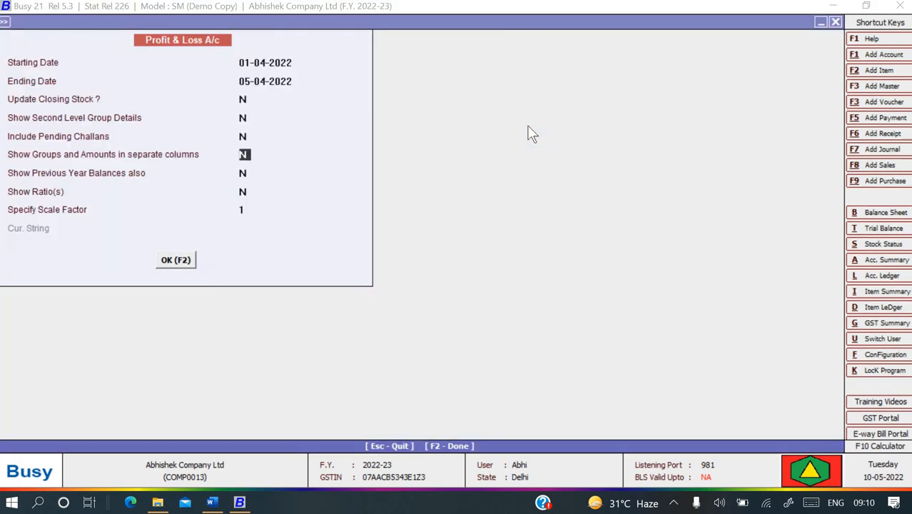
{"action": "key", "text": "Return"}
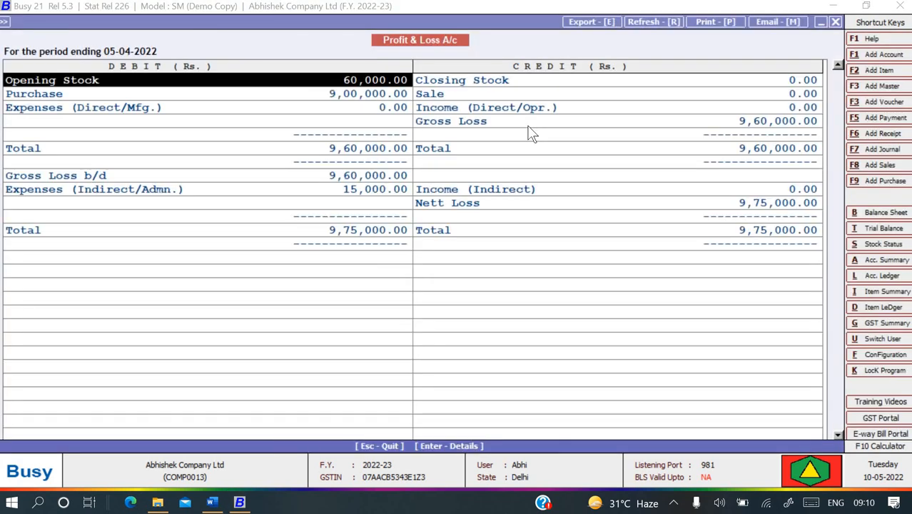
Drill into the Purchase account's April summary showing the 2,00,000.00 credit, then back out.
{"action": "key", "text": "Down"}
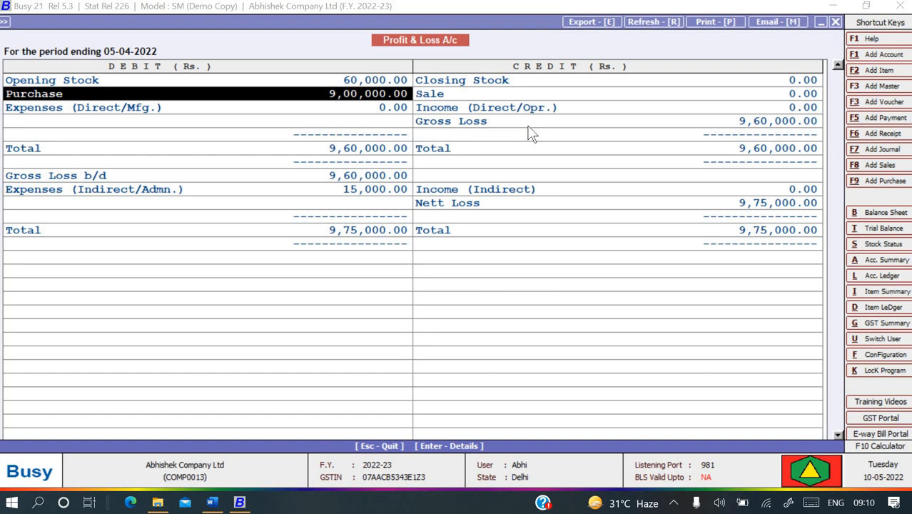
{"action": "key", "text": "Return"}
{"action": "key", "text": "Return"}
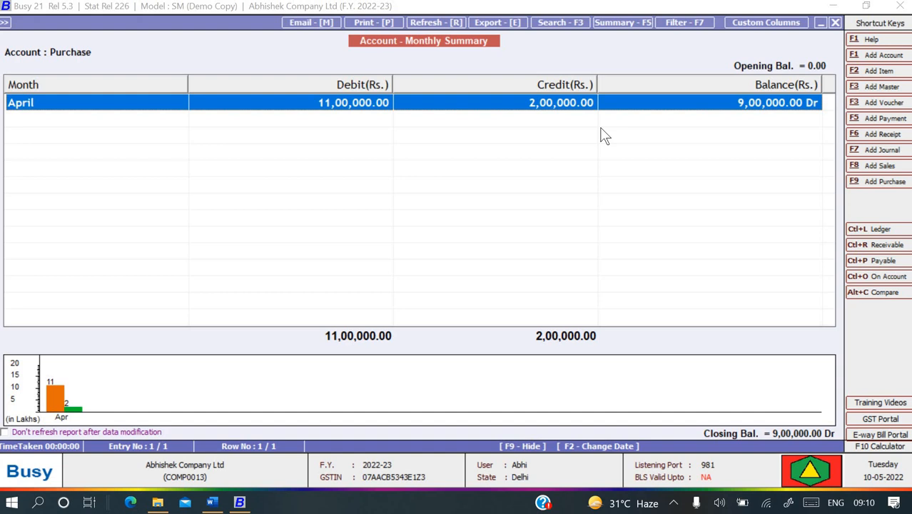
{"action": "key", "text": "Escape"}
{"action": "key", "text": "Escape"}
{"action": "key", "text": "Escape"}
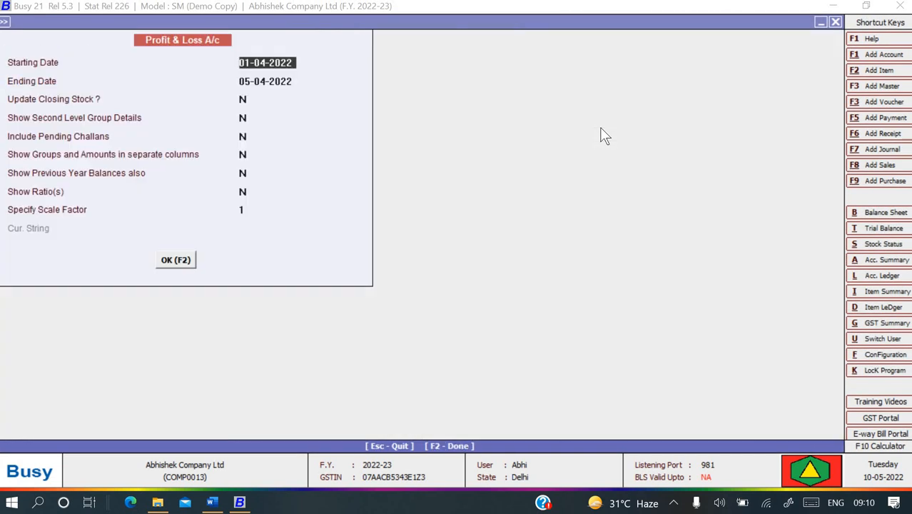
{"action": "key", "text": "Escape"}
{"action": "key", "text": "Escape"}
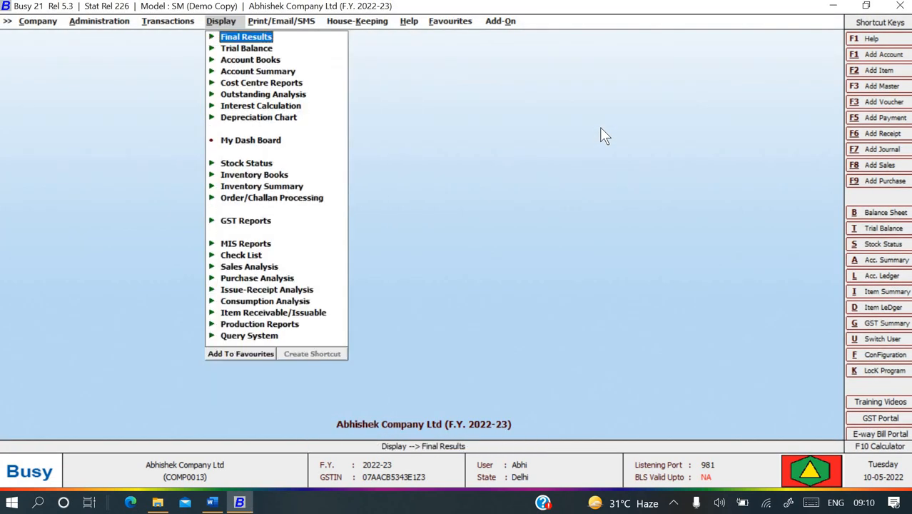
Generate the GST Summary for 01-04-2022 to 05-04-2022.
{"action": "key", "text": "Down"}
{"action": "key", "text": "Down"}
{"action": "key", "text": "Down"}
{"action": "key", "text": "Down"}
{"action": "key", "text": "Down"}
{"action": "key", "text": "Down"}
{"action": "key", "text": "Down"}
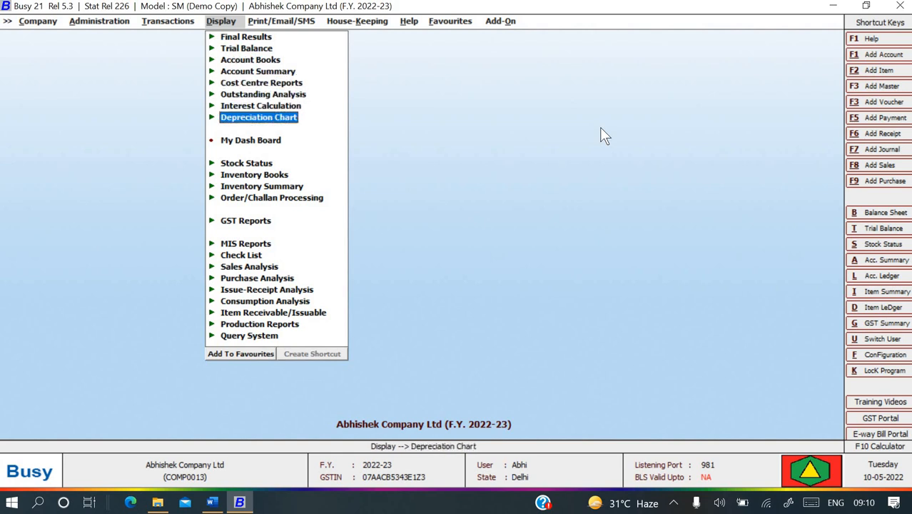
{"action": "key", "text": "Up"}
{"action": "key", "text": "Up"}
{"action": "key", "text": "Up"}
{"action": "key", "text": "Up"}
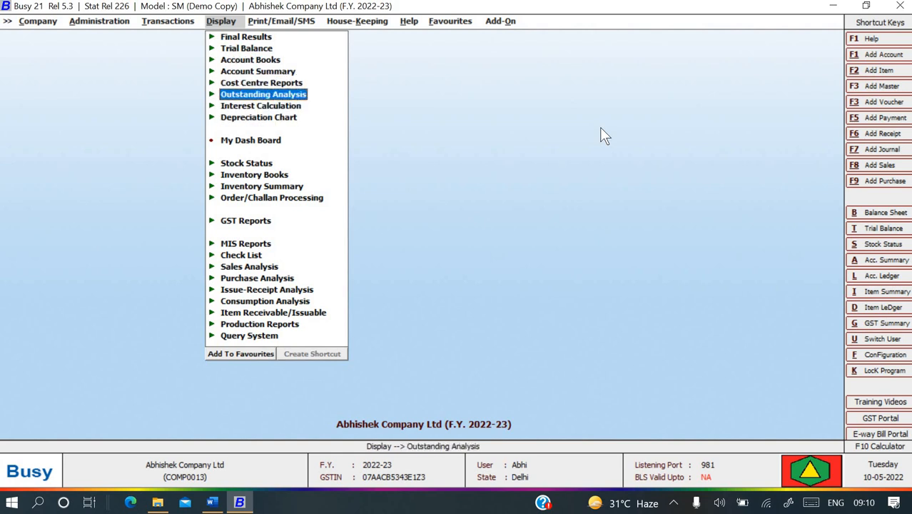
{"action": "key", "text": "Down"}
{"action": "key", "text": "Down"}
{"action": "key", "text": "Down"}
{"action": "key", "text": "Down"}
{"action": "key", "text": "Down"}
{"action": "key", "text": "Down"}
{"action": "key", "text": "Down"}
{"action": "key", "text": "Down"}
{"action": "key", "text": "Down"}
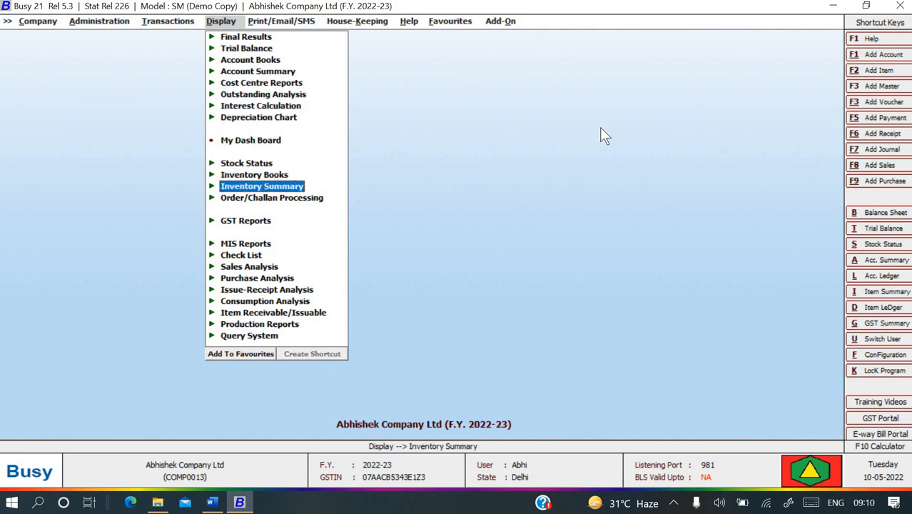
{"action": "key", "text": "Return"}
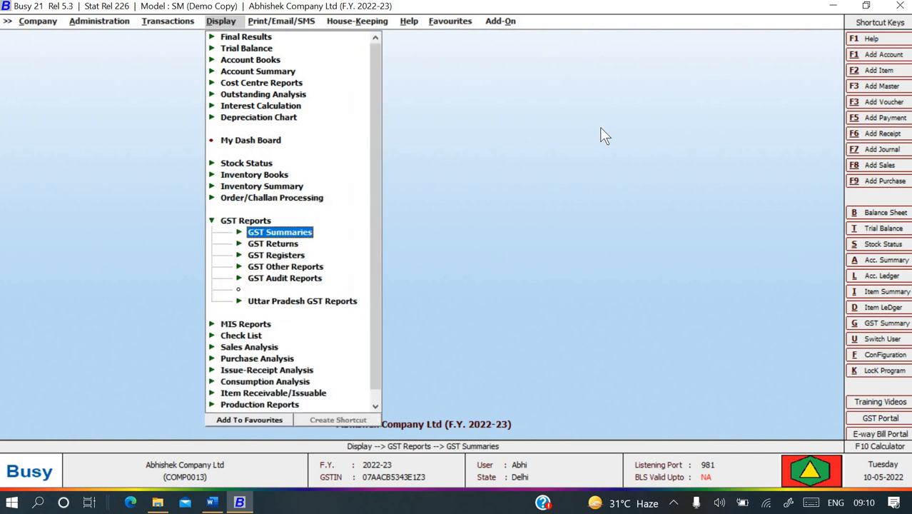
{"action": "key", "text": "Return"}
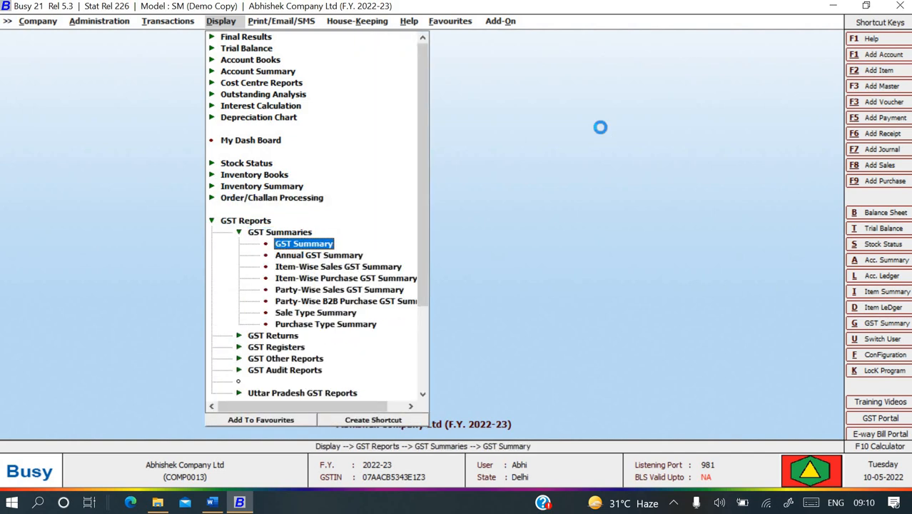
{"action": "key", "text": "Return"}
{"action": "key", "text": "Return"}
{"action": "key", "text": "Return"}
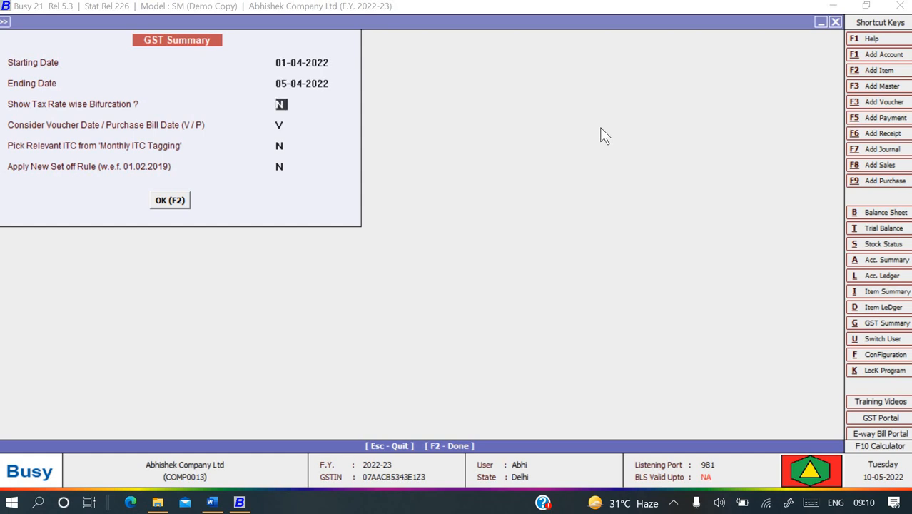
{"action": "key", "text": "Return"}
{"action": "key", "text": "Return"}
{"action": "key", "text": "Return"}
{"action": "key", "text": "Return"}
{"action": "key", "text": "Return"}
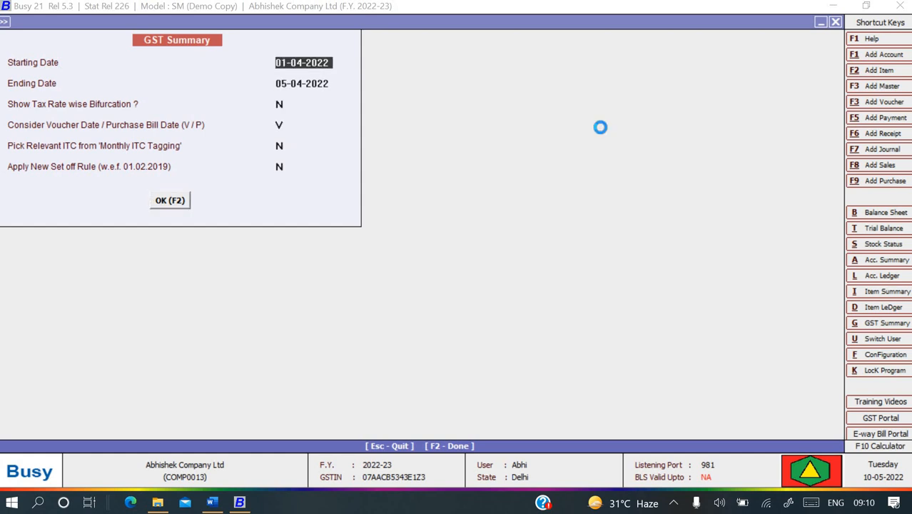
Review the Dr / Cr Note row cutting tax by 36,000.00 and GST payable to -1,62,000.00.
{"action": "key", "text": "Down"}
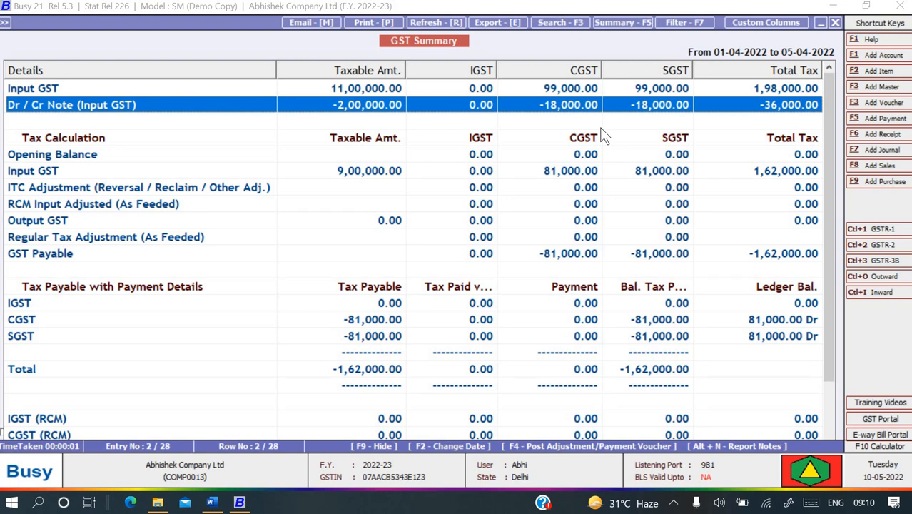
{"action": "key", "text": "Down"}
{"action": "key", "text": "Down"}
{"action": "key", "text": "Down"}
{"action": "key", "text": "Down"}
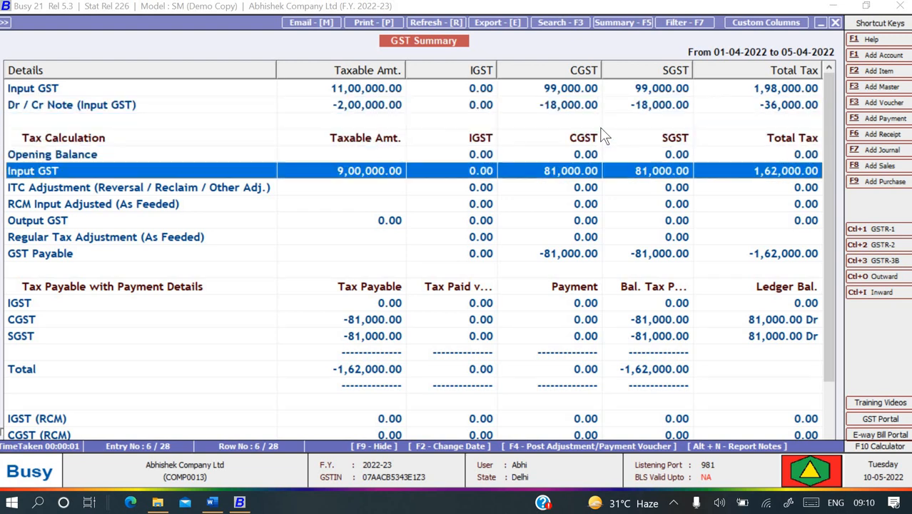
{"action": "key", "text": "Up"}
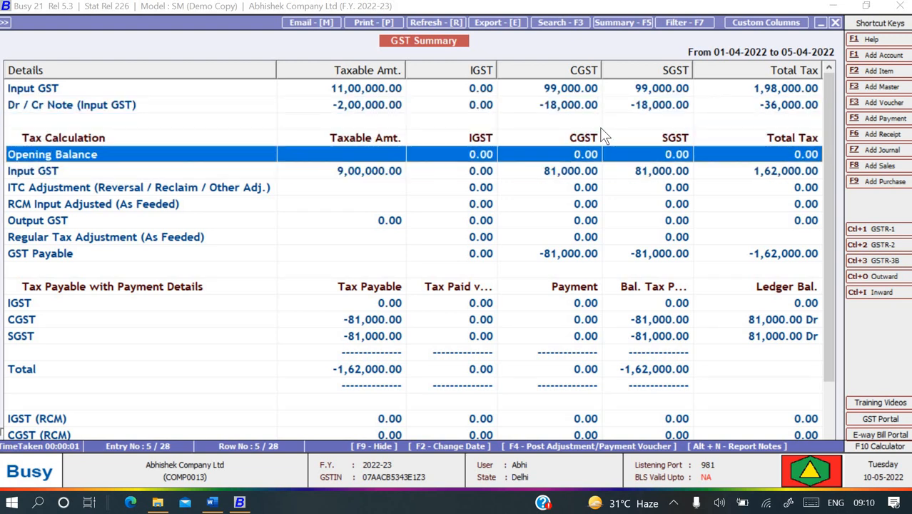
{"action": "key", "text": "Down"}
{"action": "key", "text": "Down"}
{"action": "key", "text": "Down"}
{"action": "key", "text": "Down"}
{"action": "key", "text": "Down"}
{"action": "key", "text": "Down"}
{"action": "key", "text": "Down"}
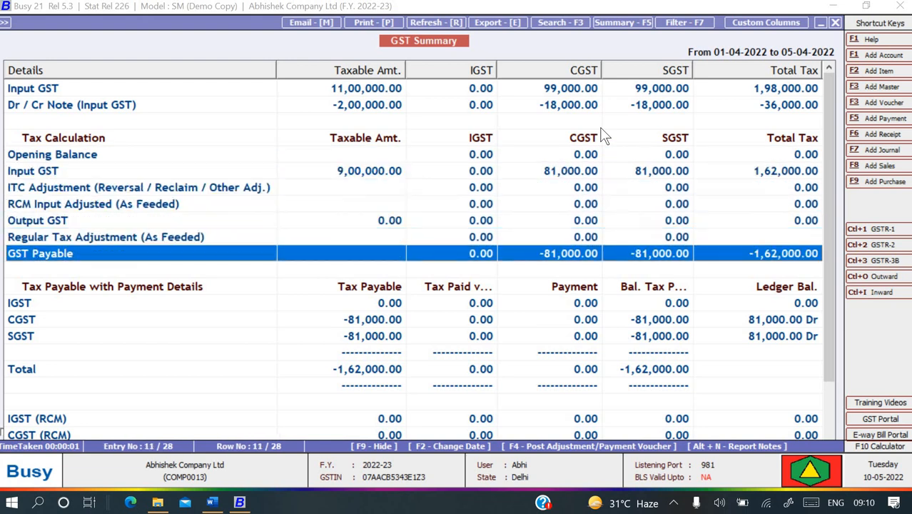
{"action": "key", "text": "Up"}
{"action": "key", "text": "Up"}
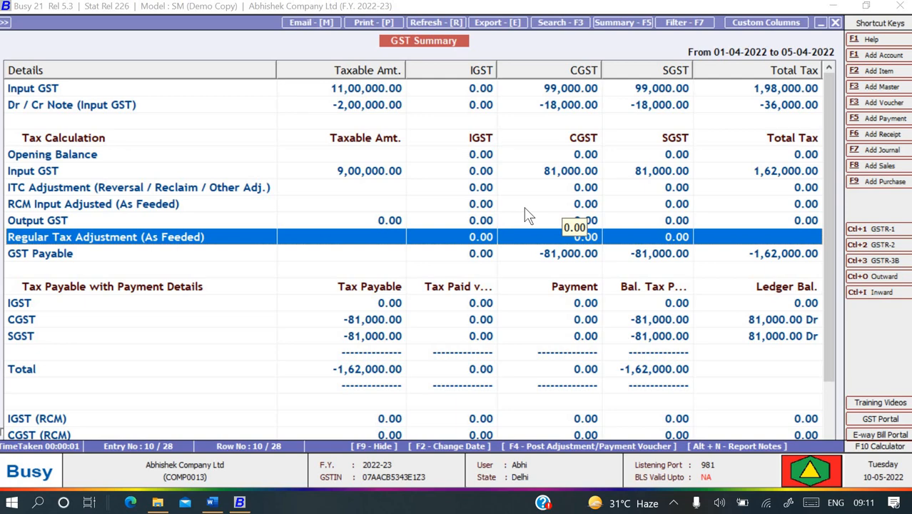
Bring up Busy book.docx's Purchase Return (Dr. Note) example returning 50 Monitors at 4,000.00.
{"action": "key", "text": "alt+Tab"}
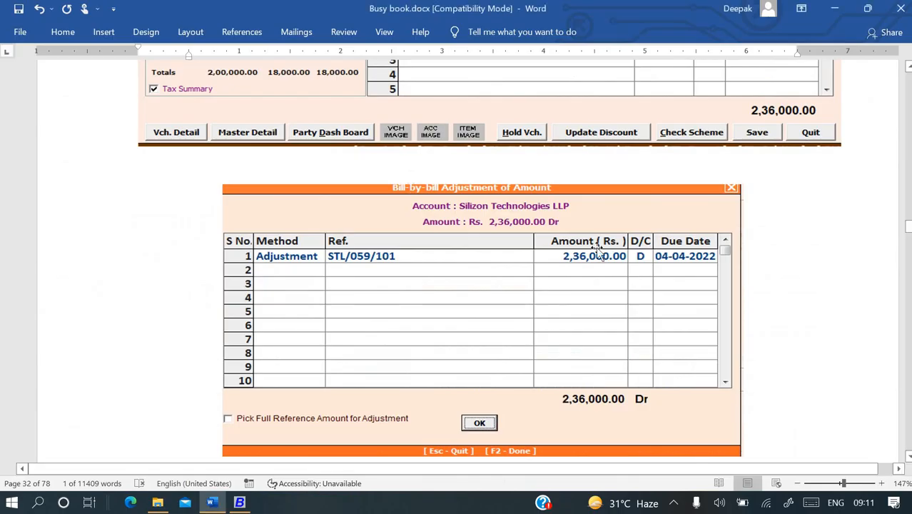
{"action": "scroll", "coordinate": [596, 250], "scroll_direction": "up", "scroll_amount": 1}
{"action": "scroll", "coordinate": [596, 246], "scroll_direction": "up", "scroll_amount": 5}
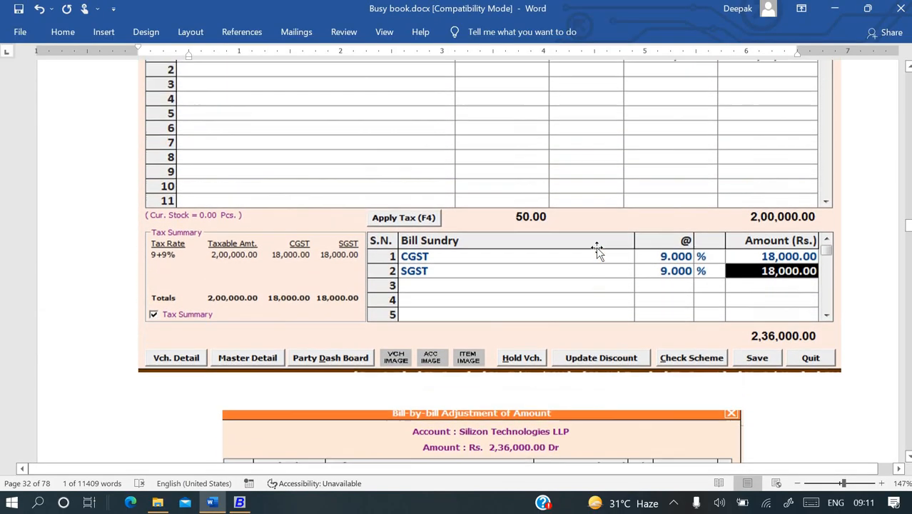
{"action": "scroll", "coordinate": [596, 246], "scroll_direction": "up", "scroll_amount": 1}
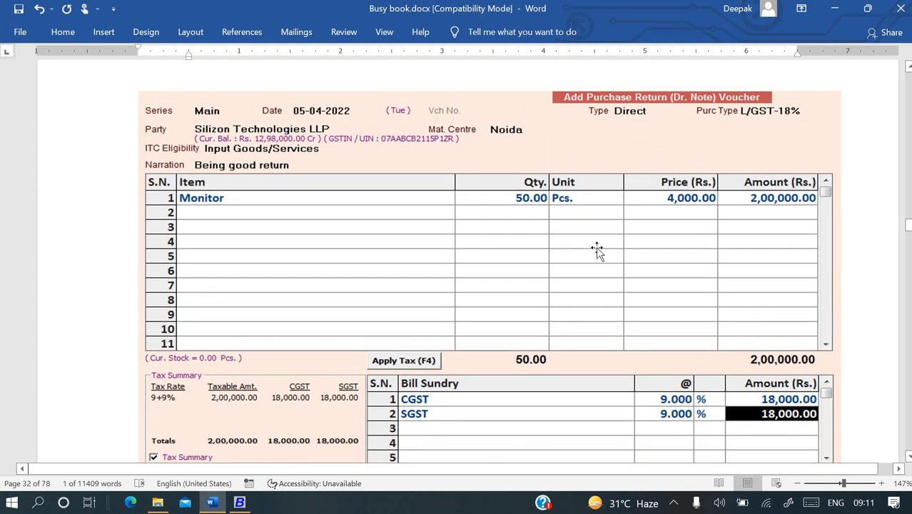